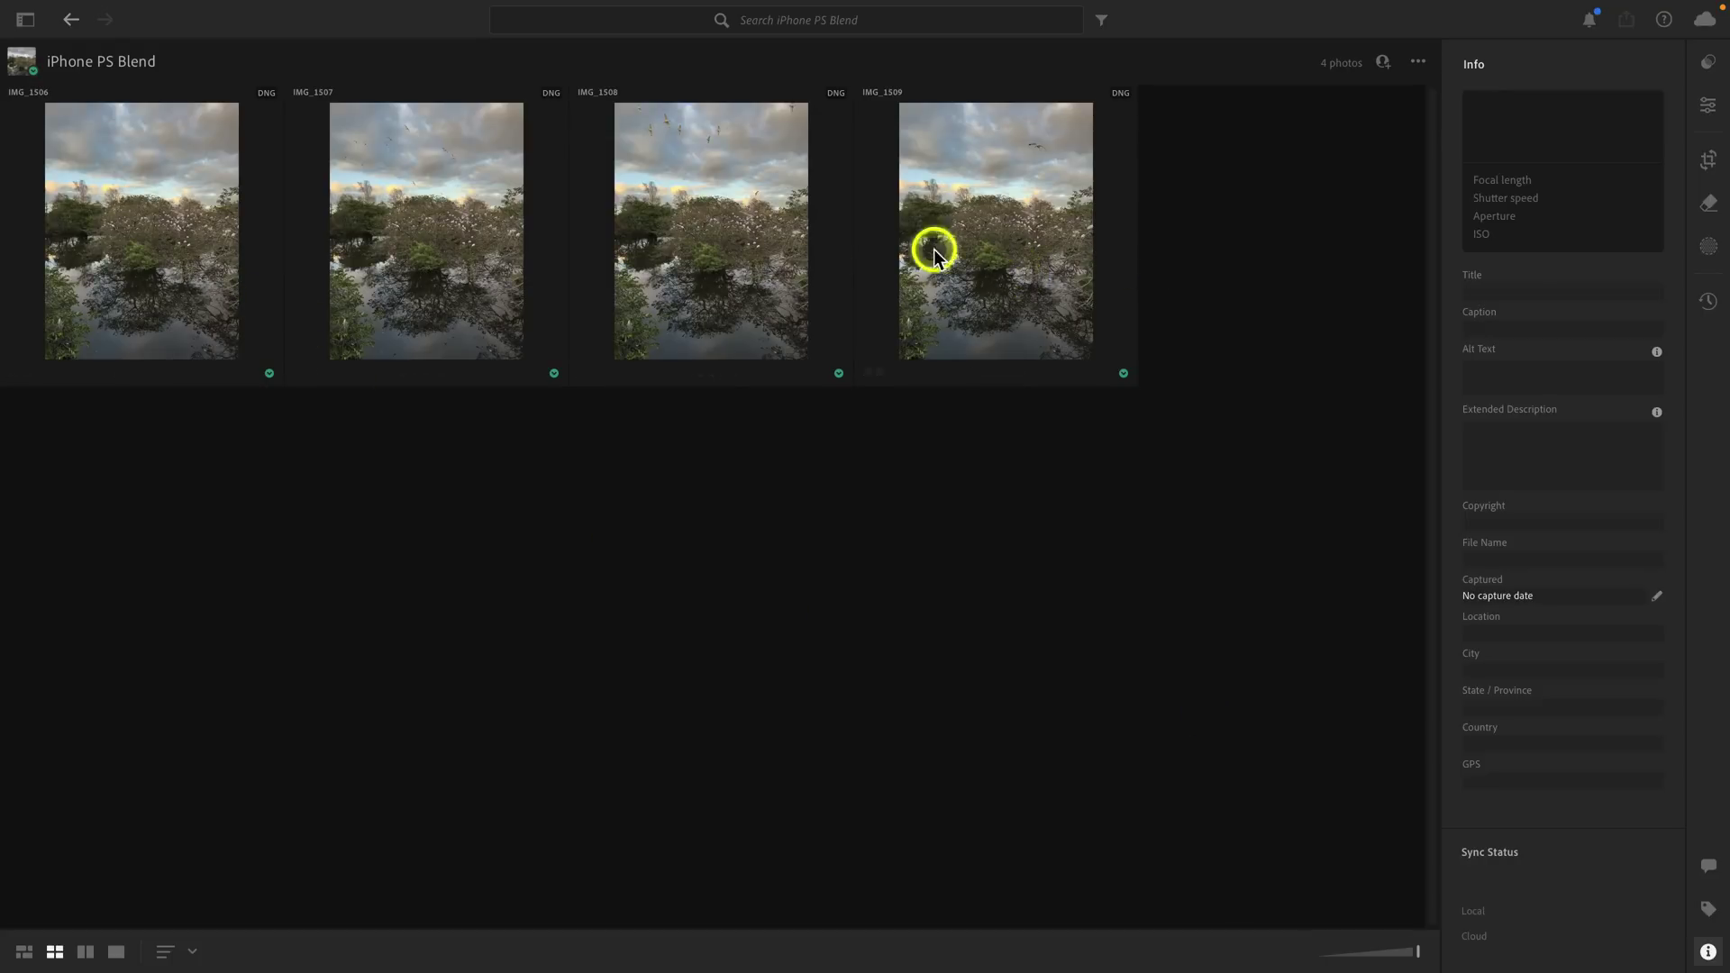
Step: Show IMG_1506.DNG alone in Loupe view with its camera, capture and location info
click(98, 239)
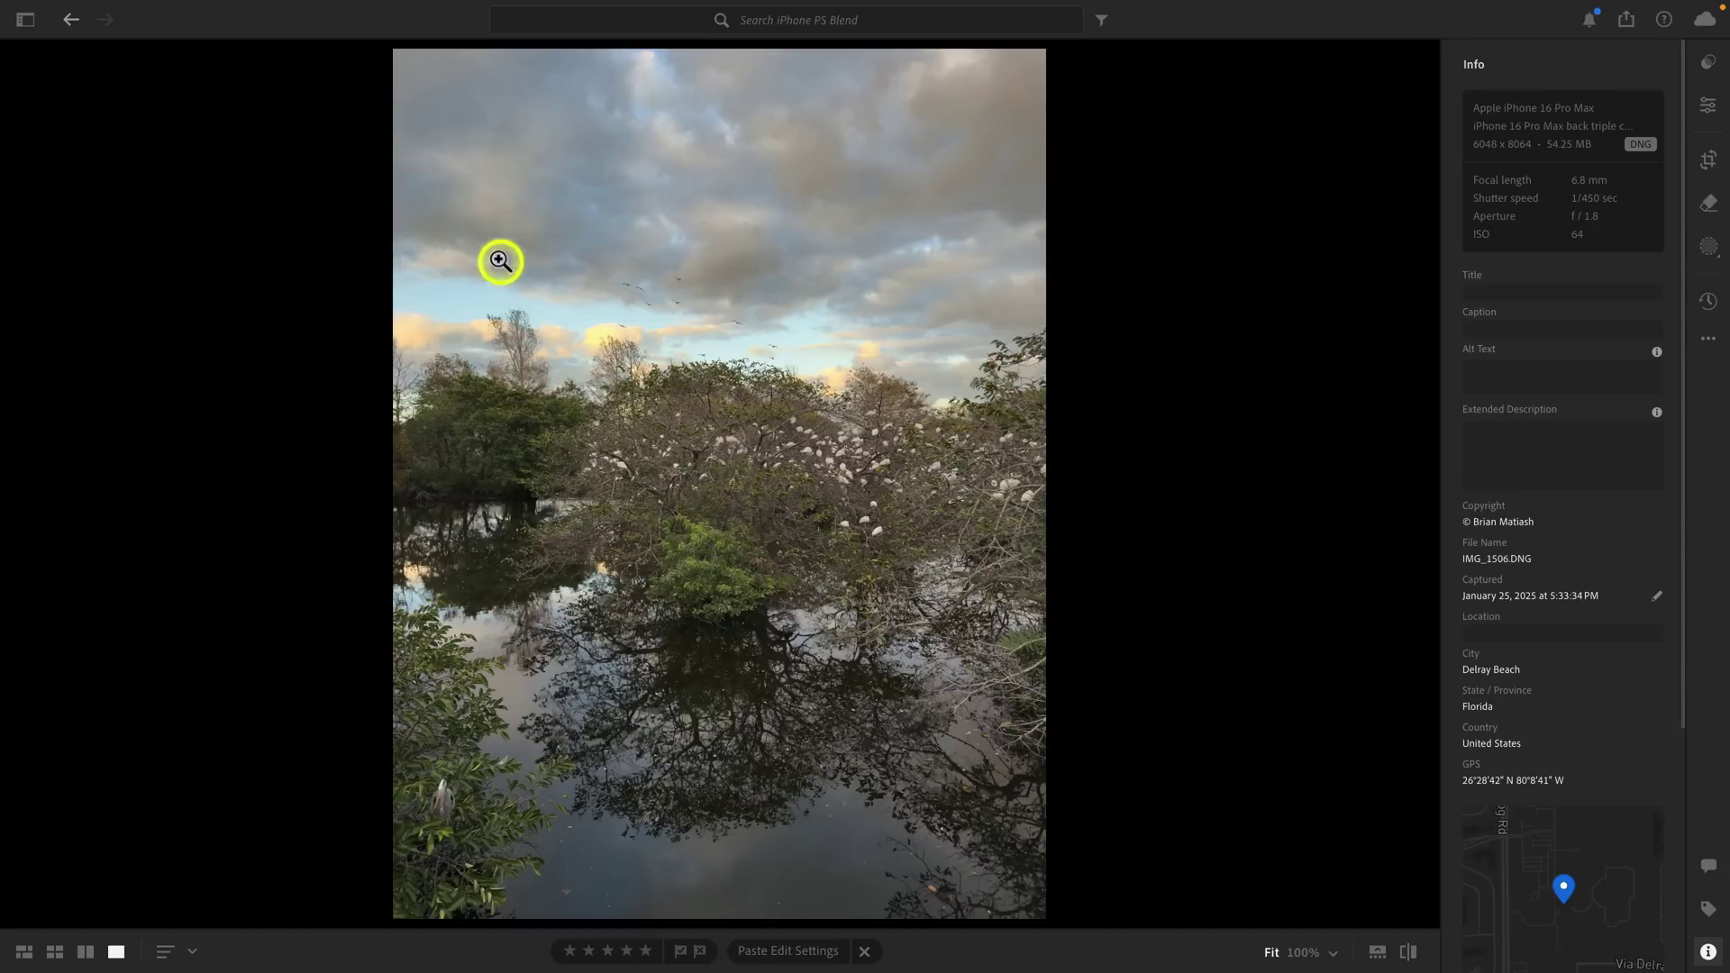
click(699, 457)
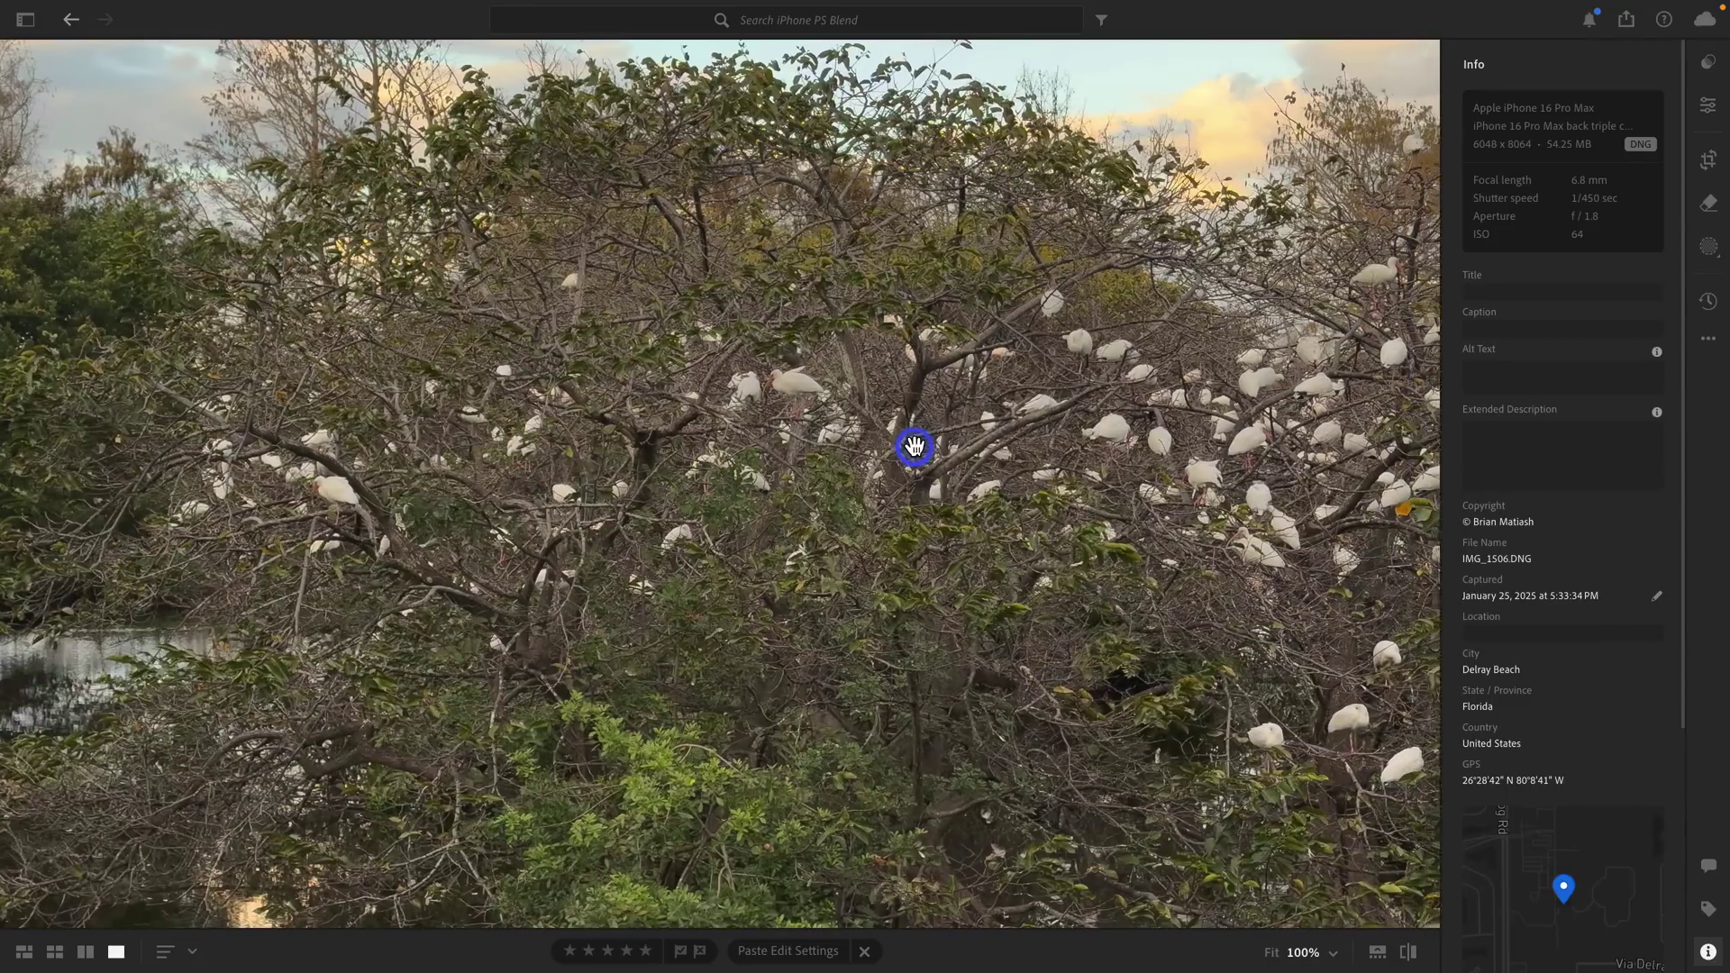
mouse_move(915, 446)
mouse_down()
mouse_move(791, 452)
mouse_move(915, 448)
mouse_up()
drag(1107, 449, 979, 460)
click(768, 485)
click(654, 293)
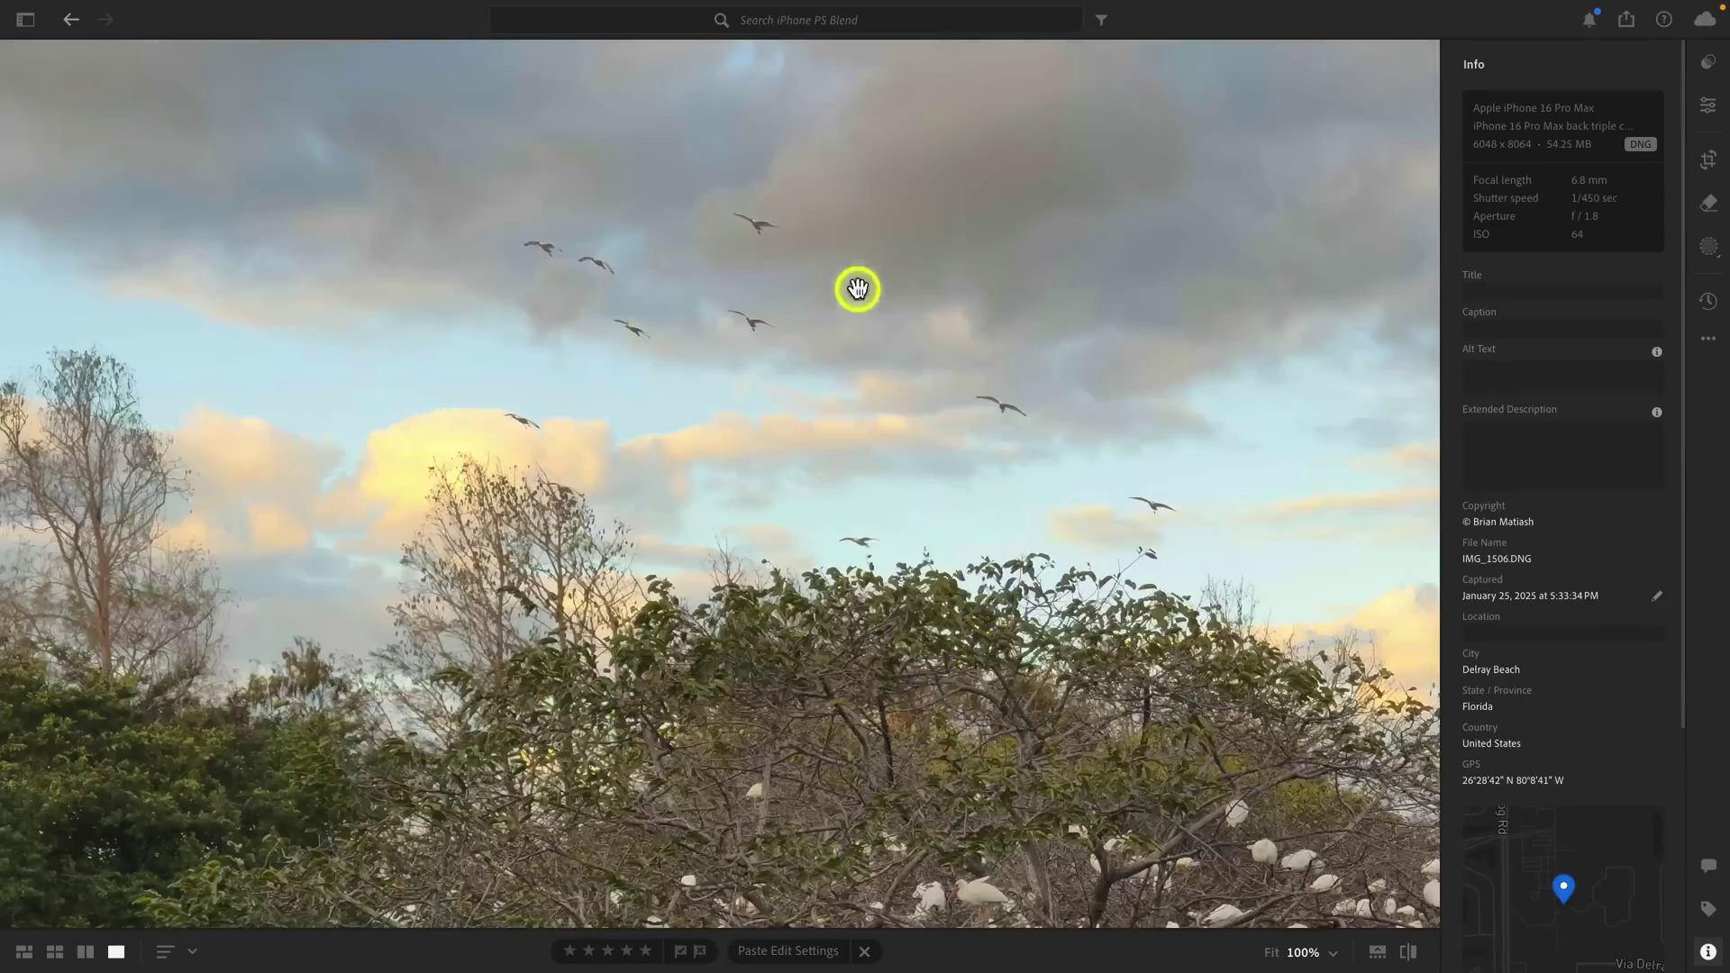
click(950, 393)
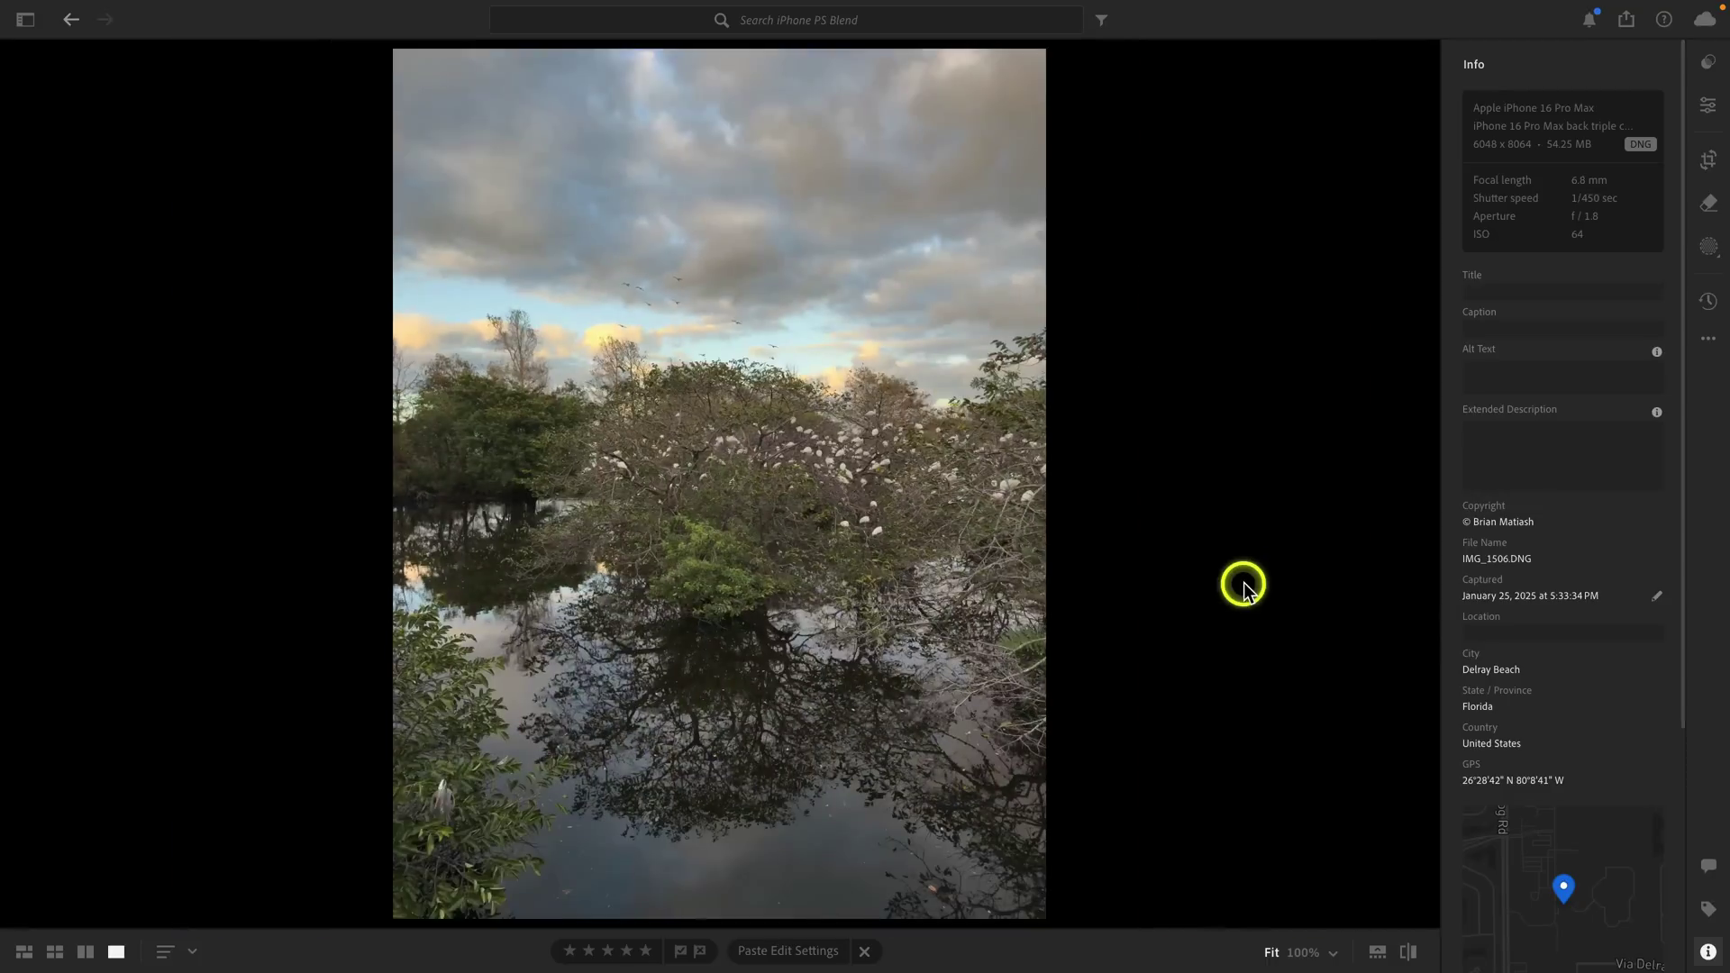
key(Right)
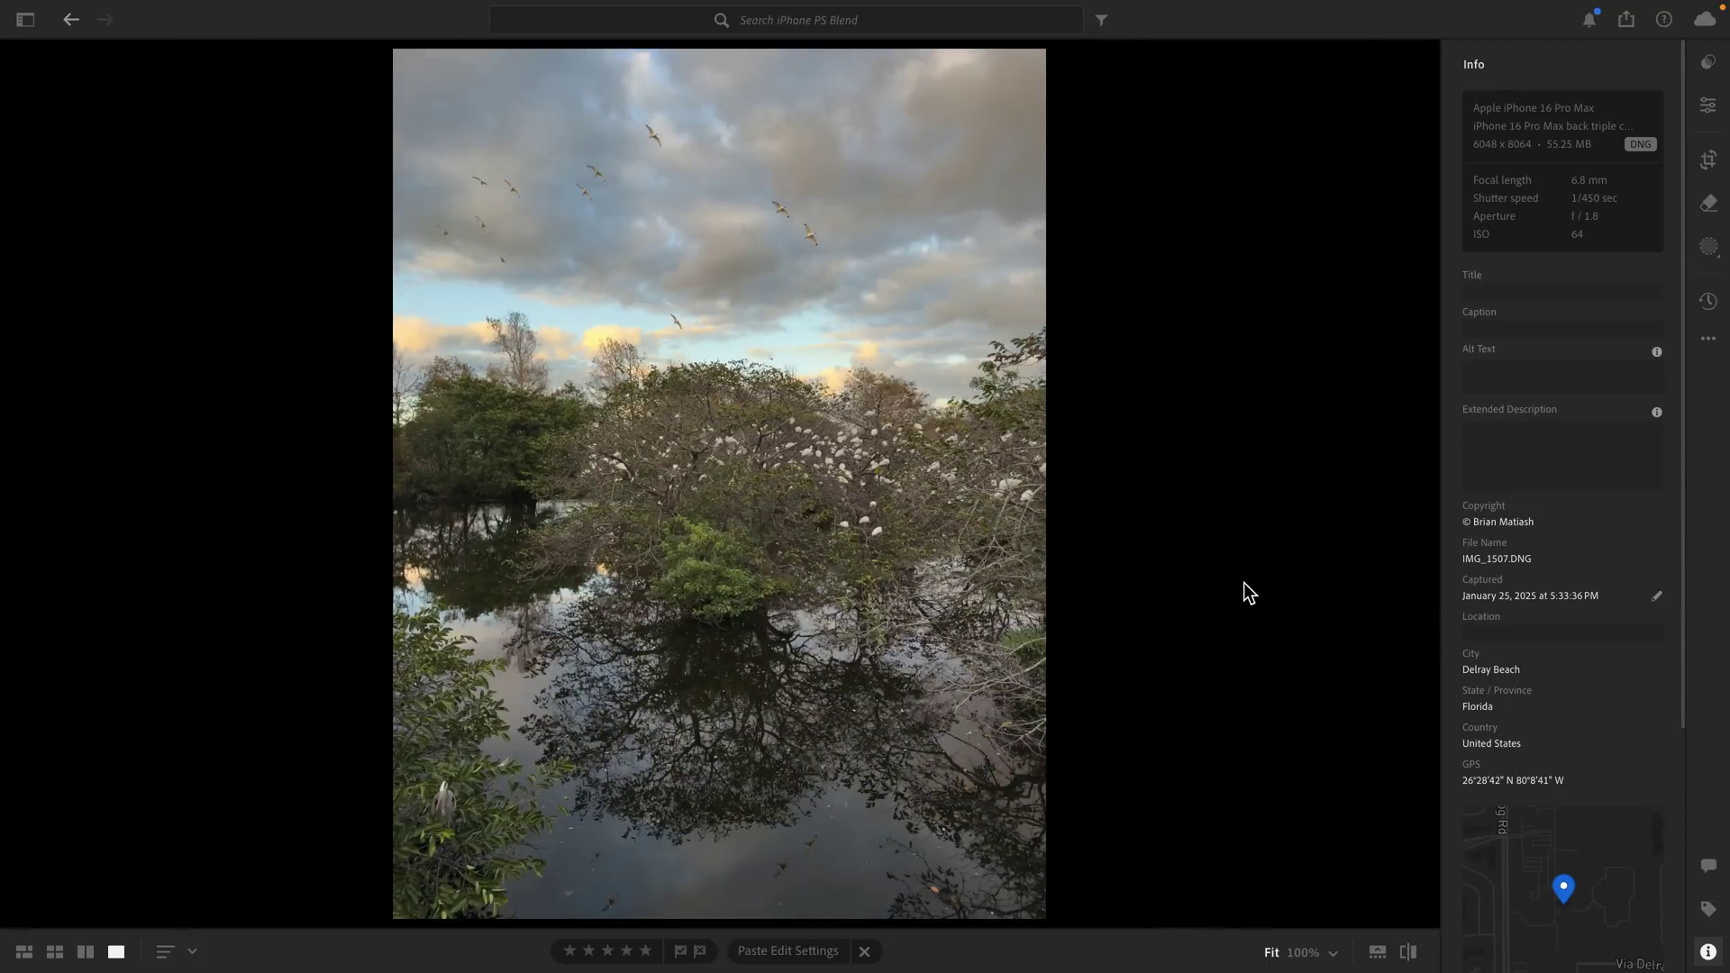
key(Left)
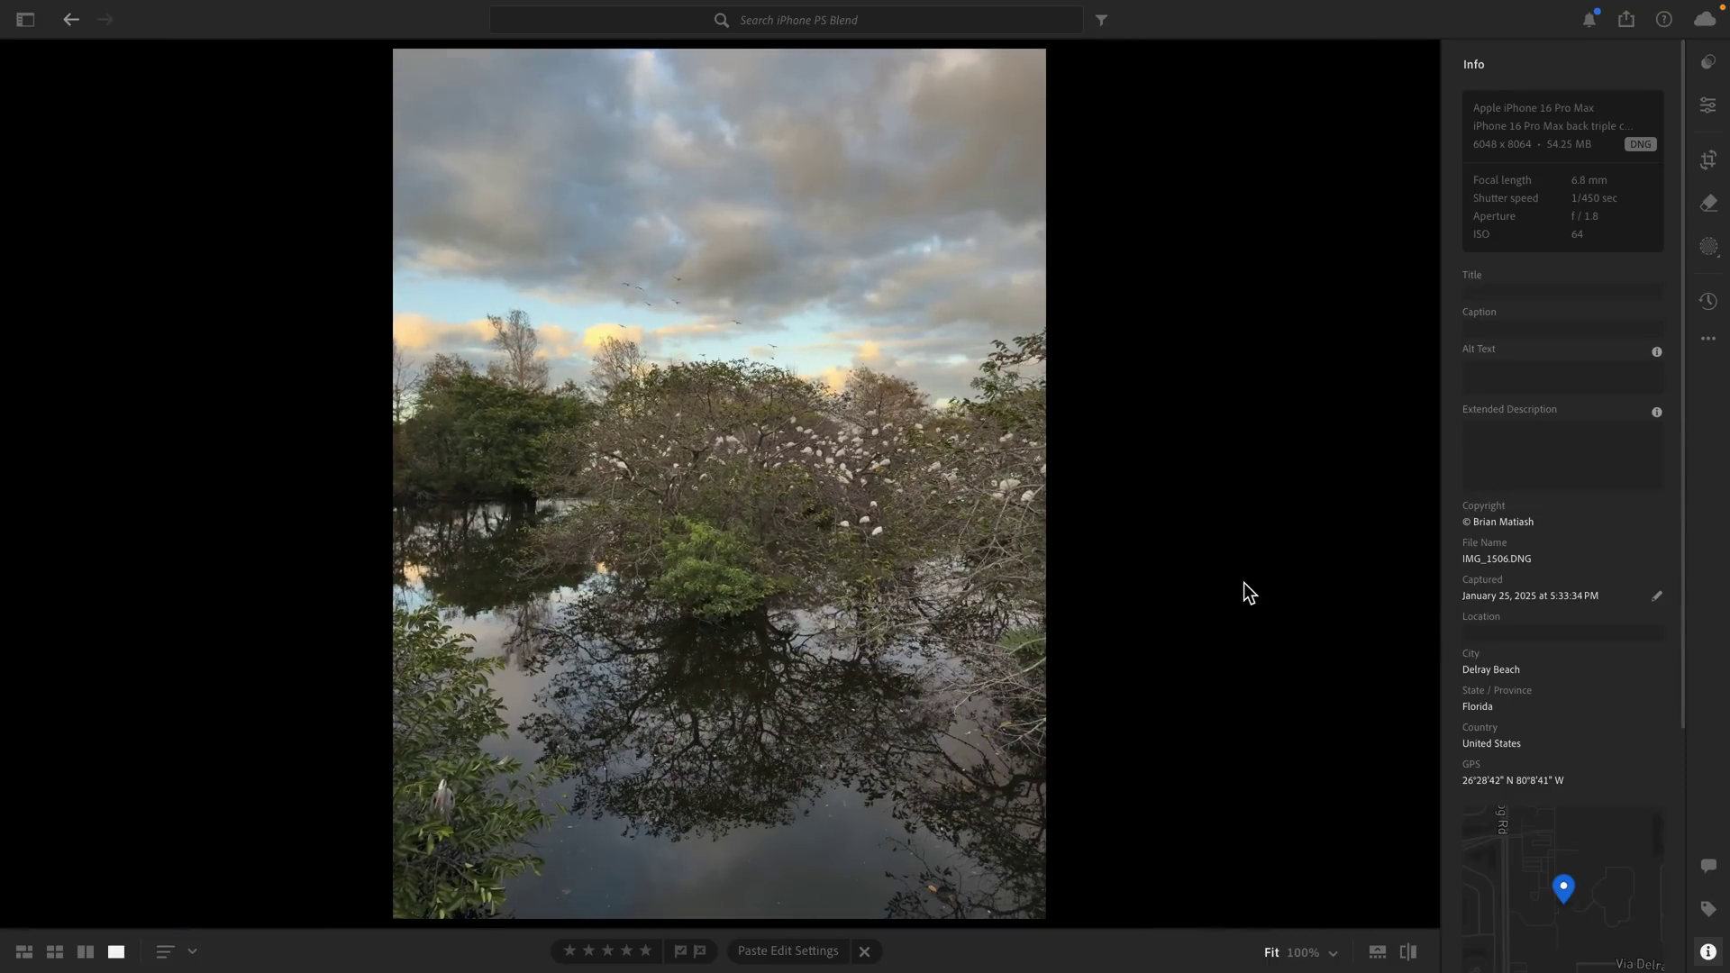
key(Right)
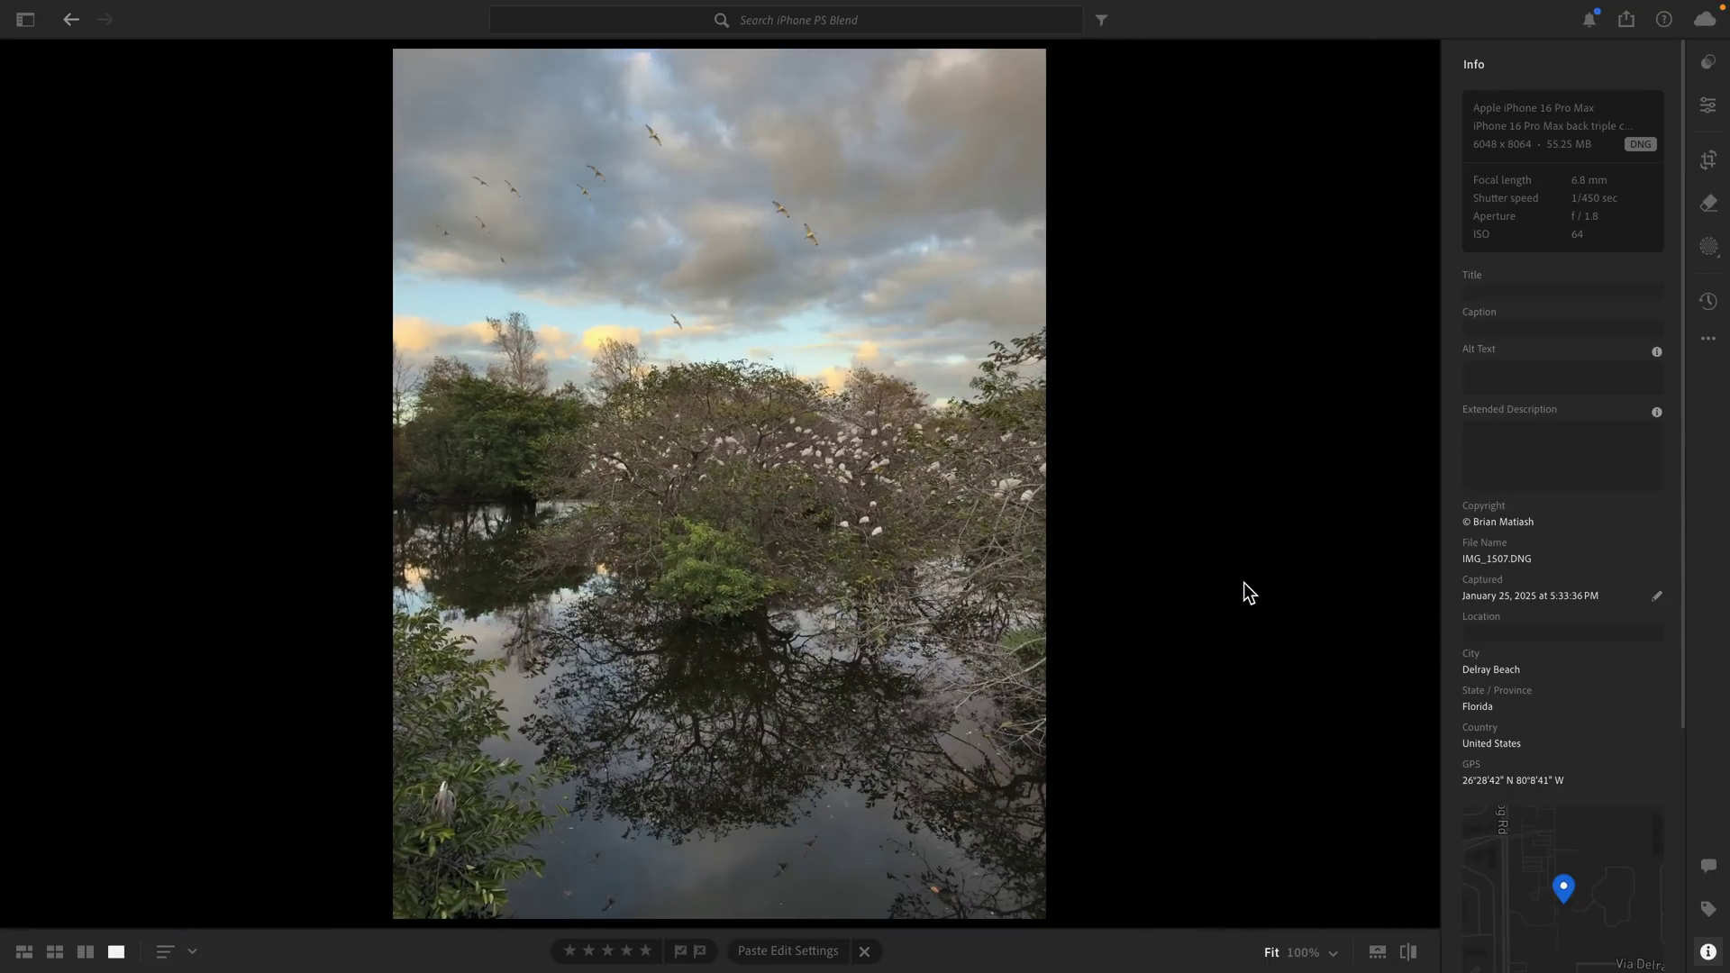
key(Left)
key(Right)
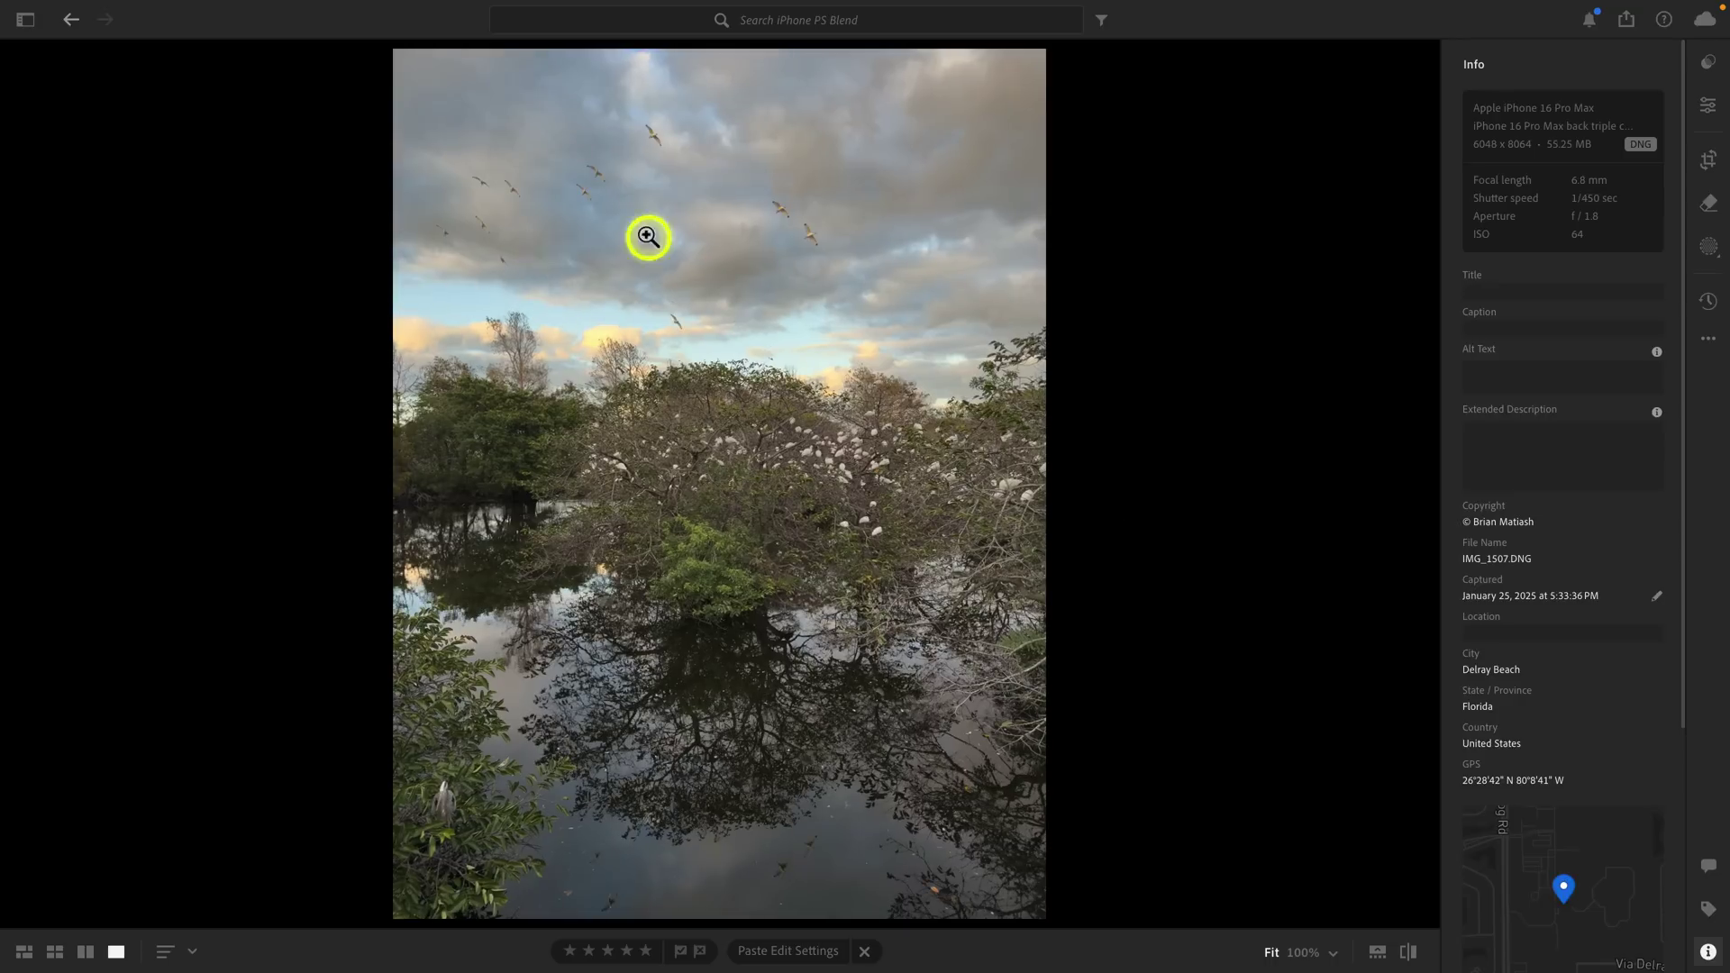
key(Right)
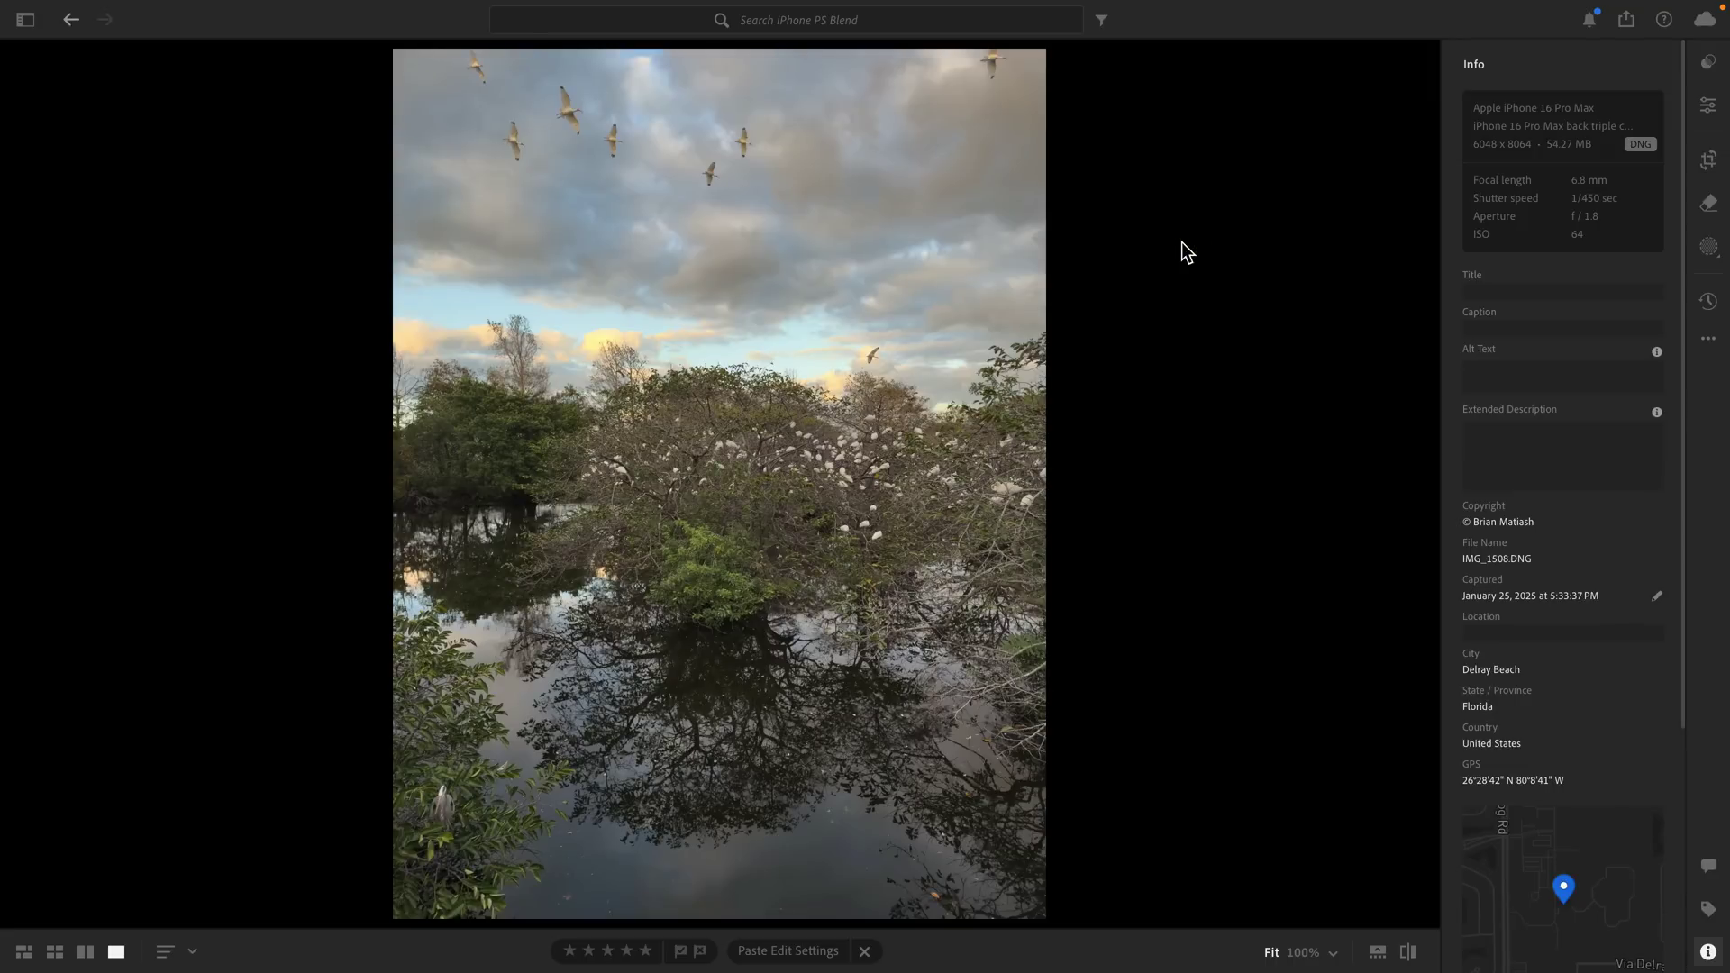
key(Right)
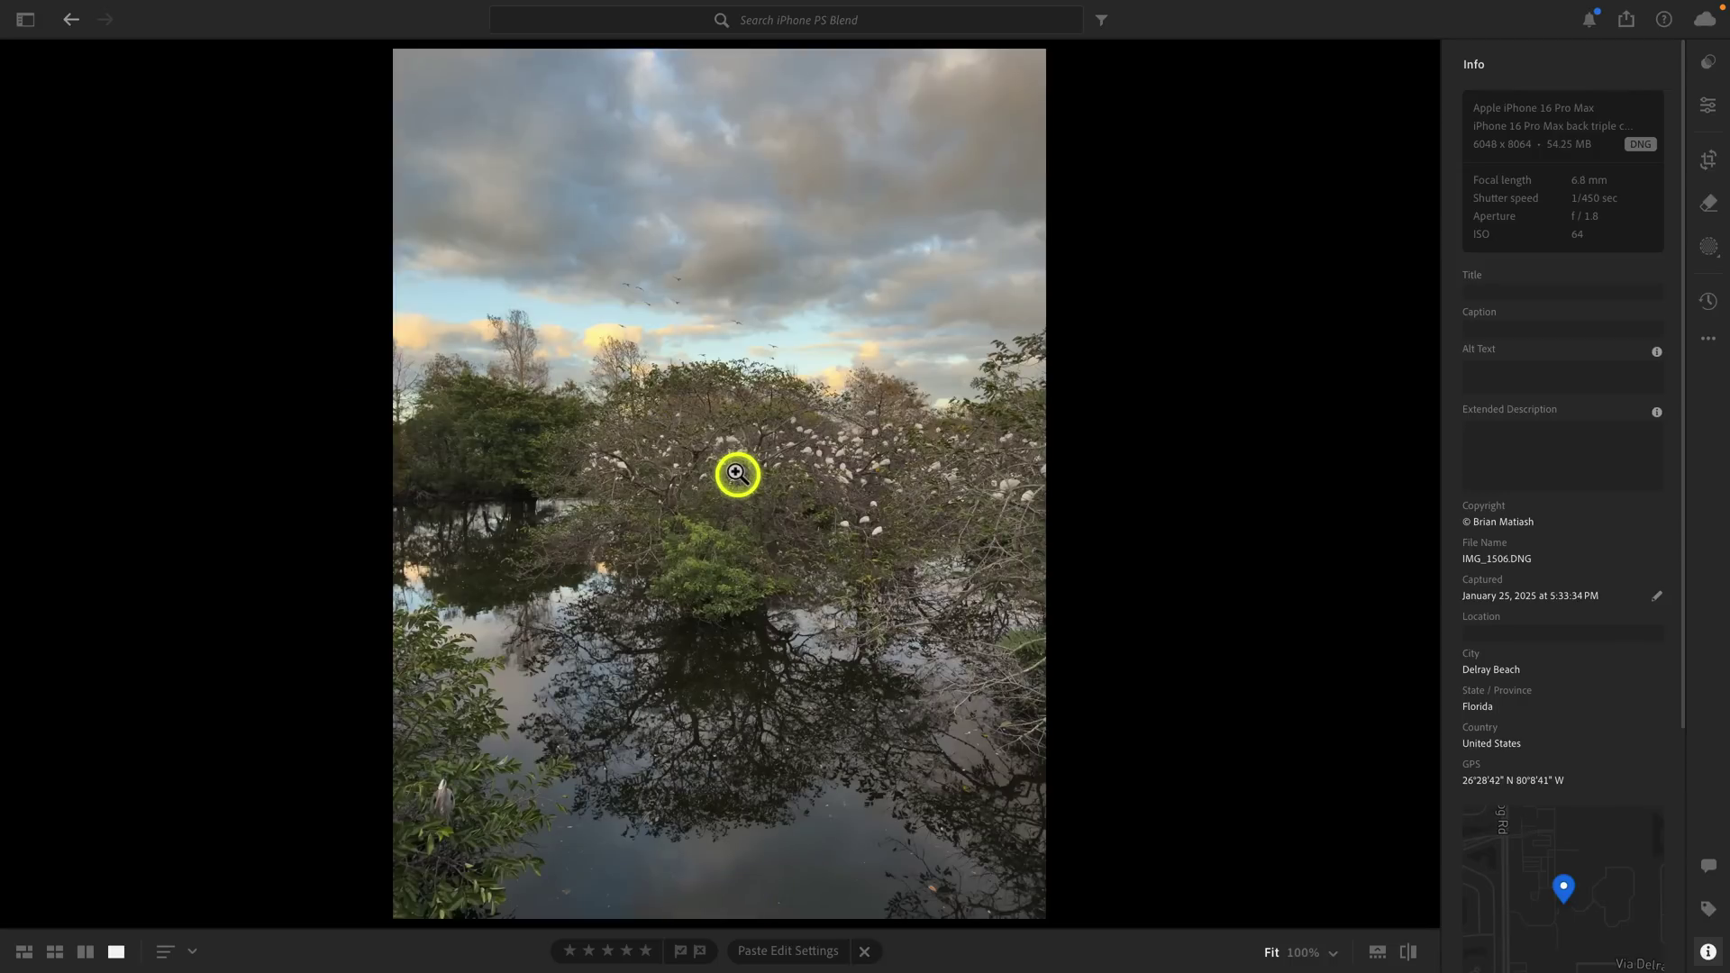
Step: Sample a neutral spot on the egrets with the White Balance eyedropper at 100% zoom
click(1705, 105)
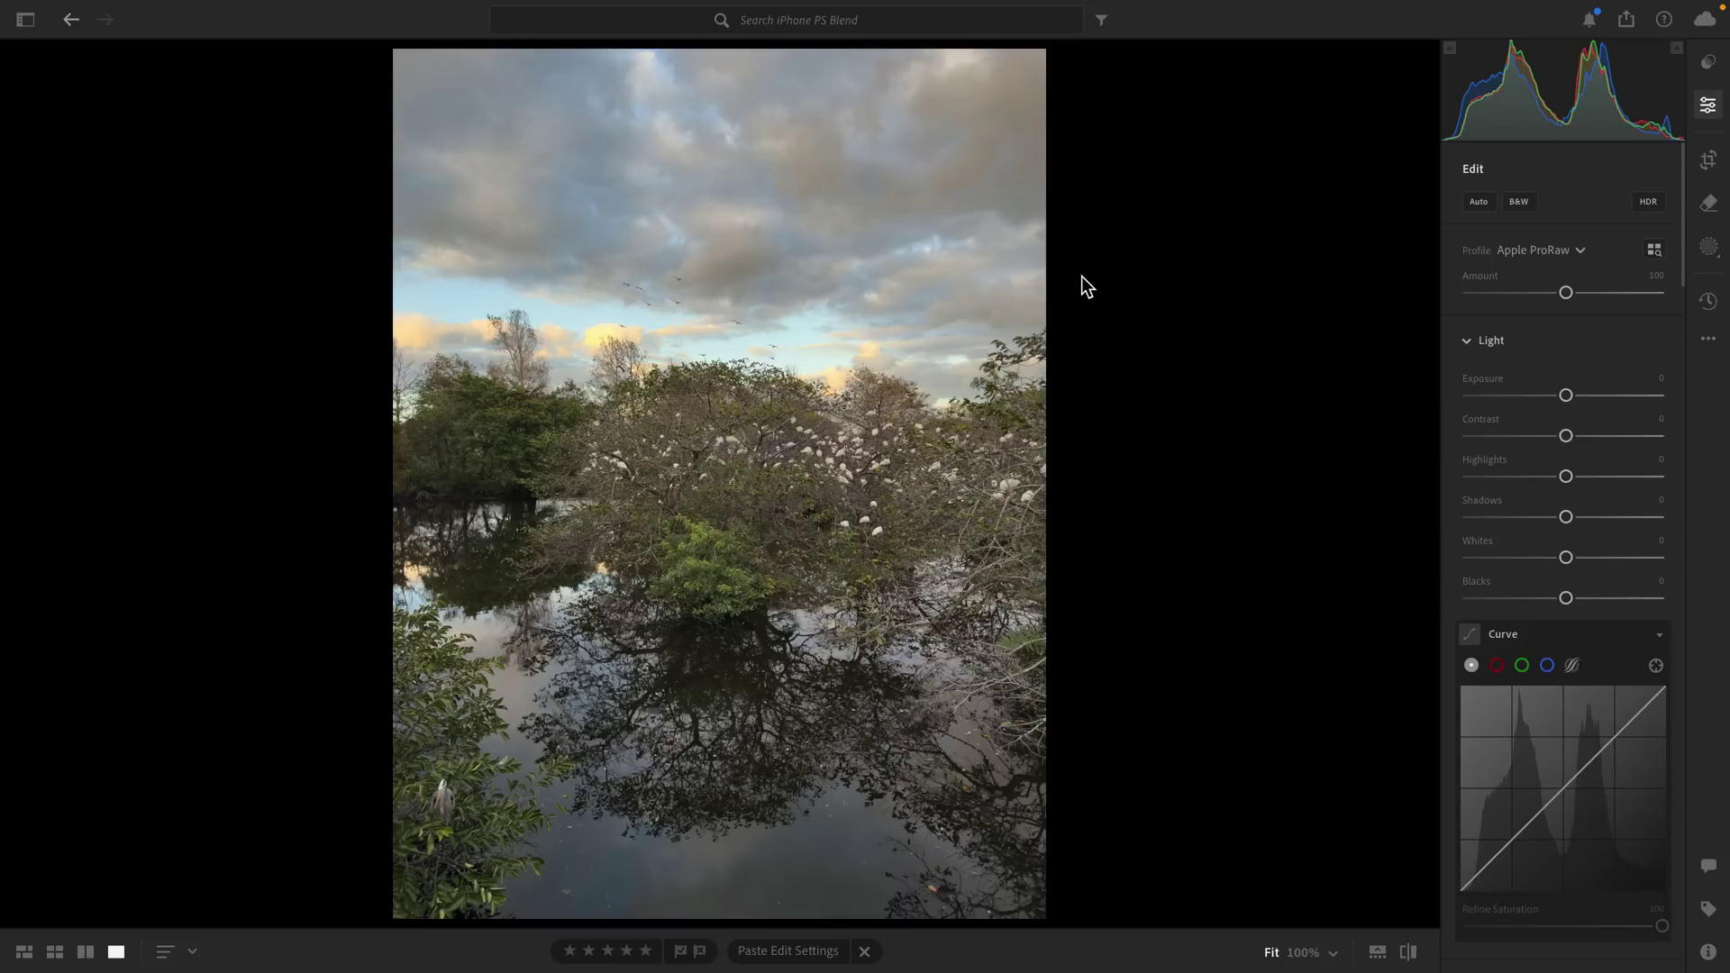
click(807, 467)
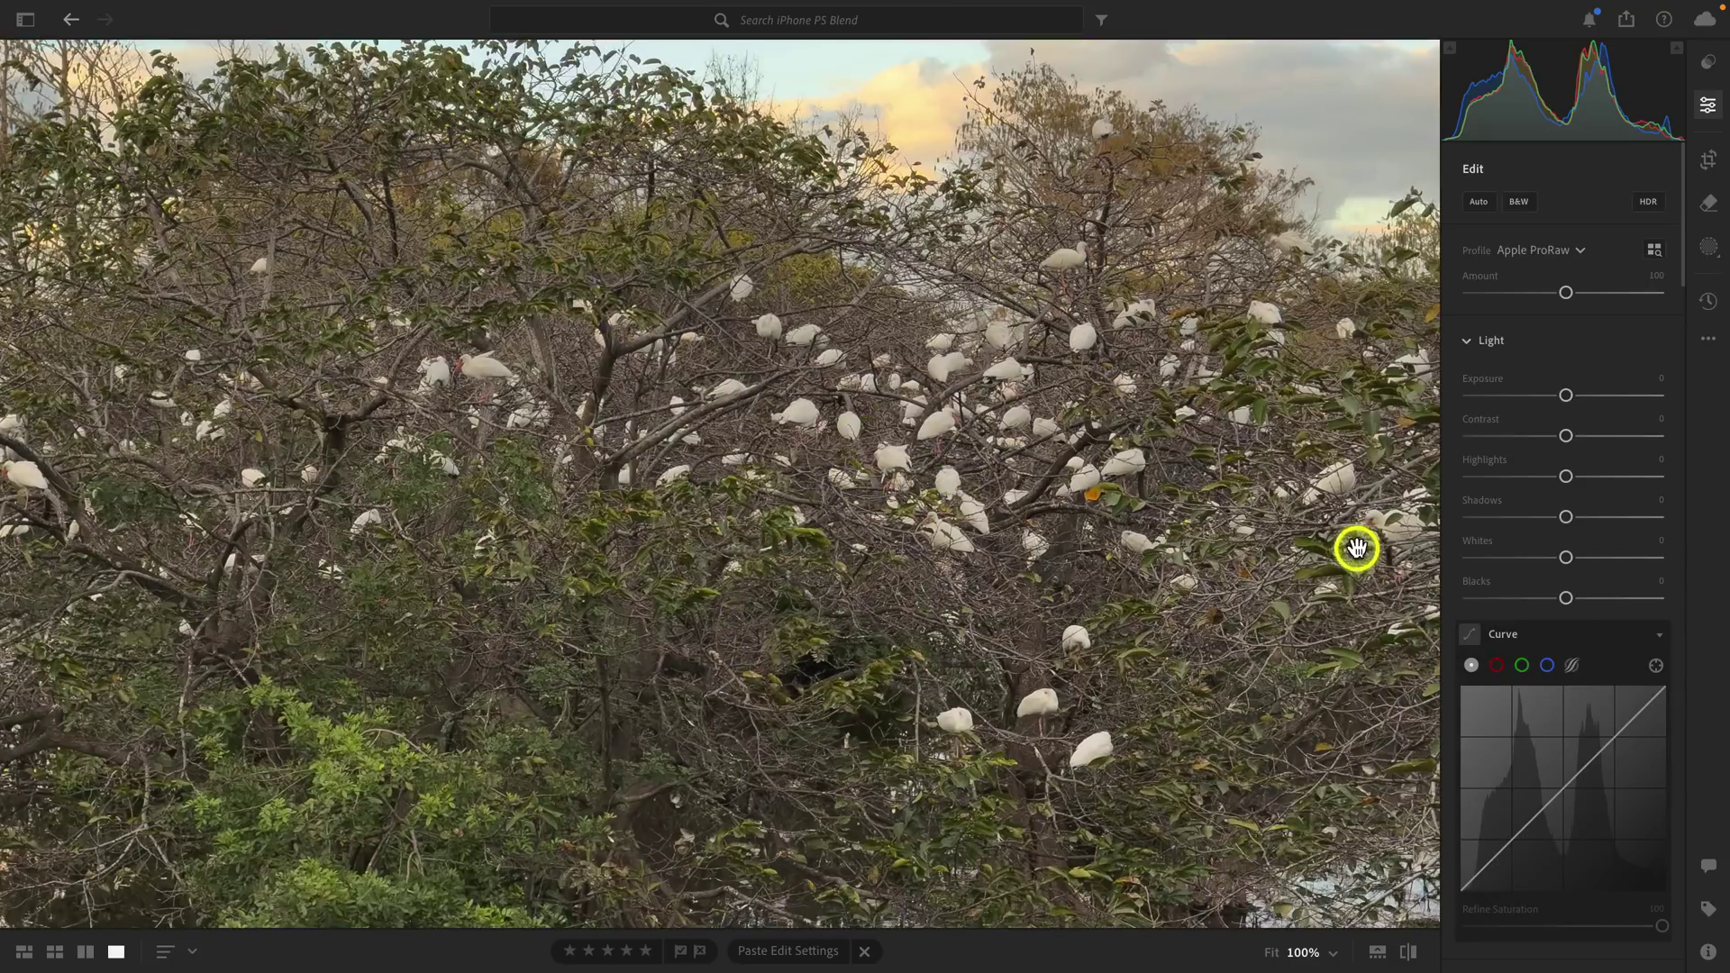
scroll(1500, 536, down, 5)
click(1656, 590)
click(942, 424)
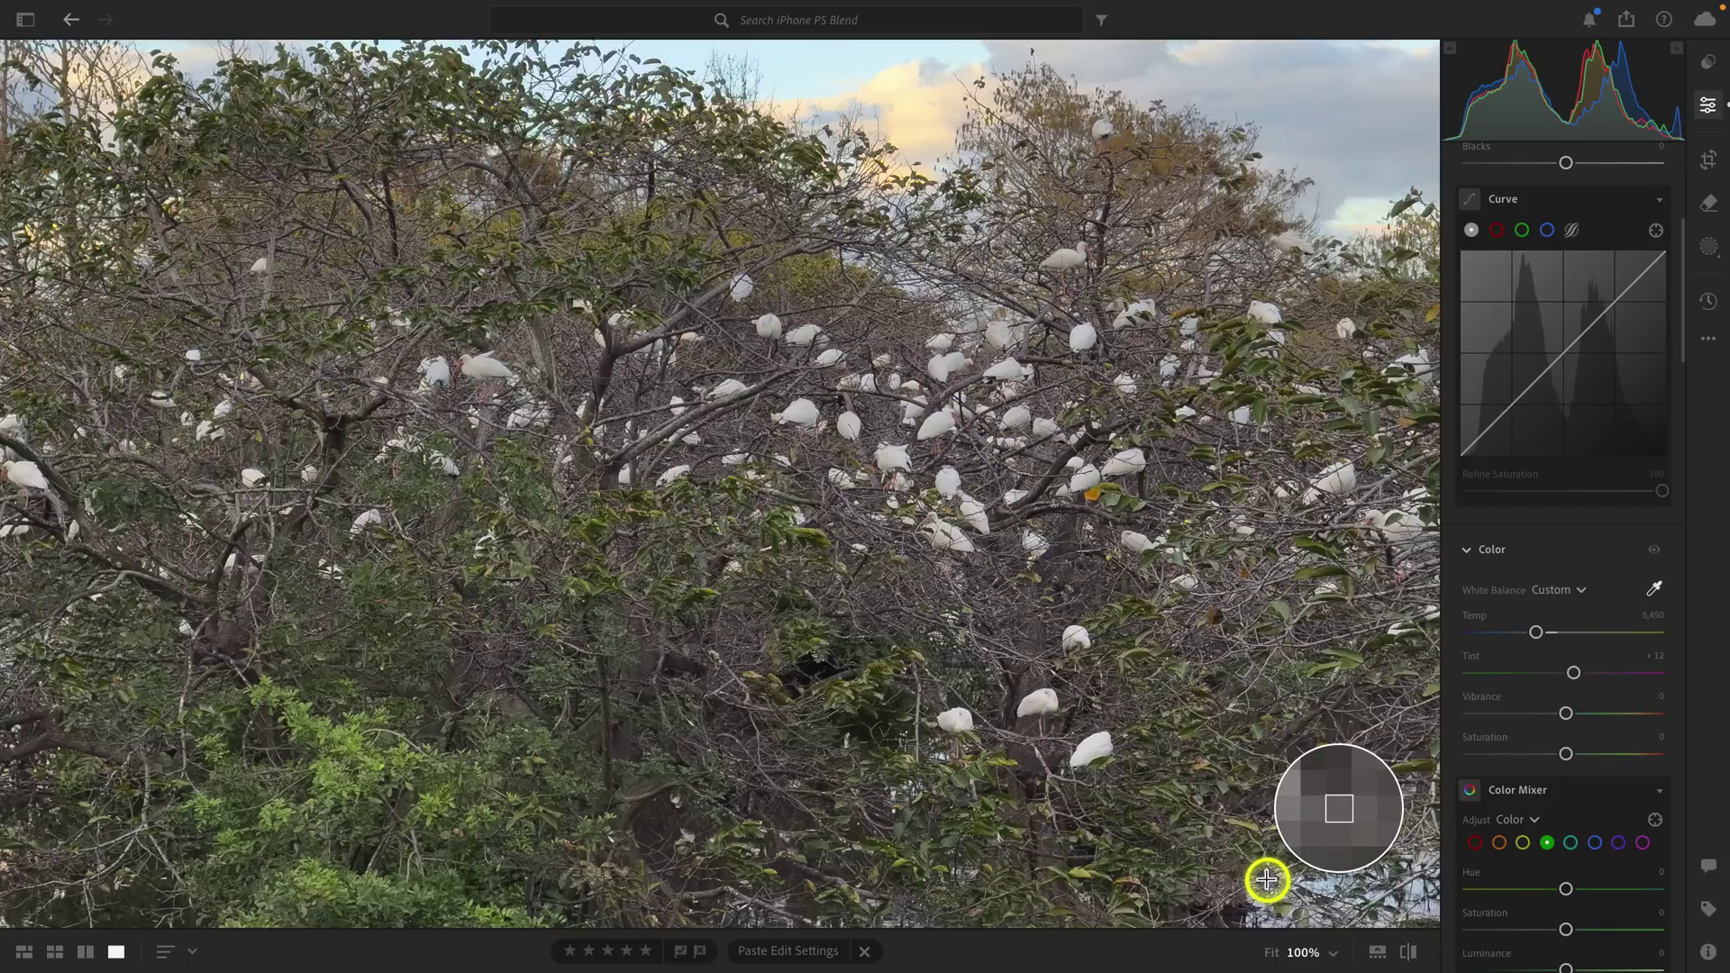
key(Escape)
click(1271, 953)
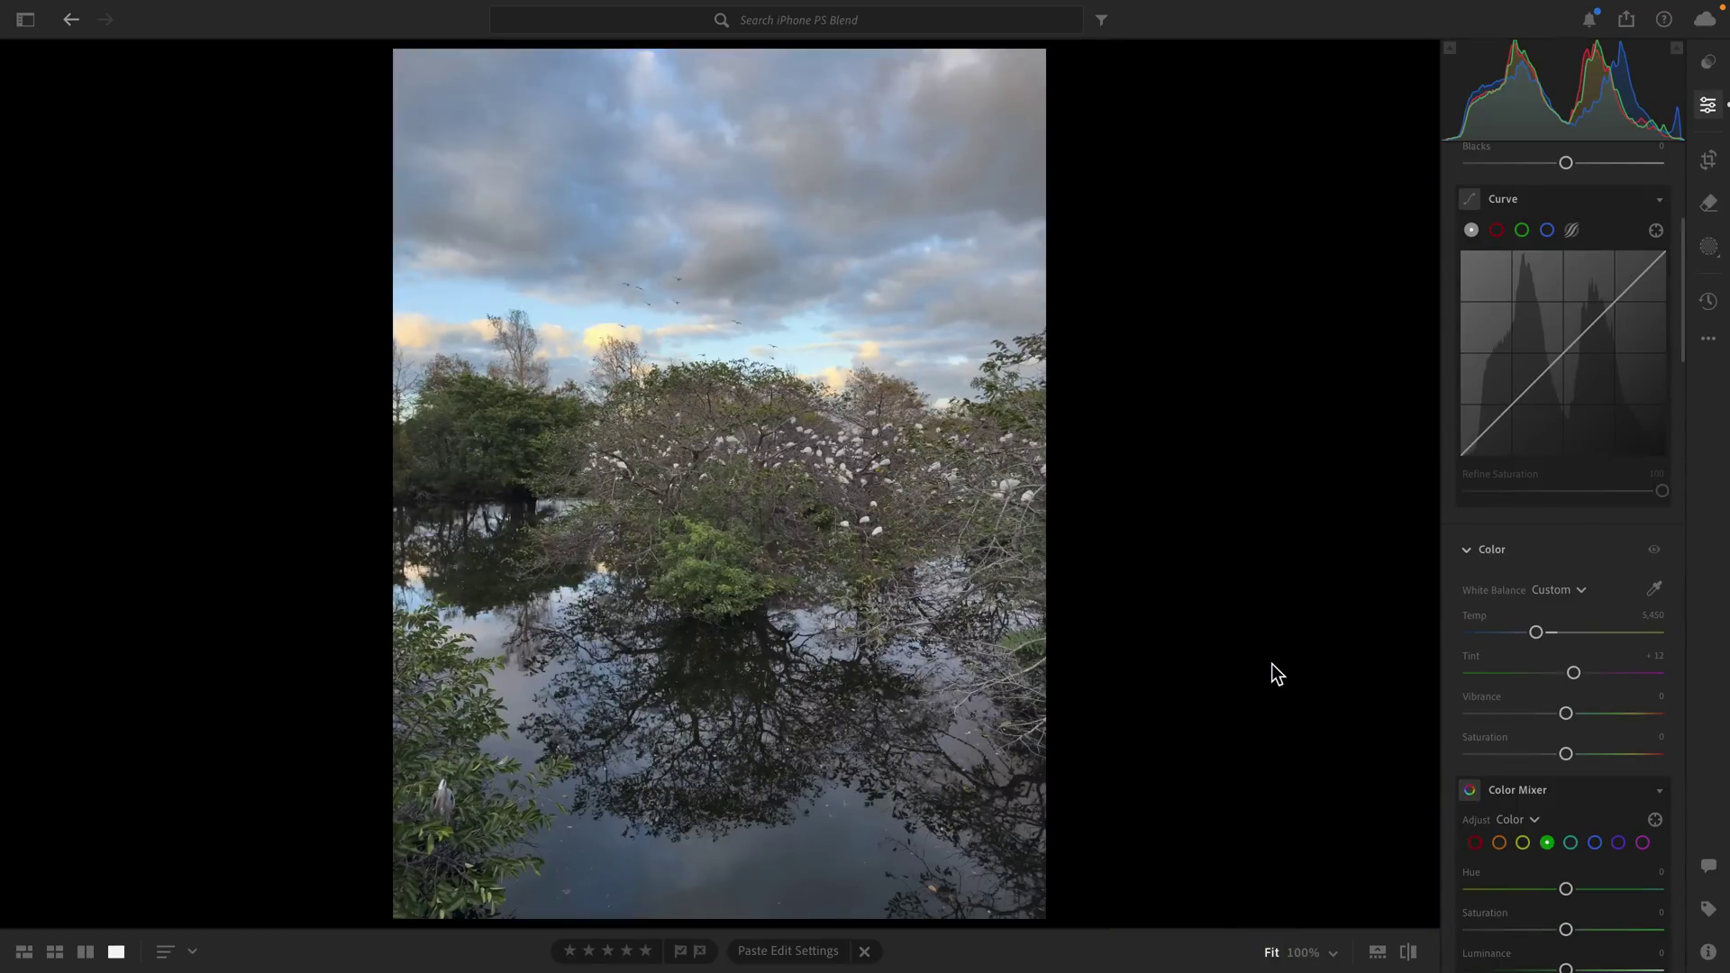
Step: Reset white balance to As Shot, then warm Temp from 6,550 to 6,868
click(1557, 590)
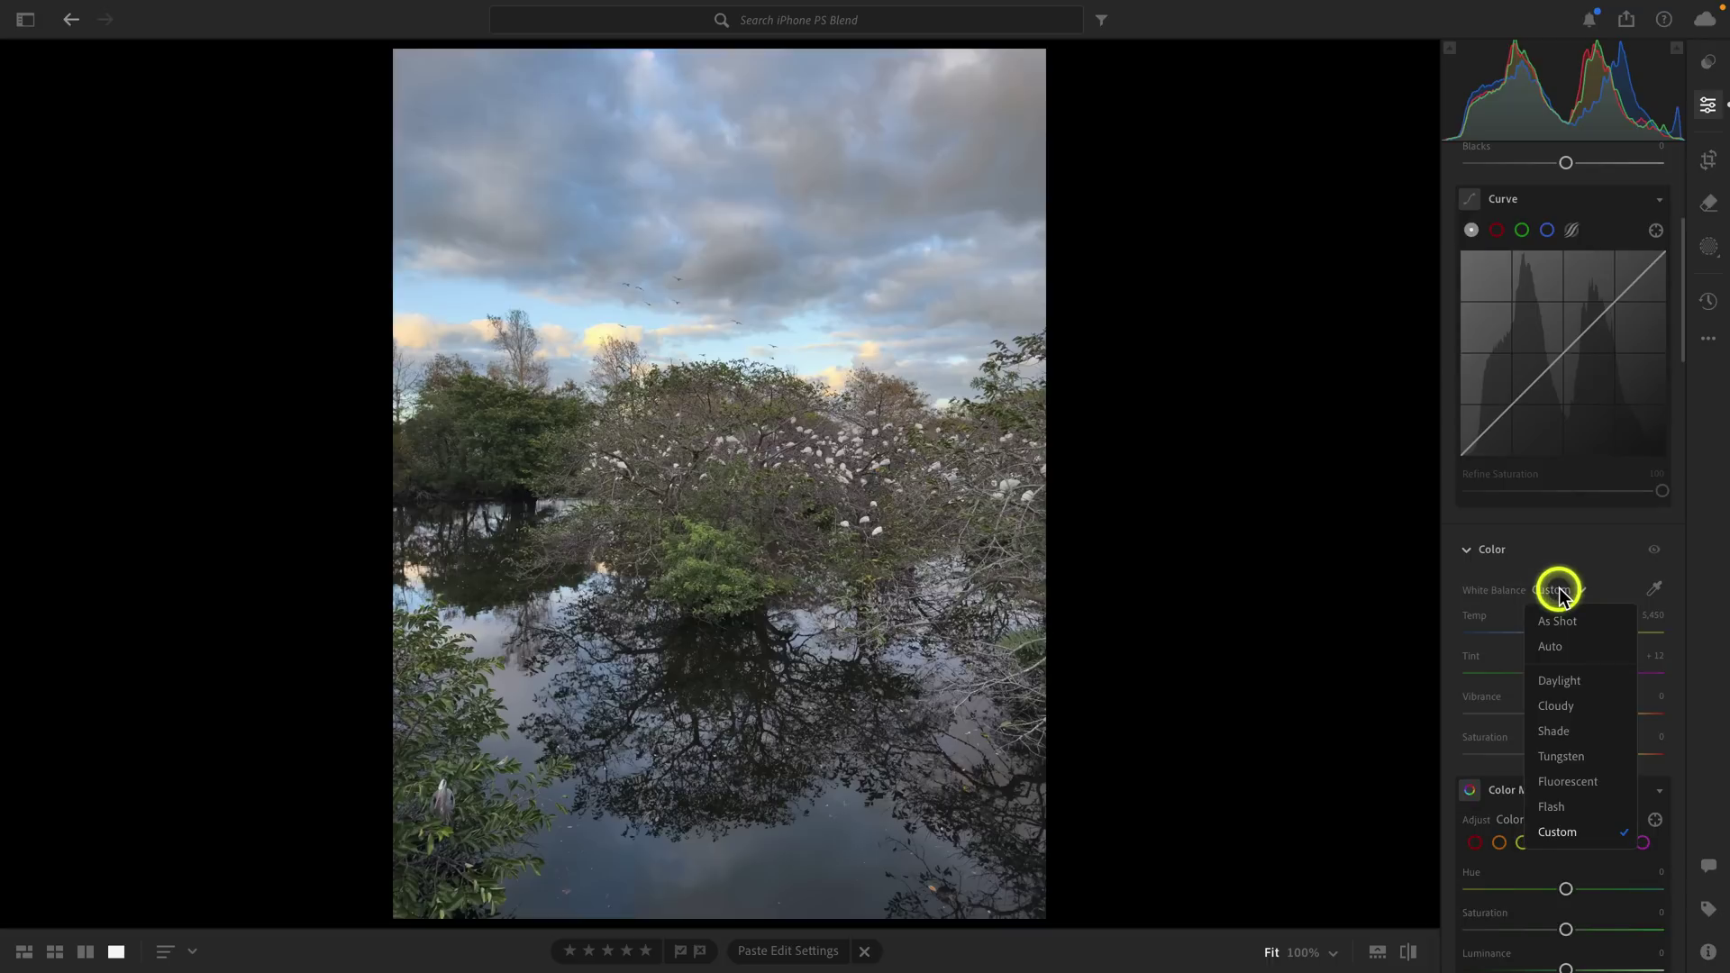
click(1557, 621)
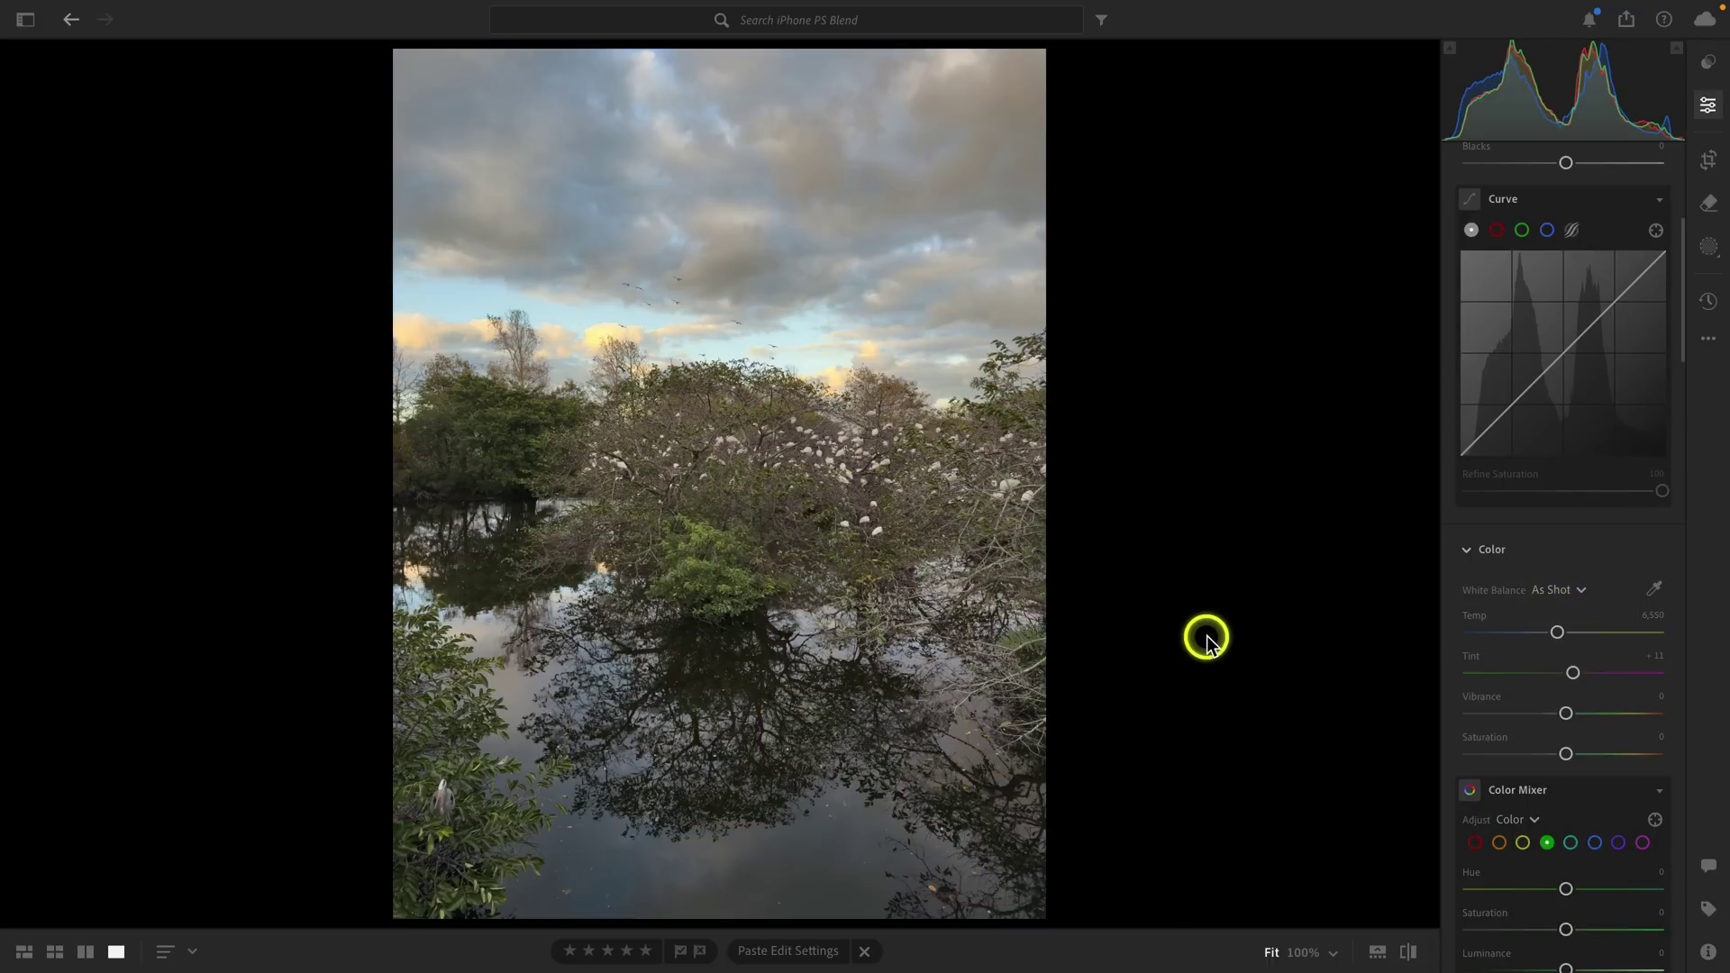
click(1558, 633)
drag(1558, 632, 1563, 632)
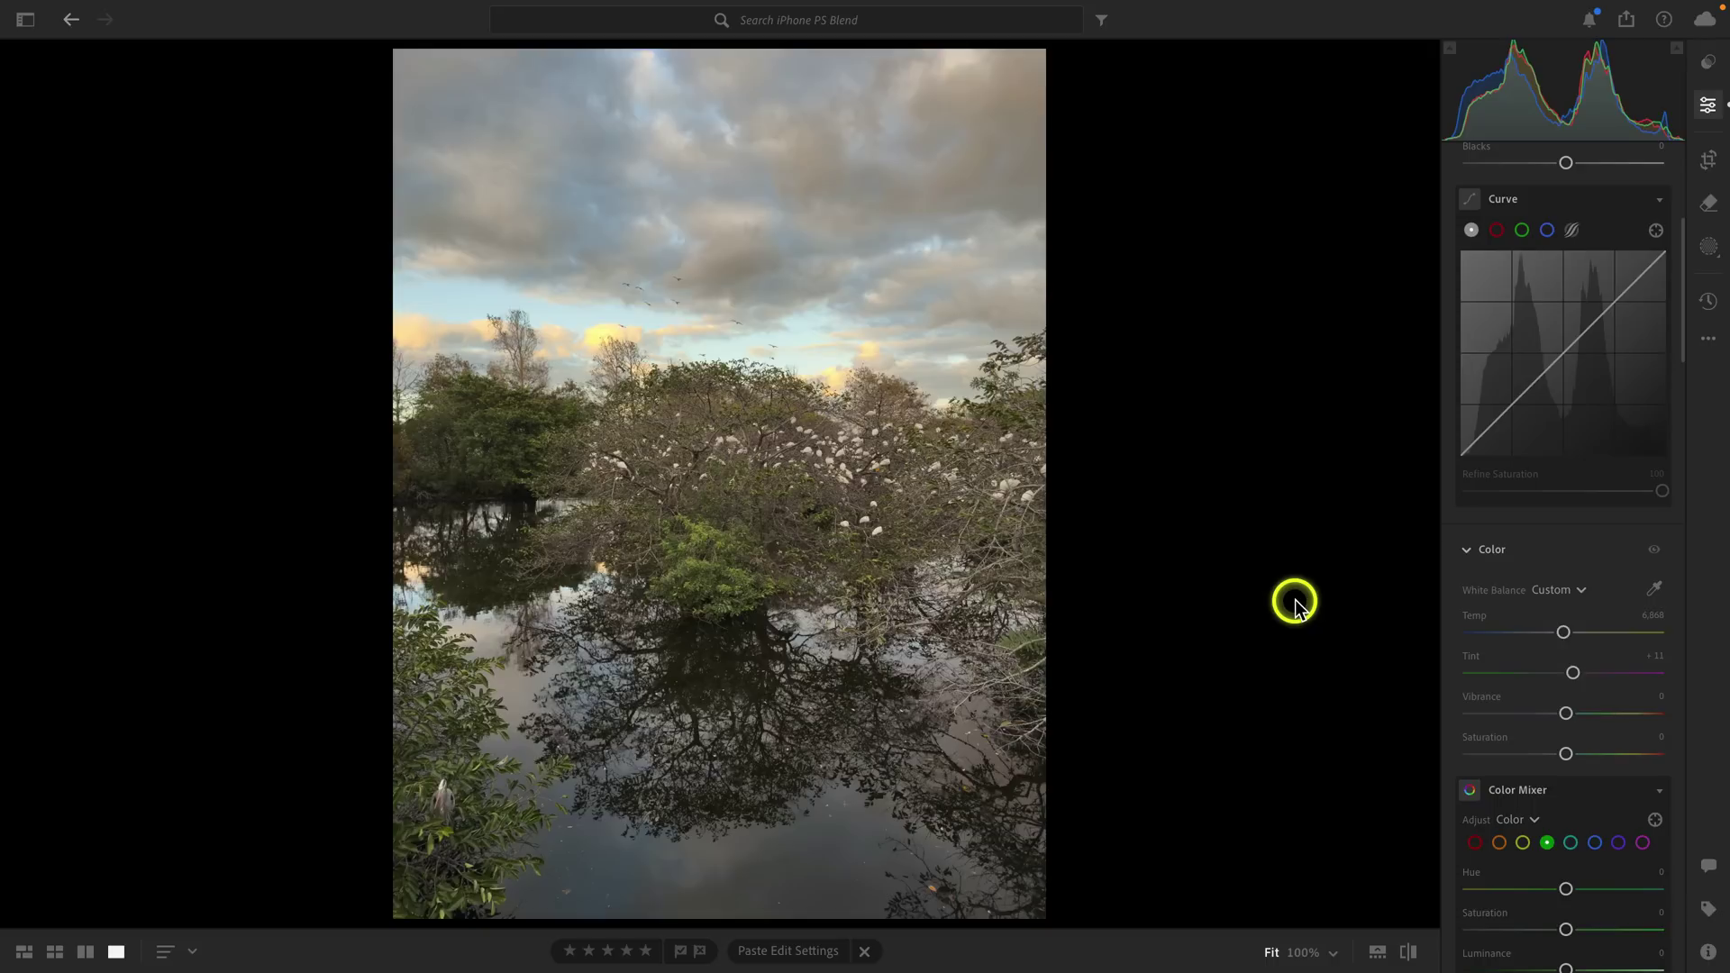
Step: Set Exposure to +0.30, Highlights +4, Shadows −11 and Blacks −13
scroll(1533, 552, up, 5)
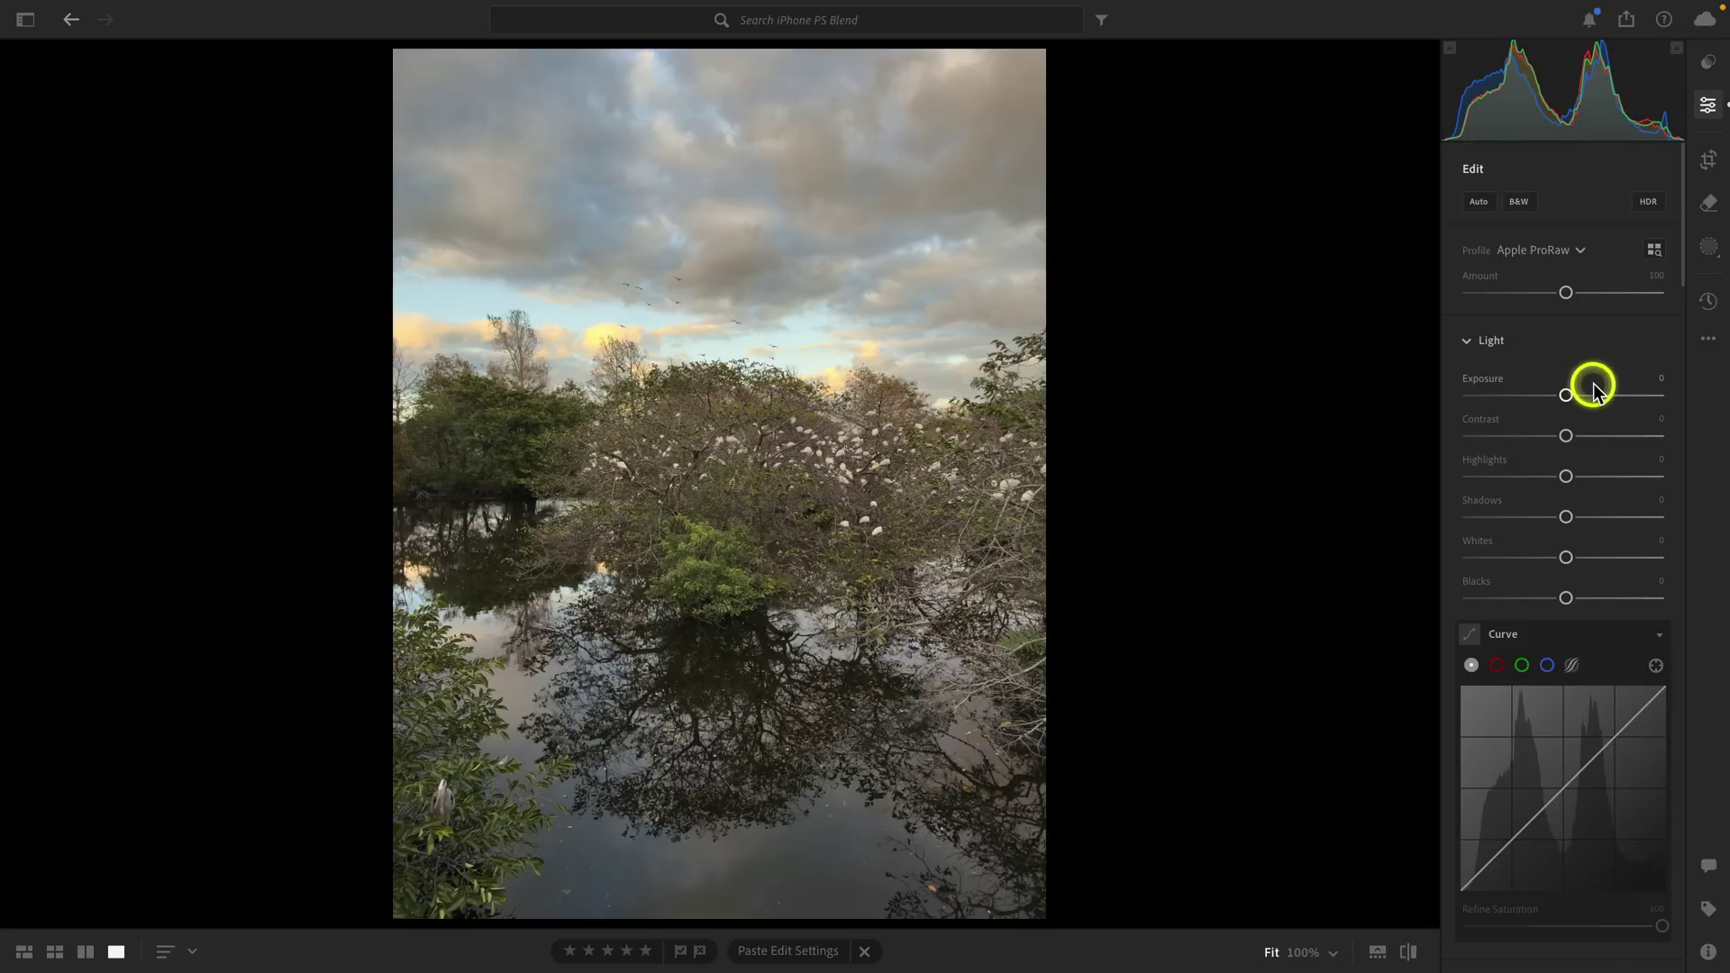
drag(1565, 394, 1572, 395)
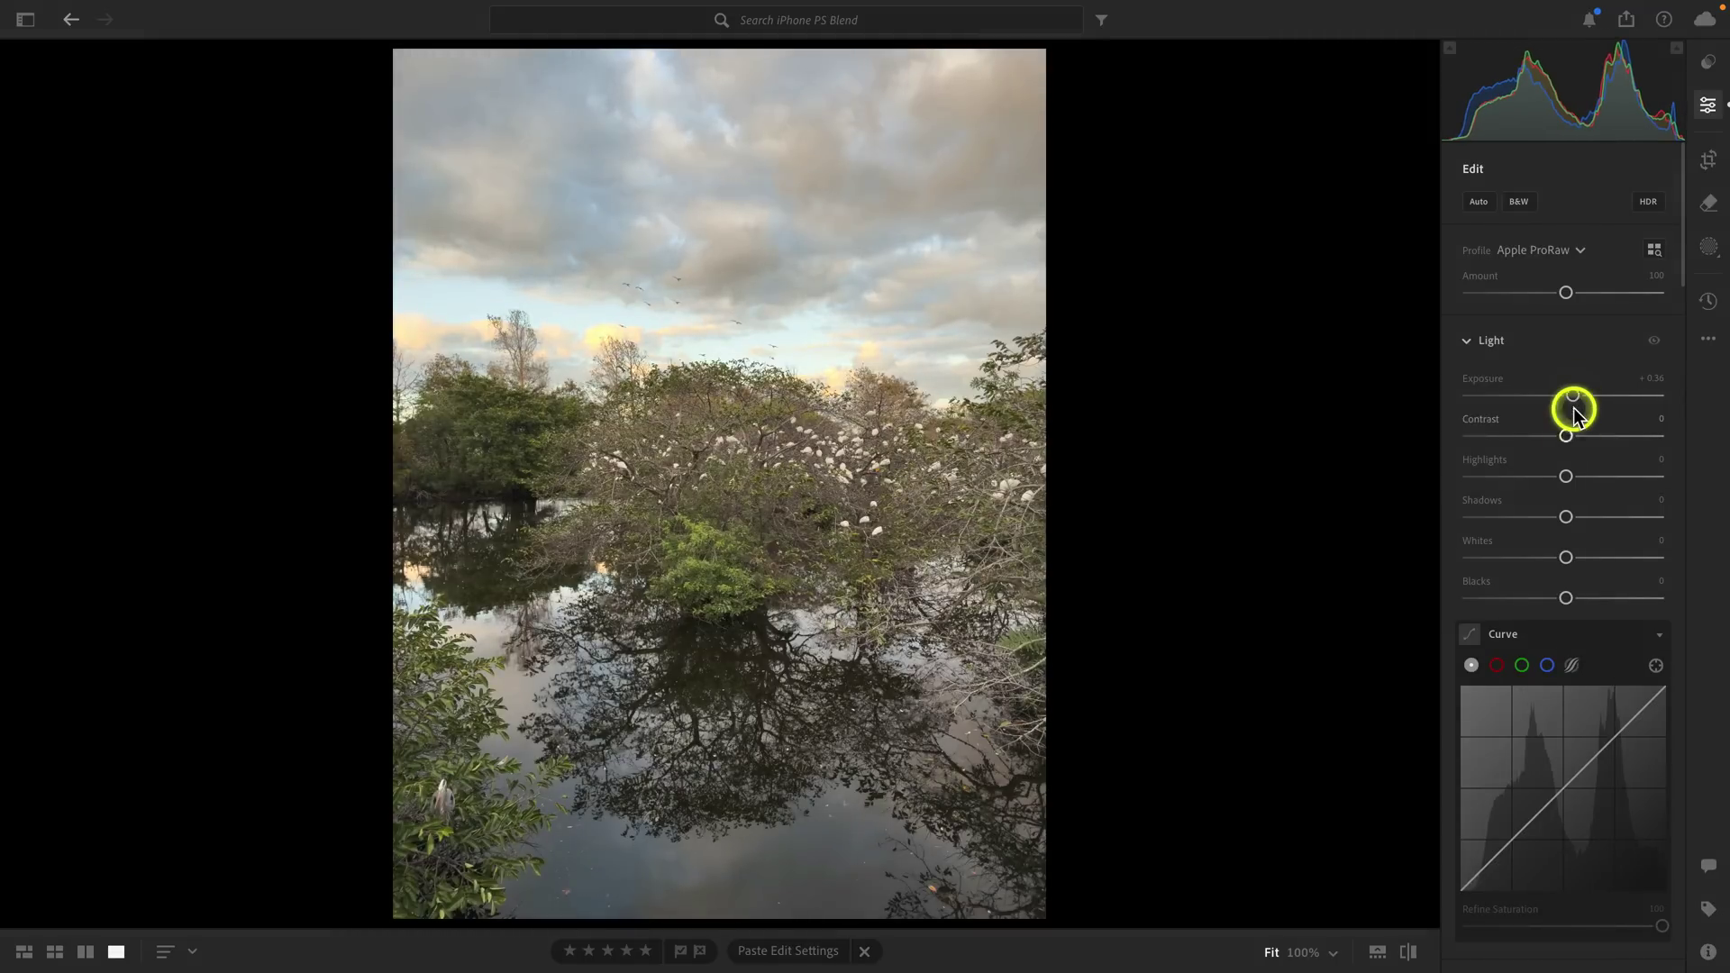
drag(1564, 476, 1554, 517)
drag(1564, 601, 1565, 601)
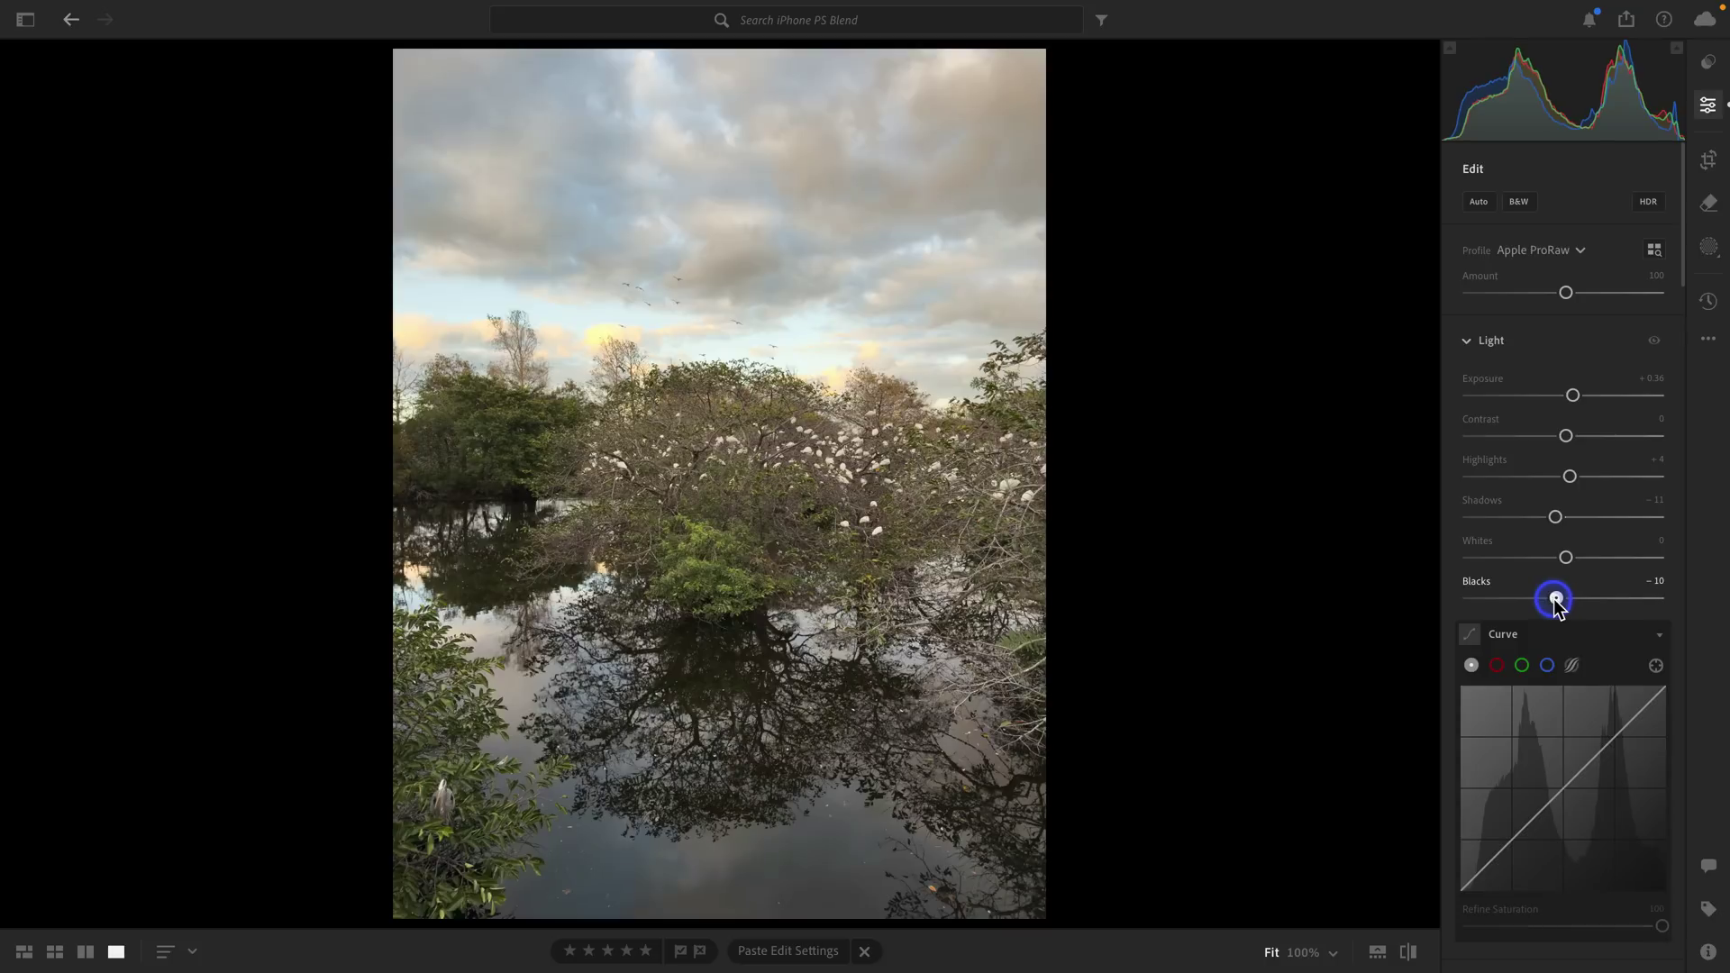
drag(1553, 600, 1553, 600)
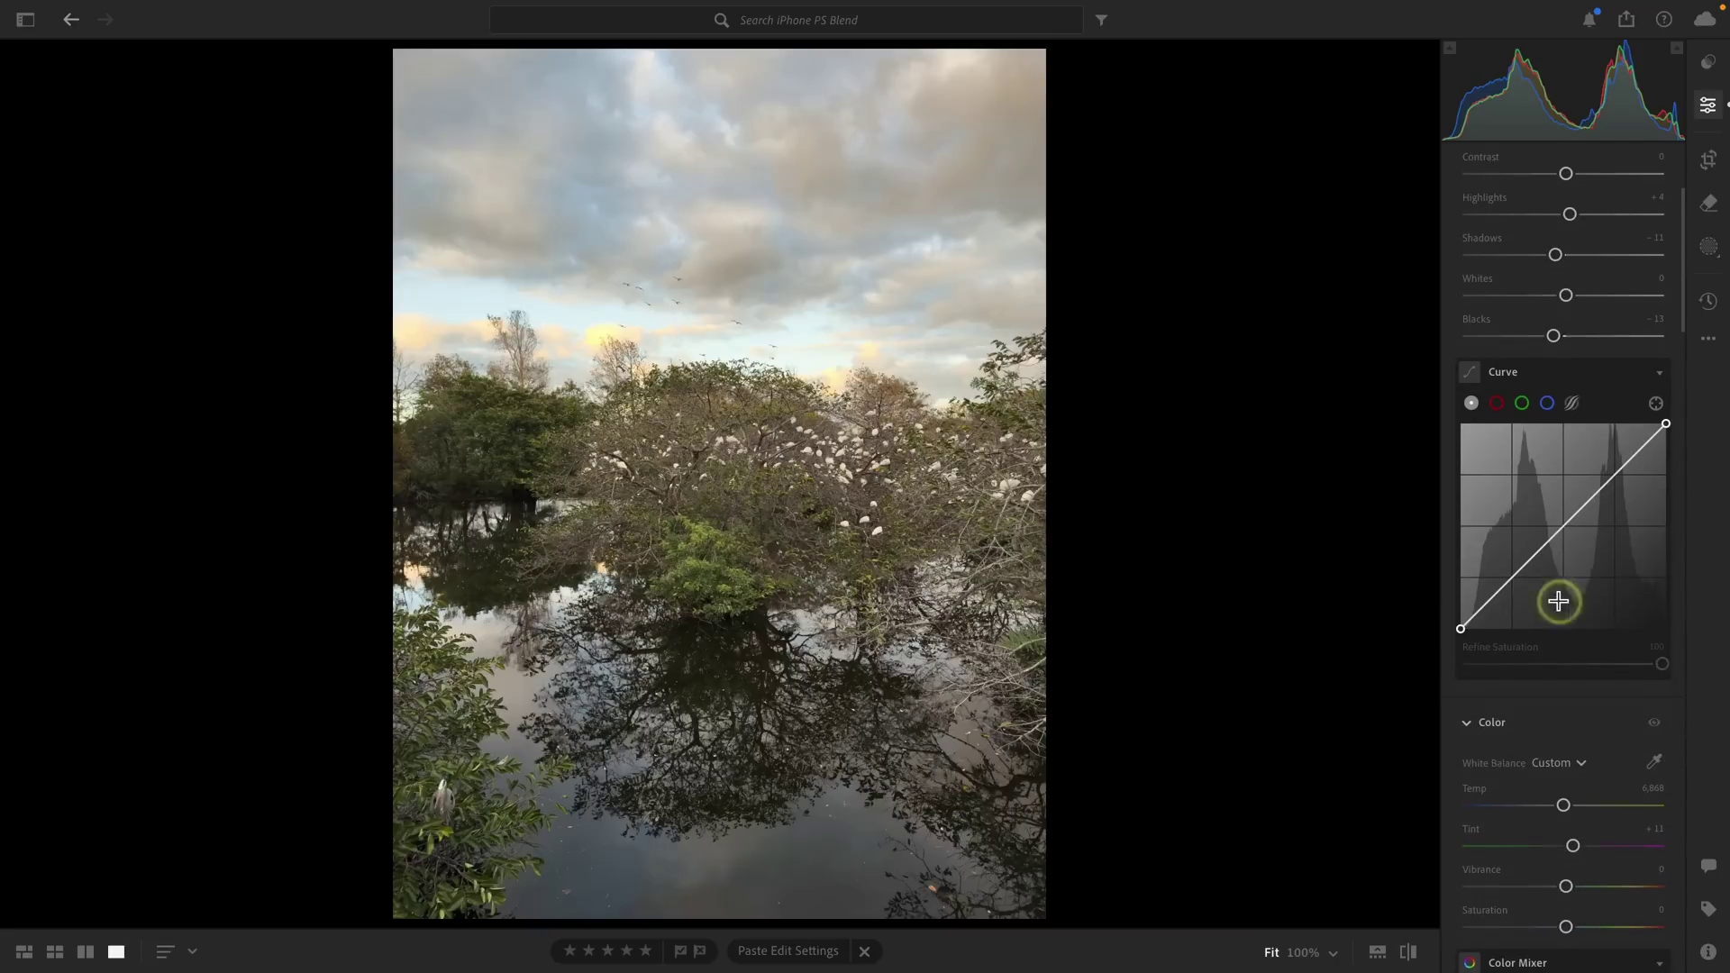
Step: Build an S point curve: lift highlights, deepen shadows, anchor midtones, raise the black point
click(1613, 474)
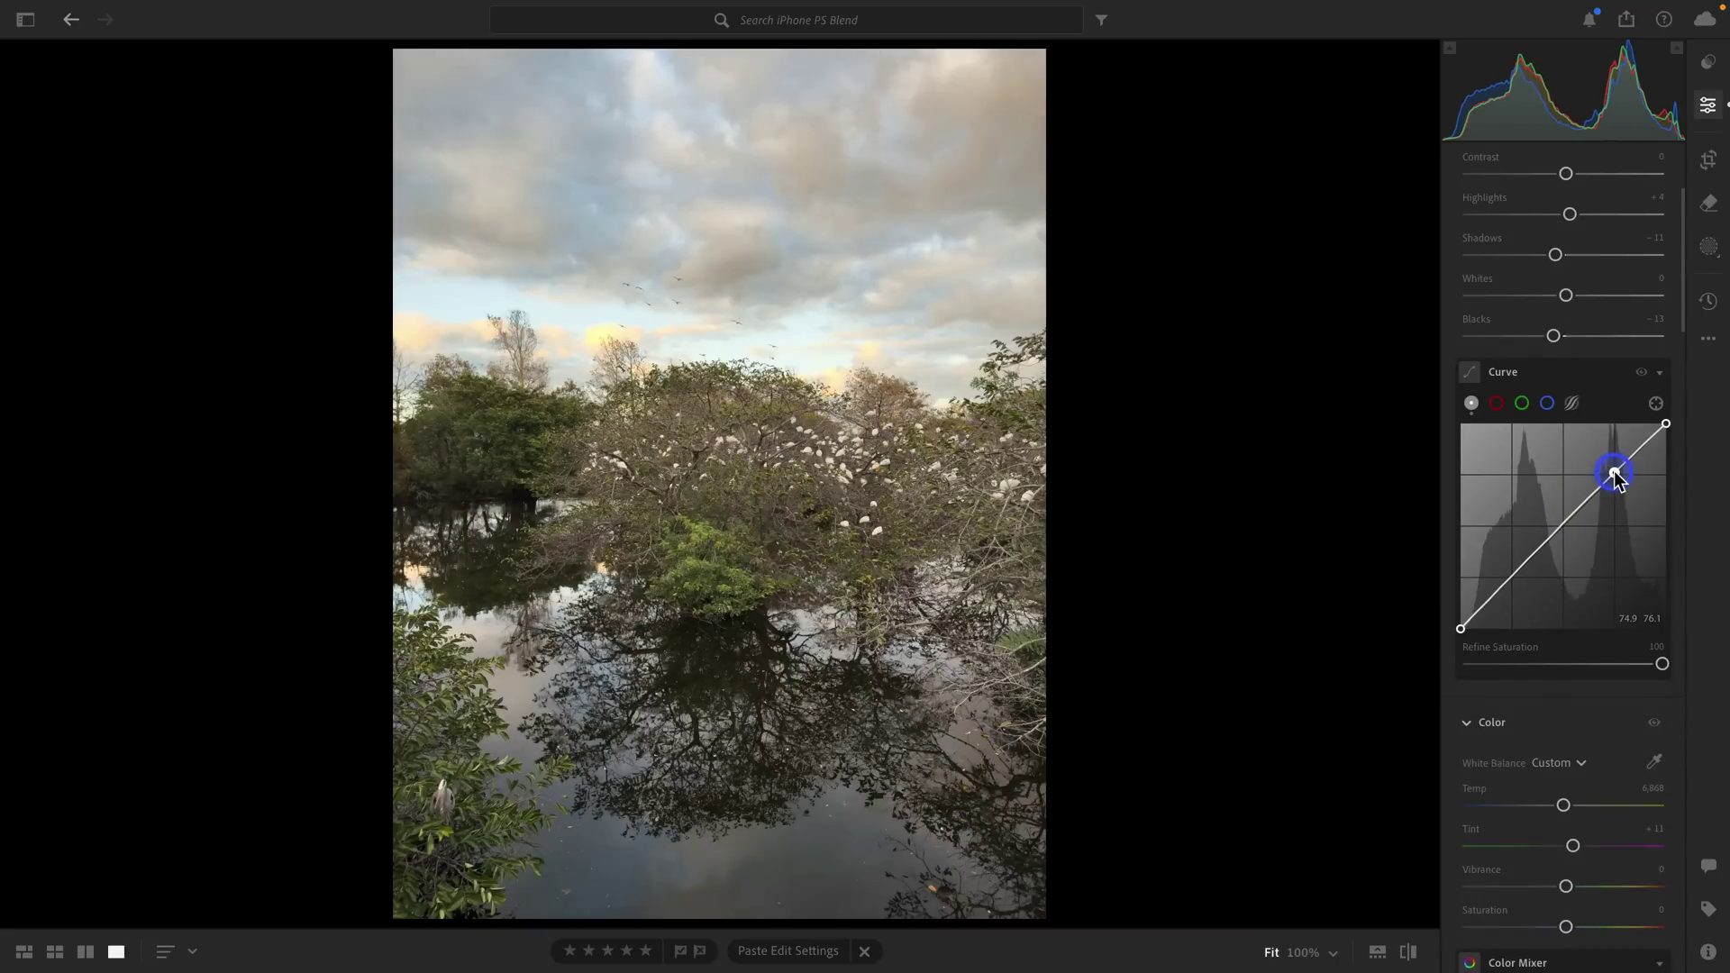
drag(1614, 475, 1613, 472)
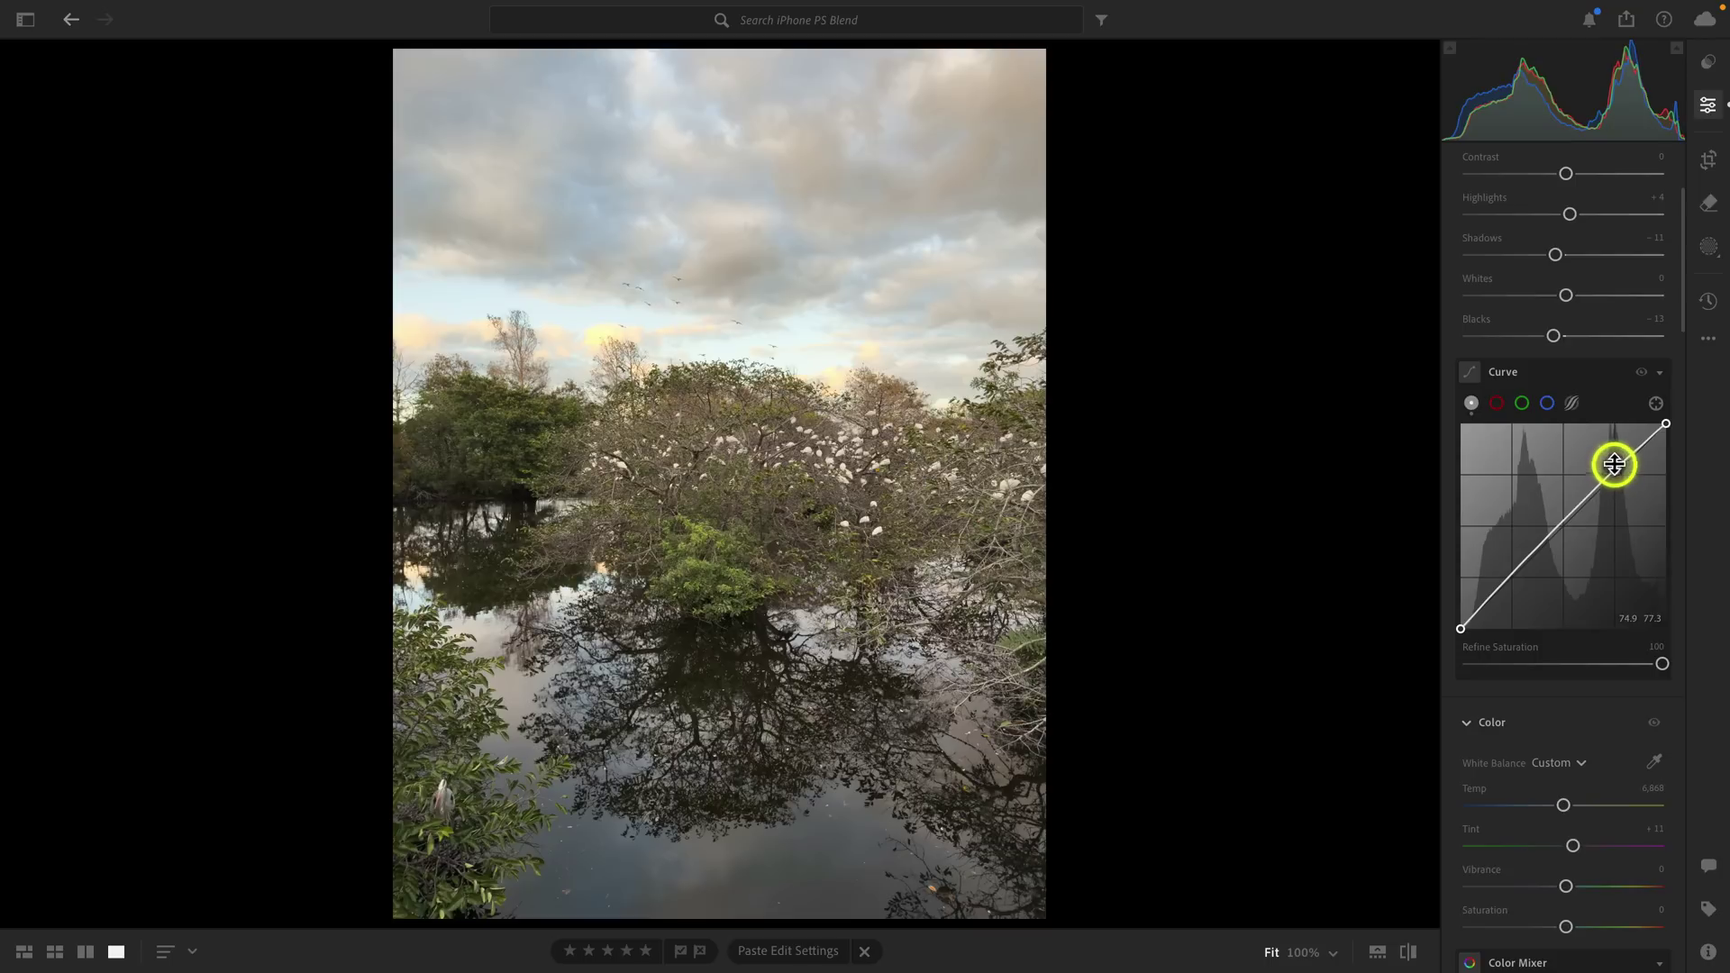
click(1511, 575)
drag(1511, 577, 1511, 588)
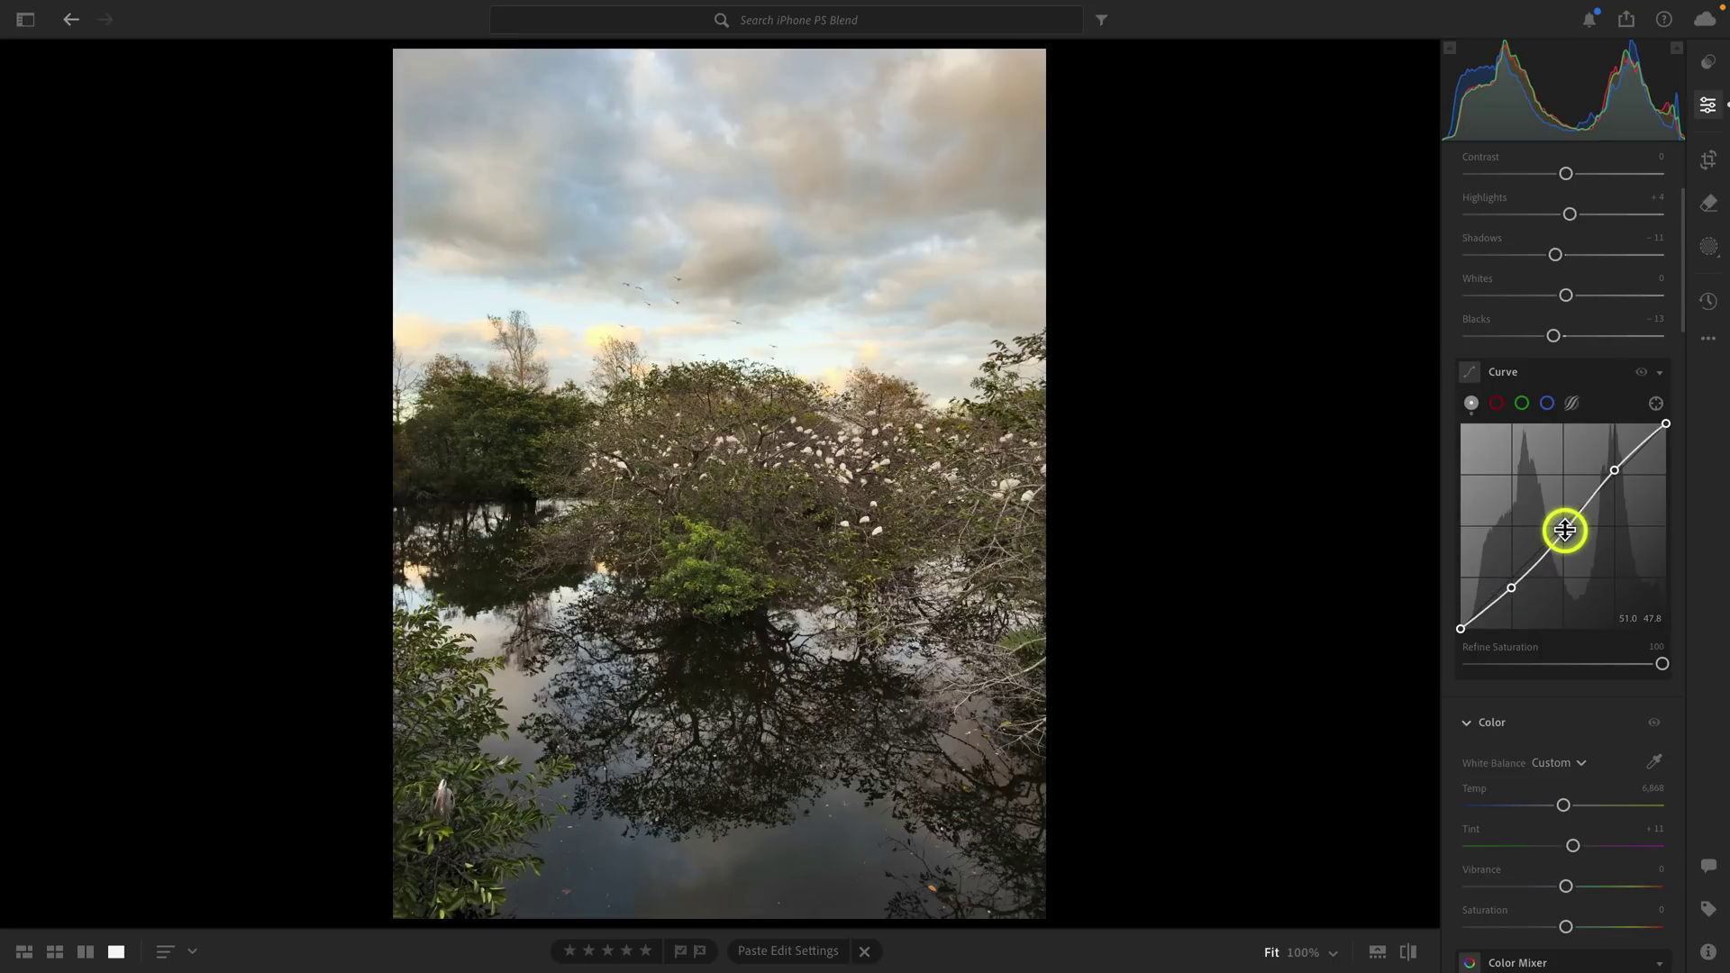
drag(1563, 530, 1562, 524)
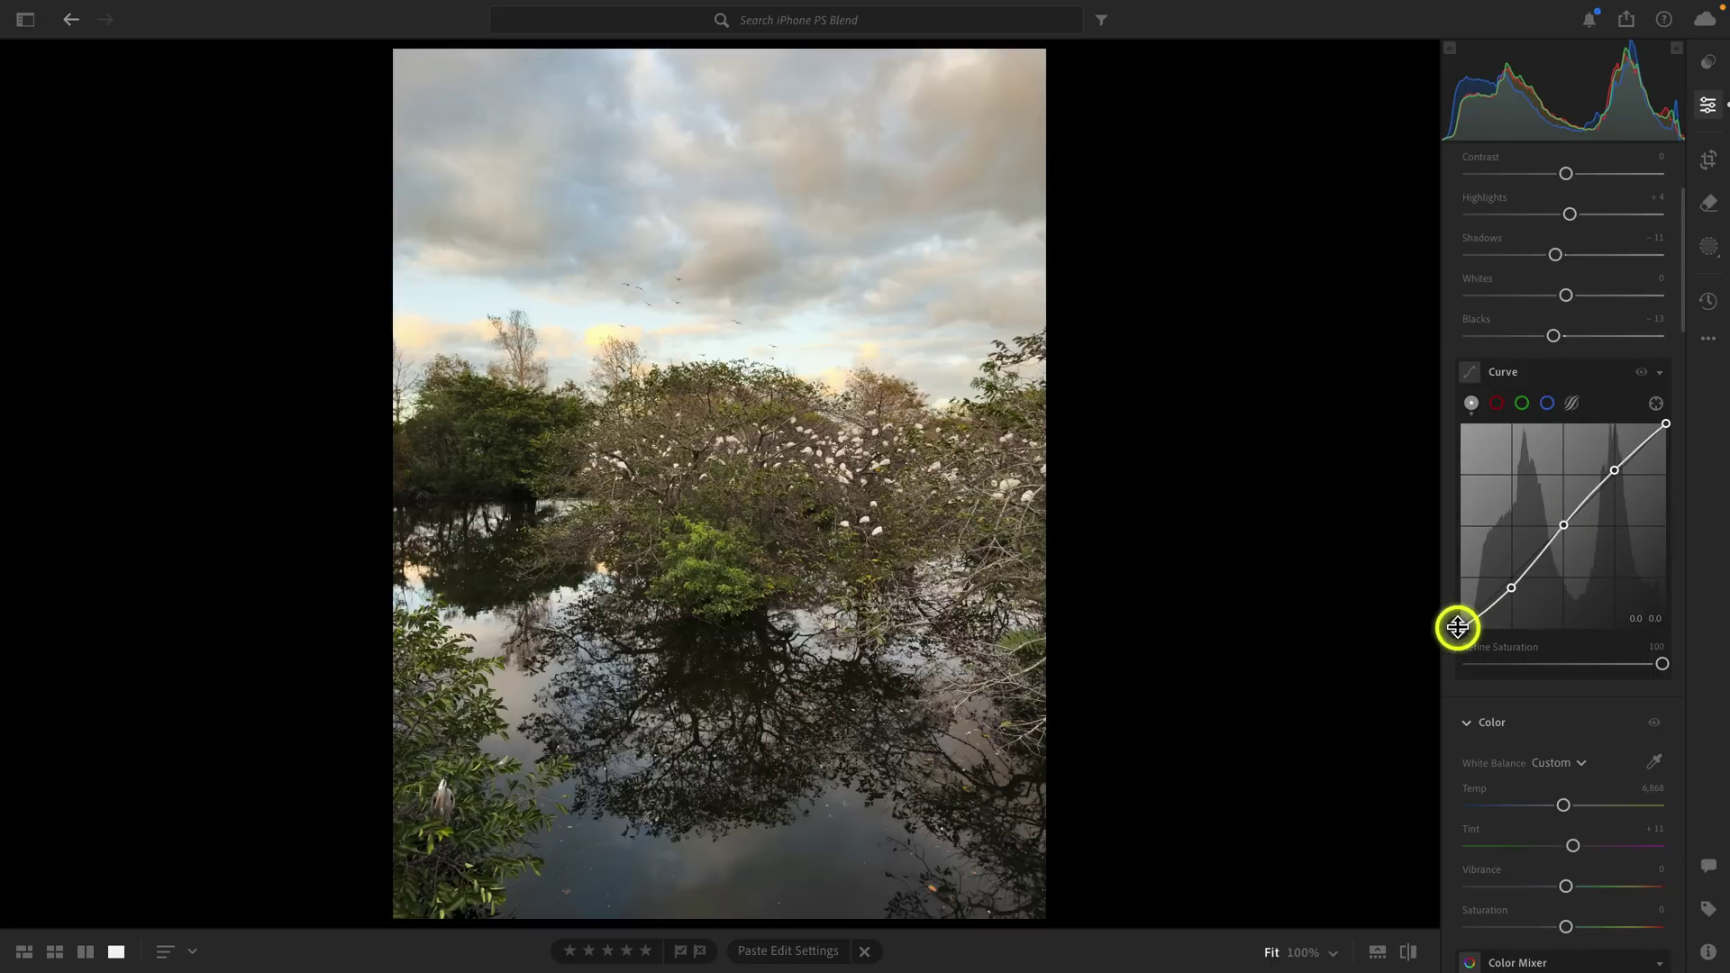
drag(1457, 629, 1506, 677)
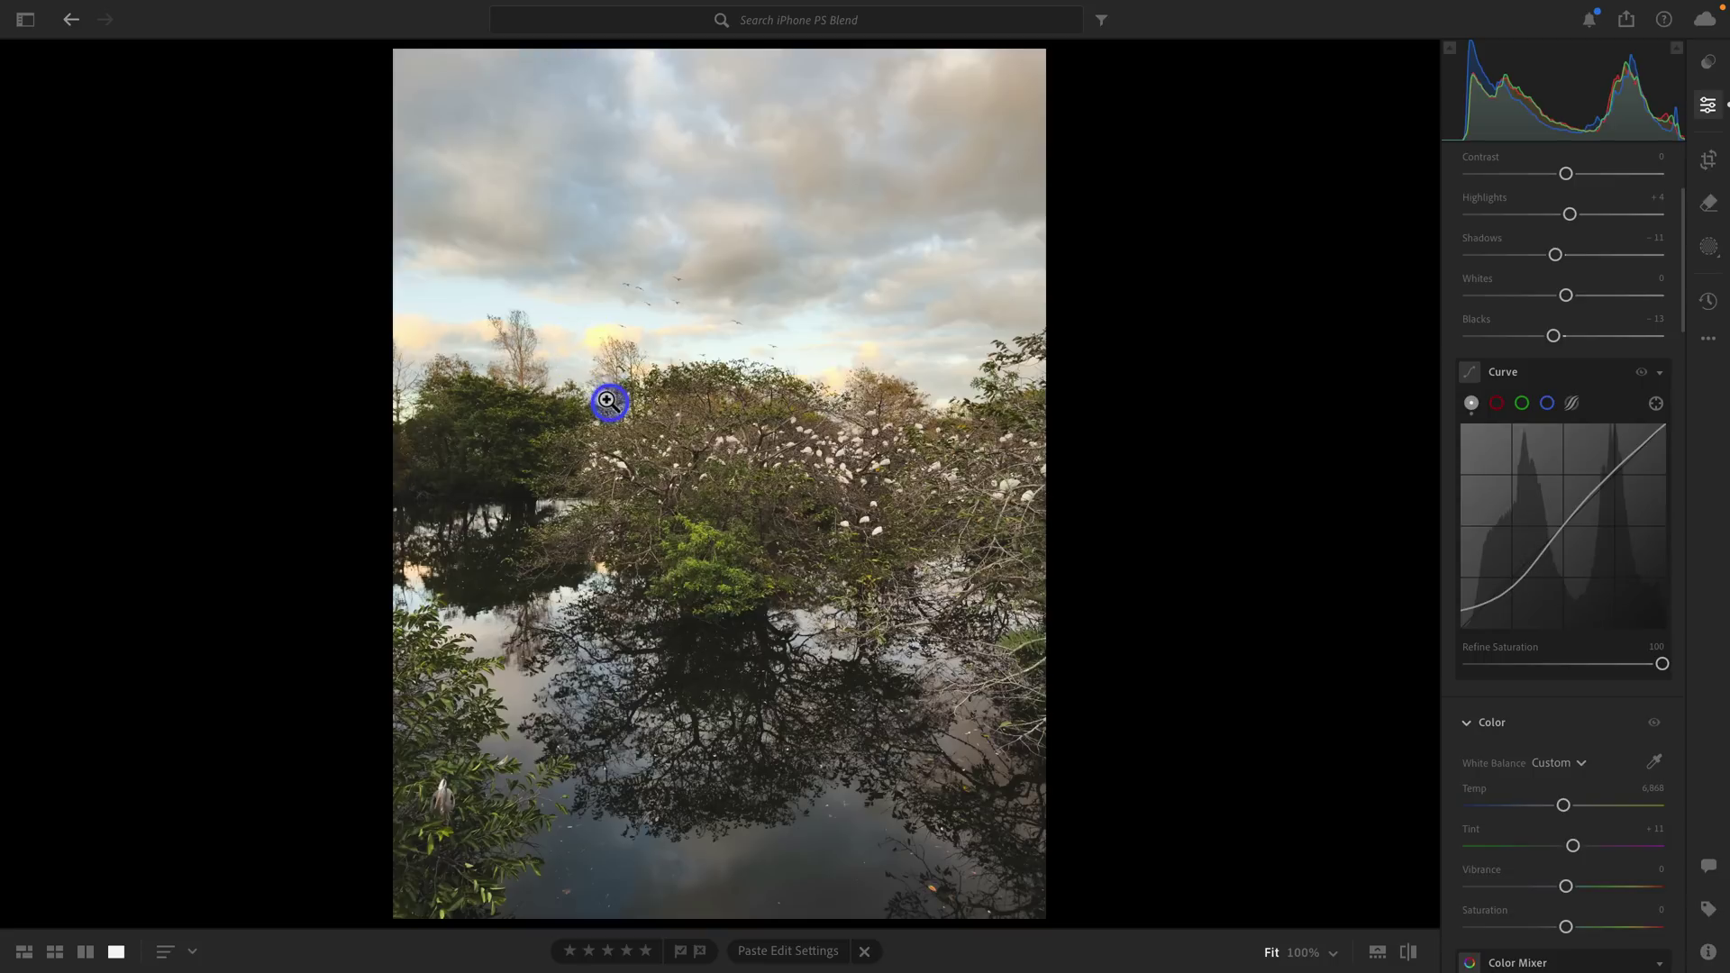
Step: Set the curve's Refine Saturation to 58, checking the sky and green bush at 100%
click(575, 309)
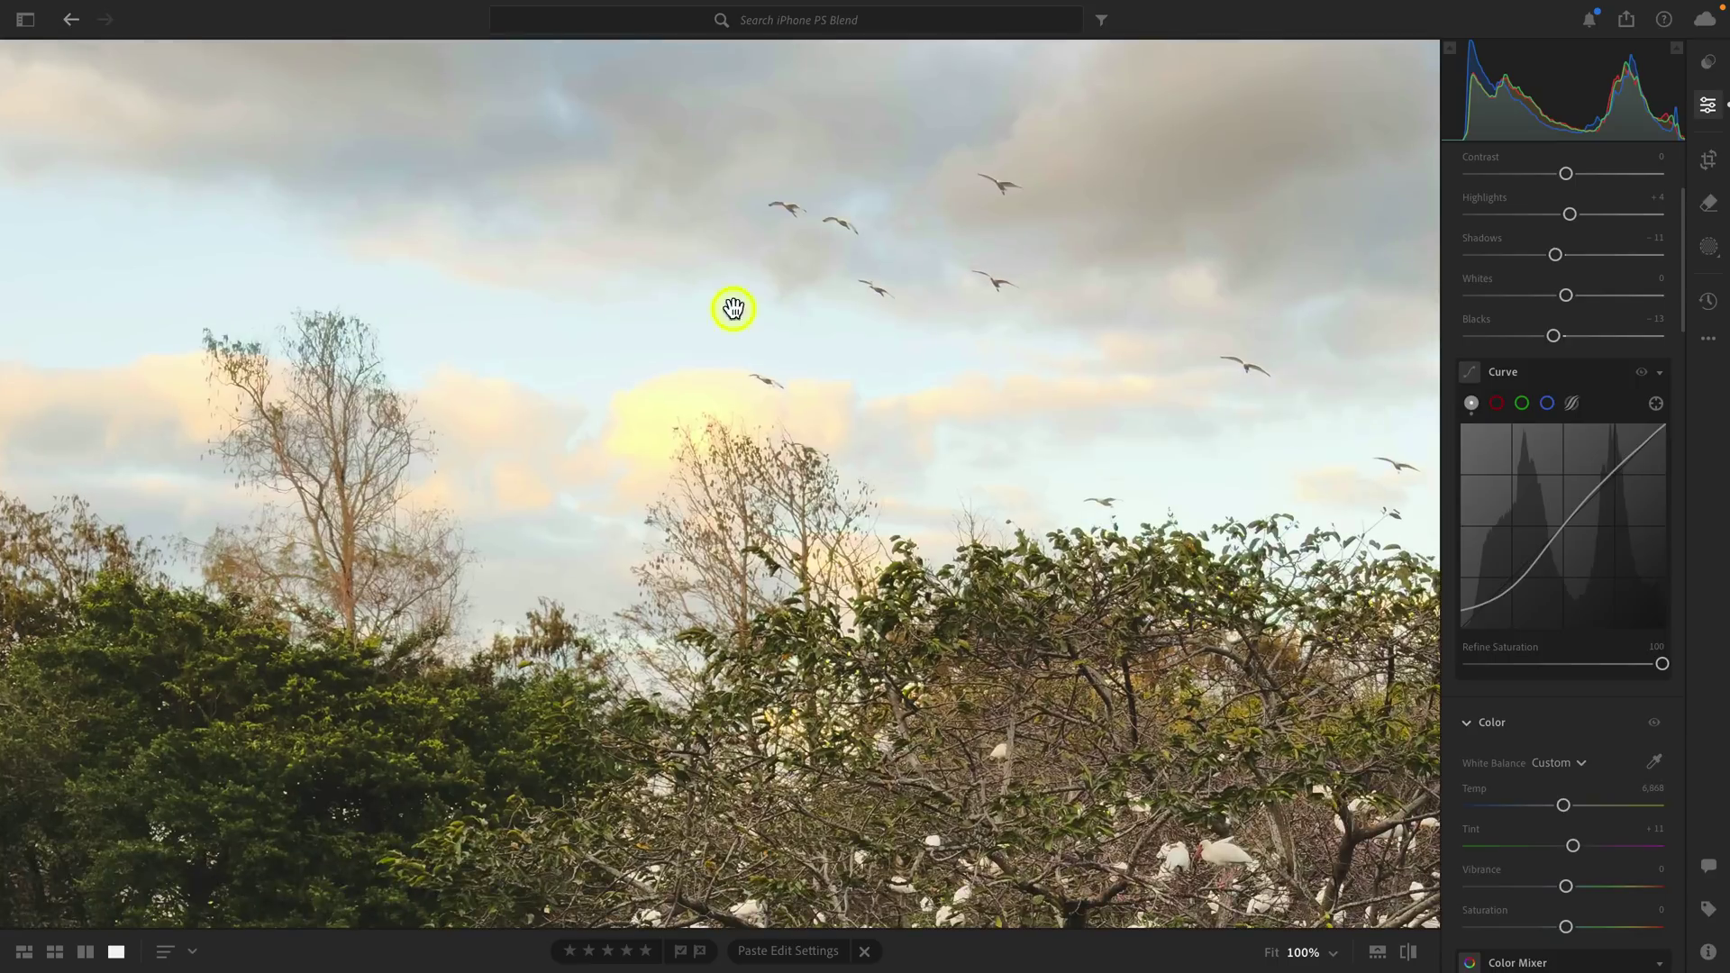
mouse_move(1662, 664)
mouse_down()
mouse_move(1457, 683)
mouse_move(1664, 660)
mouse_move(1402, 664)
mouse_move(1665, 666)
mouse_up()
click(948, 772)
click(731, 575)
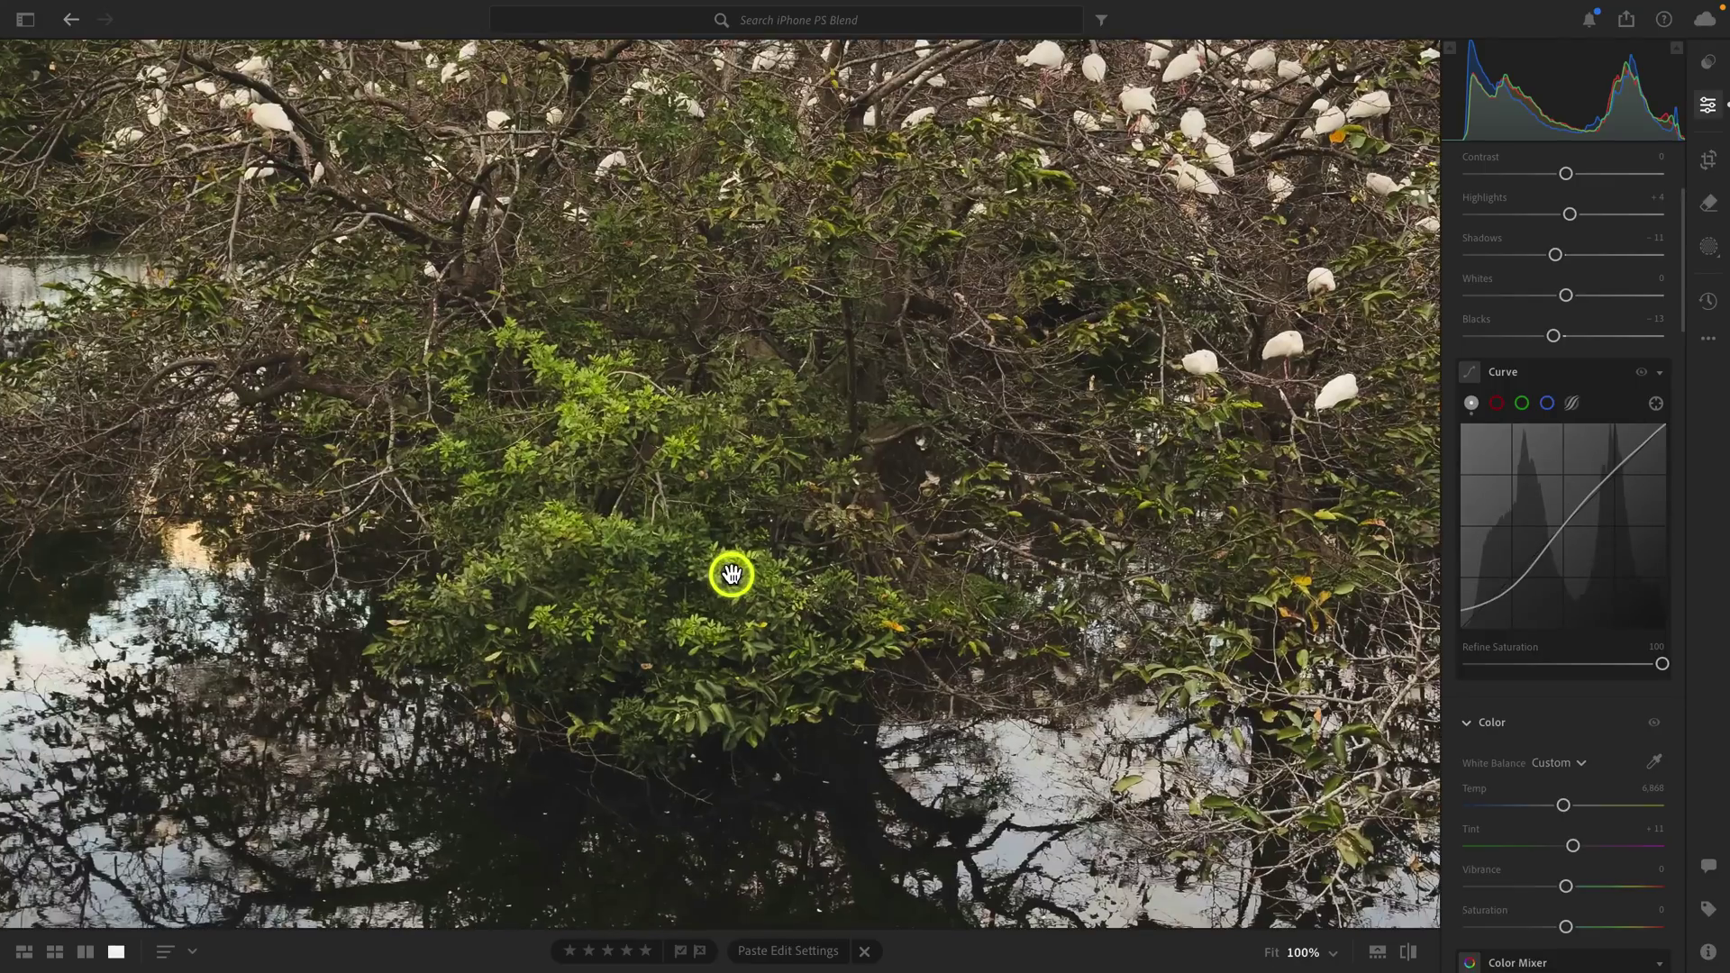
drag(1662, 664, 1532, 666)
click(975, 574)
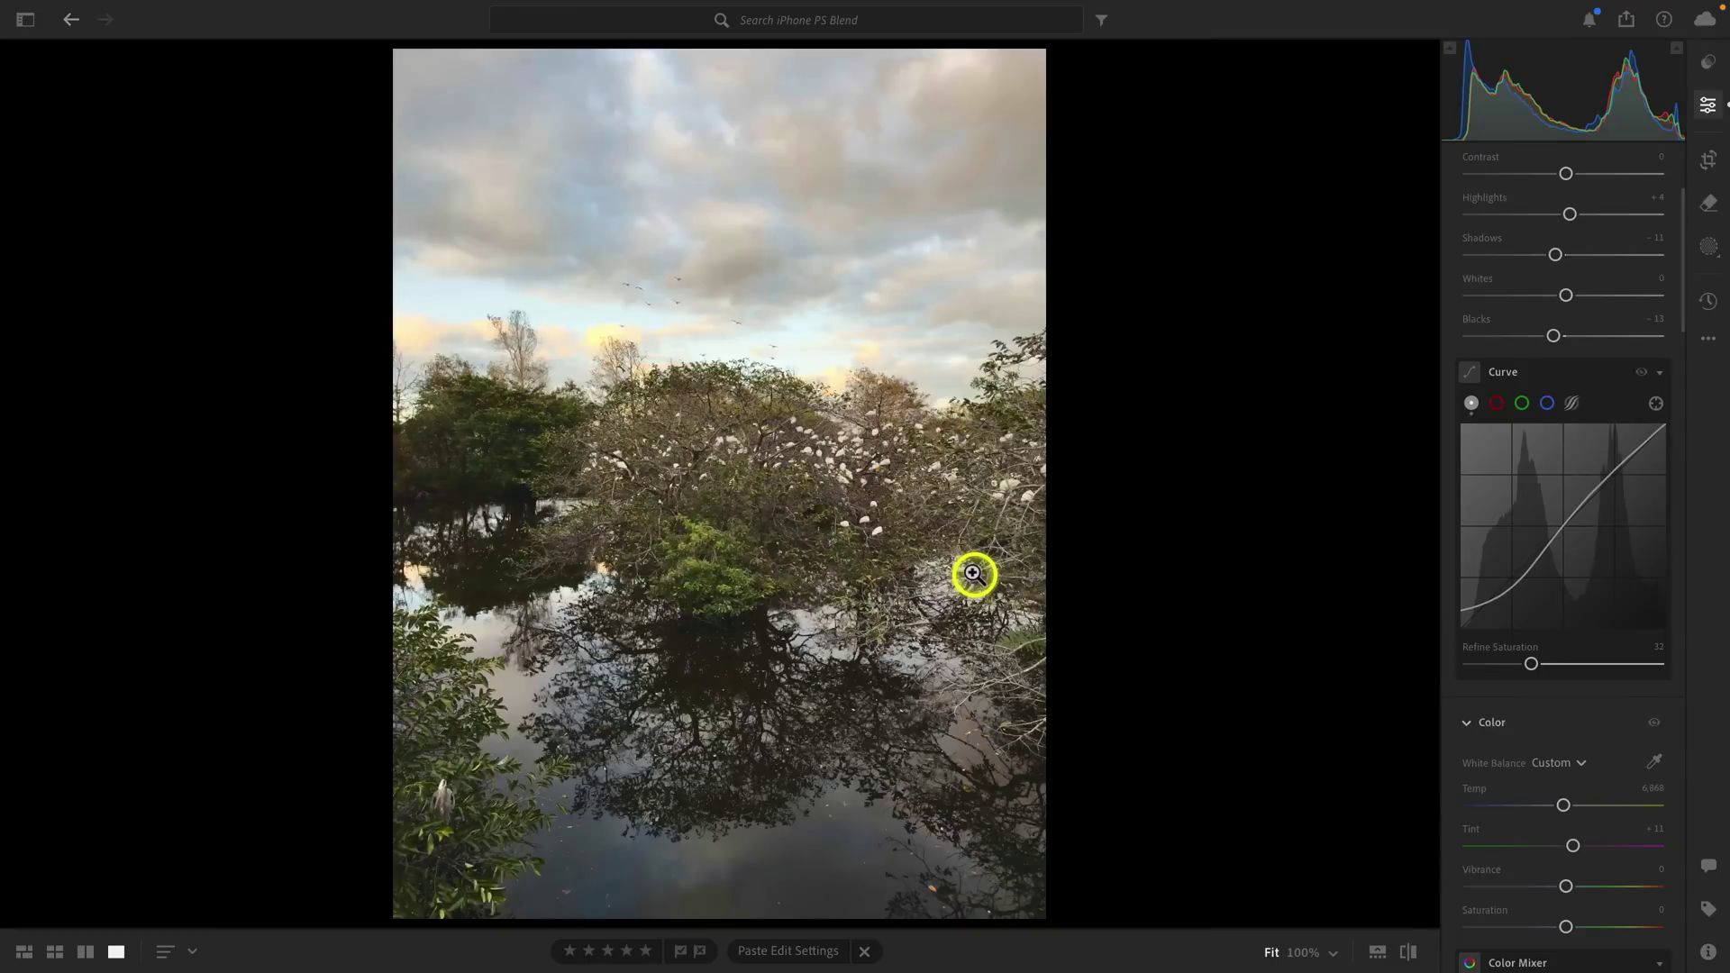
Step: Raise Vibrance to +20 and lower Saturation to −6
scroll(1500, 659, down, 3)
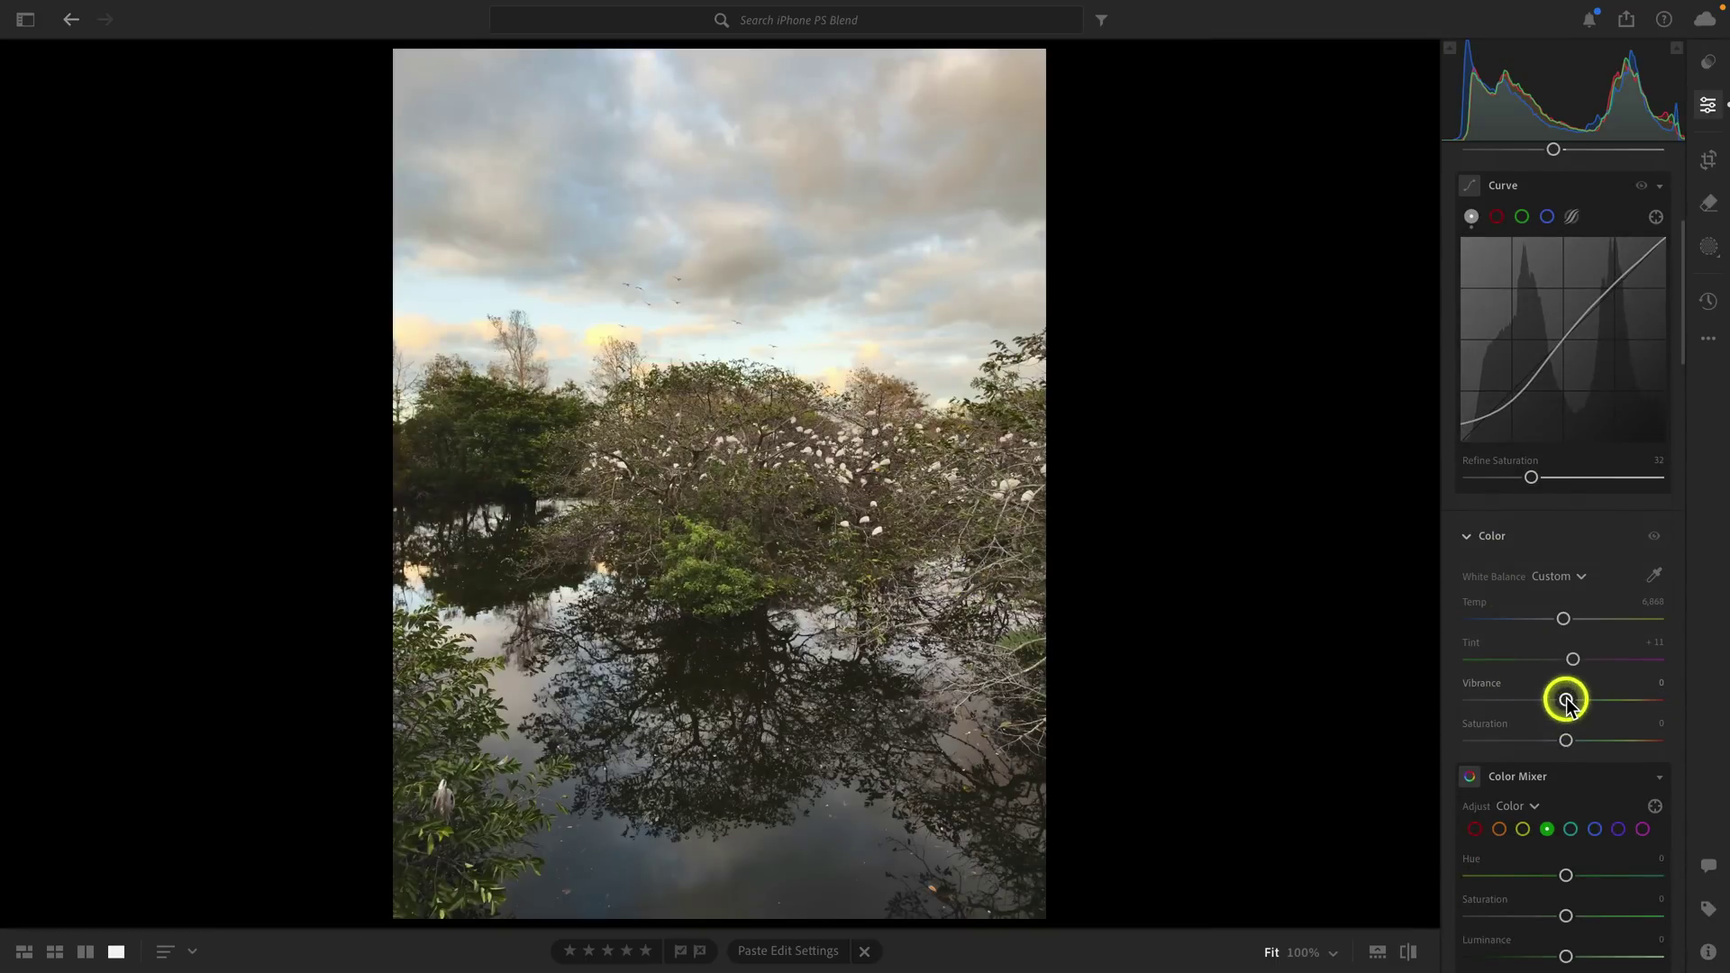
drag(1565, 699, 1566, 742)
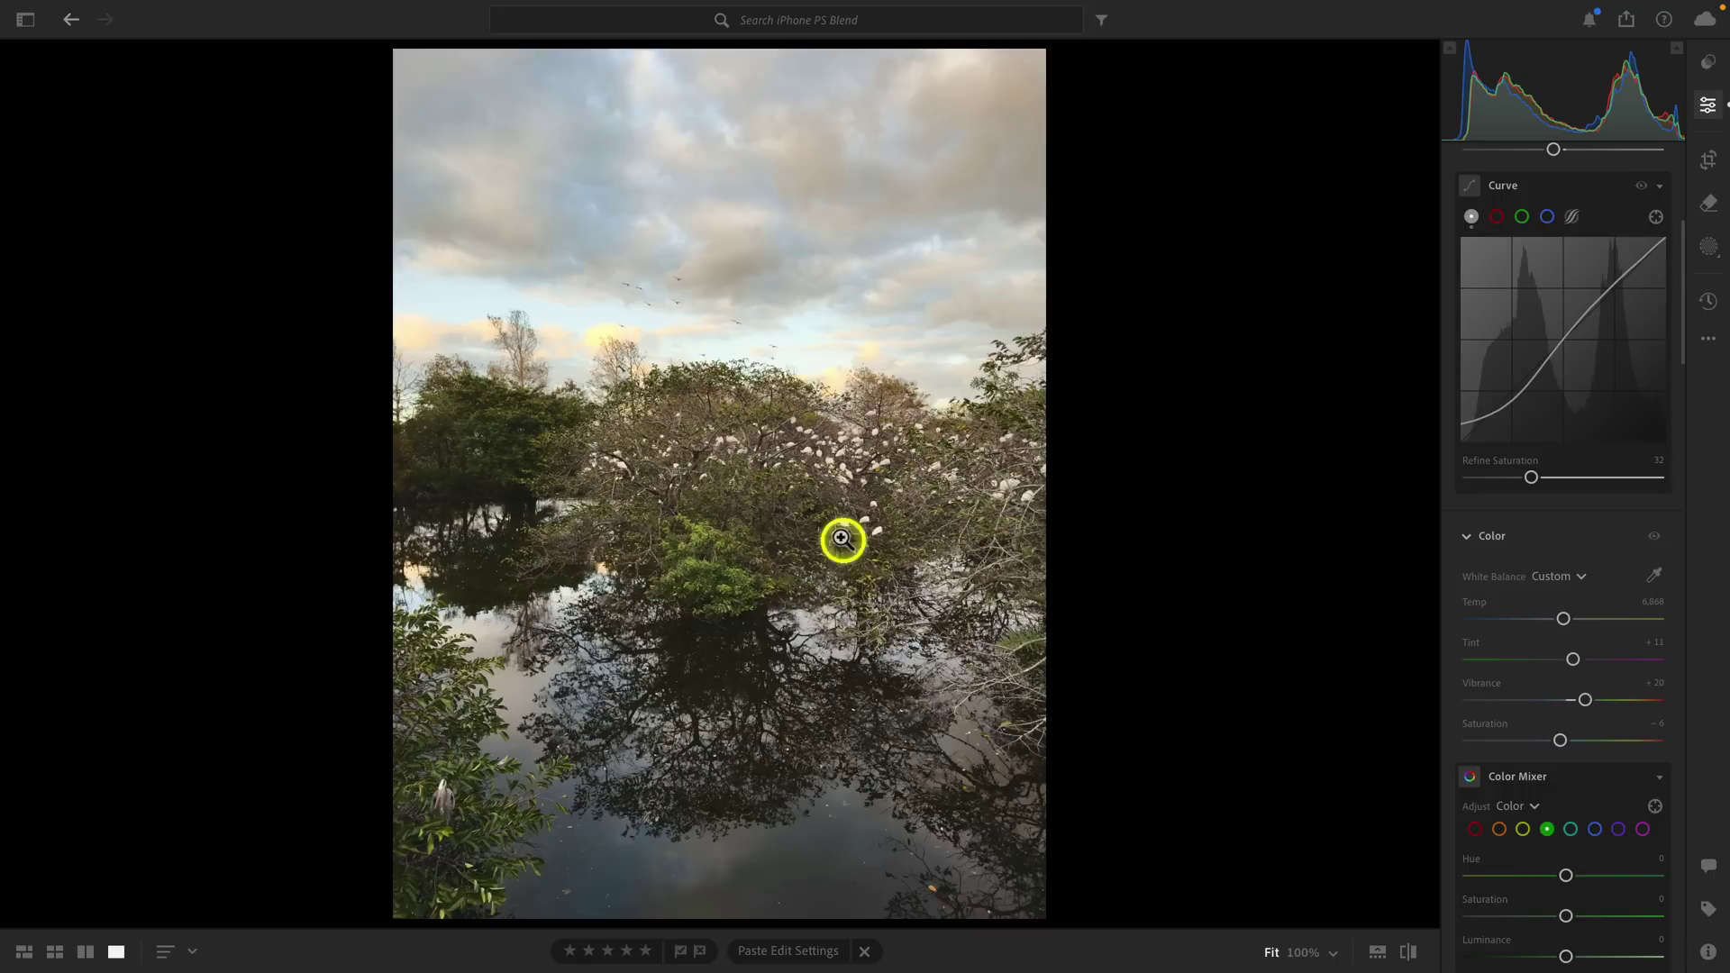
scroll(1487, 469, up, 5)
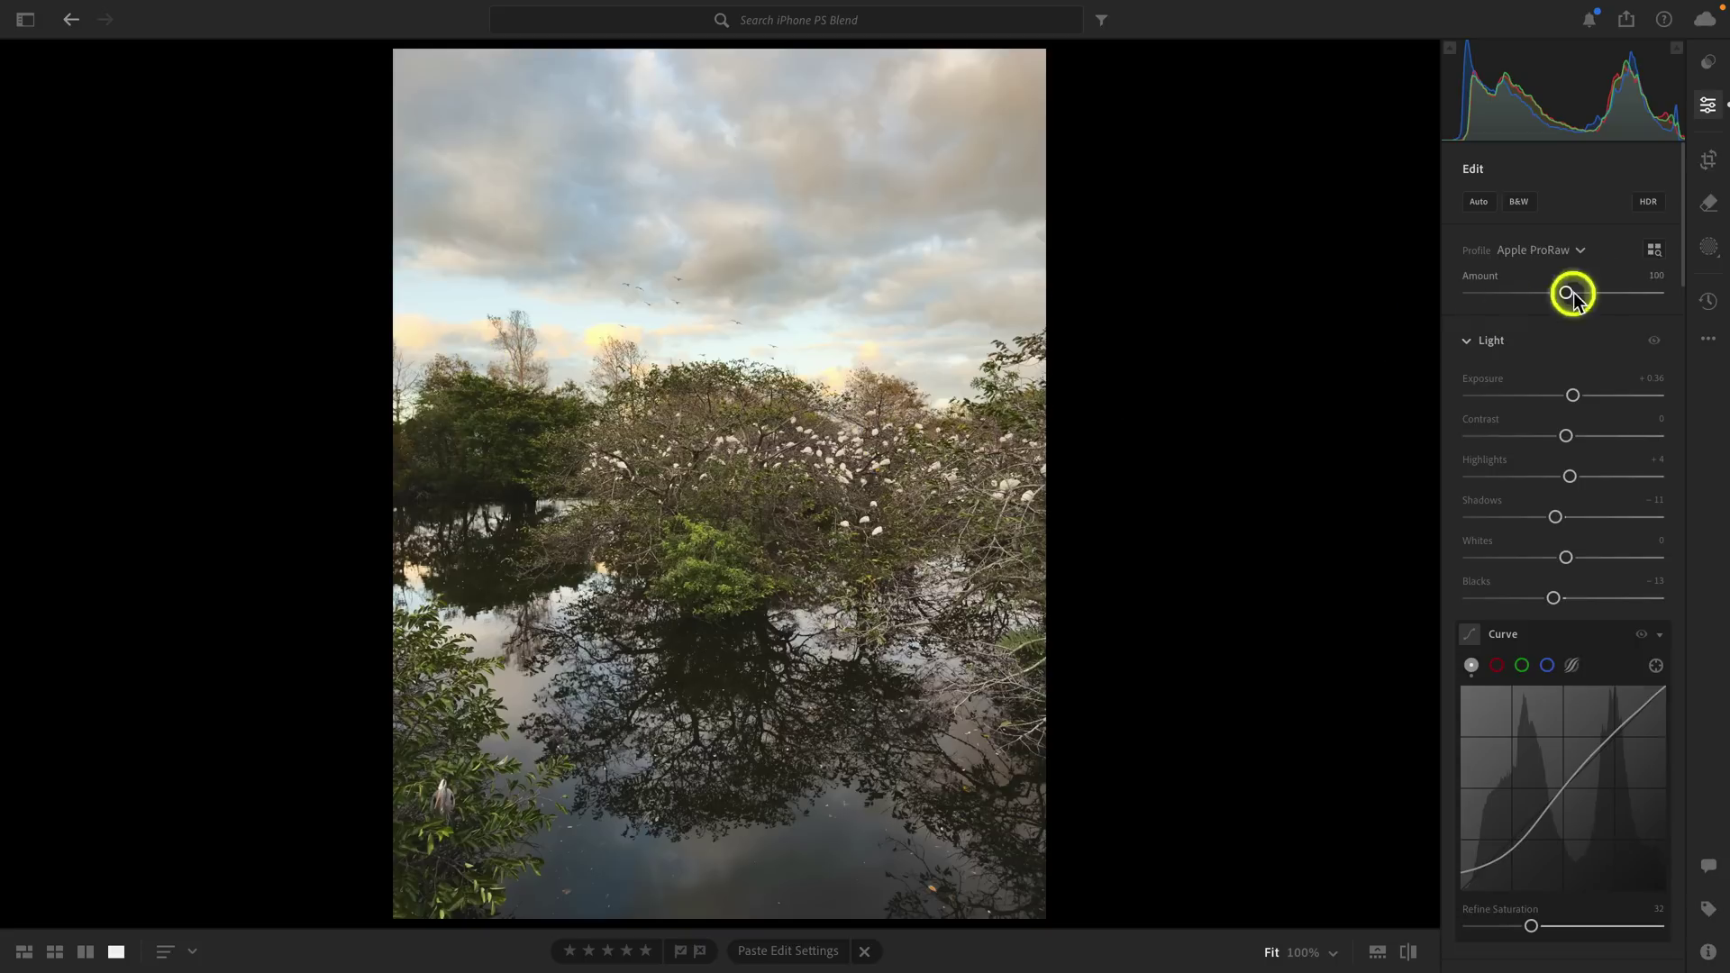
Step: Create an automatic Sky mask, Mask 1, and preview its coverage
click(1709, 247)
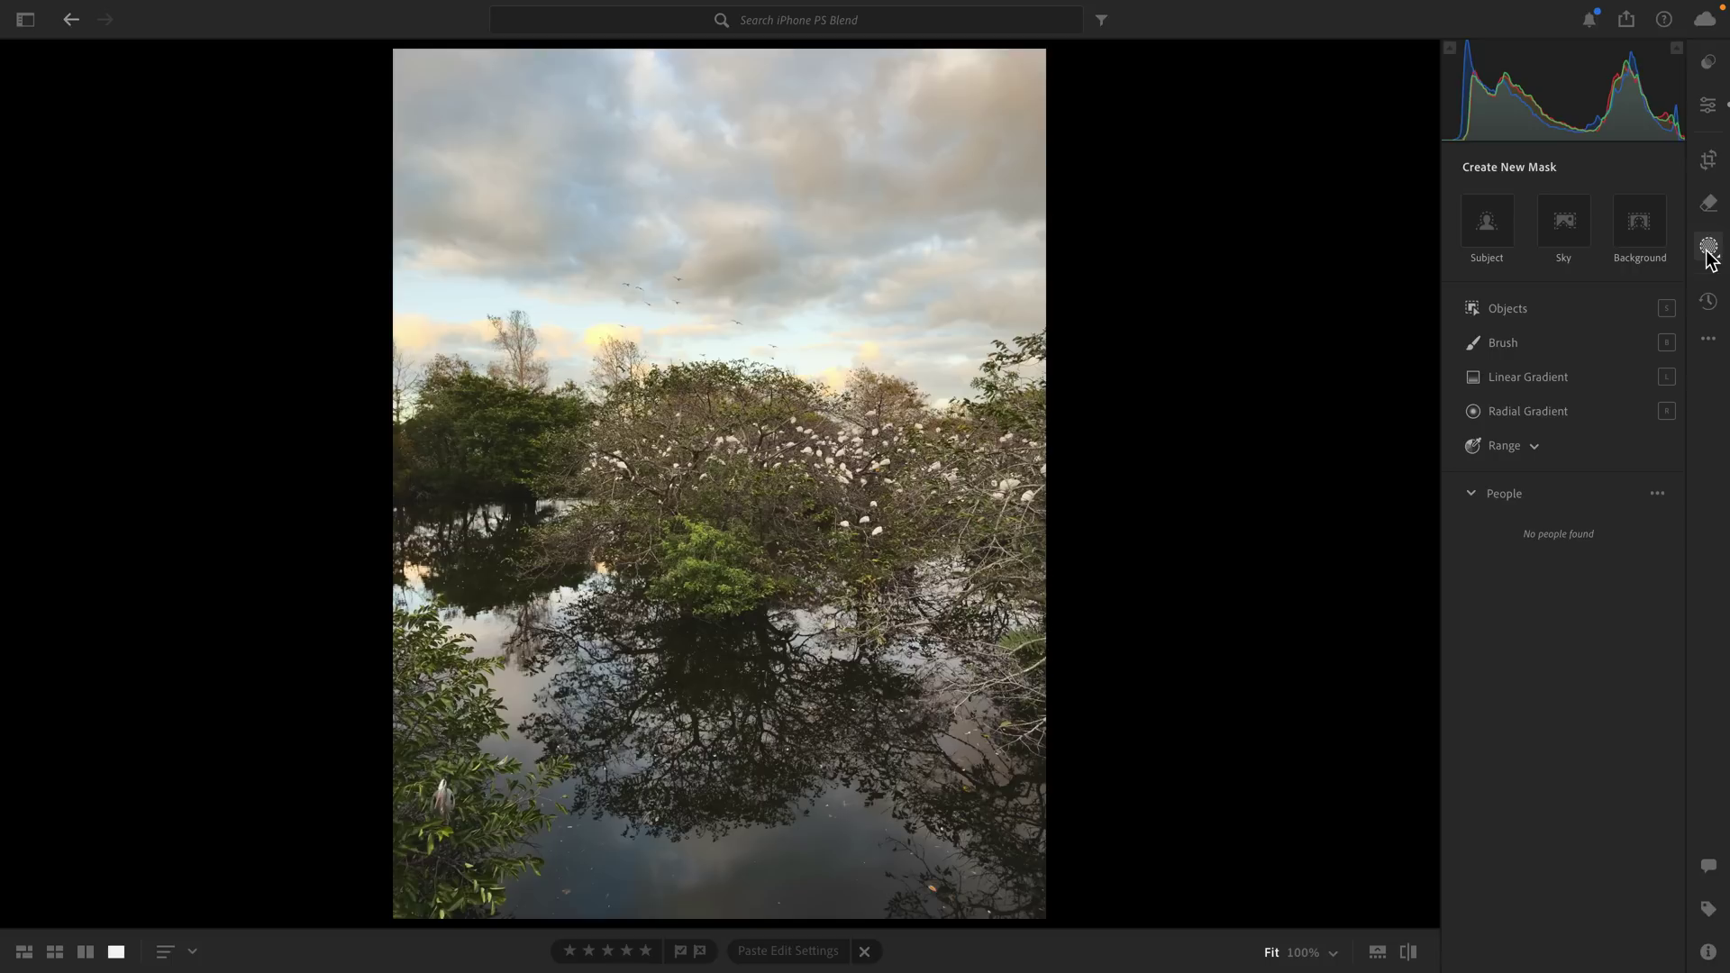
click(1563, 240)
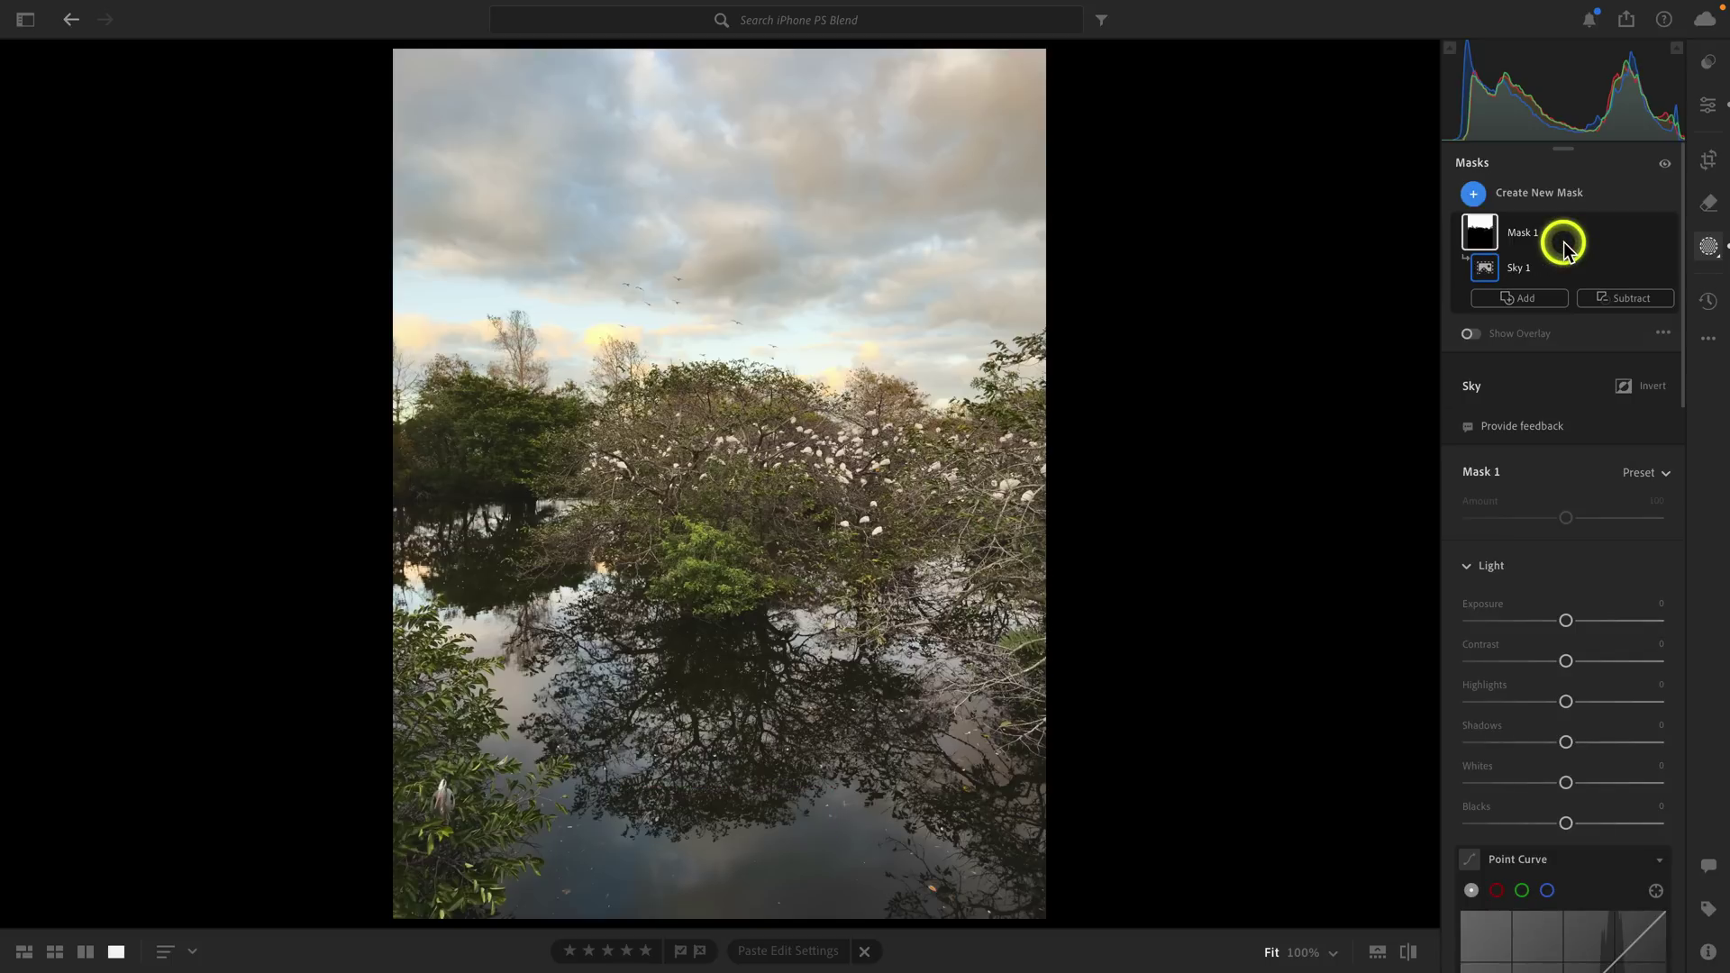
click(1457, 235)
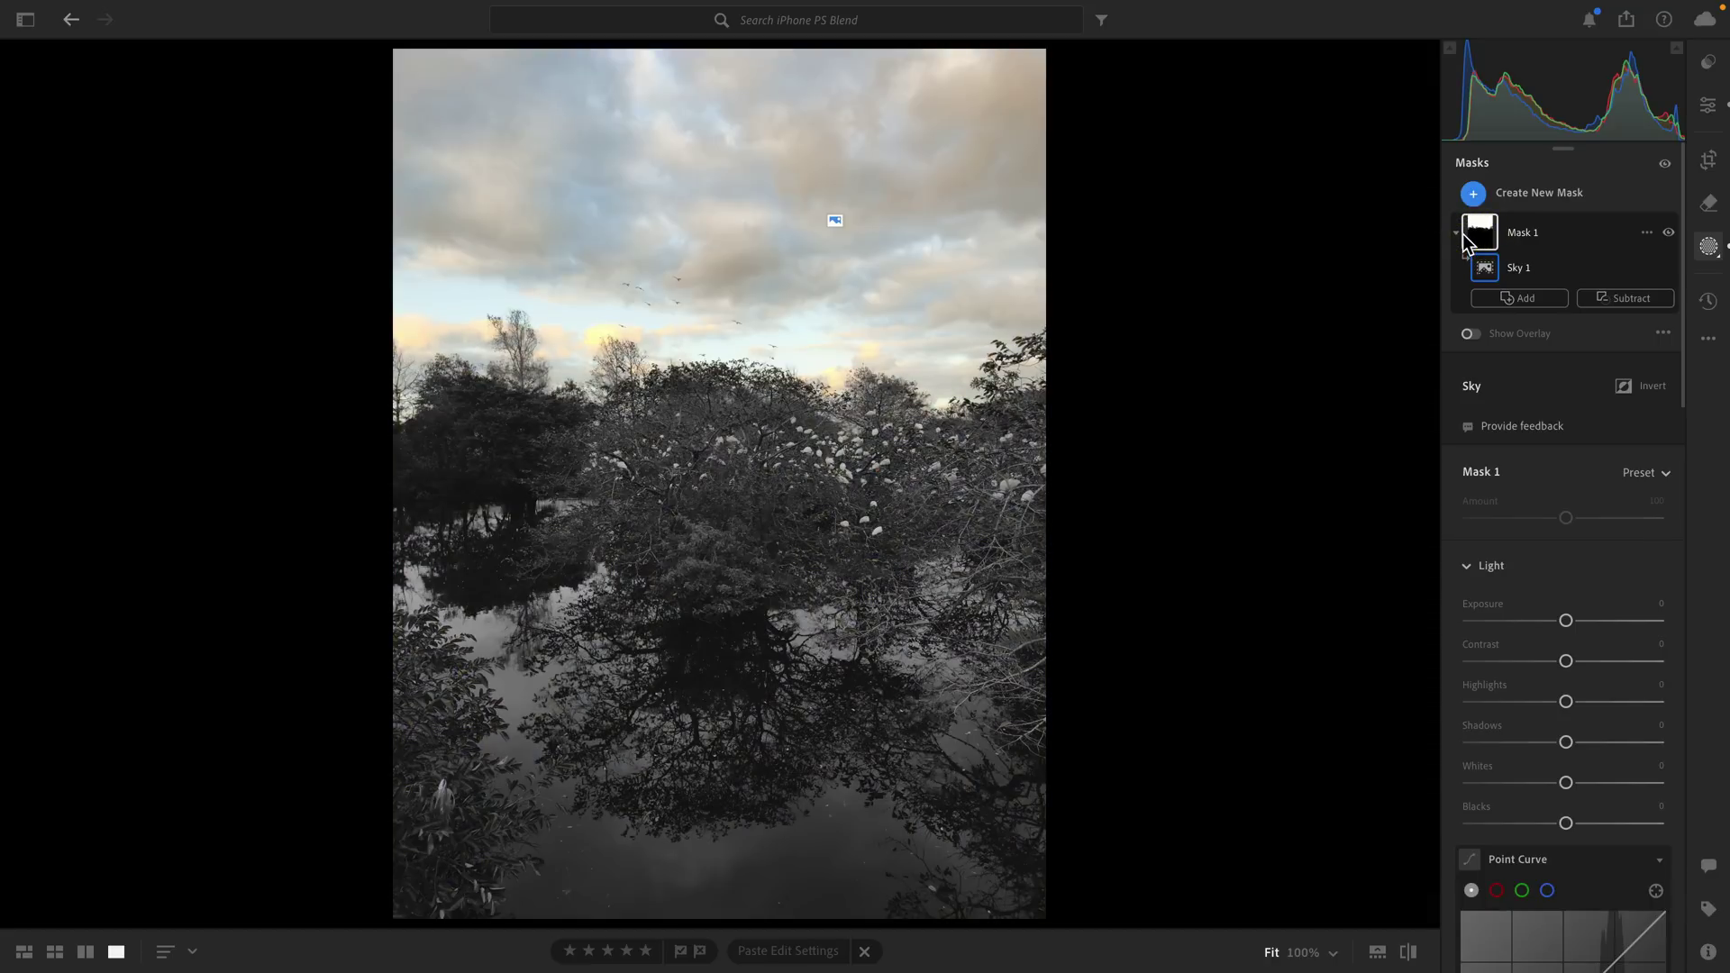
Step: Set the mask preview mode to Color Overlay on B&W
click(1662, 333)
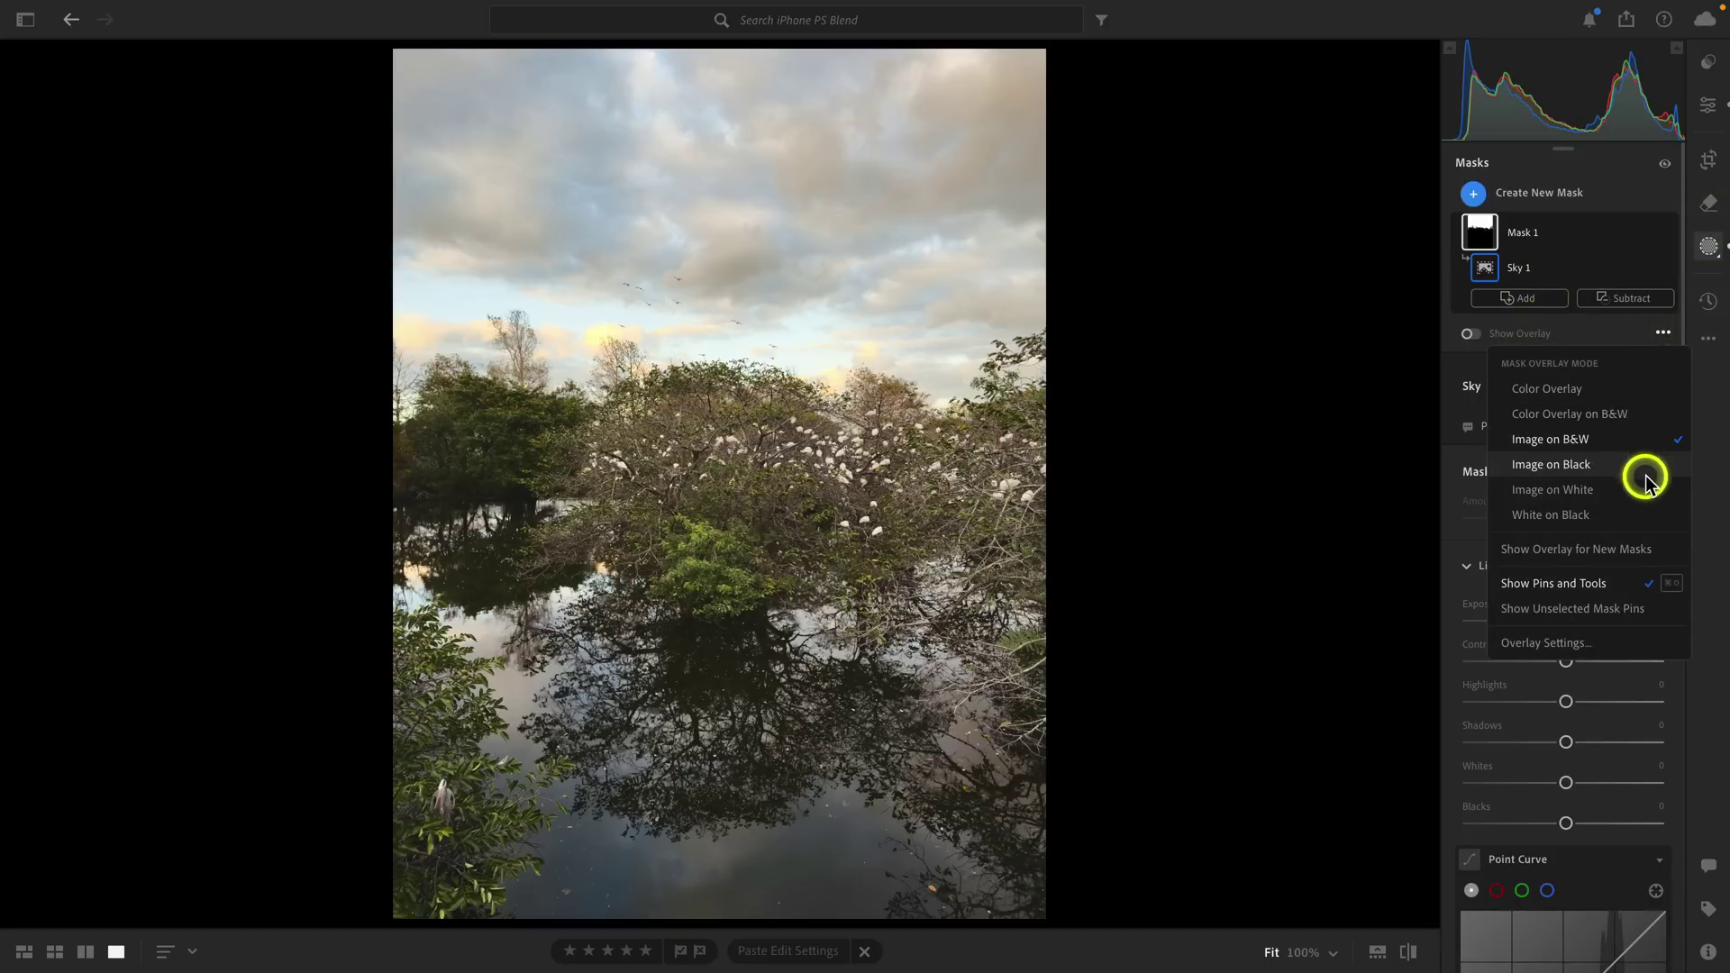
click(1615, 390)
mouse_move(1485, 238)
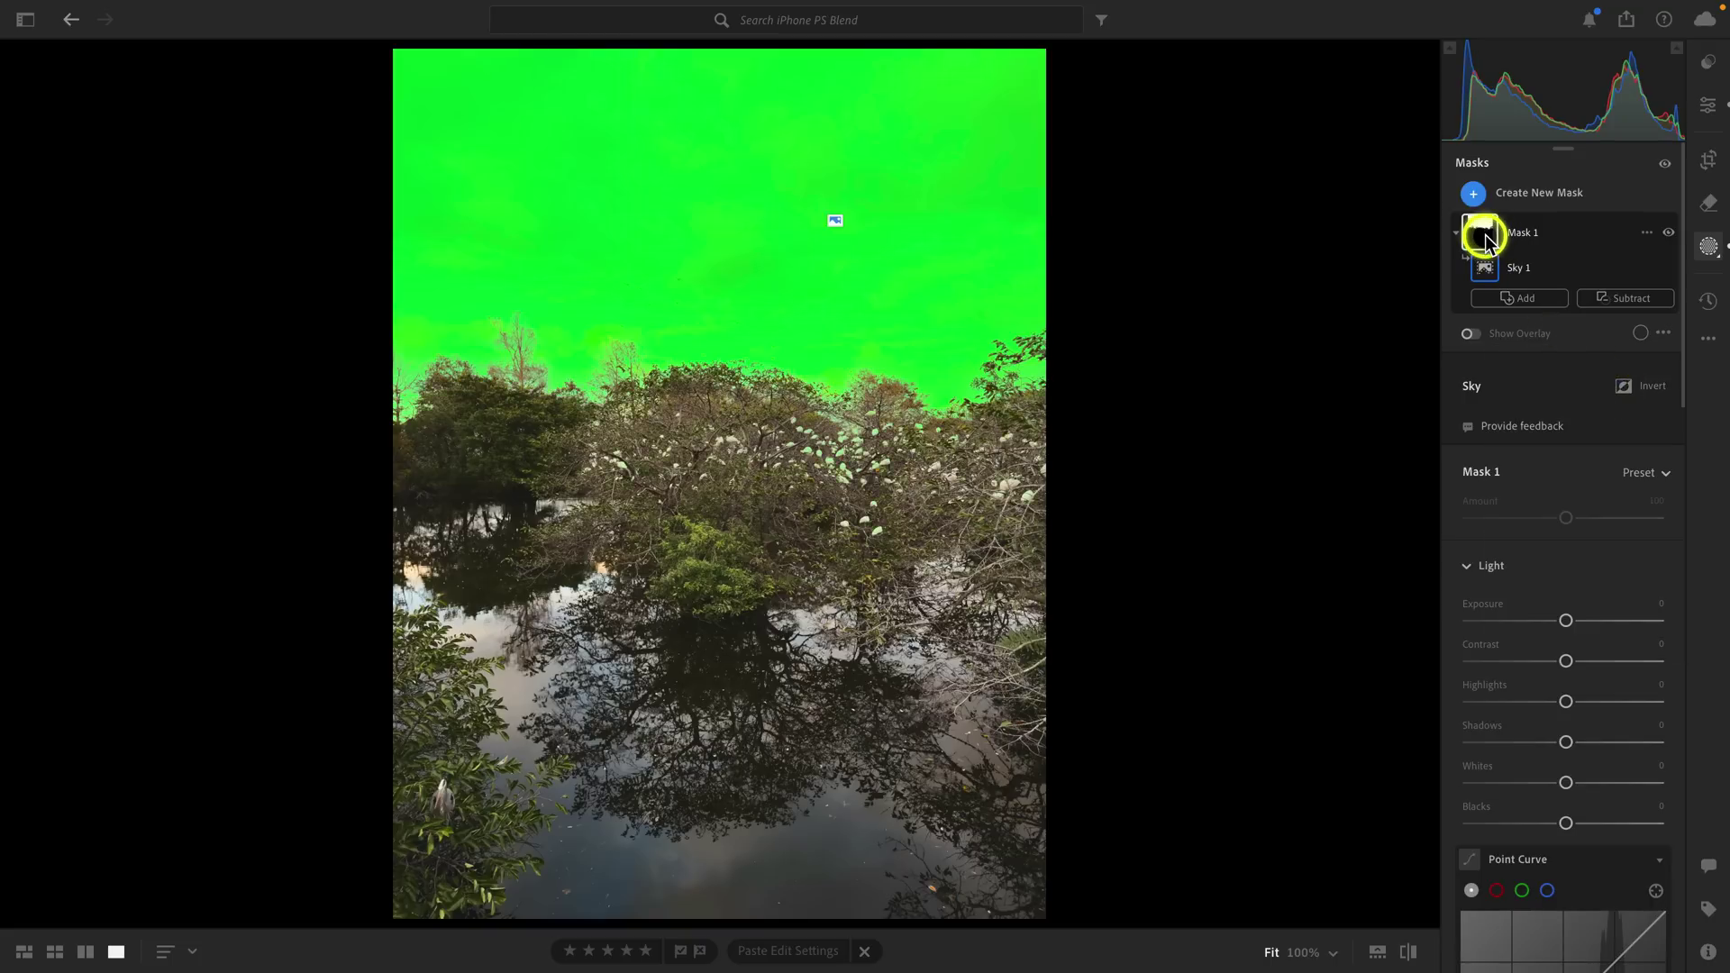
click(1664, 333)
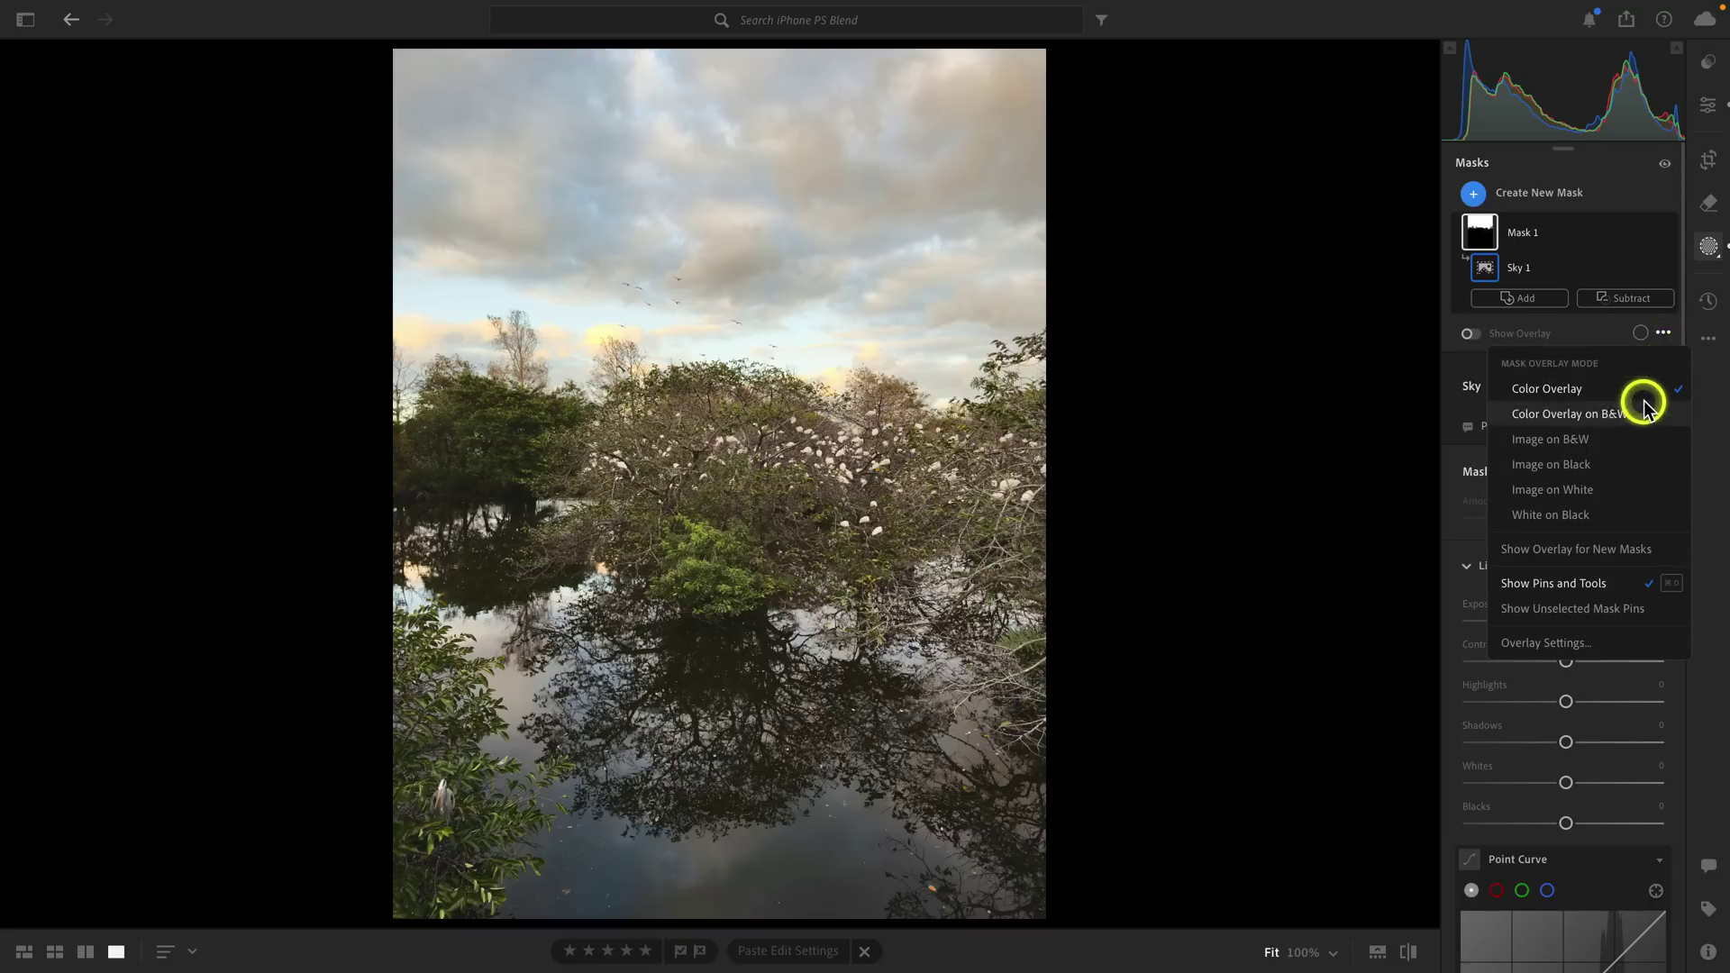
click(1638, 414)
Step: Rename Mask 1 to 'Sky Mask'
mouse_move(1488, 239)
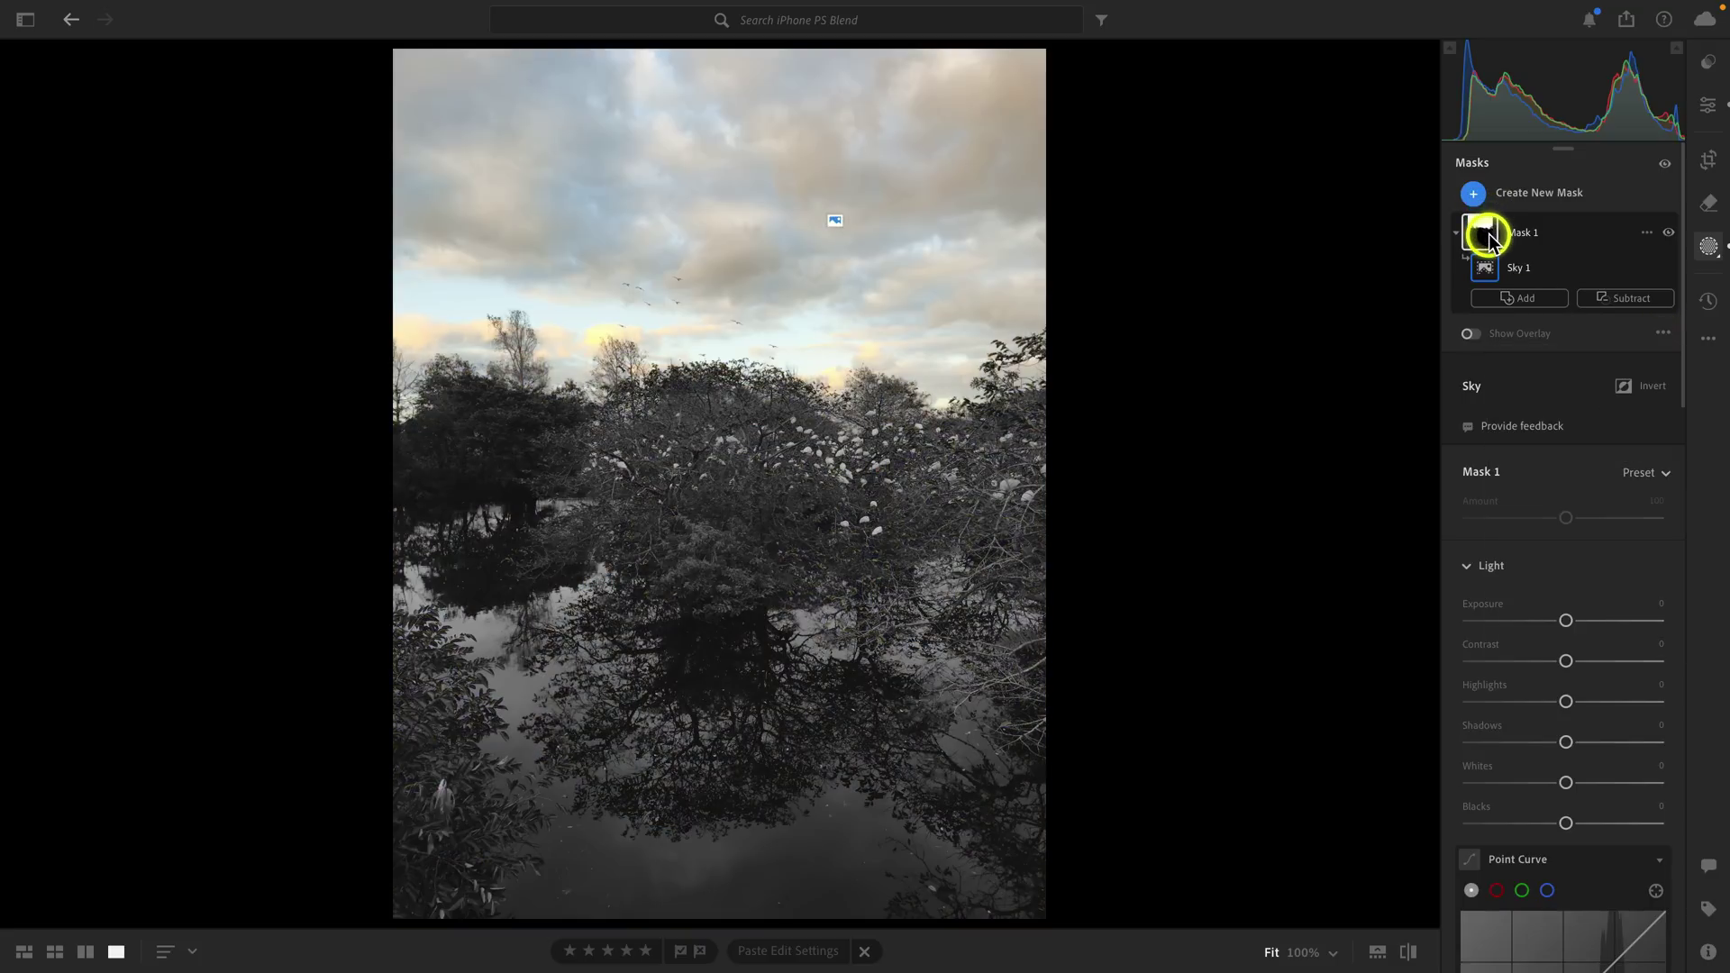
click(1646, 232)
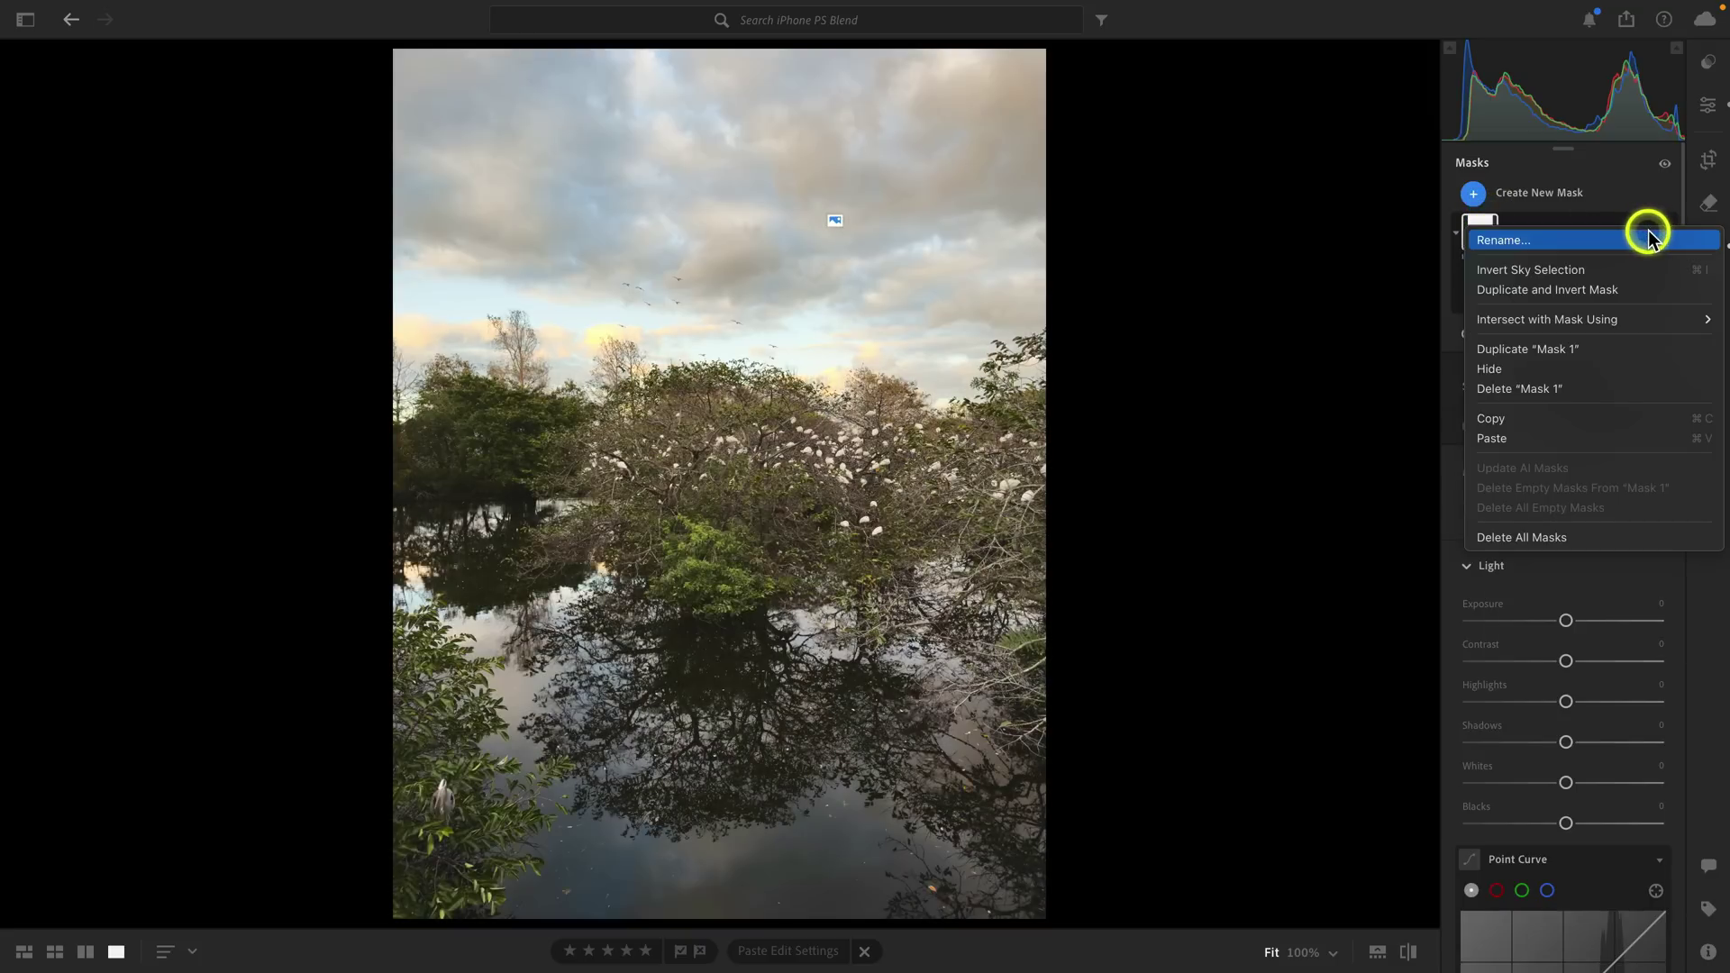
click(1613, 240)
text(Sky Mask)
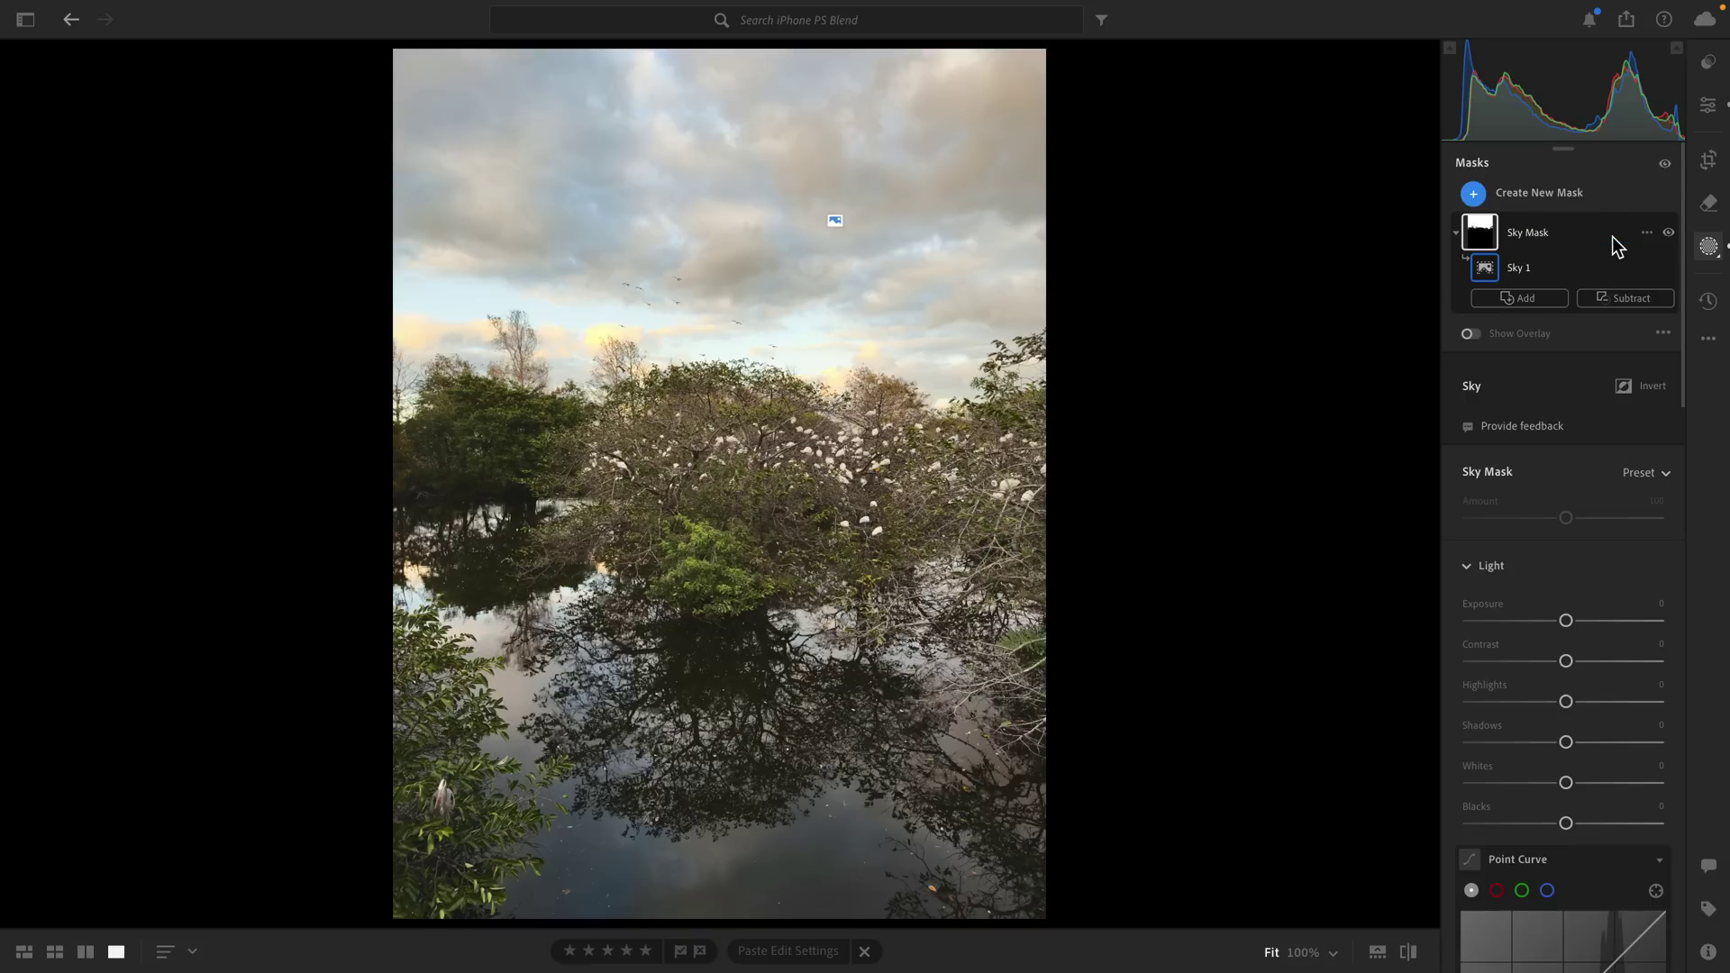
Step: In the Sky Mask, set Dehaze to +73, Texture +12 and Clarity −12
scroll(1612, 237, down, 10)
scroll(1613, 236, down, 8)
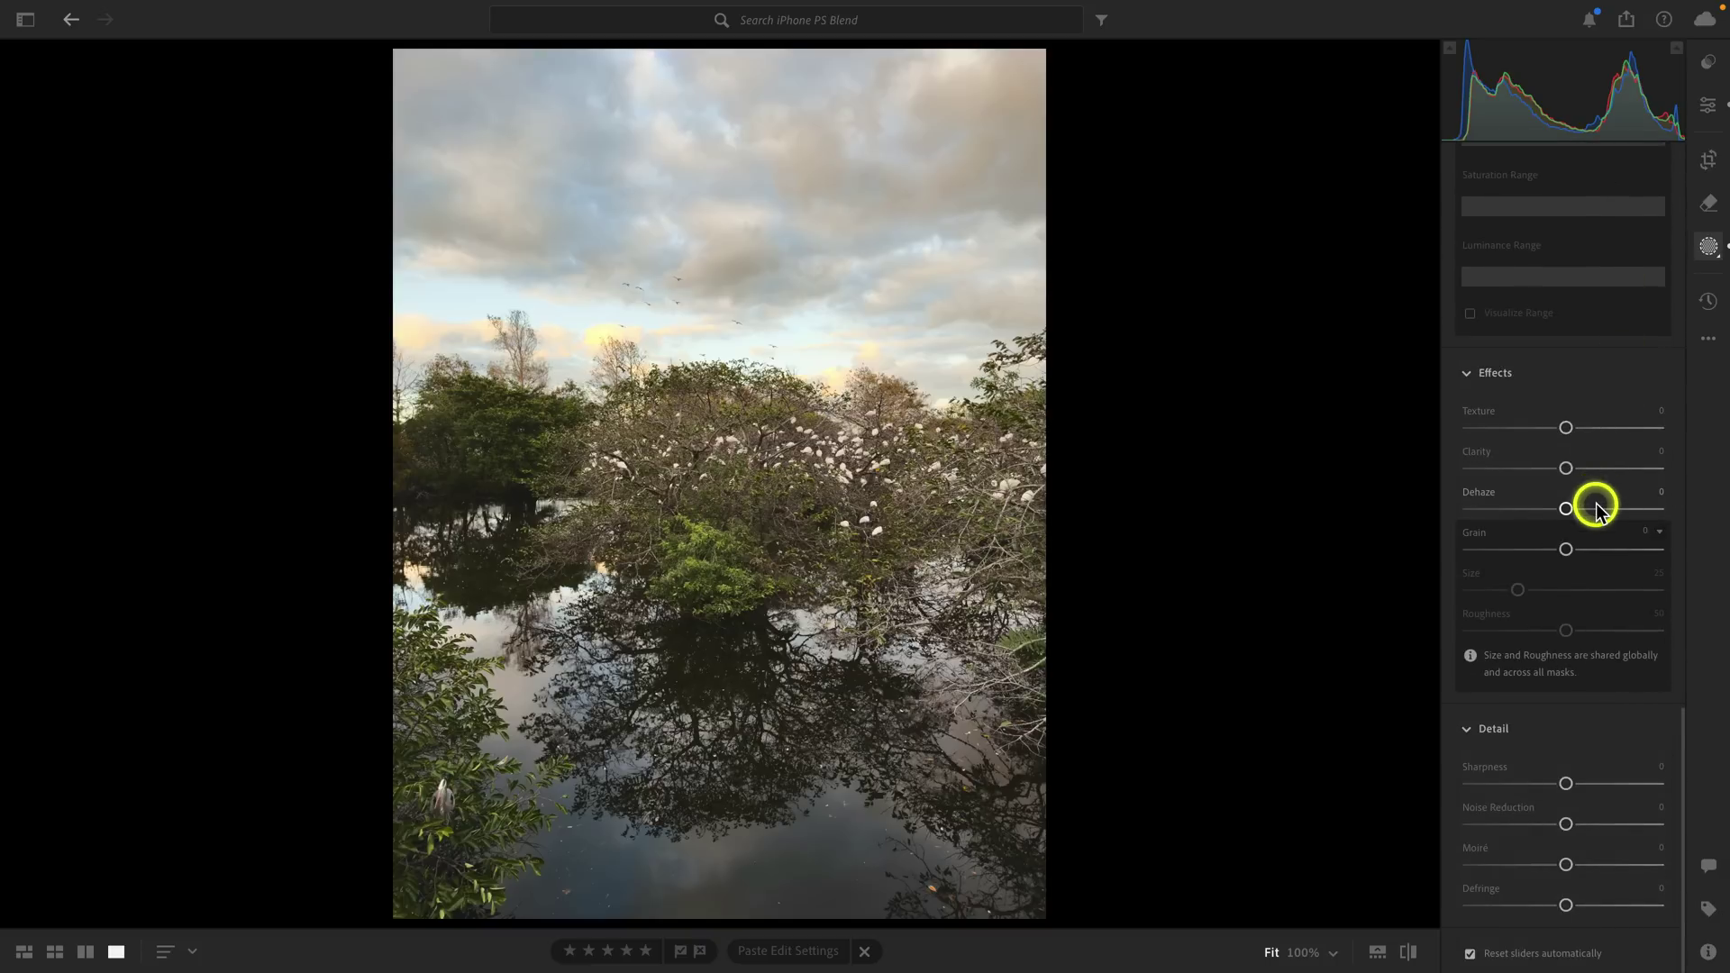
drag(1566, 511, 1588, 511)
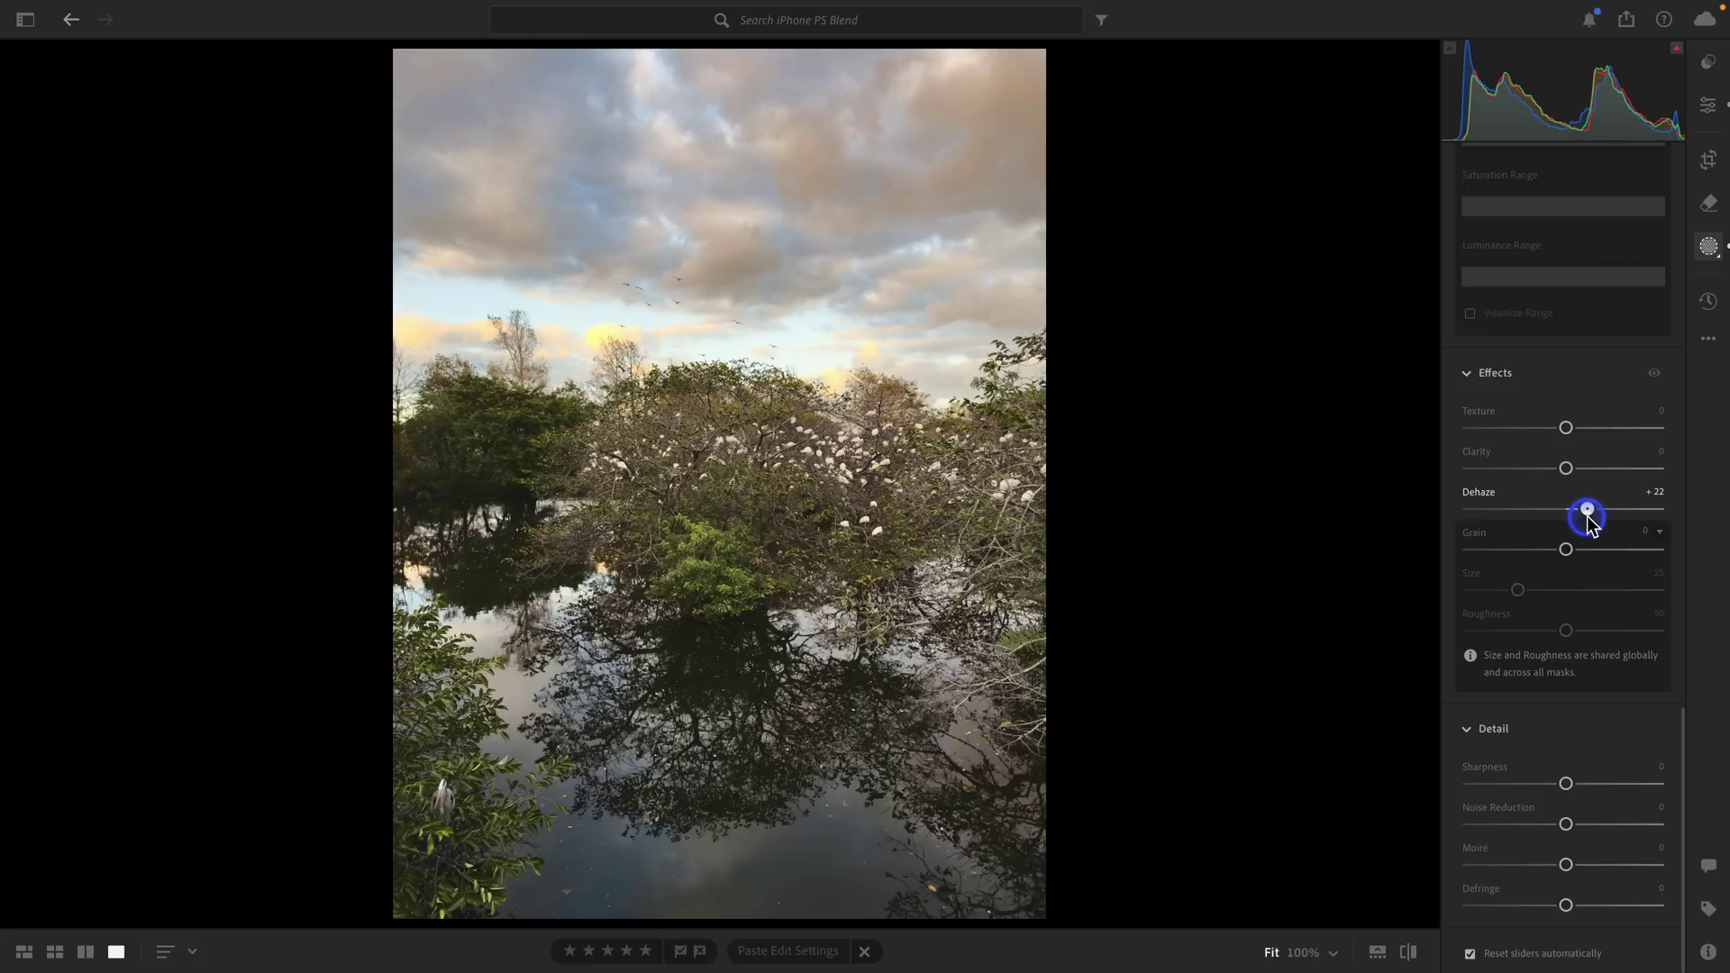
mouse_move(1589, 514)
mouse_down()
mouse_move(1637, 513)
mouse_move(1568, 512)
mouse_move(1584, 514)
mouse_up()
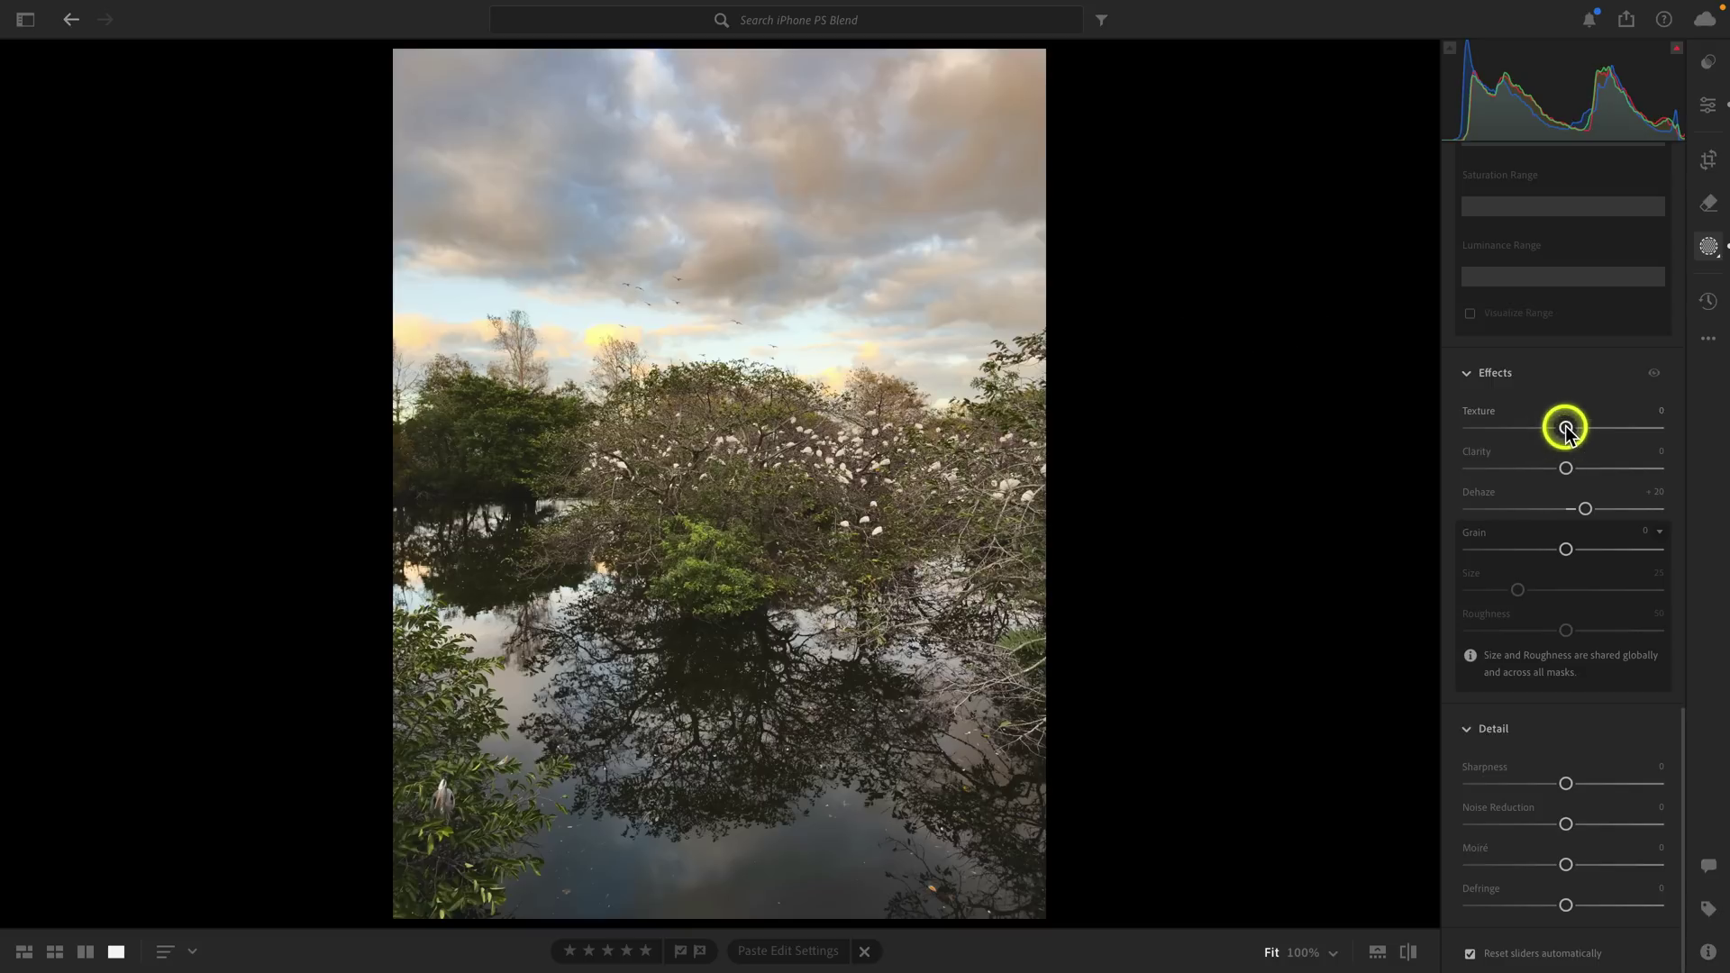
drag(1565, 427, 1577, 429)
drag(1565, 468, 1555, 469)
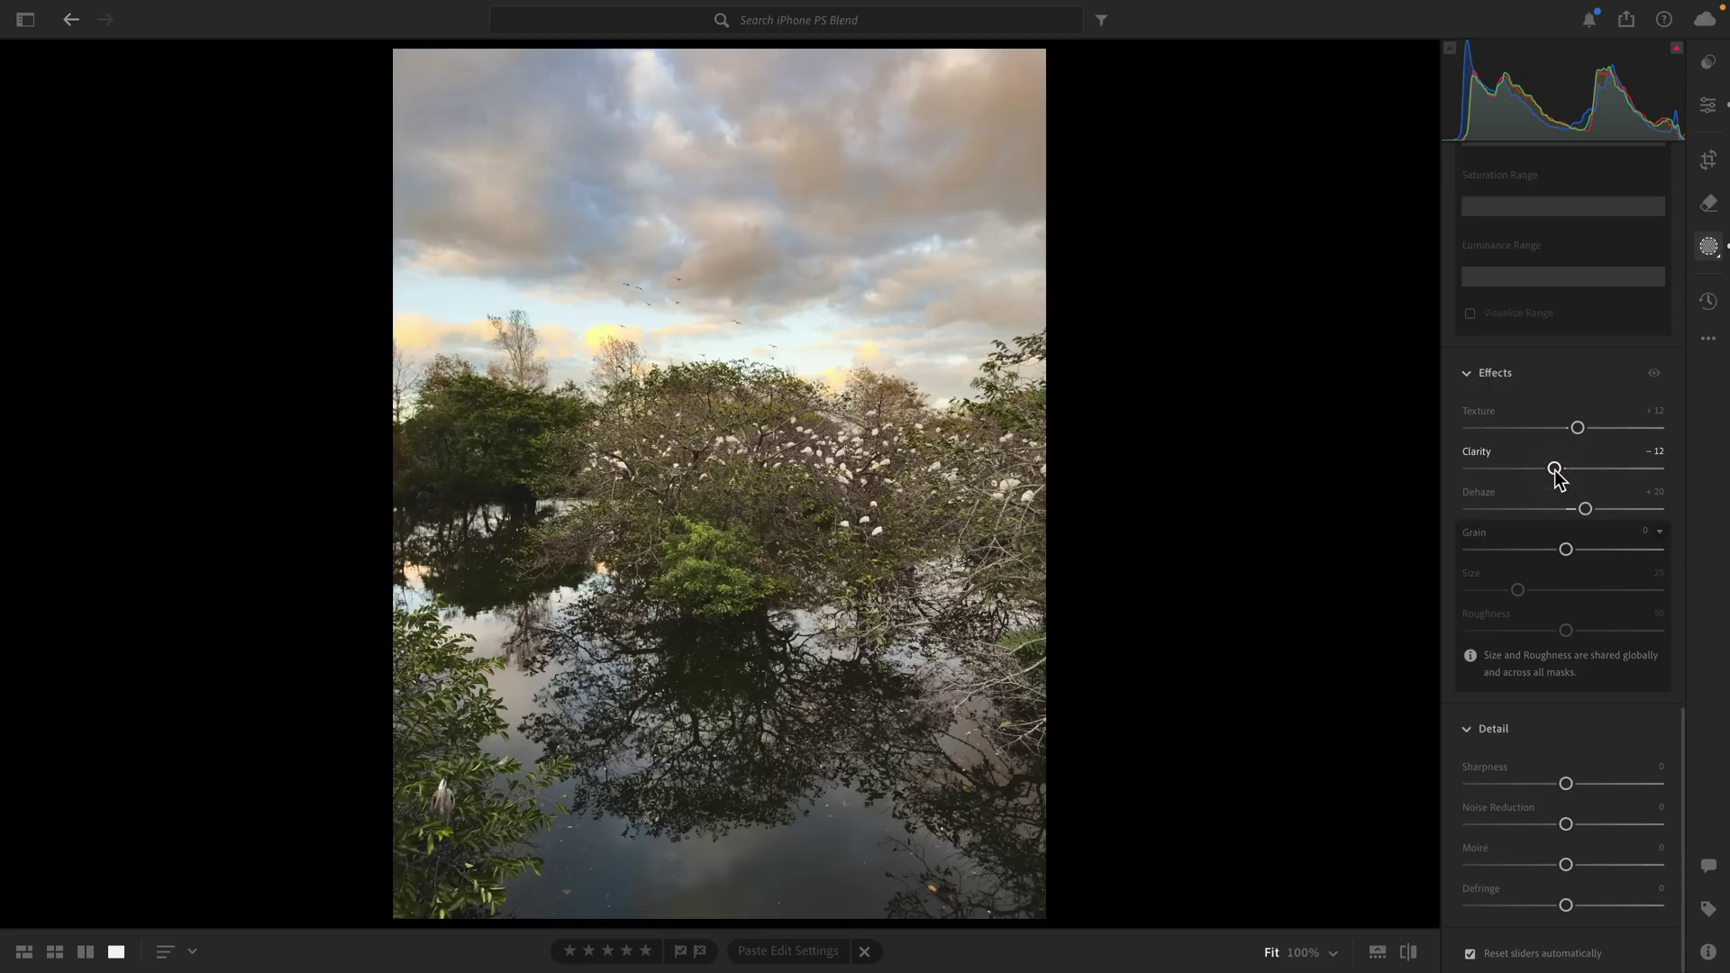
Step: Darken the sky's Shadows and lower its Exposure to −0.12
scroll(1554, 470, up, 15)
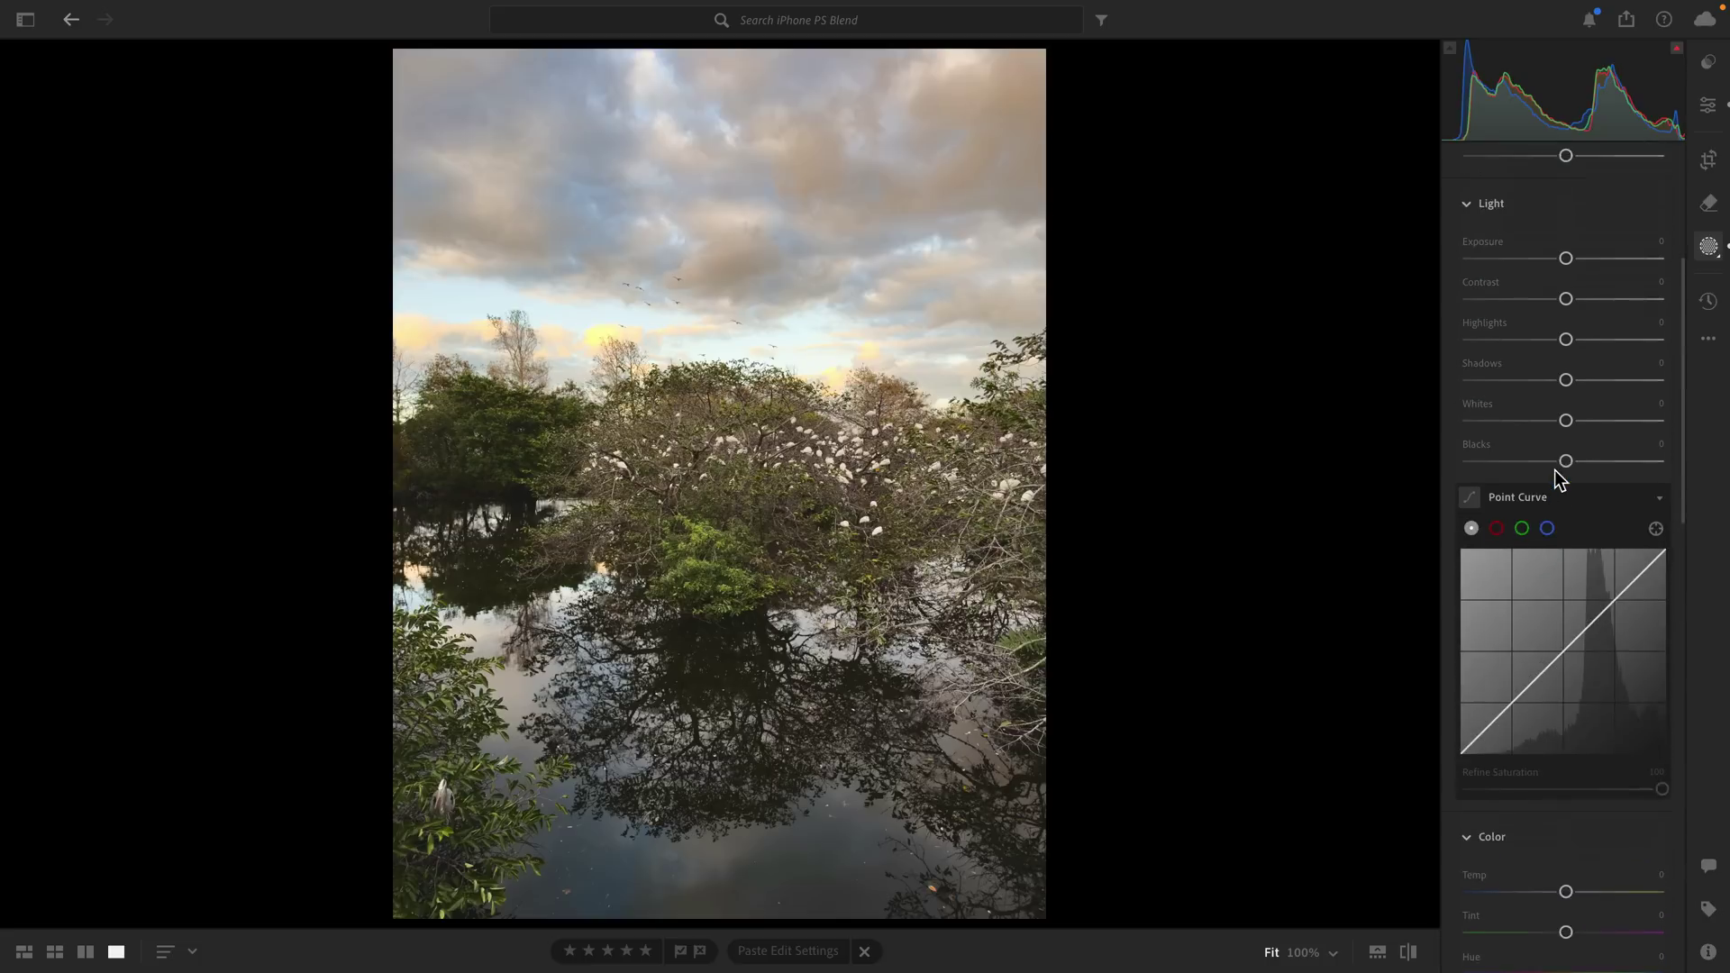
click(1563, 721)
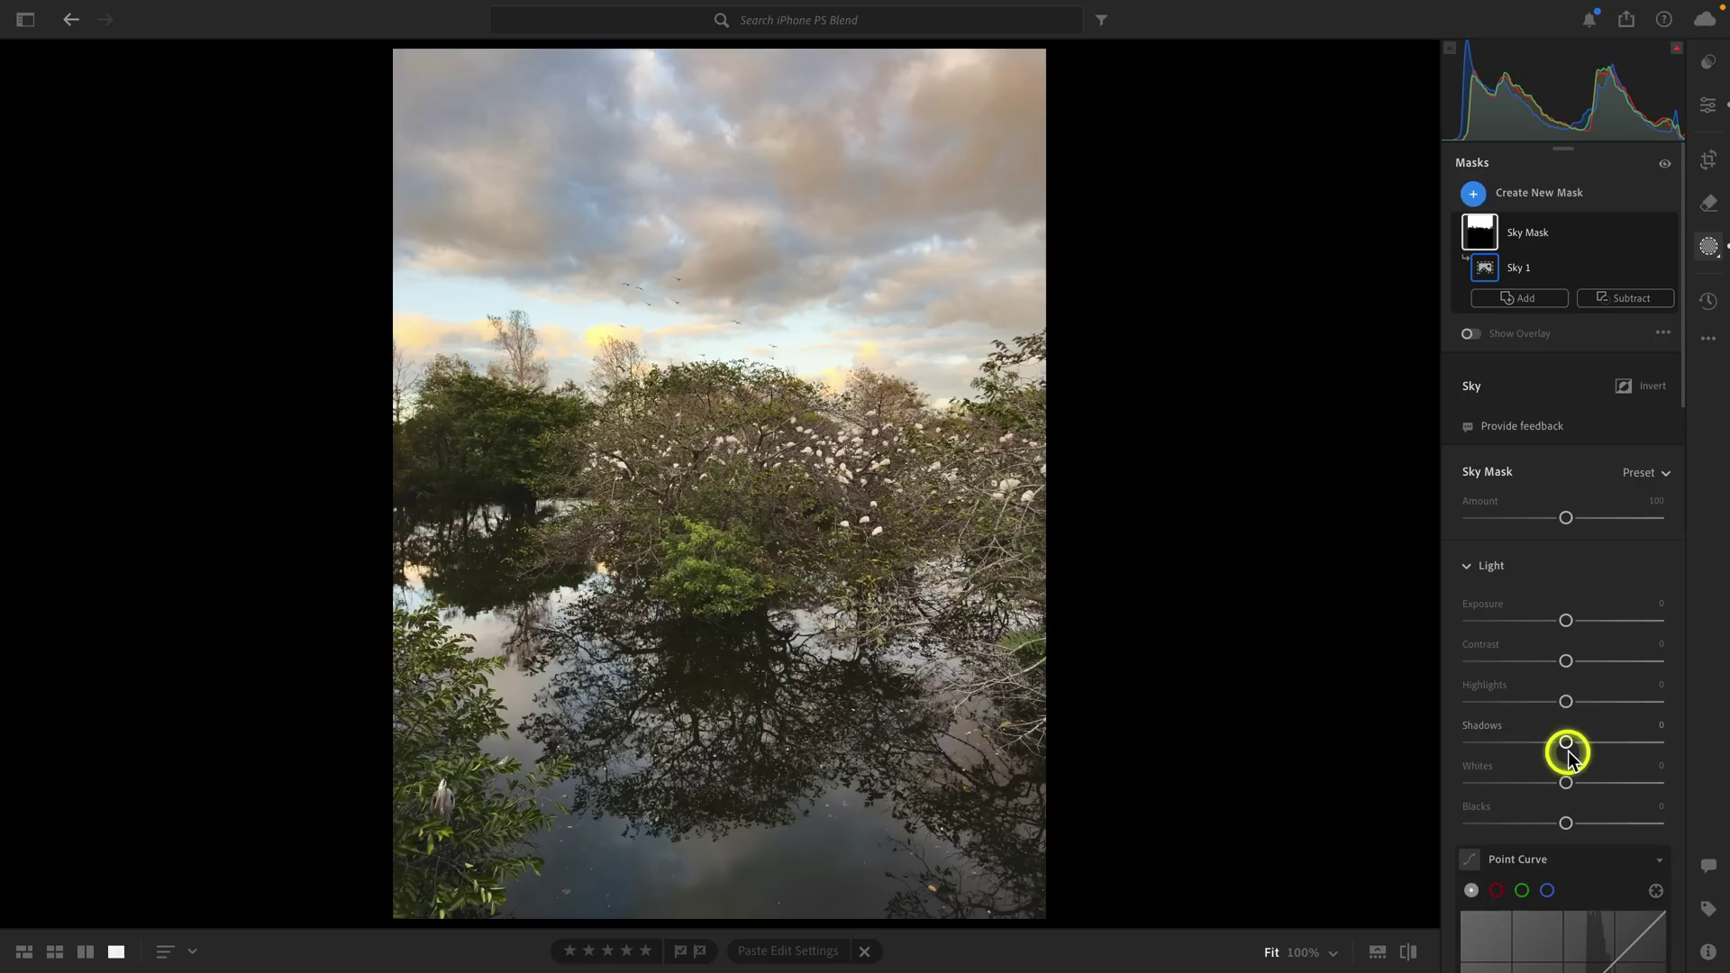
drag(1564, 742, 1537, 744)
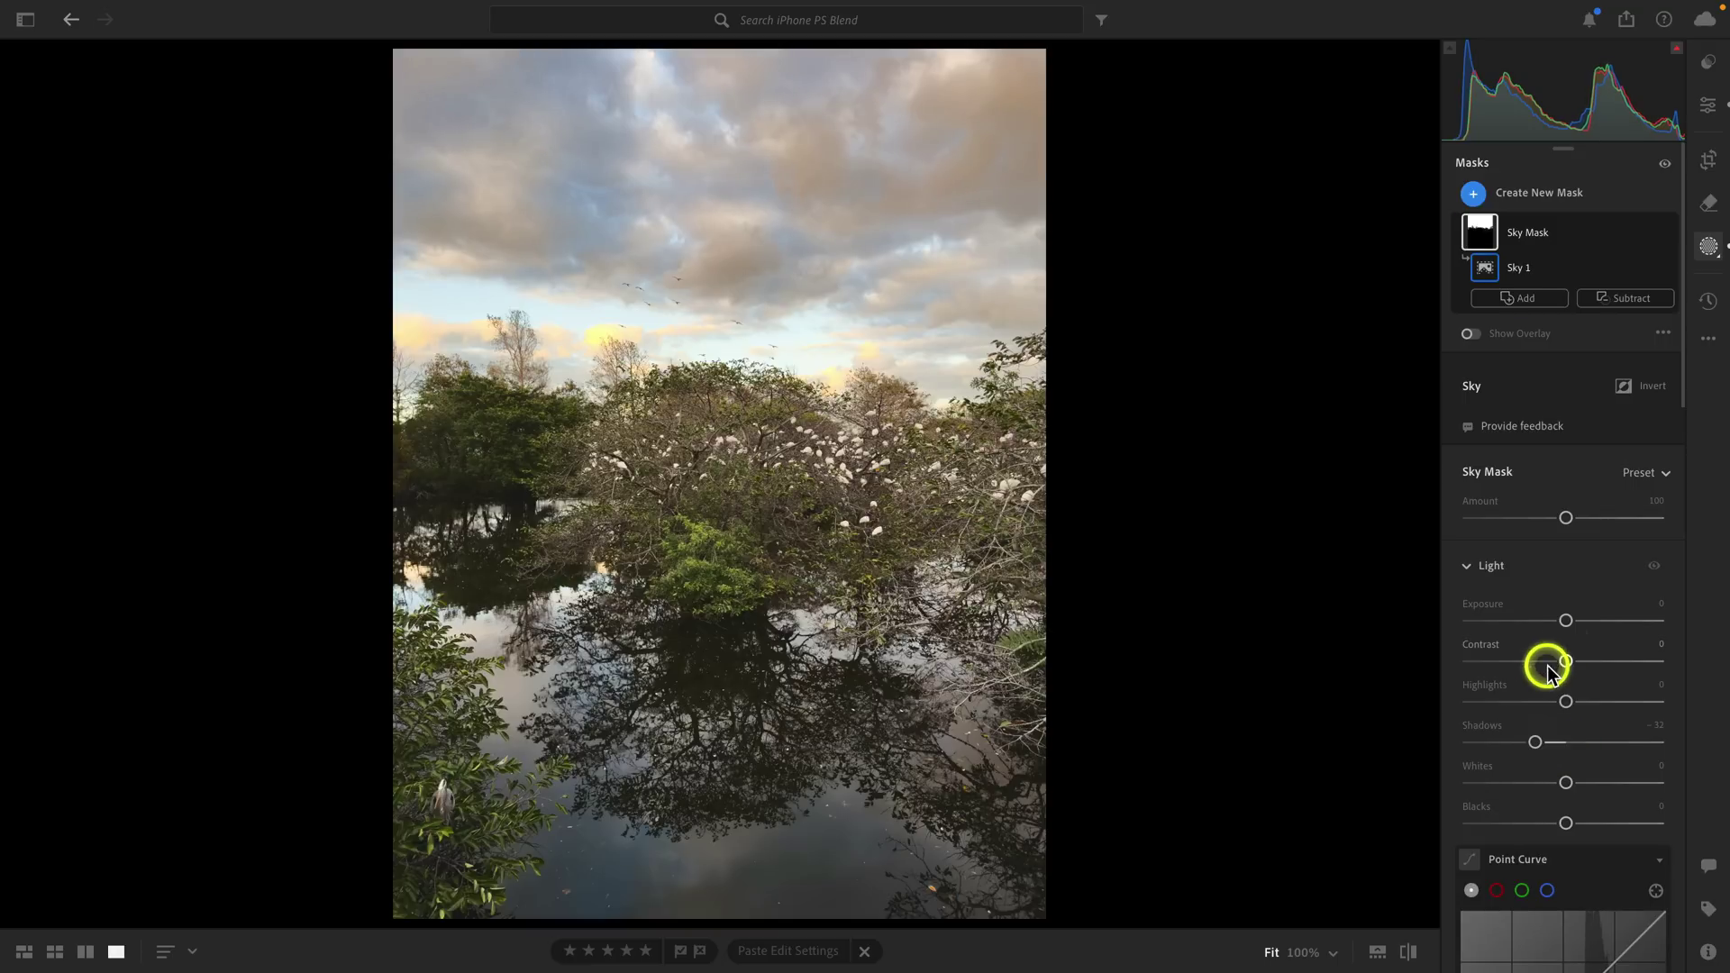
drag(1565, 621, 1563, 624)
Step: Toggle the Sky Mask's visibility repeatedly to compare, leaving it on
click(1667, 232)
click(1667, 233)
click(1667, 233)
click(1668, 234)
click(1668, 234)
click(1668, 233)
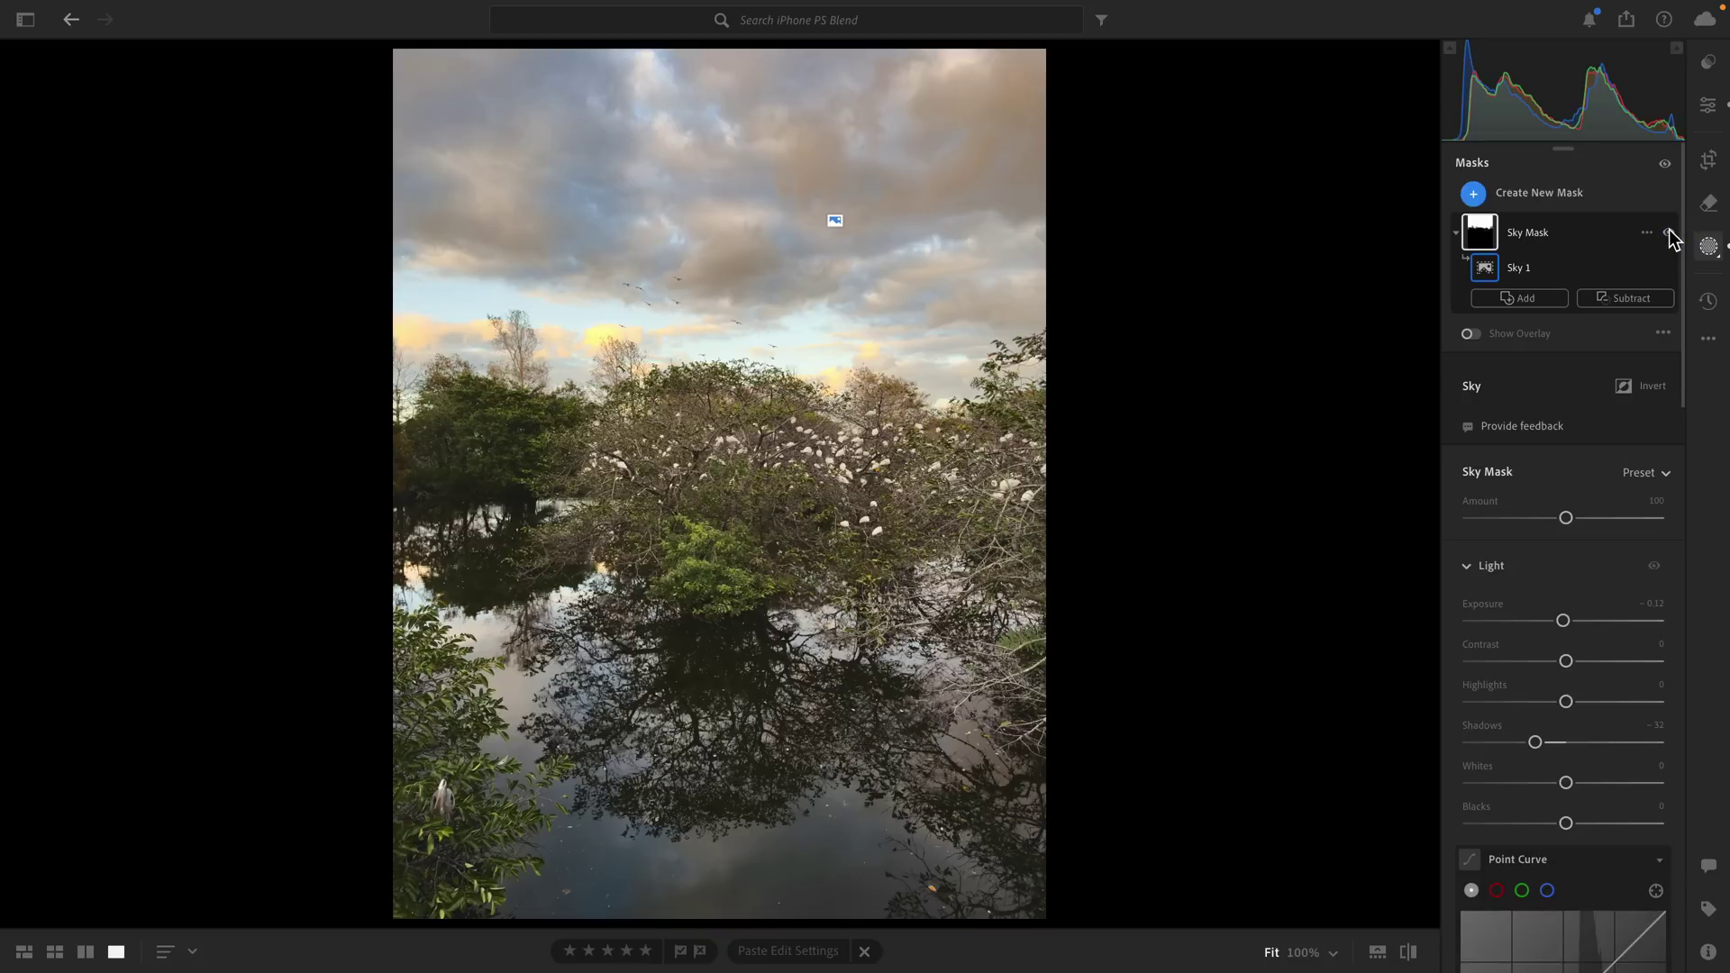
drag(1665, 234, 1646, 232)
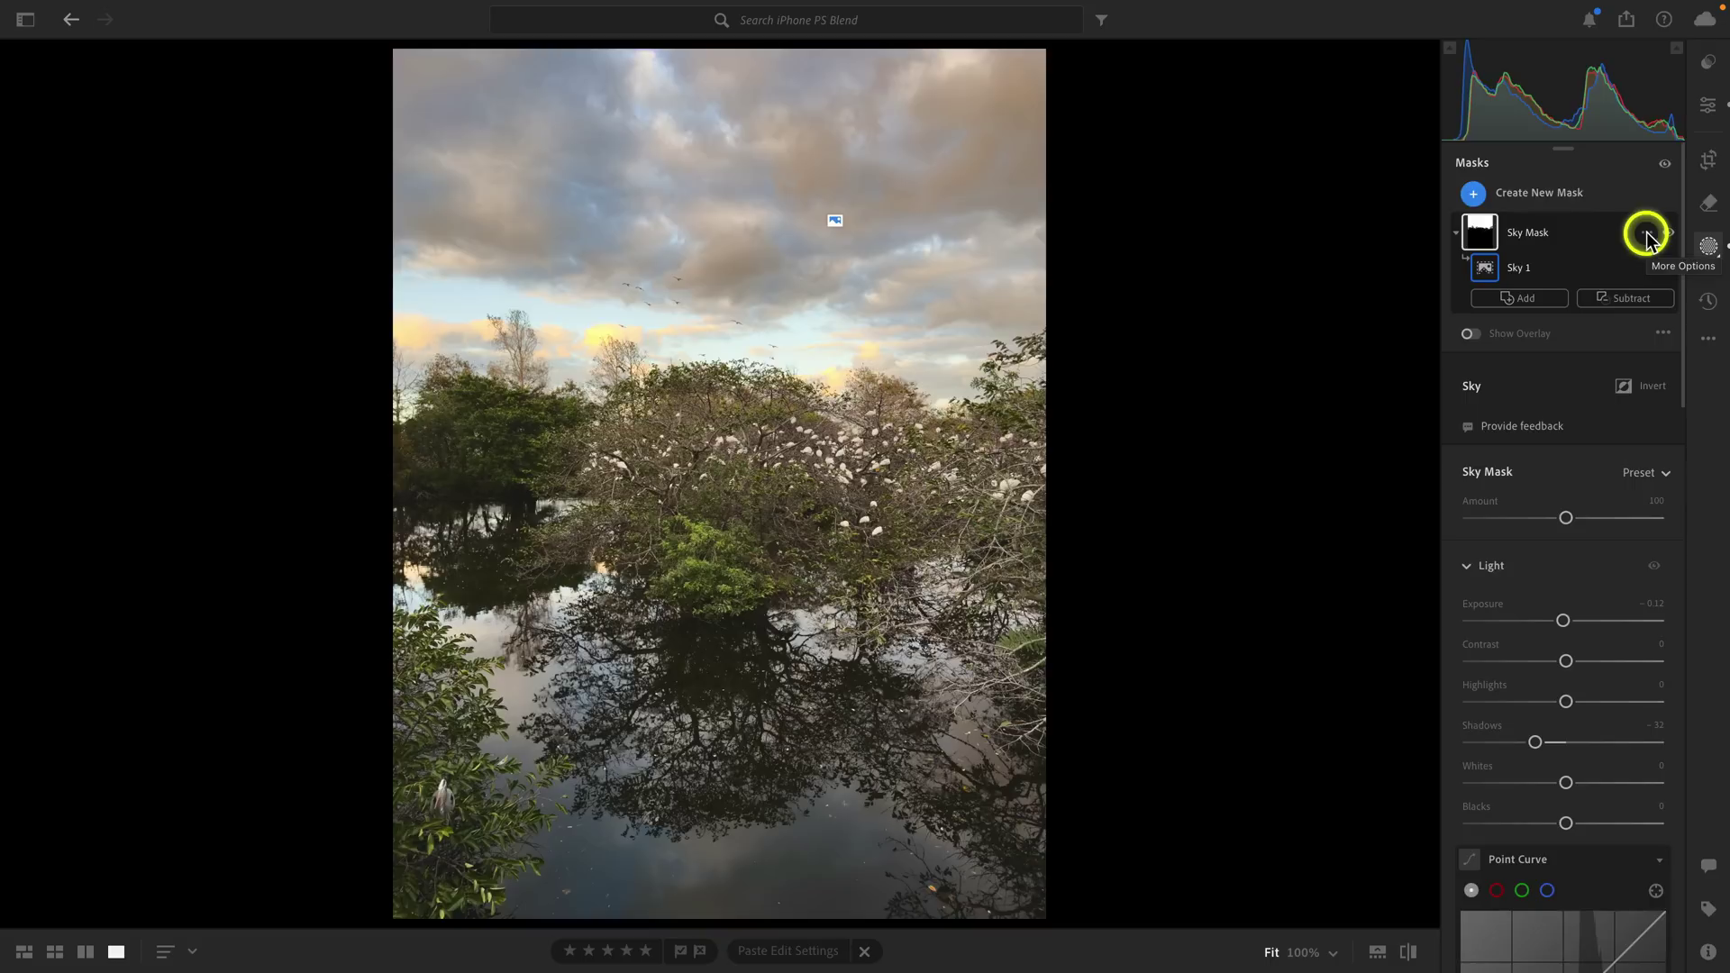
Step: Make an inverted copy of Sky Mask and name it 'Foreground Mask'
click(1646, 234)
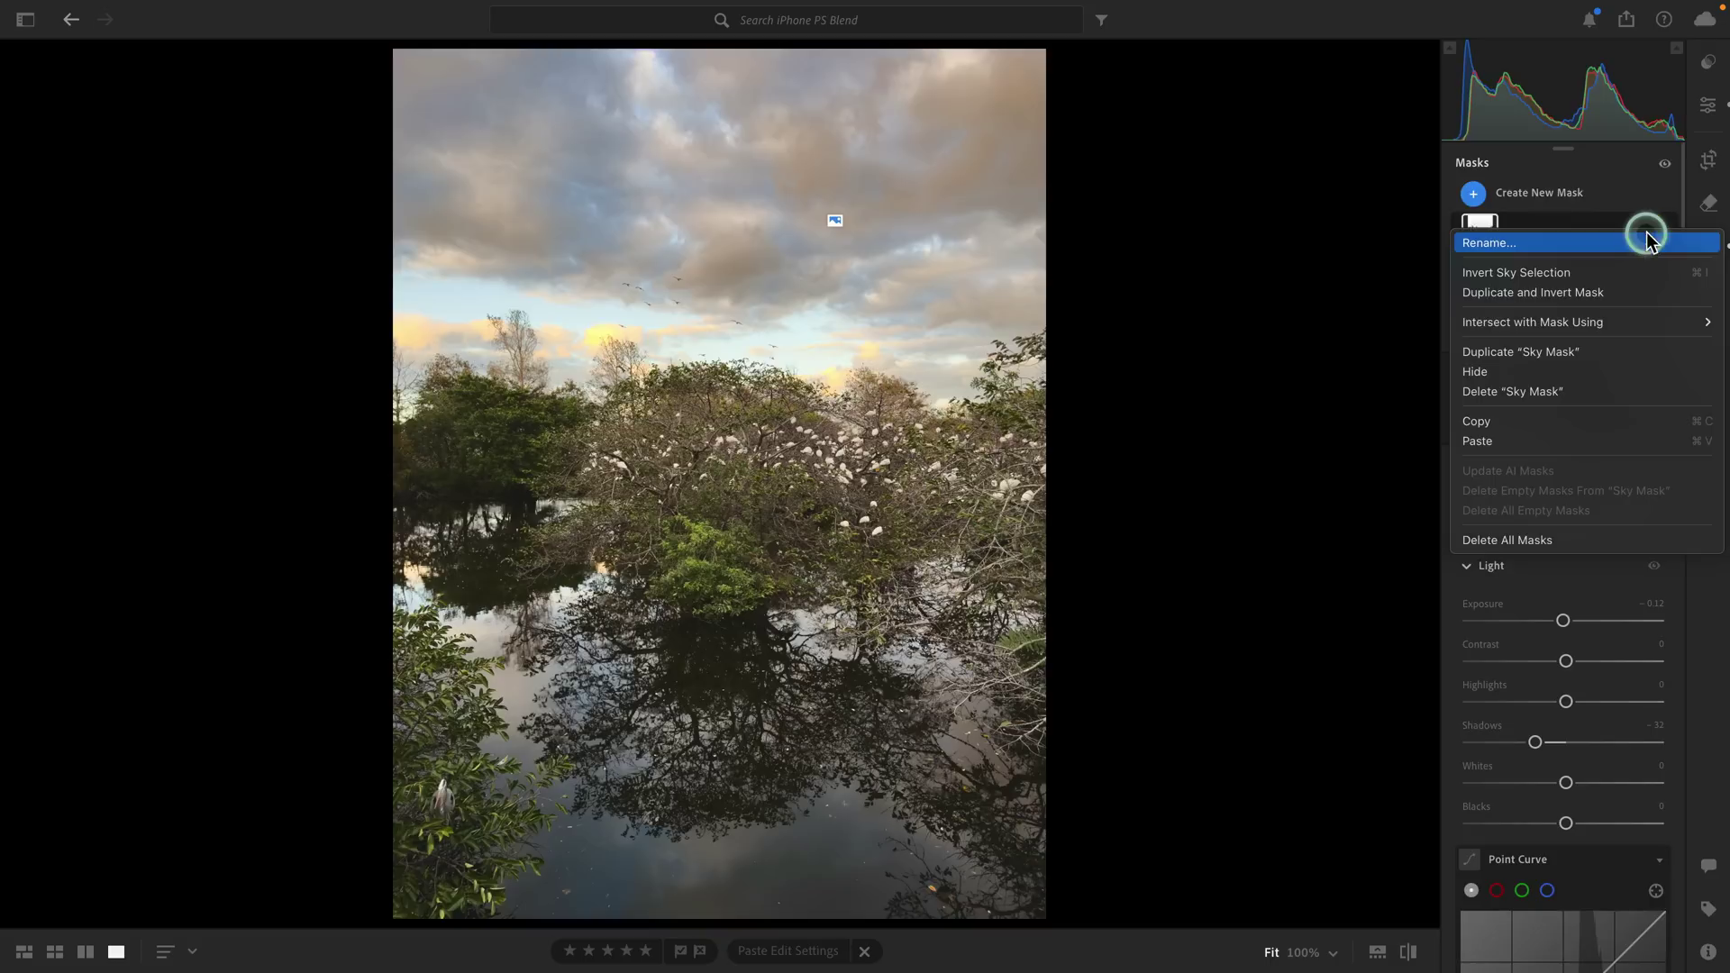
click(1641, 294)
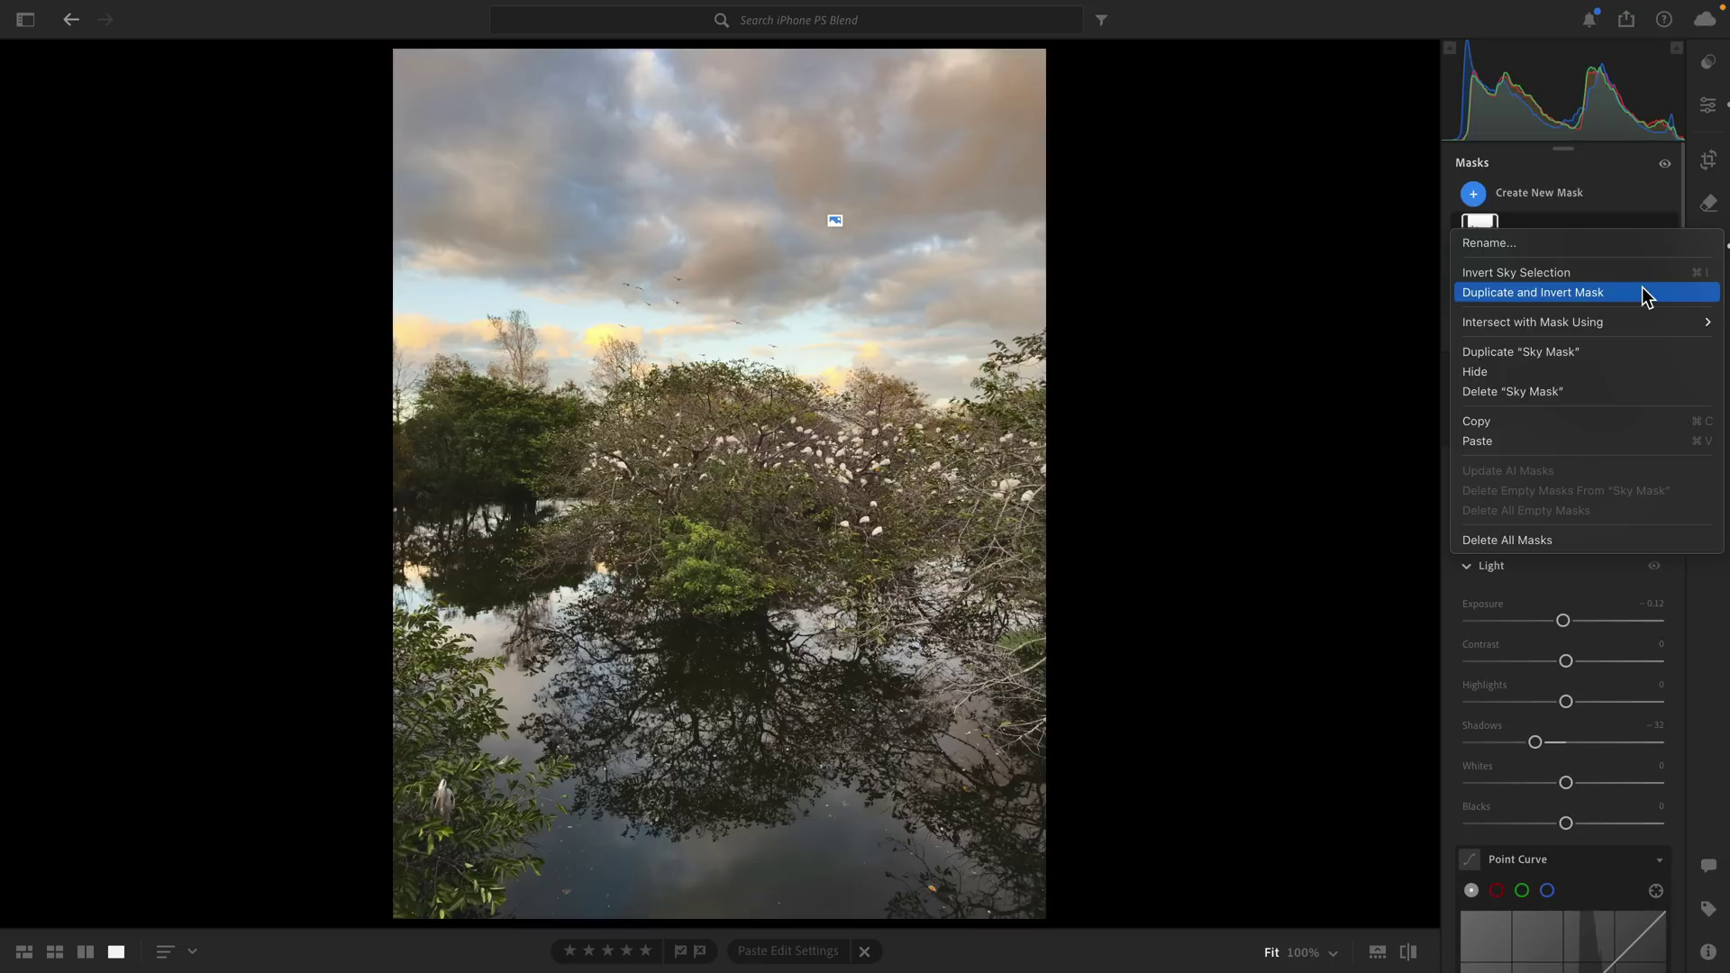
click(1642, 294)
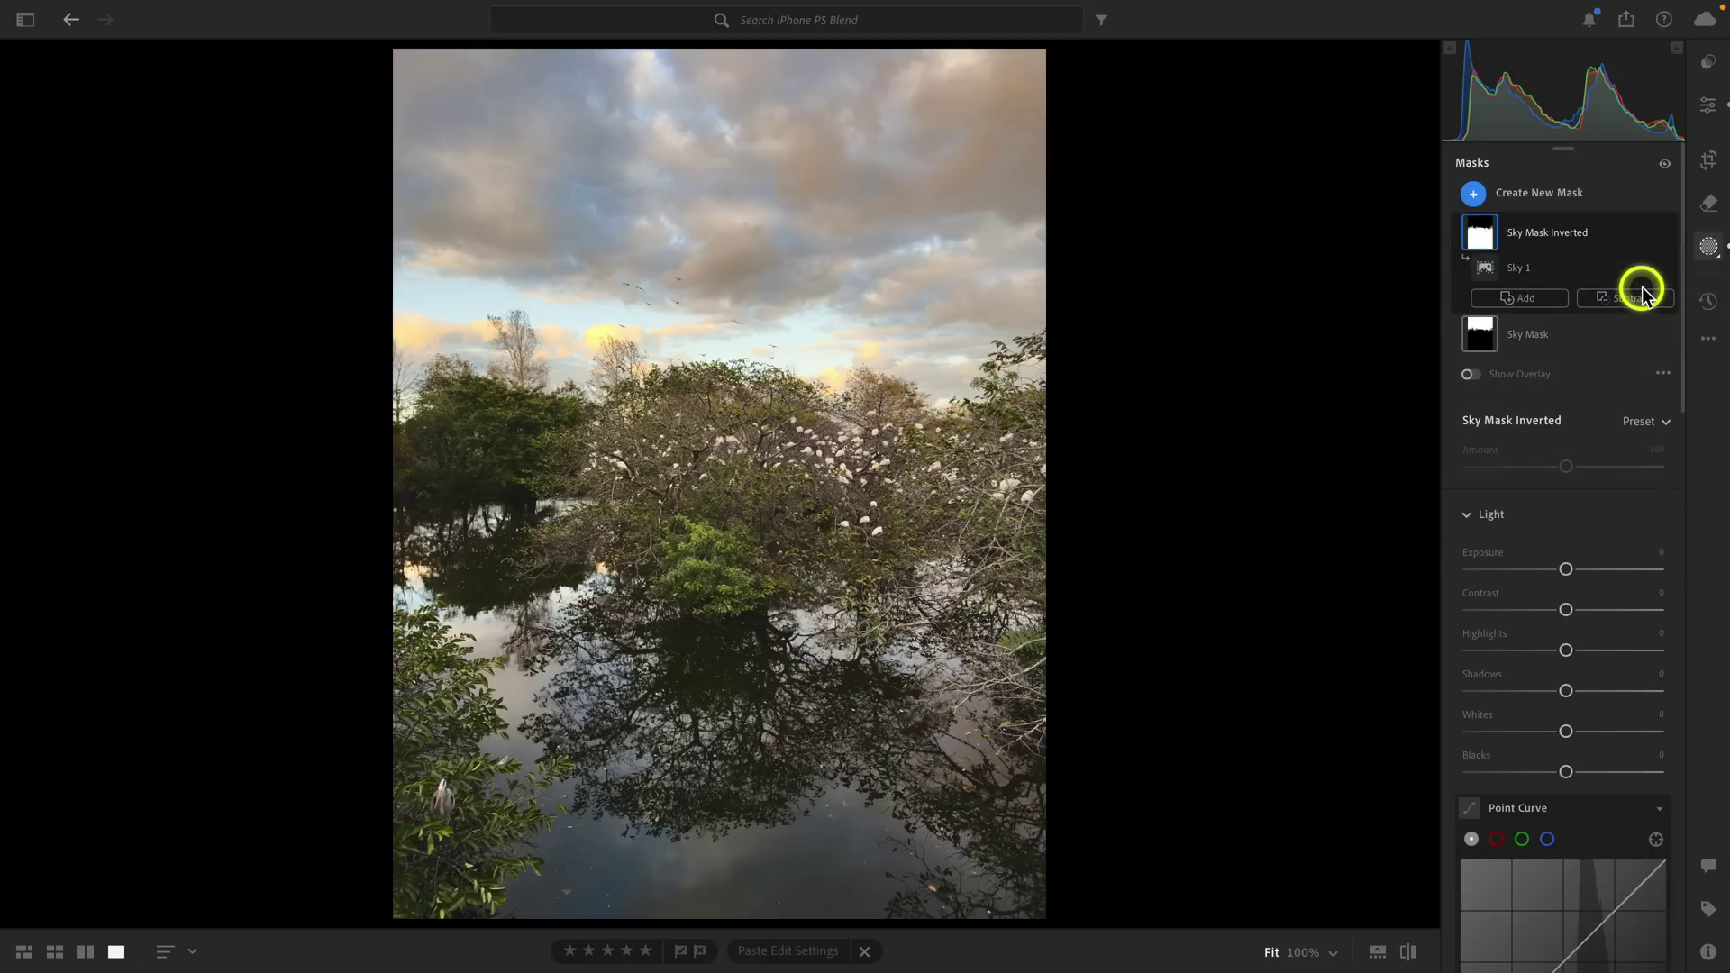
click(1546, 234)
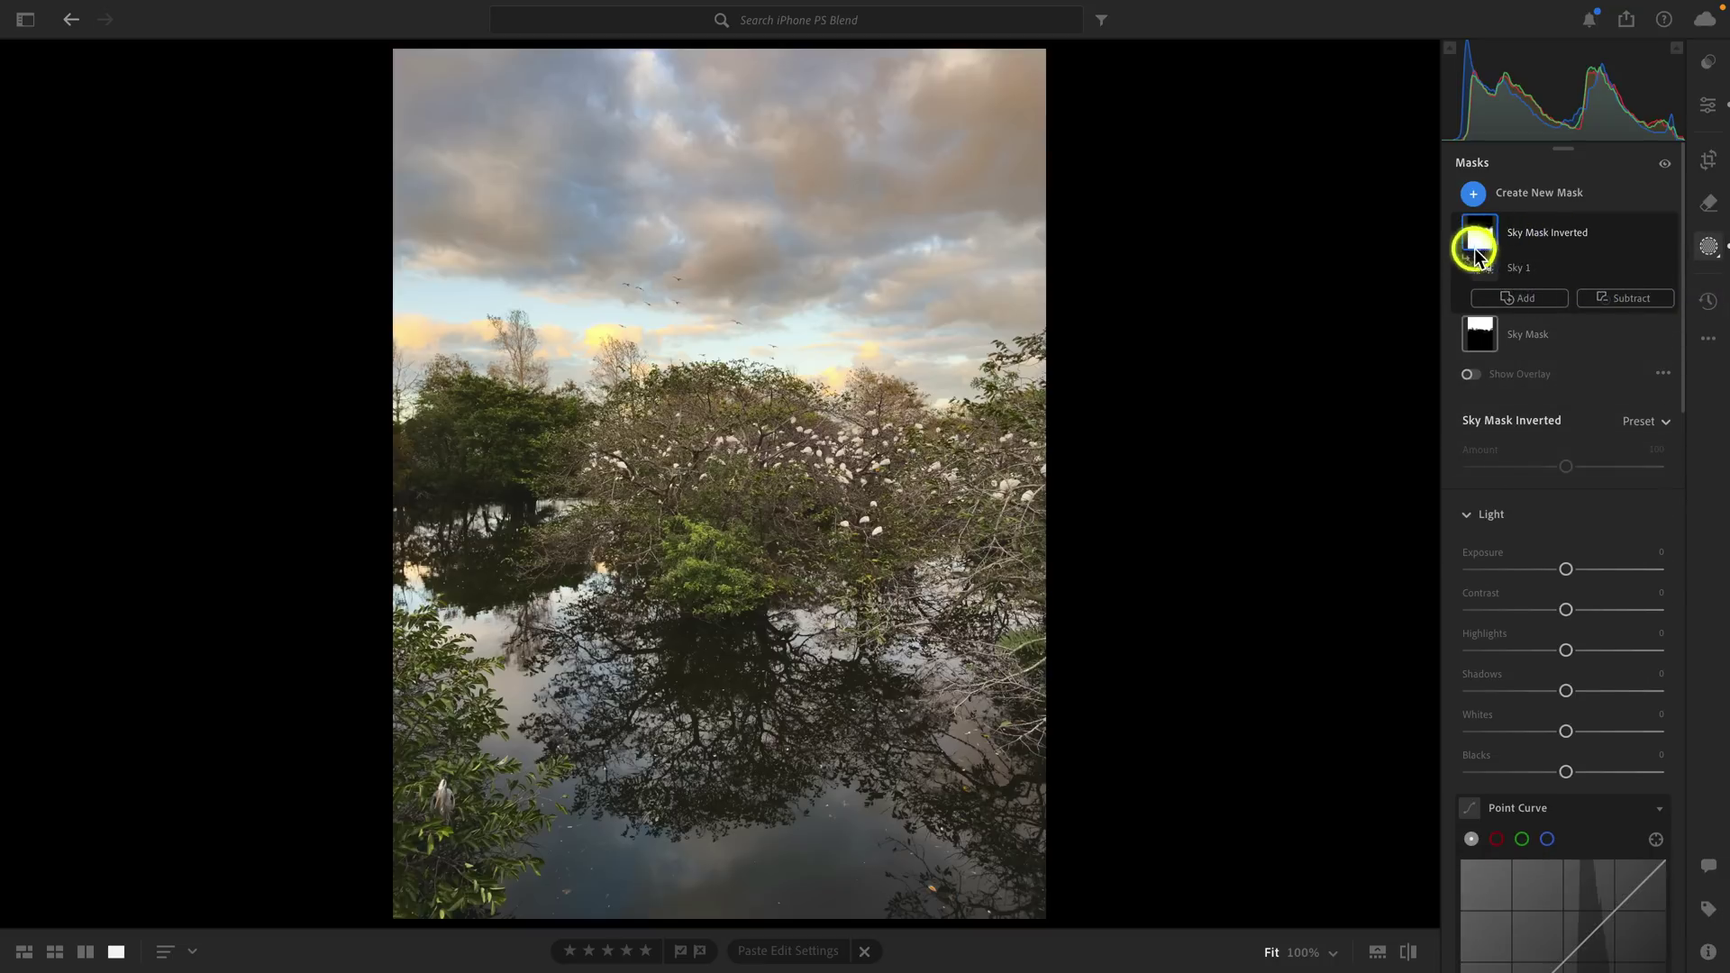
click(1654, 236)
click(1647, 243)
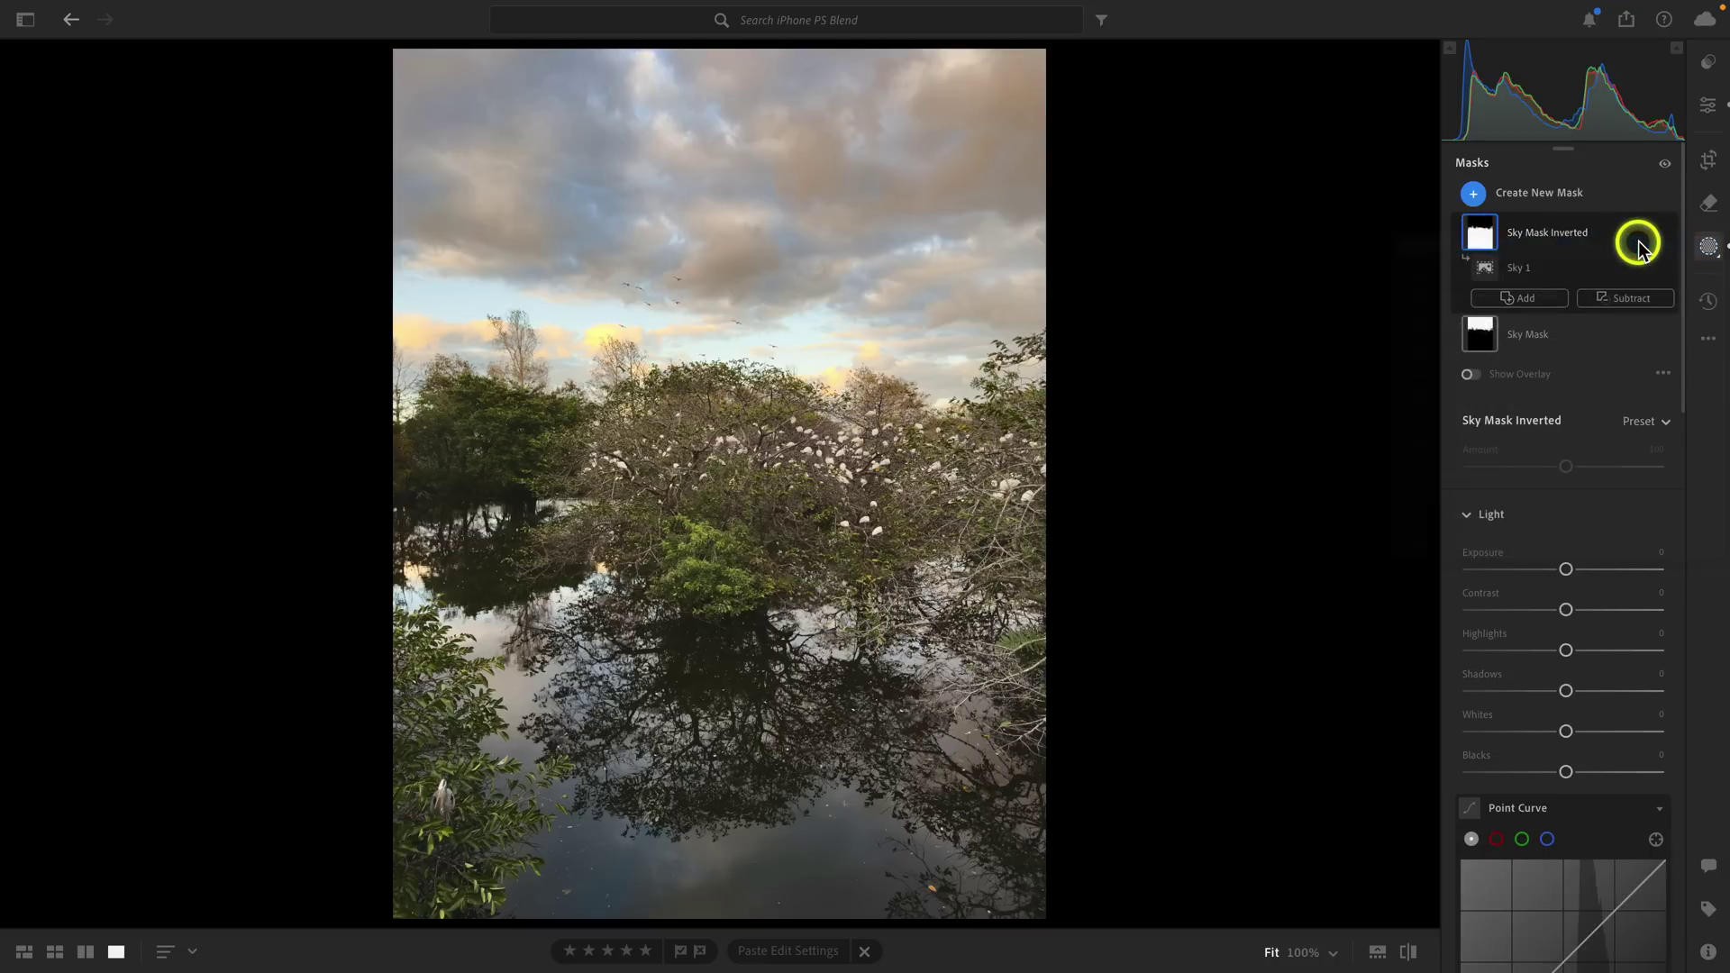
text(Foreground Mask)
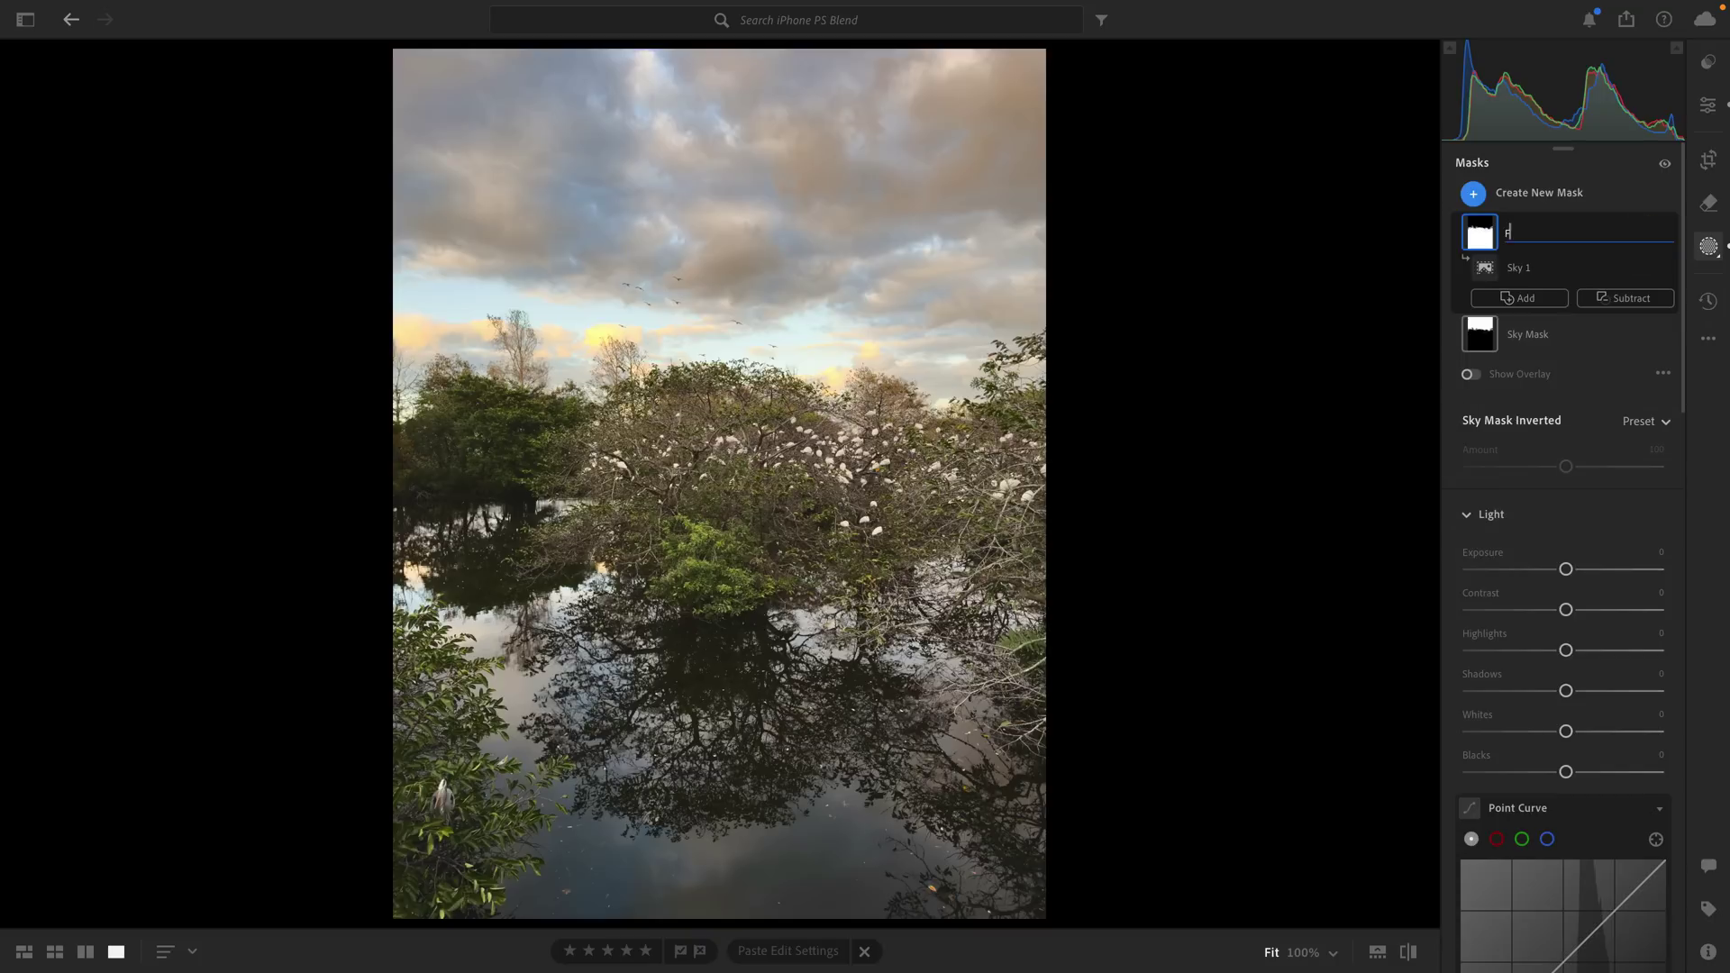
key(Return)
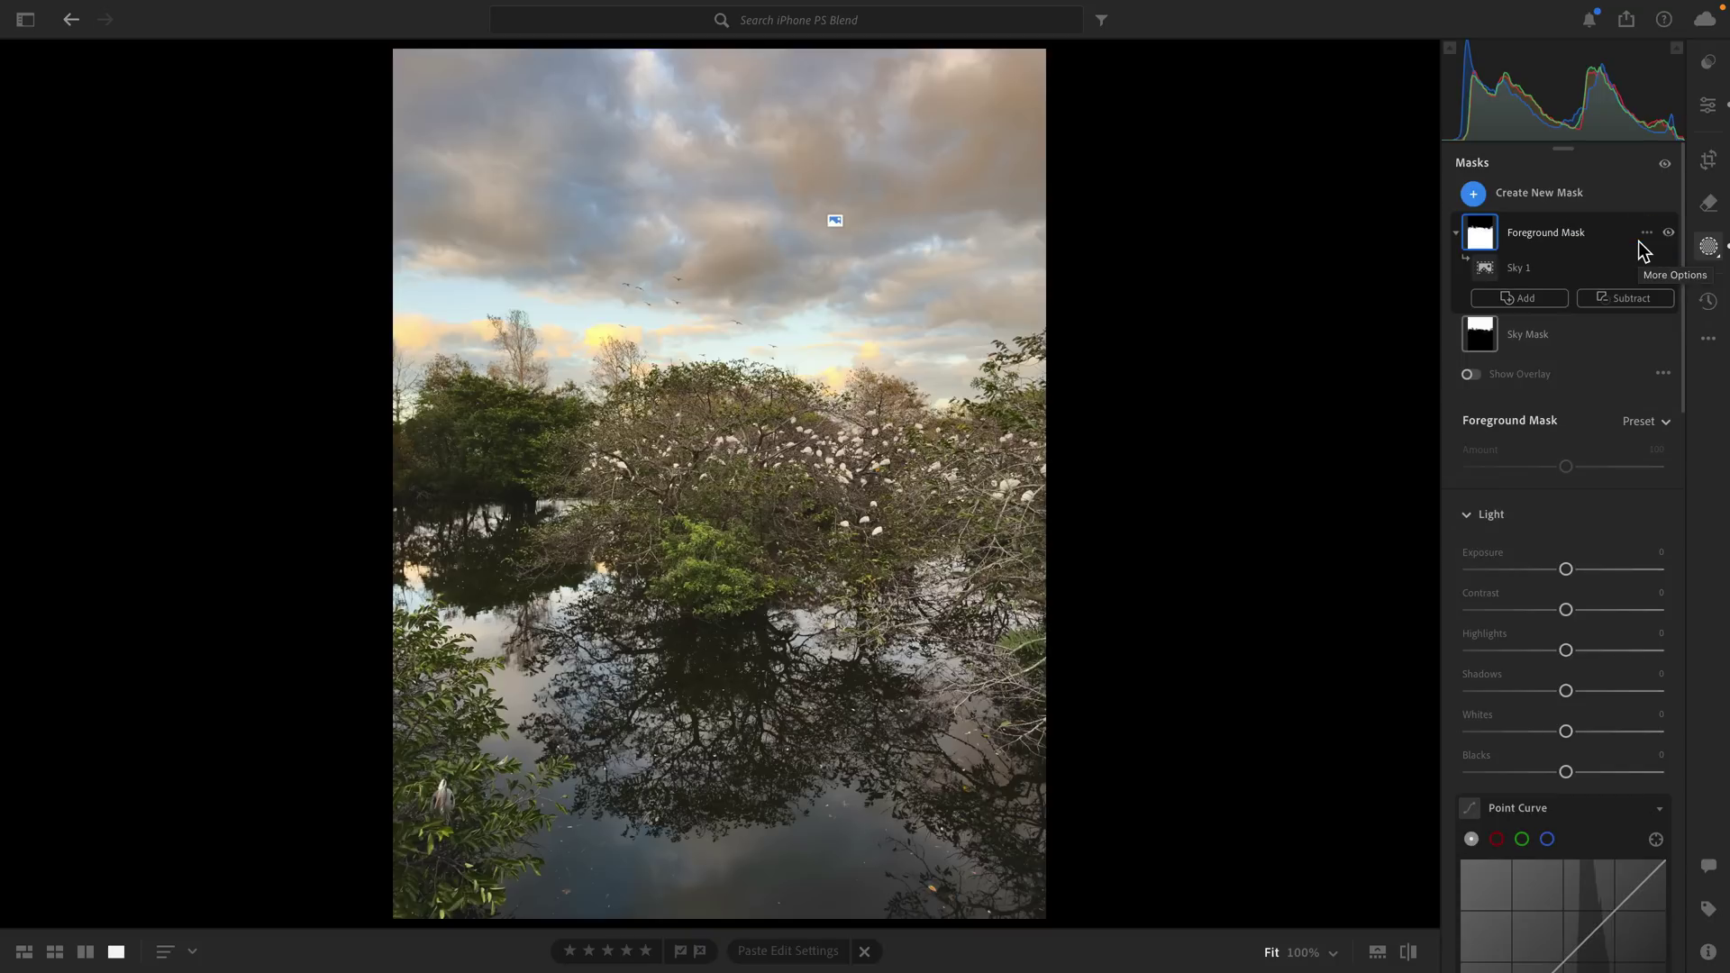
Step: Raise the foreground Highlights to +11 and add a point on the blue-channel curve
scroll(1591, 460, down, 3)
scroll(1593, 461, down, 2)
drag(1563, 456, 1579, 461)
scroll(1578, 459, down, 5)
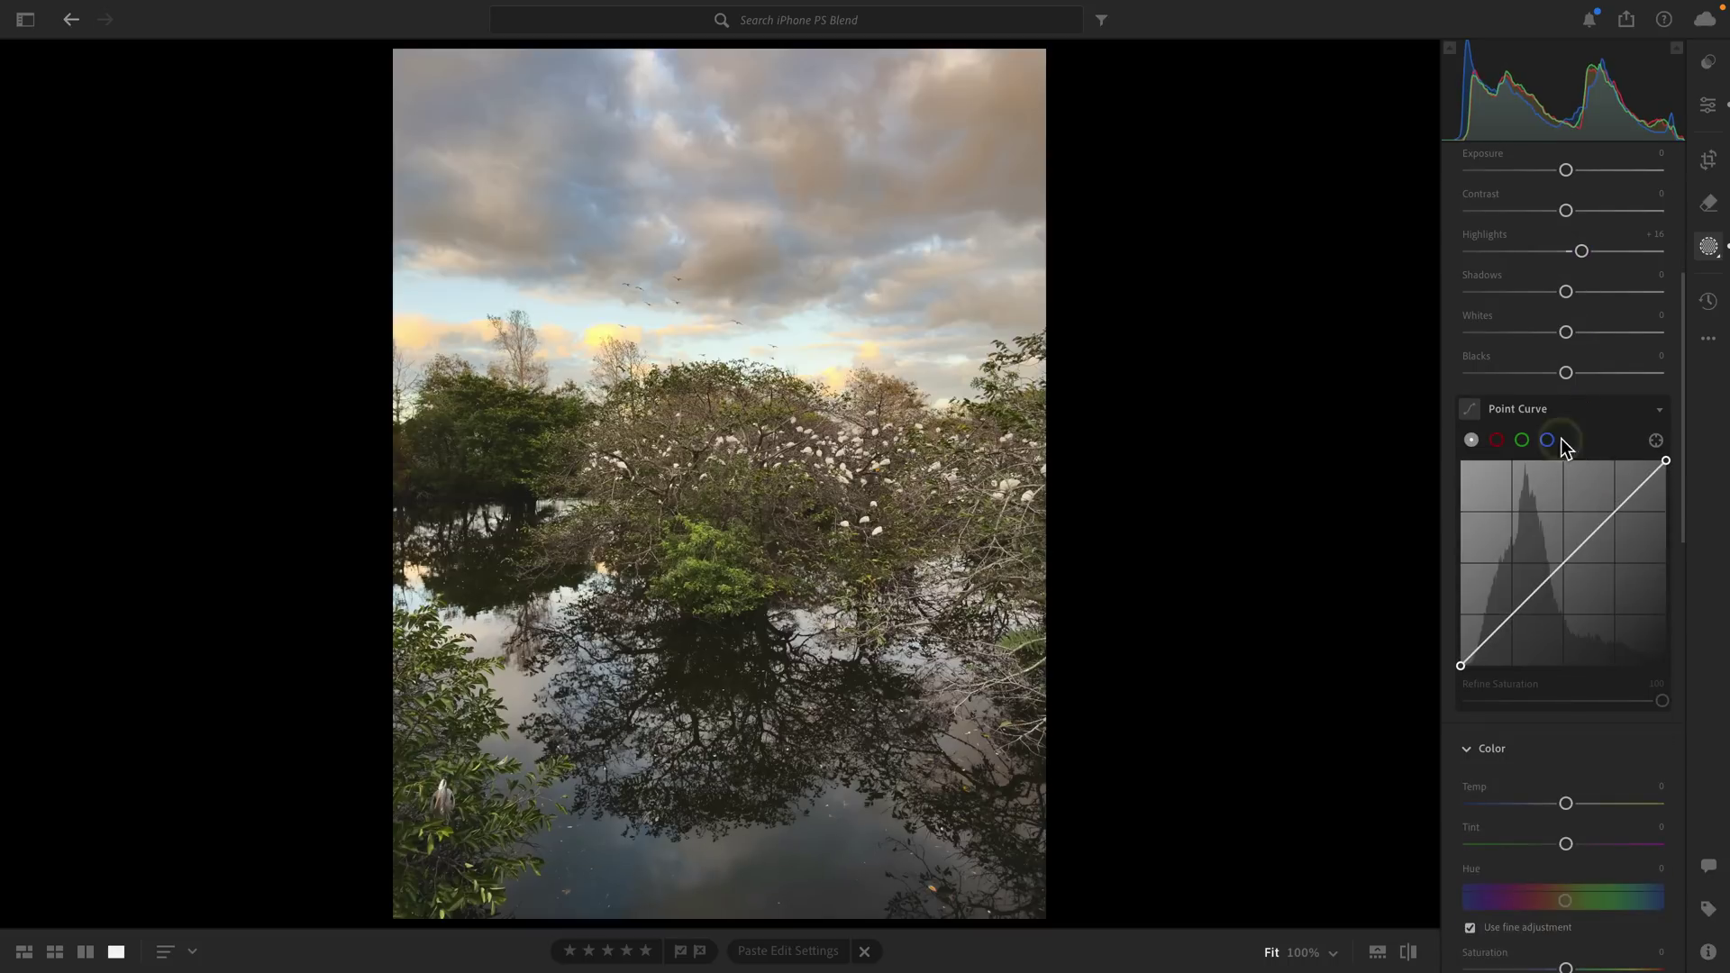
click(1546, 440)
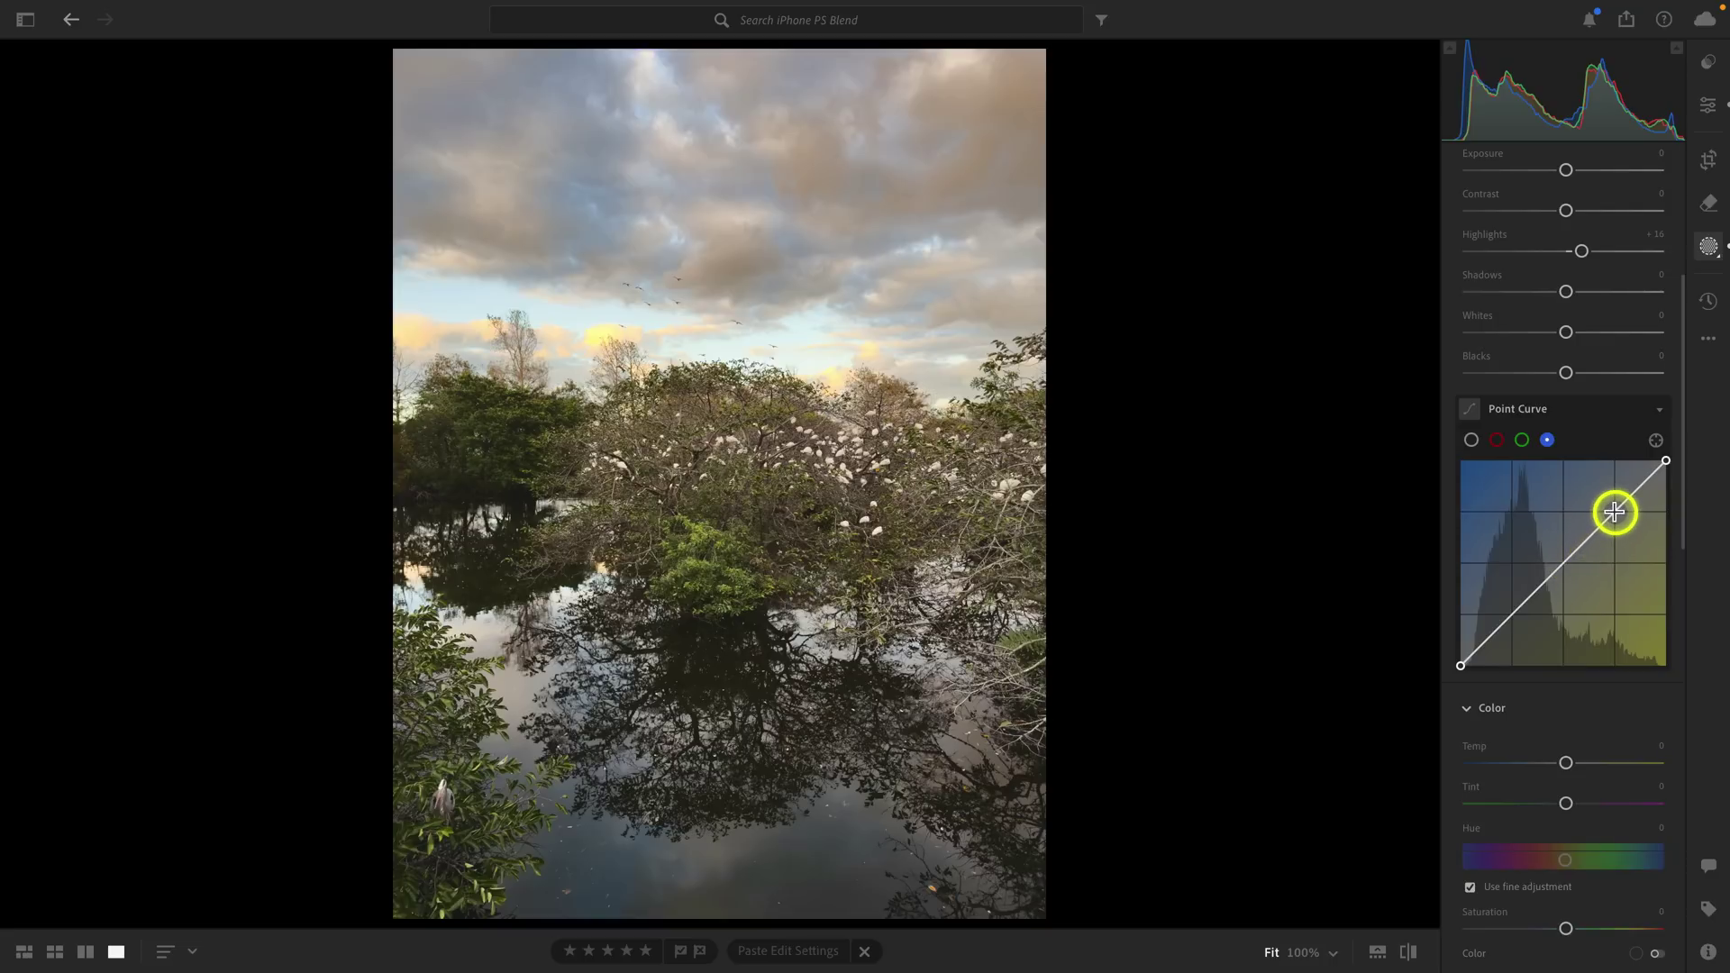
click(1614, 511)
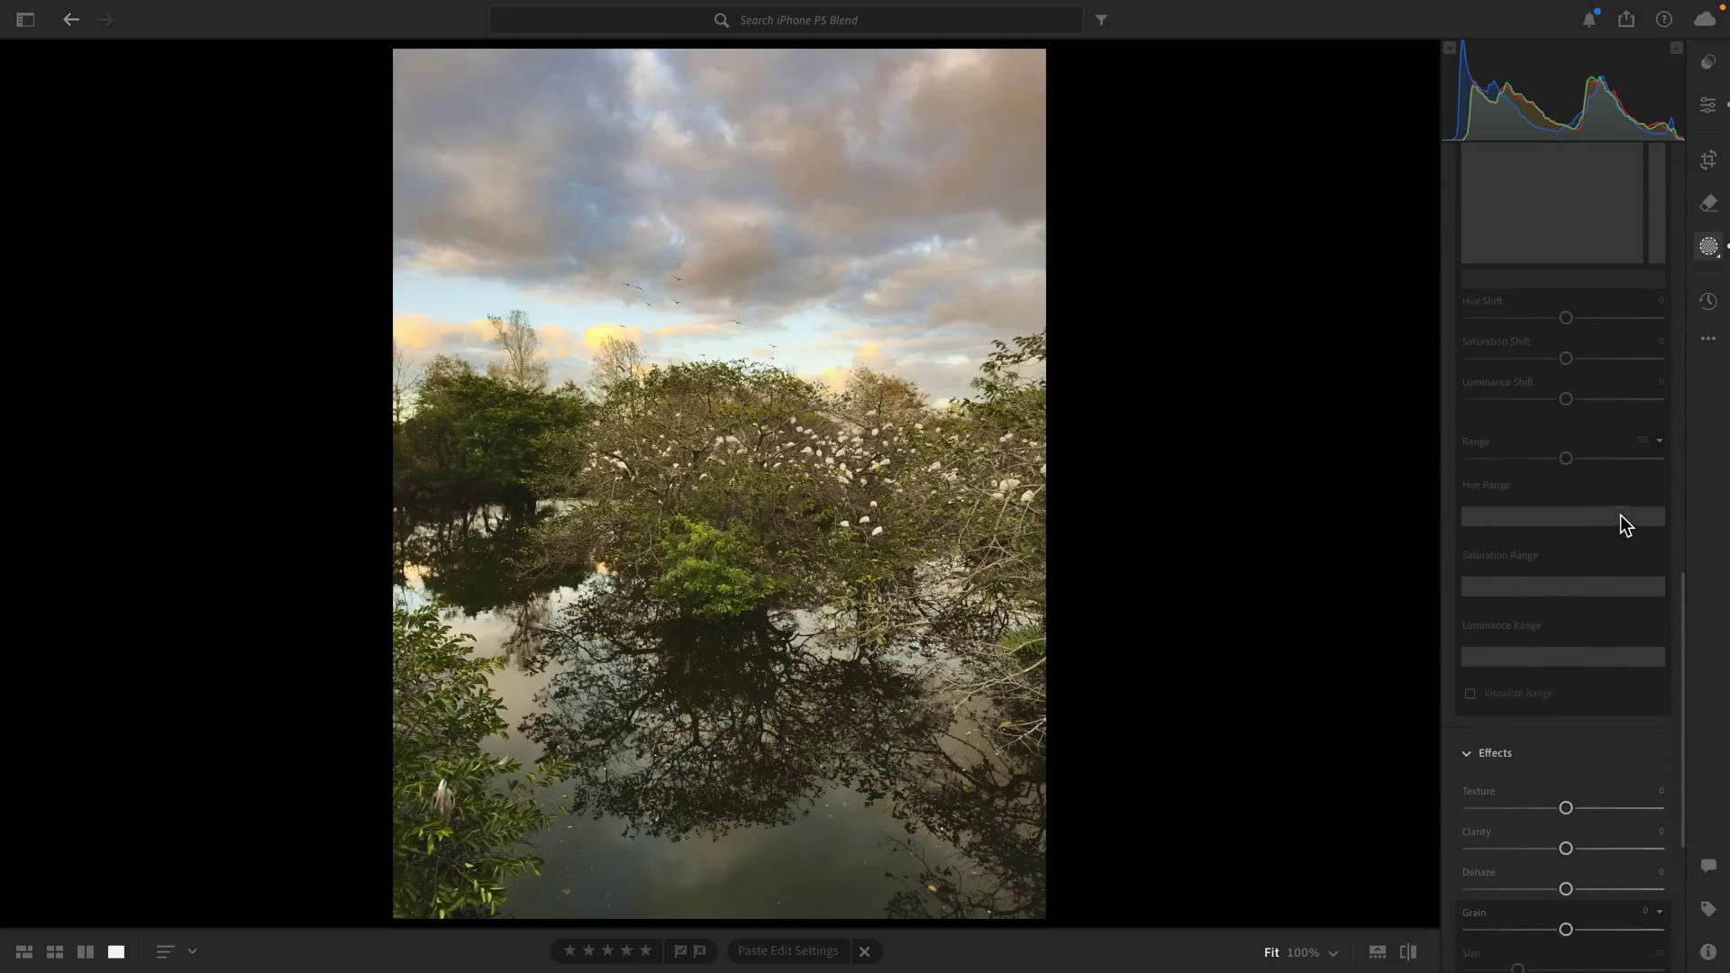
scroll(1620, 515, down, 4)
Step: For the Foreground Mask, raise Texture and Clarity, set Dehaze −11, Highlights −2, Shadows −6
click(1565, 487)
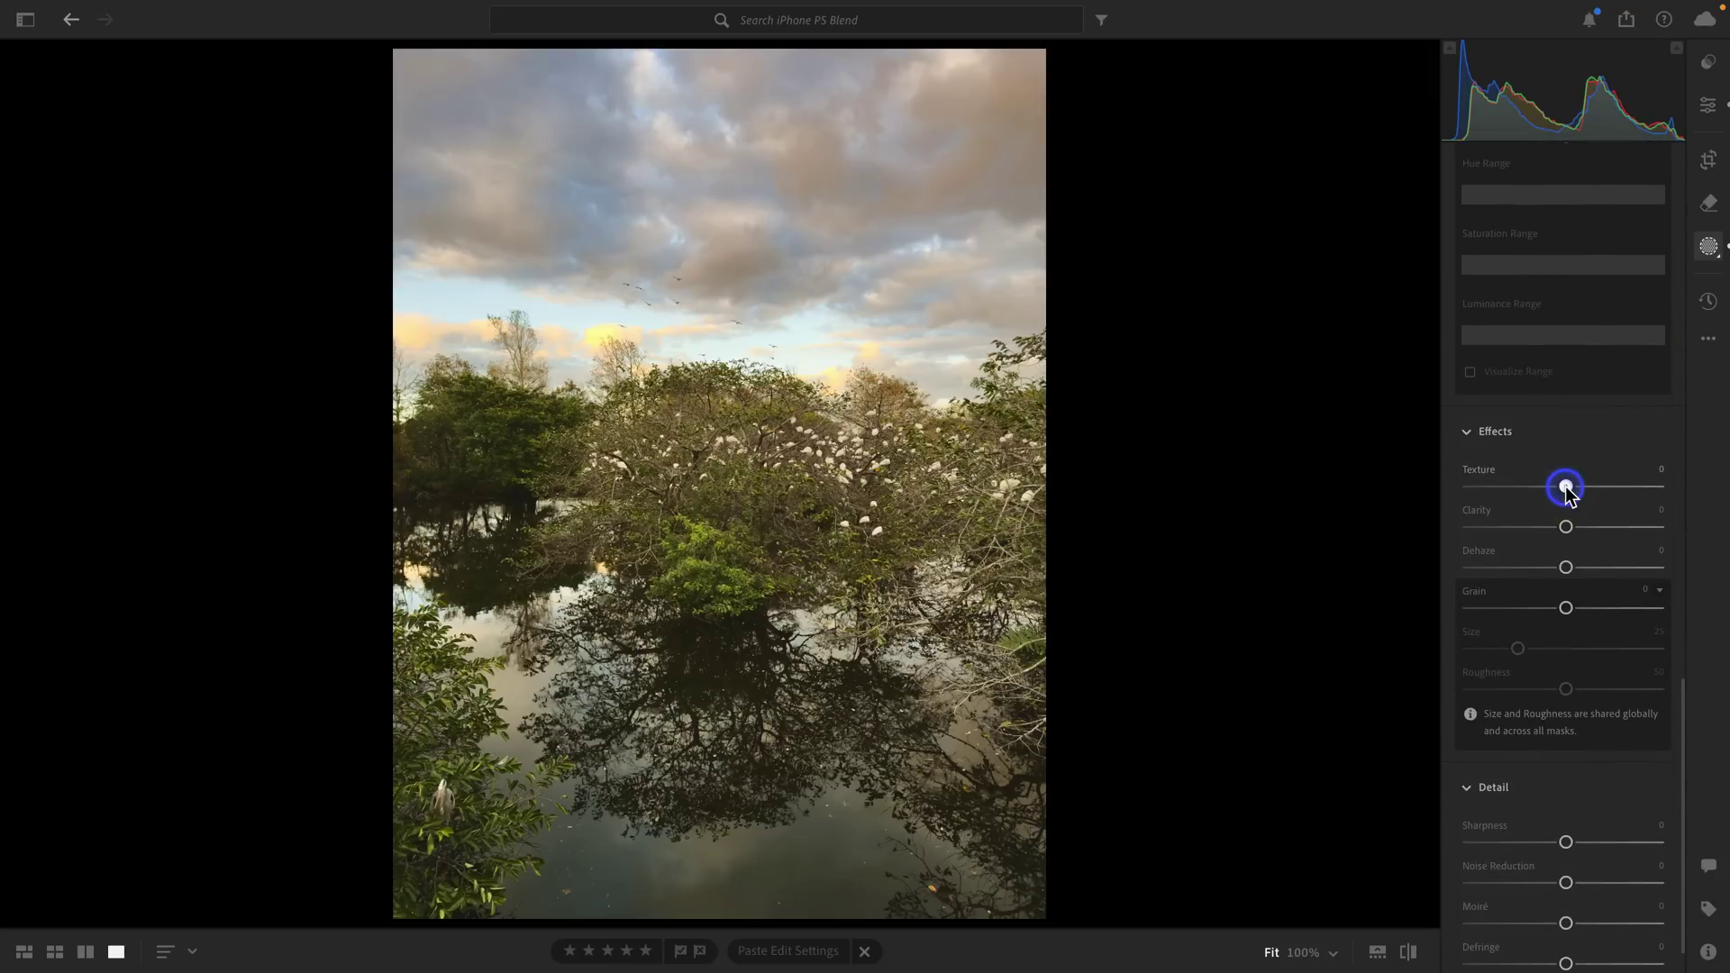
drag(1578, 487, 1575, 526)
drag(1561, 568, 1554, 569)
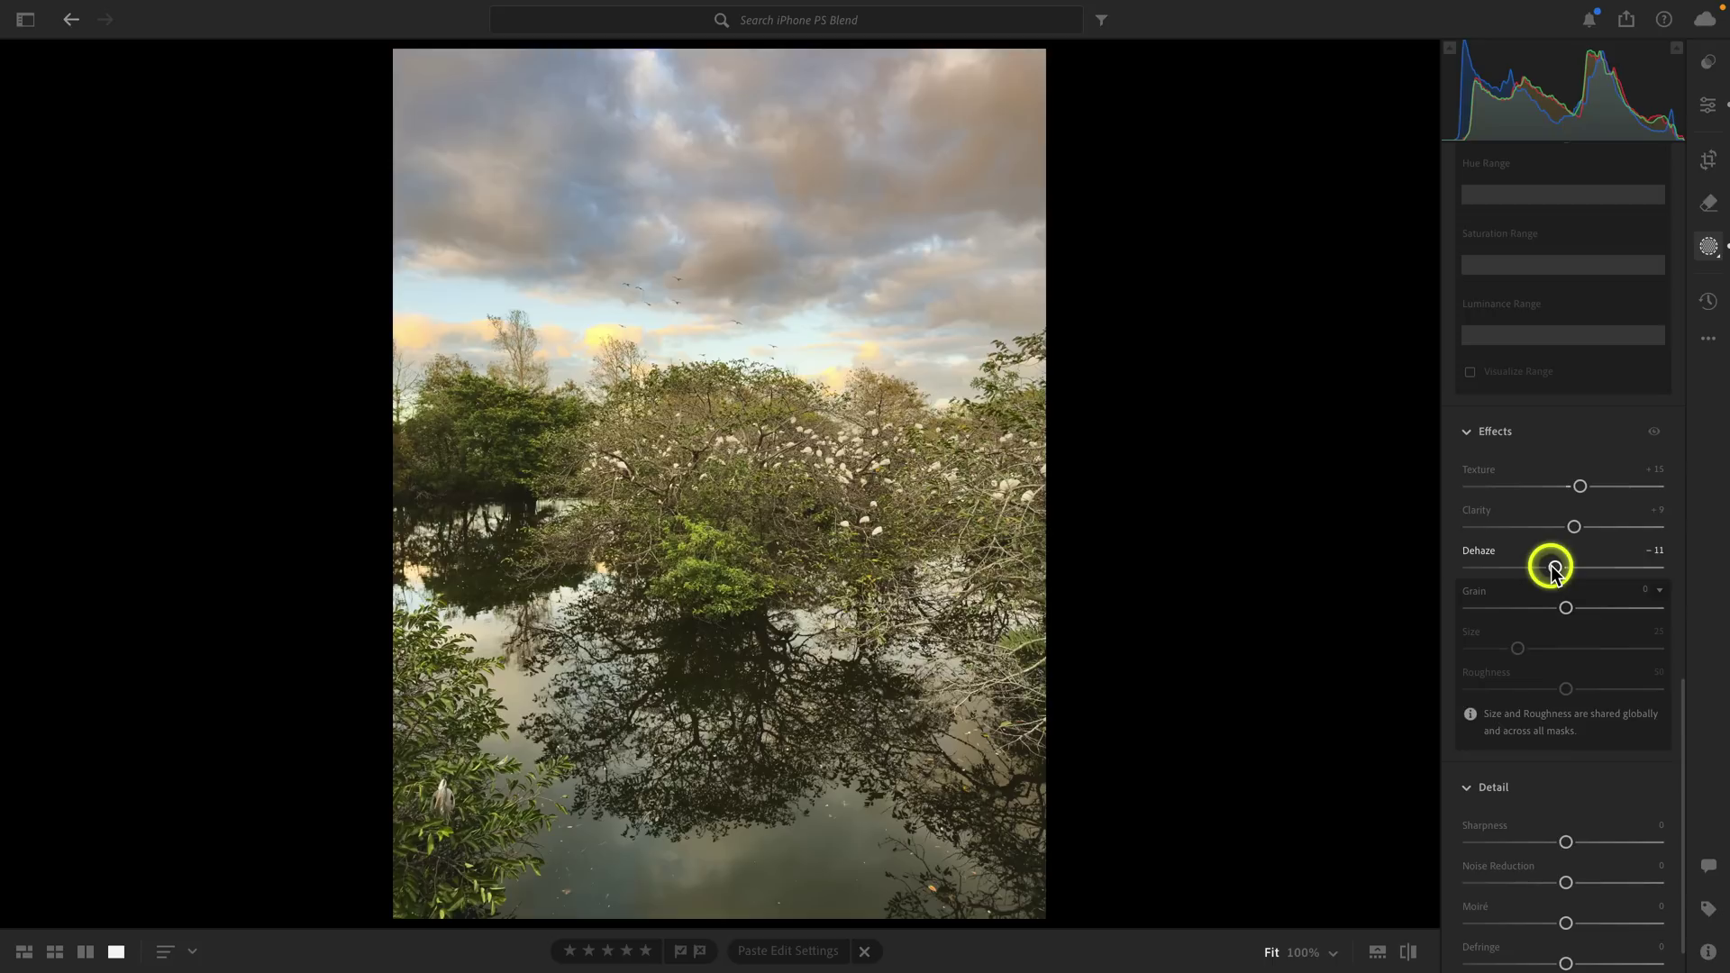
scroll(1549, 565, up, 15)
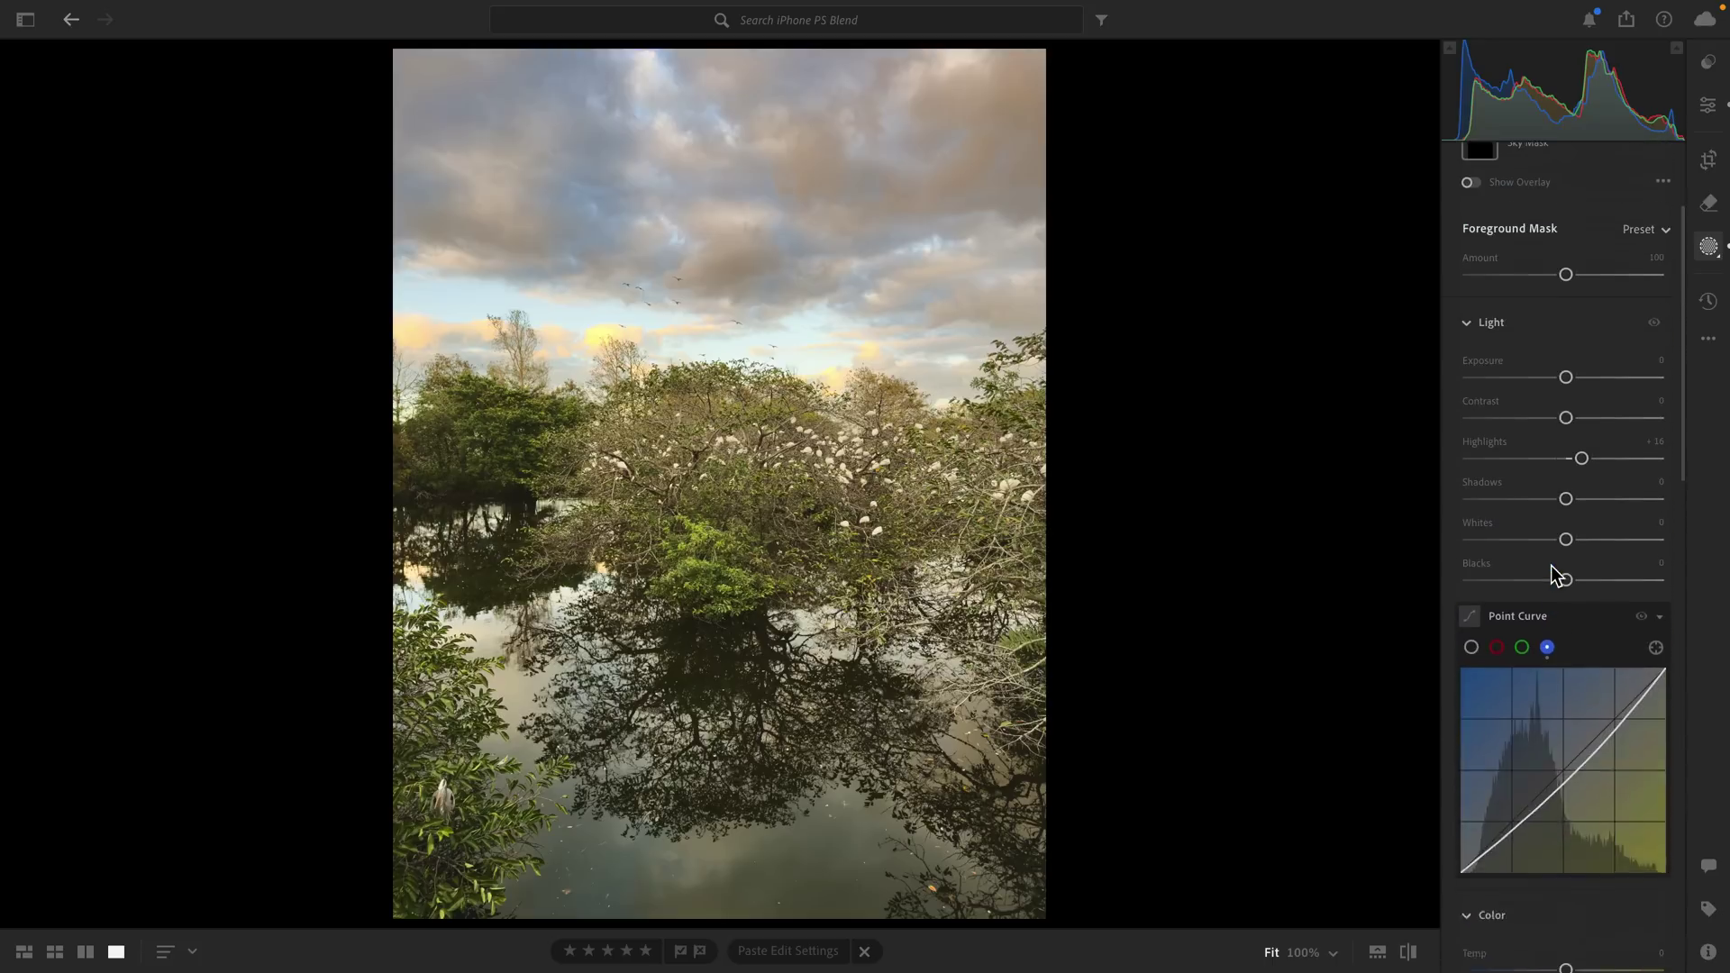
drag(1581, 582, 1561, 631)
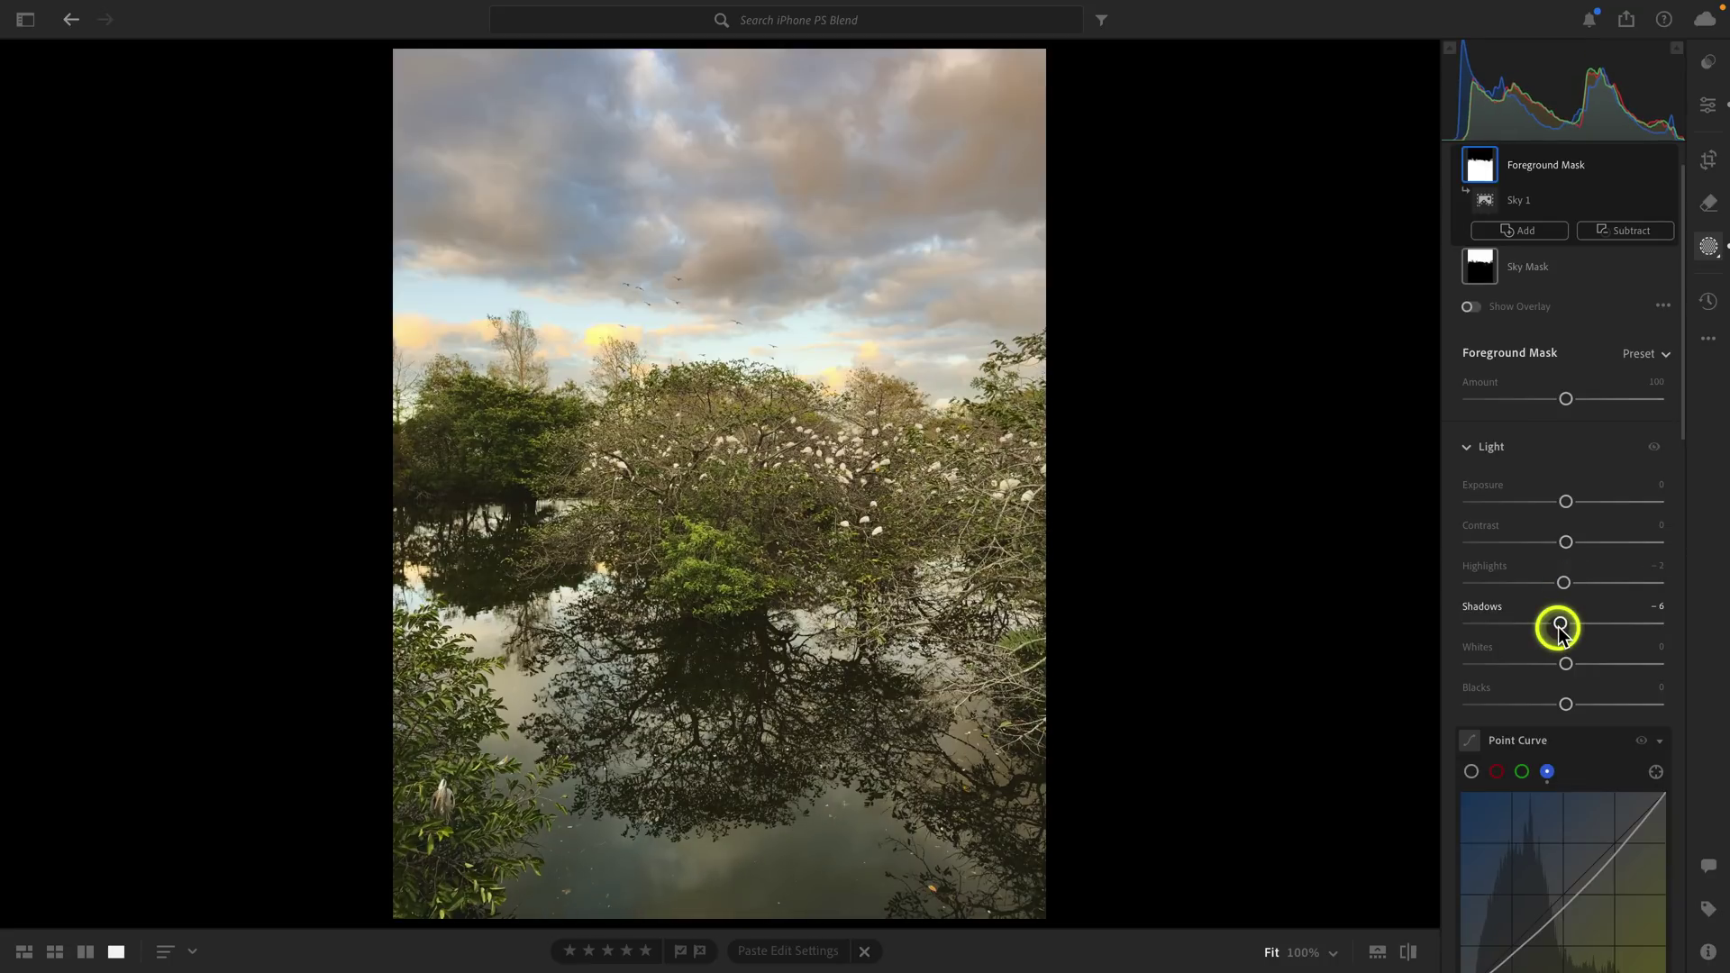
Step: Toggle the Foreground Mask off and on to compare, leaving it on
click(1665, 168)
click(1667, 169)
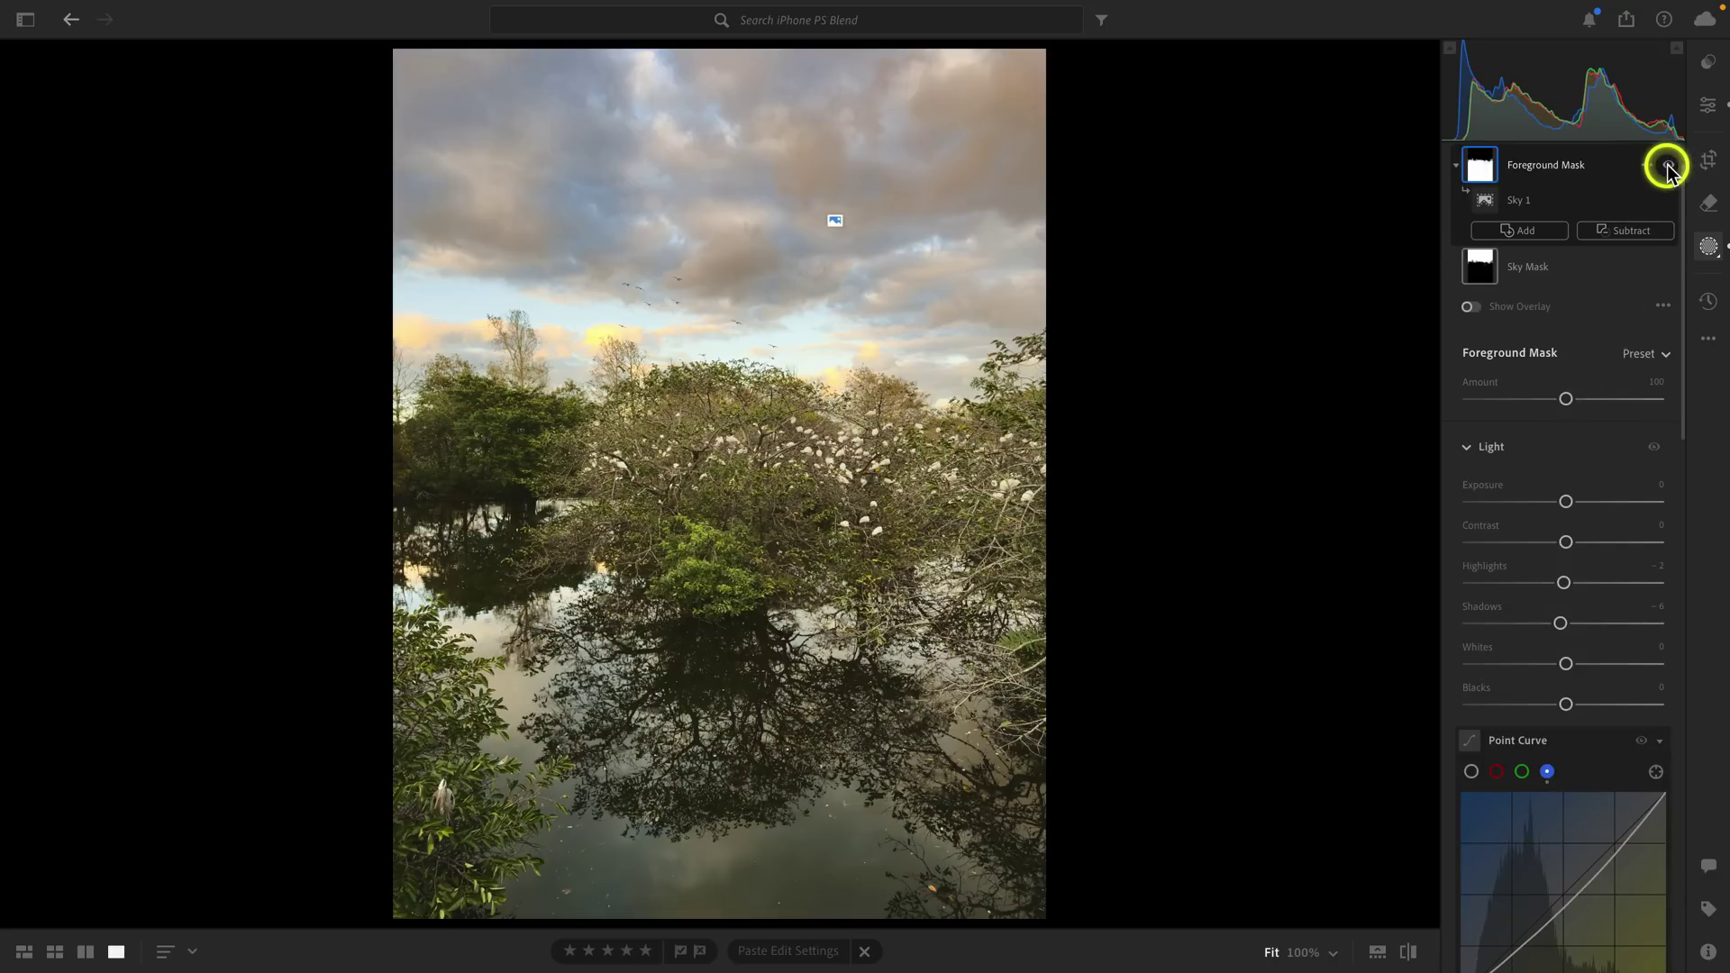
click(1667, 168)
click(1667, 168)
click(1667, 168)
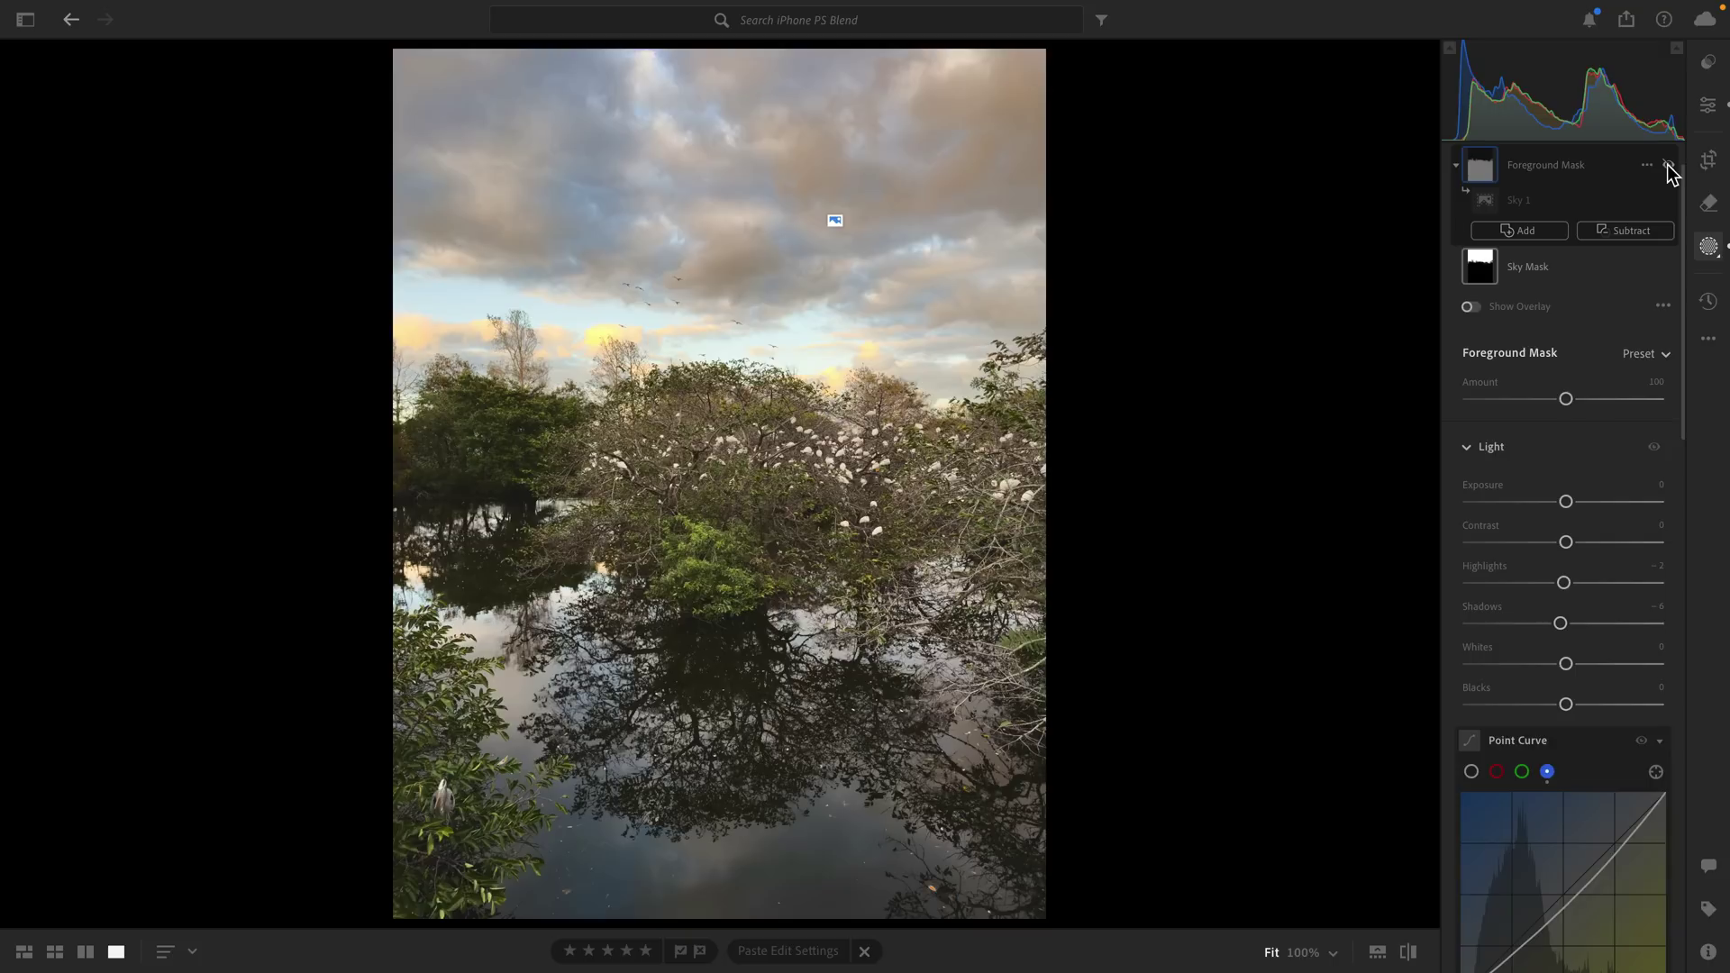
click(1667, 168)
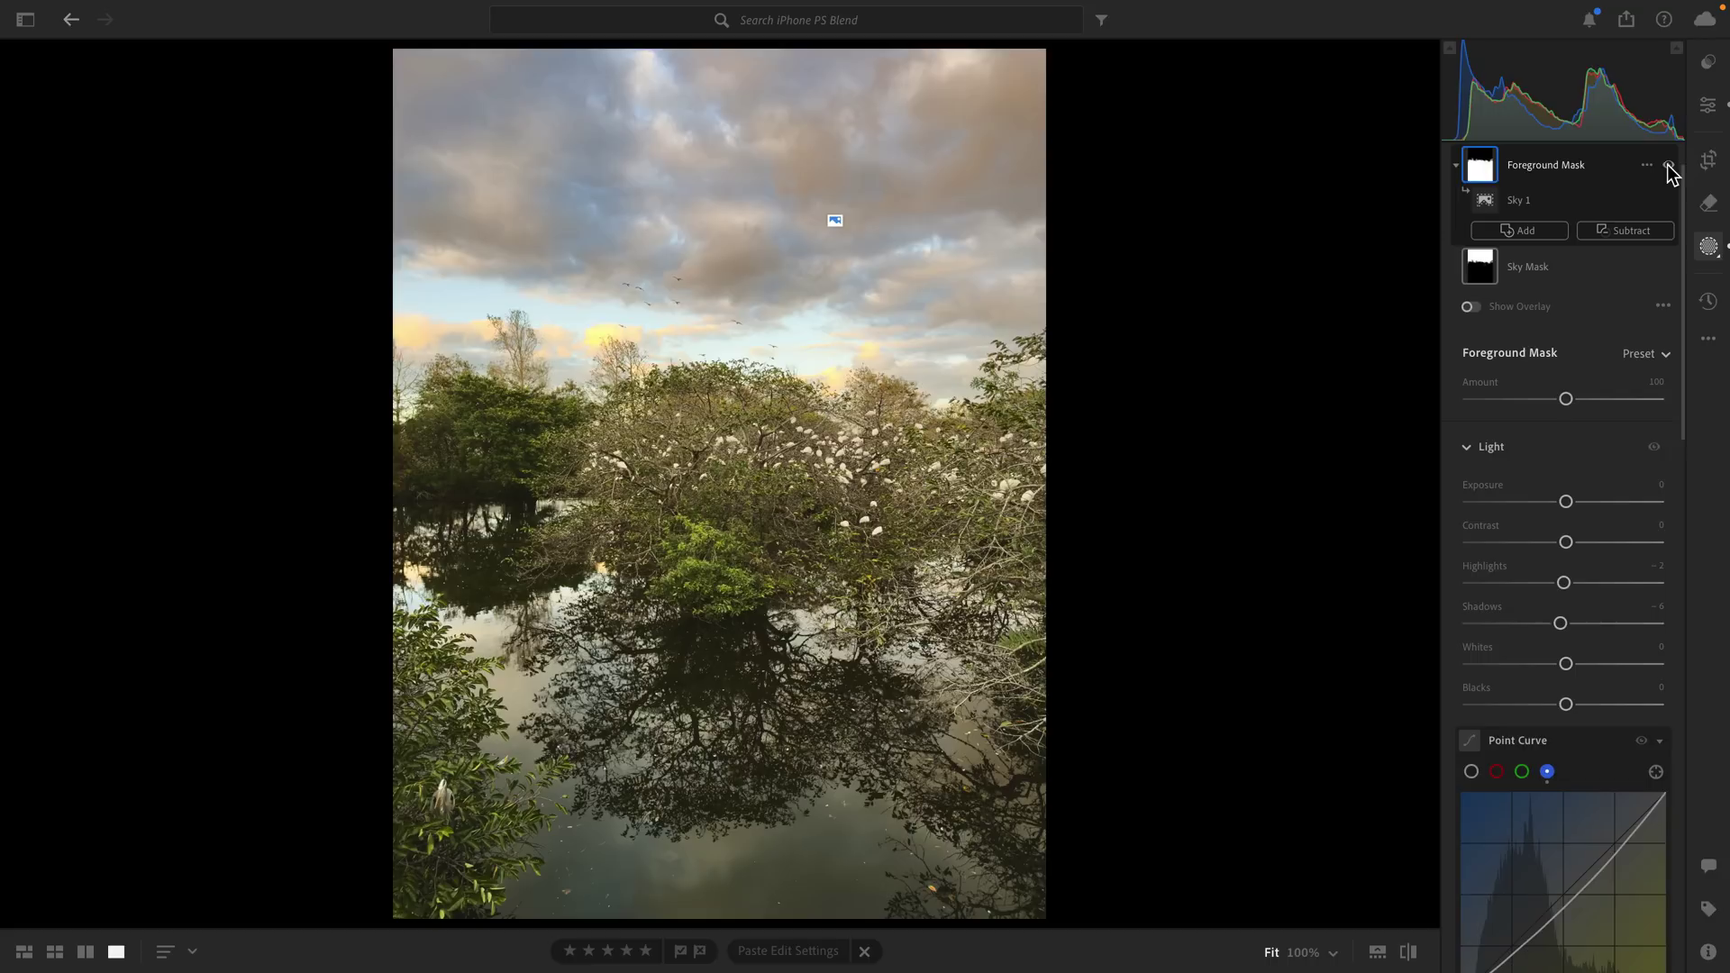
Step: Compare the edit with the original, then show the iPhone PS Blend album as a square grid
click(1707, 107)
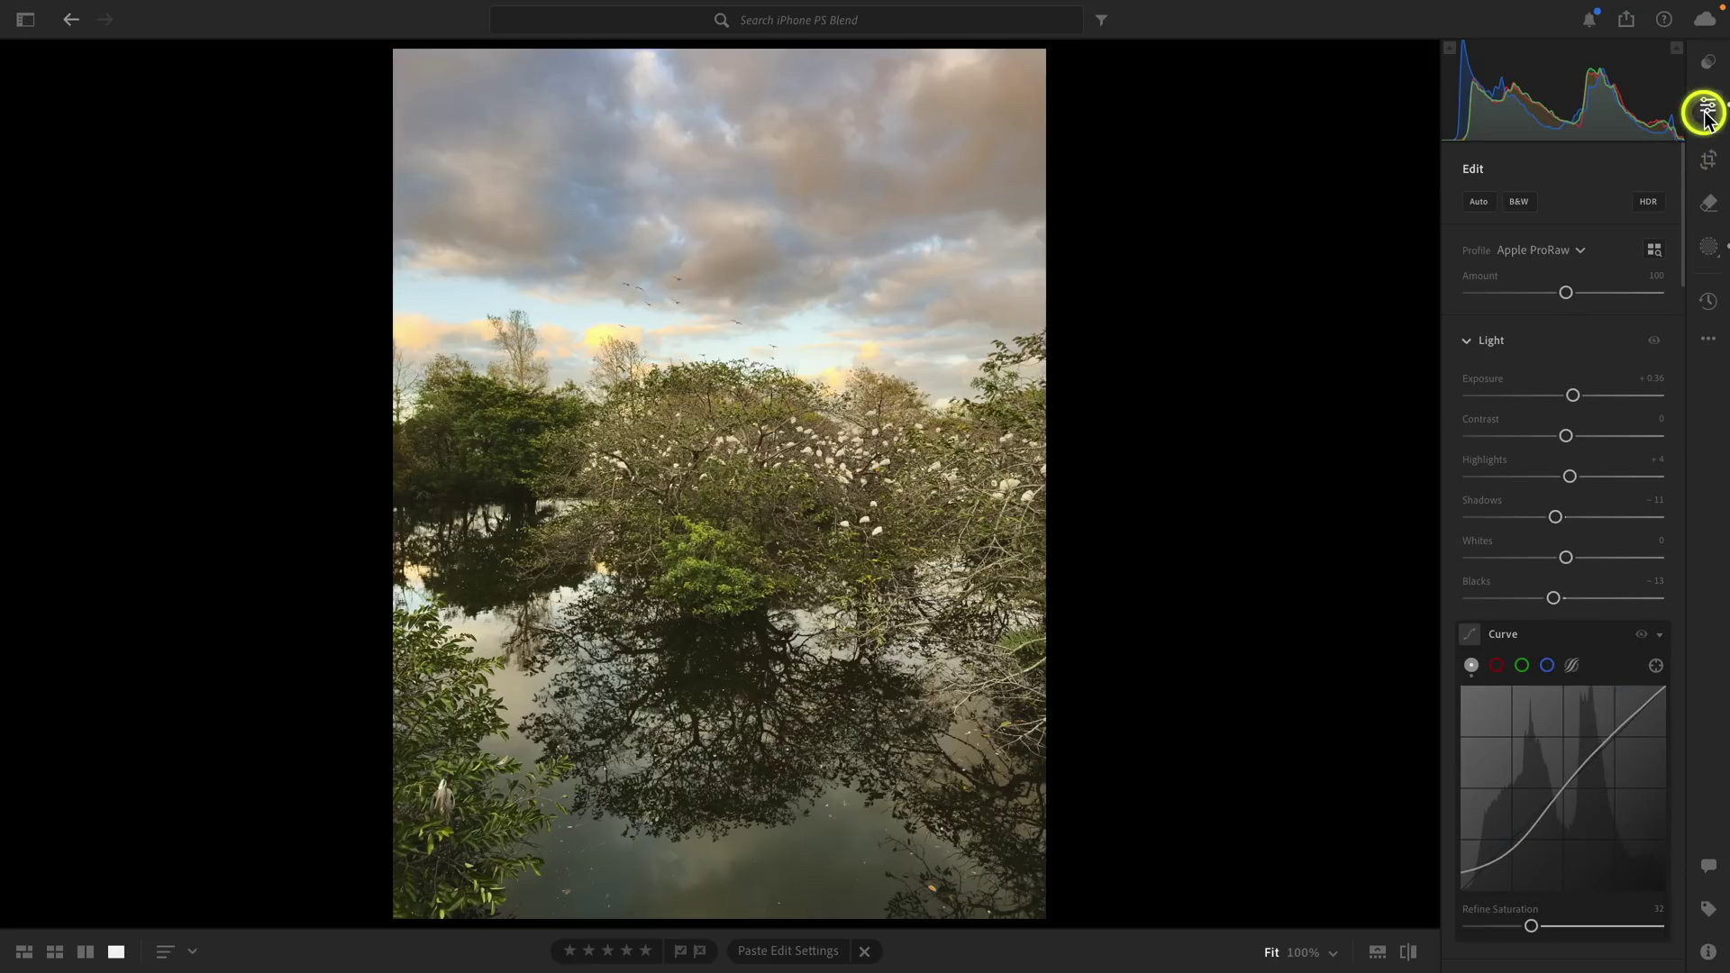
key(backslash)
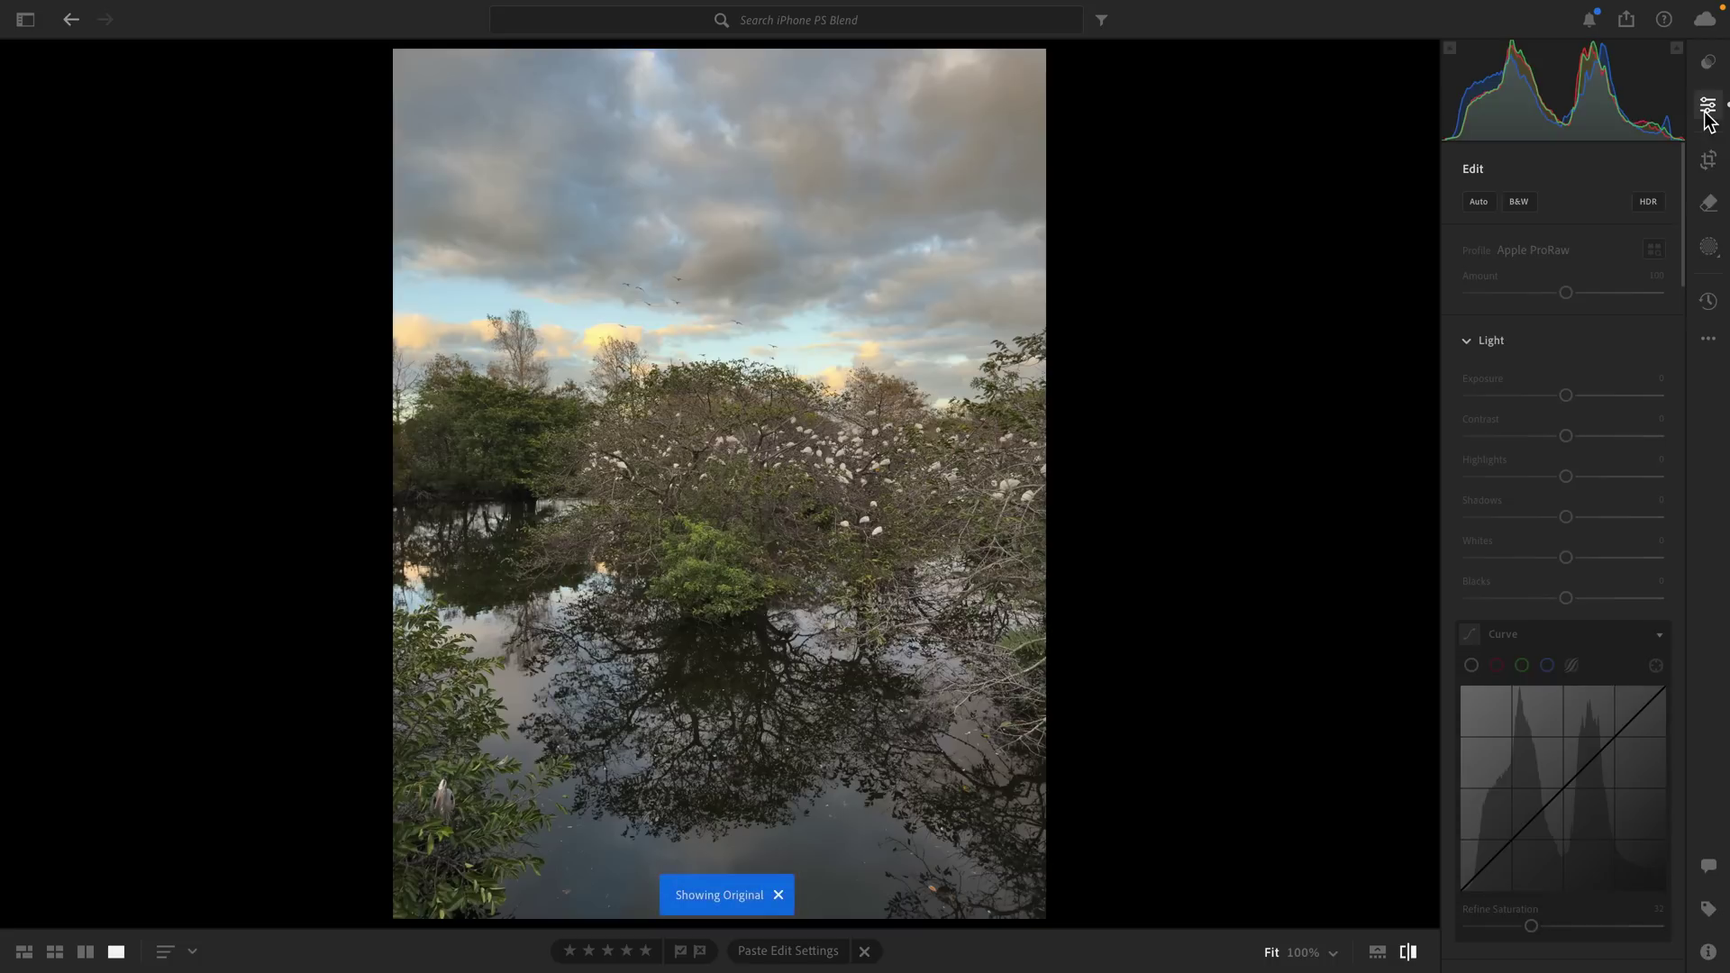
key(backslash)
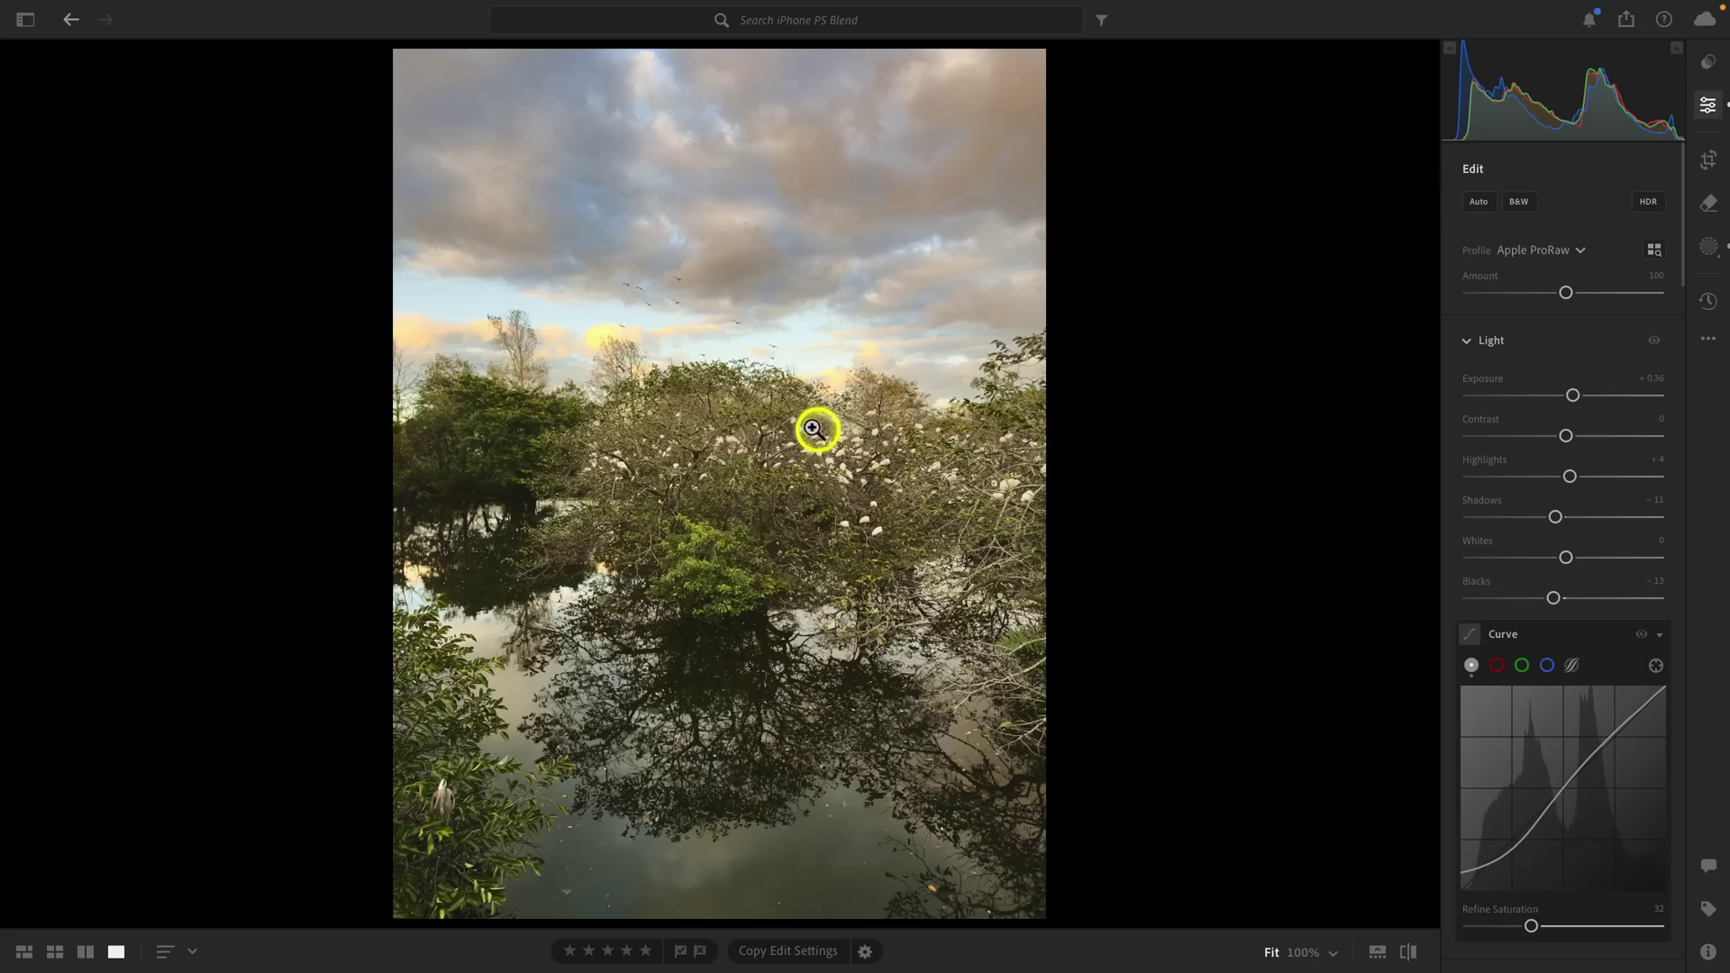
key(g)
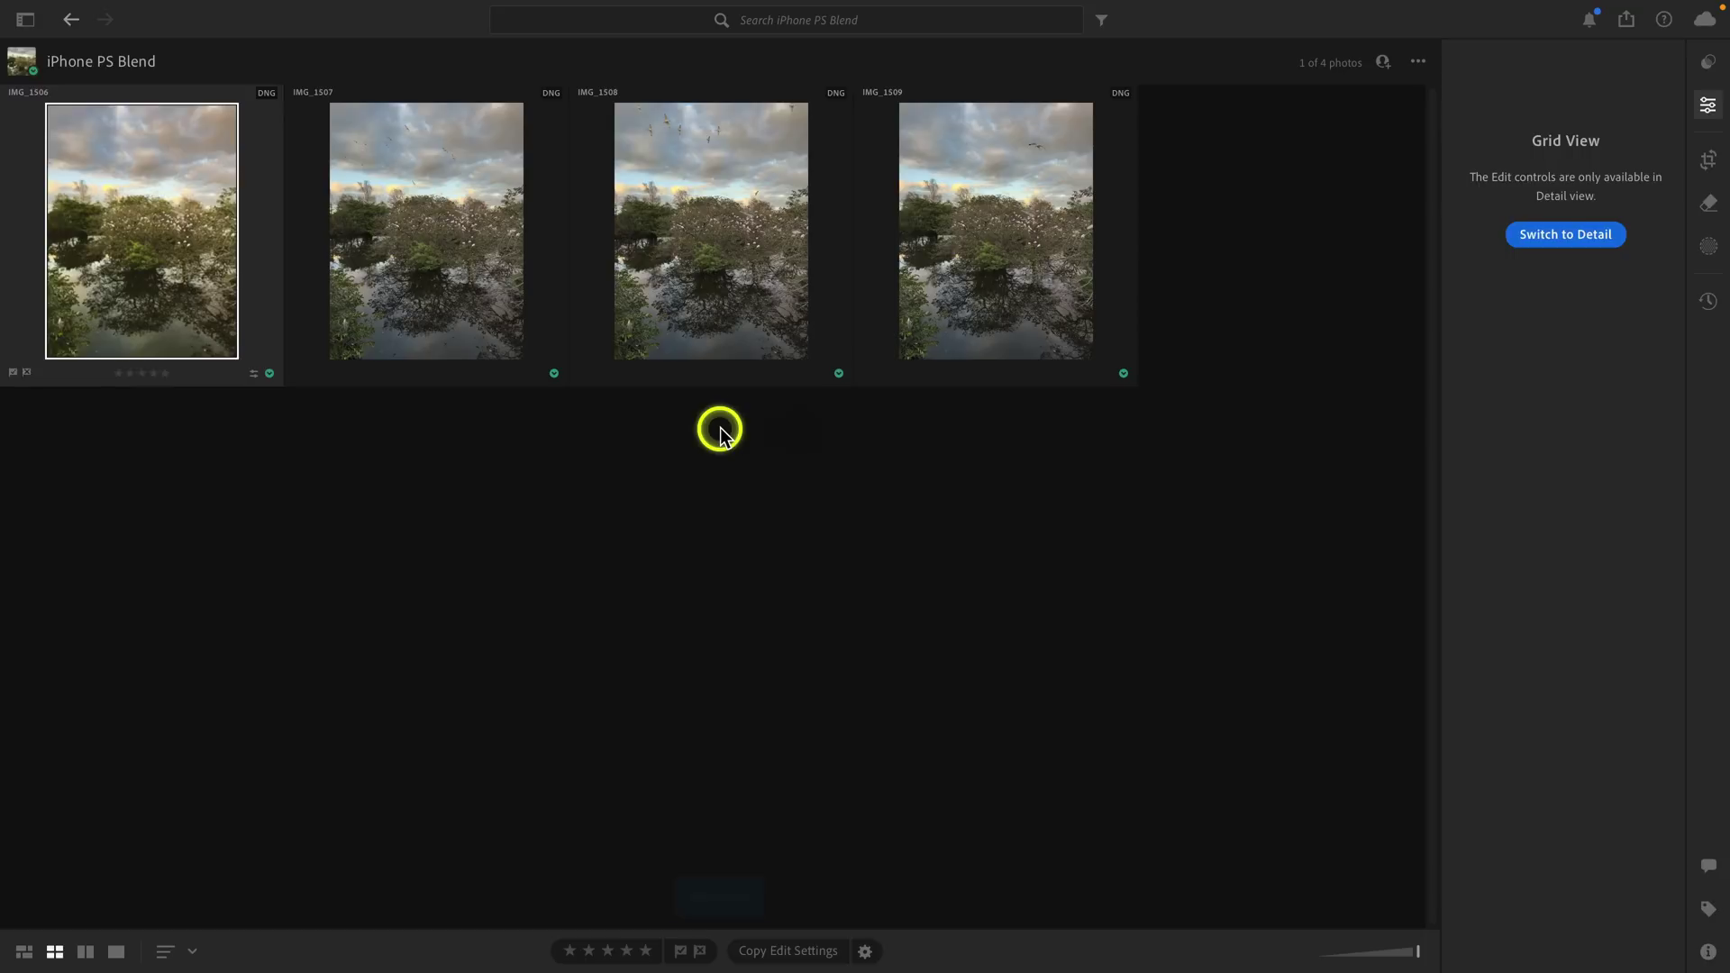
Step: Copy IMG_1506's modified edit settings, including both masks
click(864, 954)
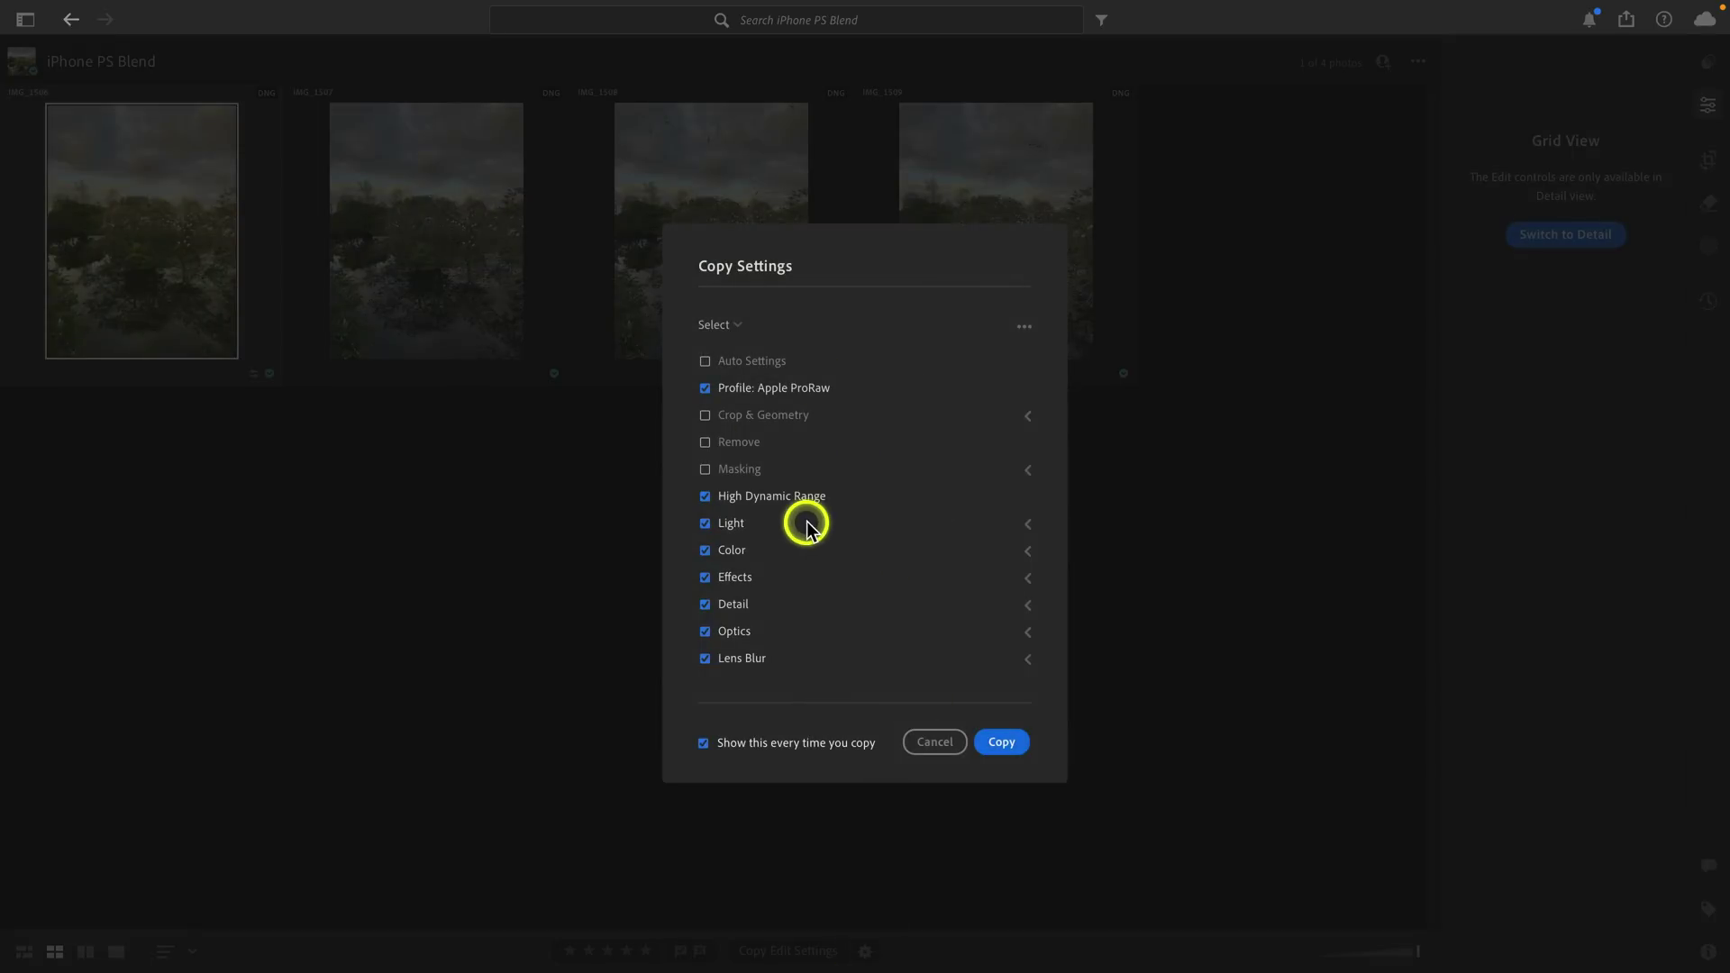
click(718, 328)
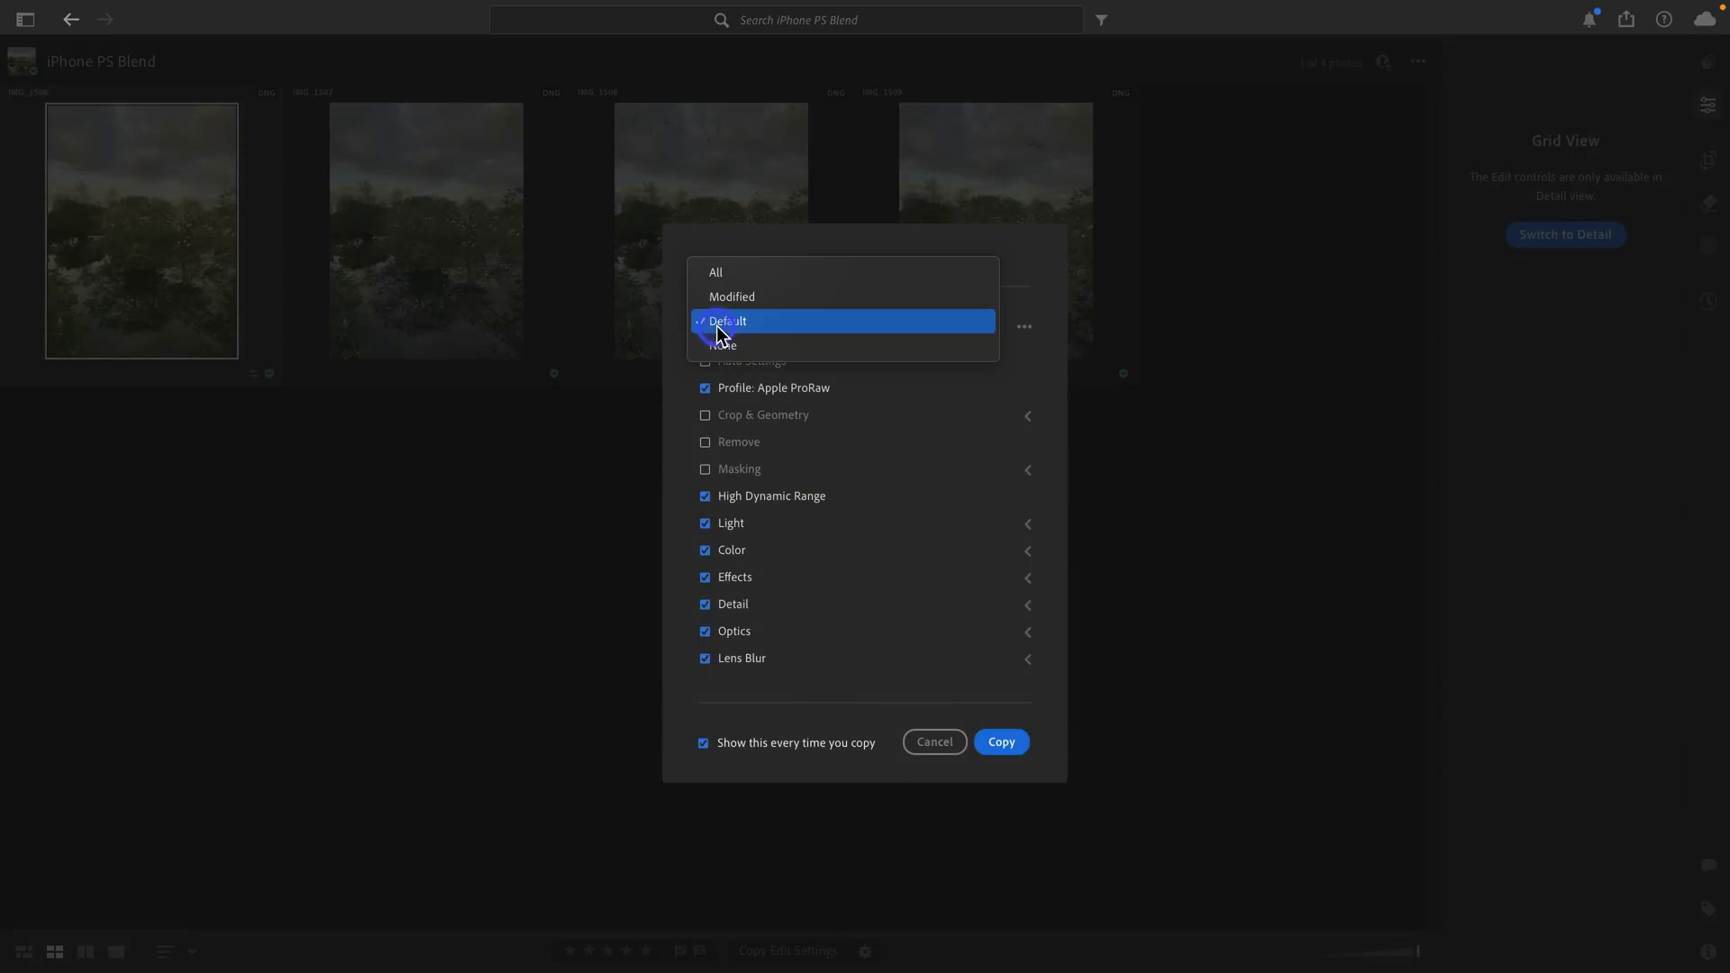
click(847, 300)
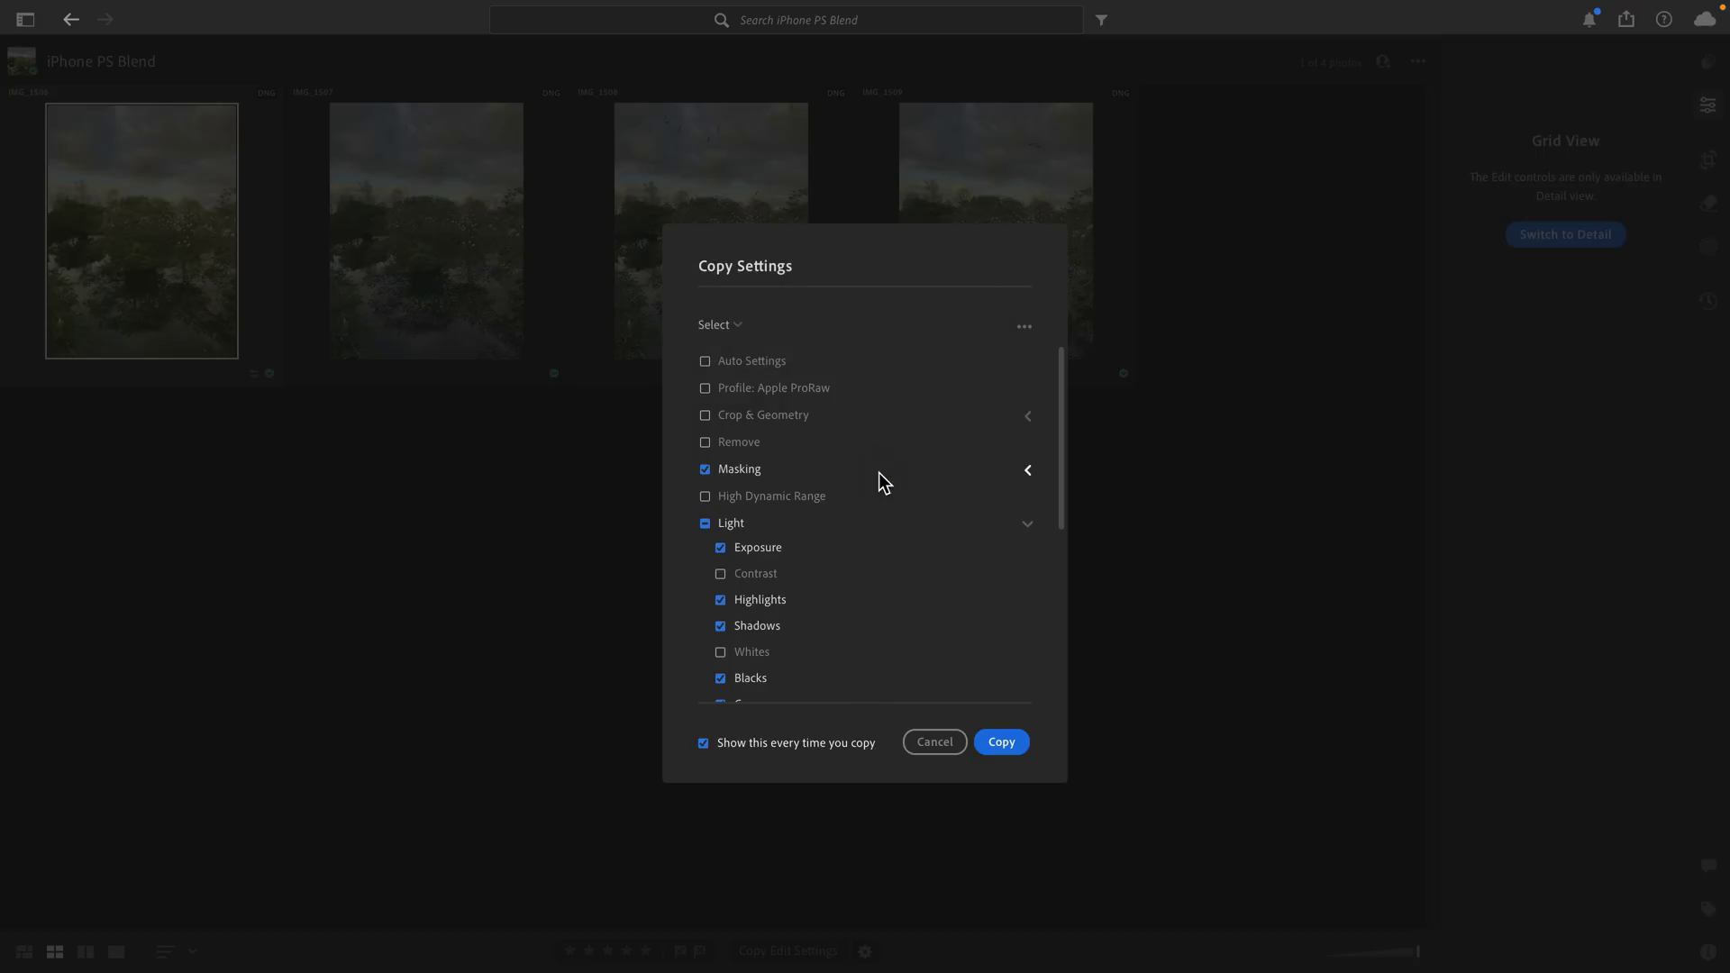
click(1027, 471)
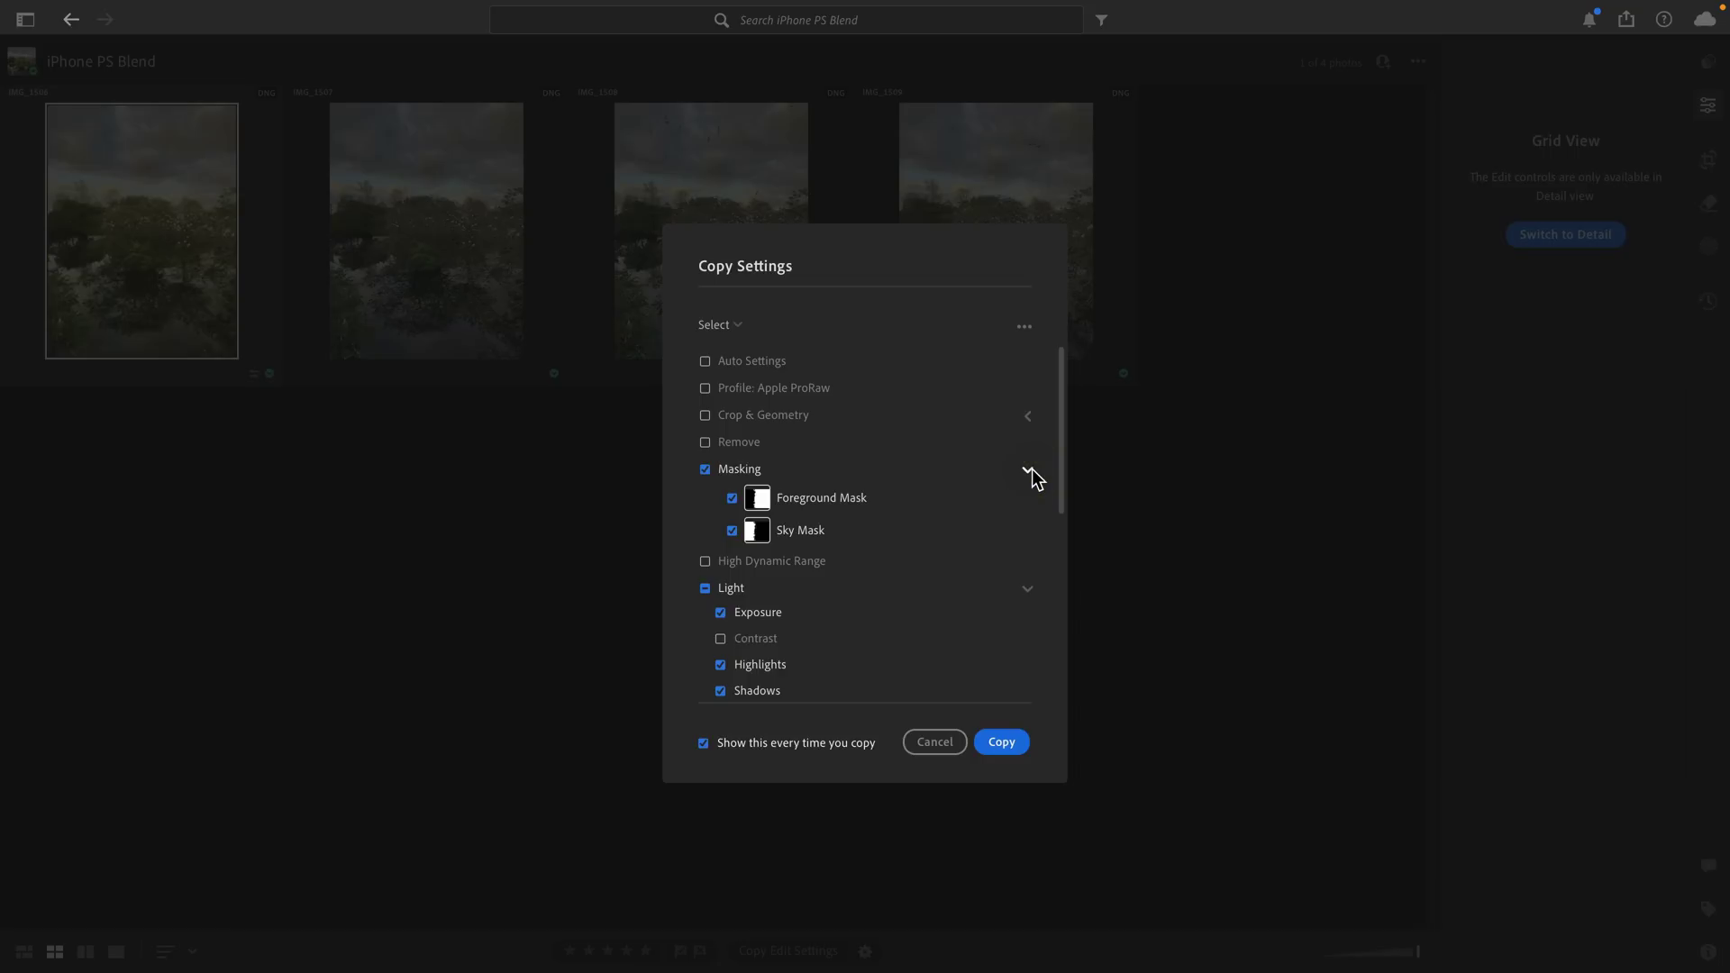
click(1027, 470)
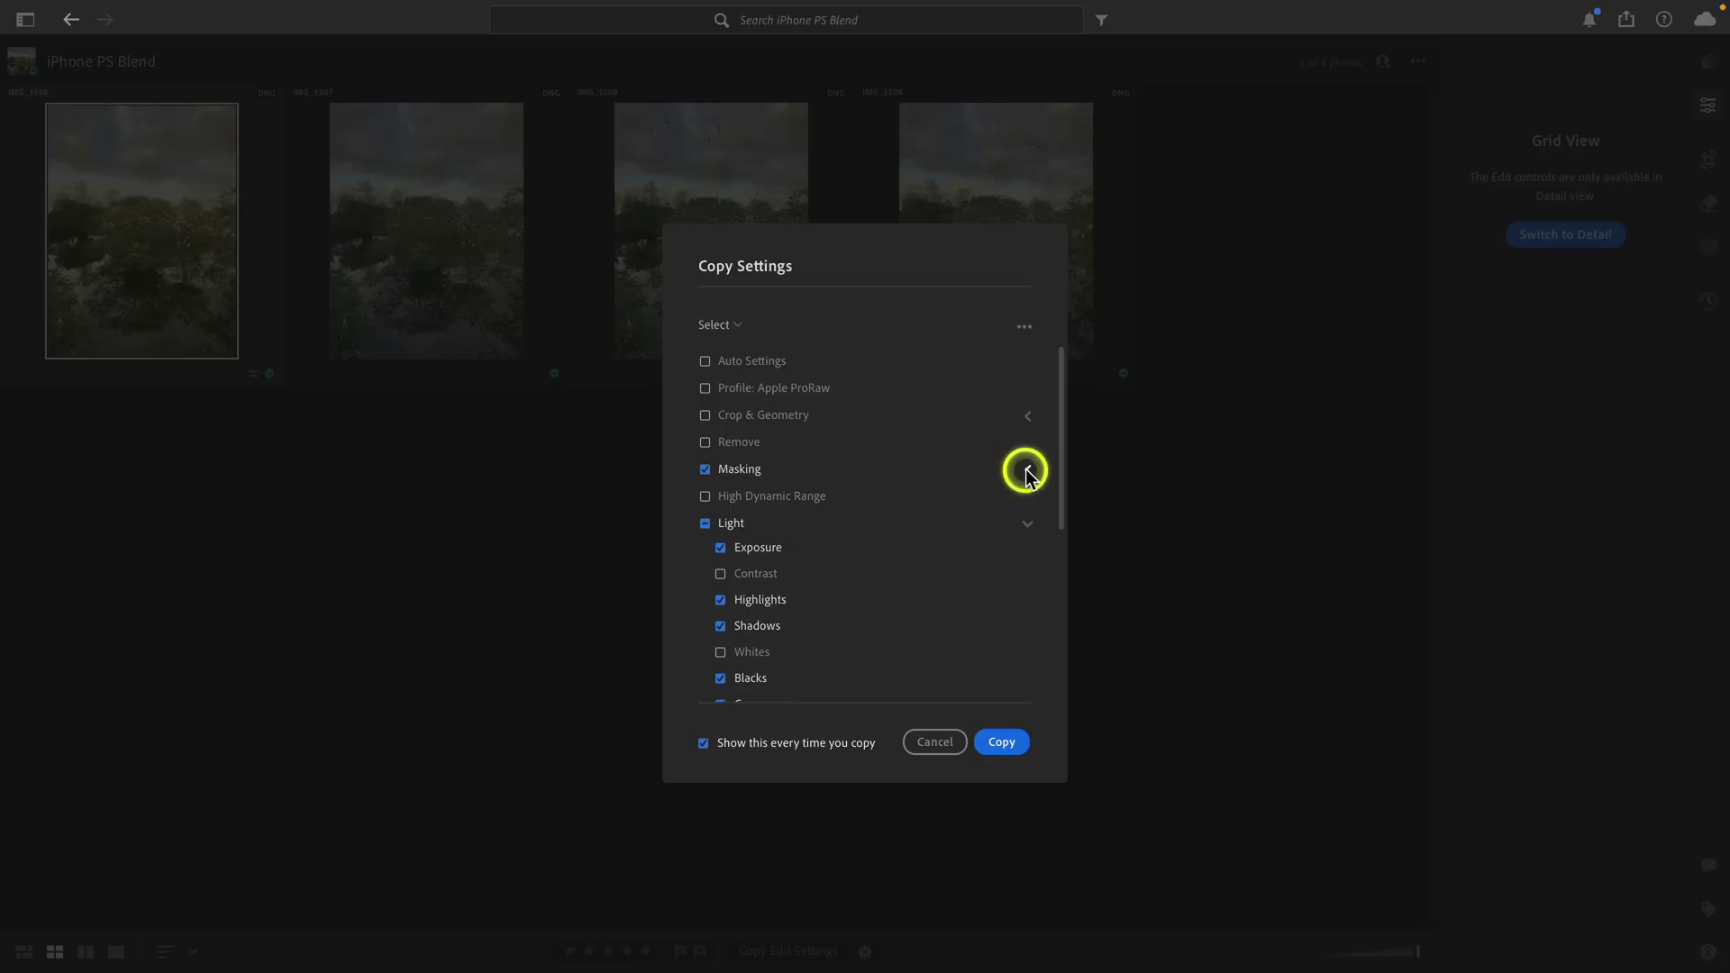
click(1006, 740)
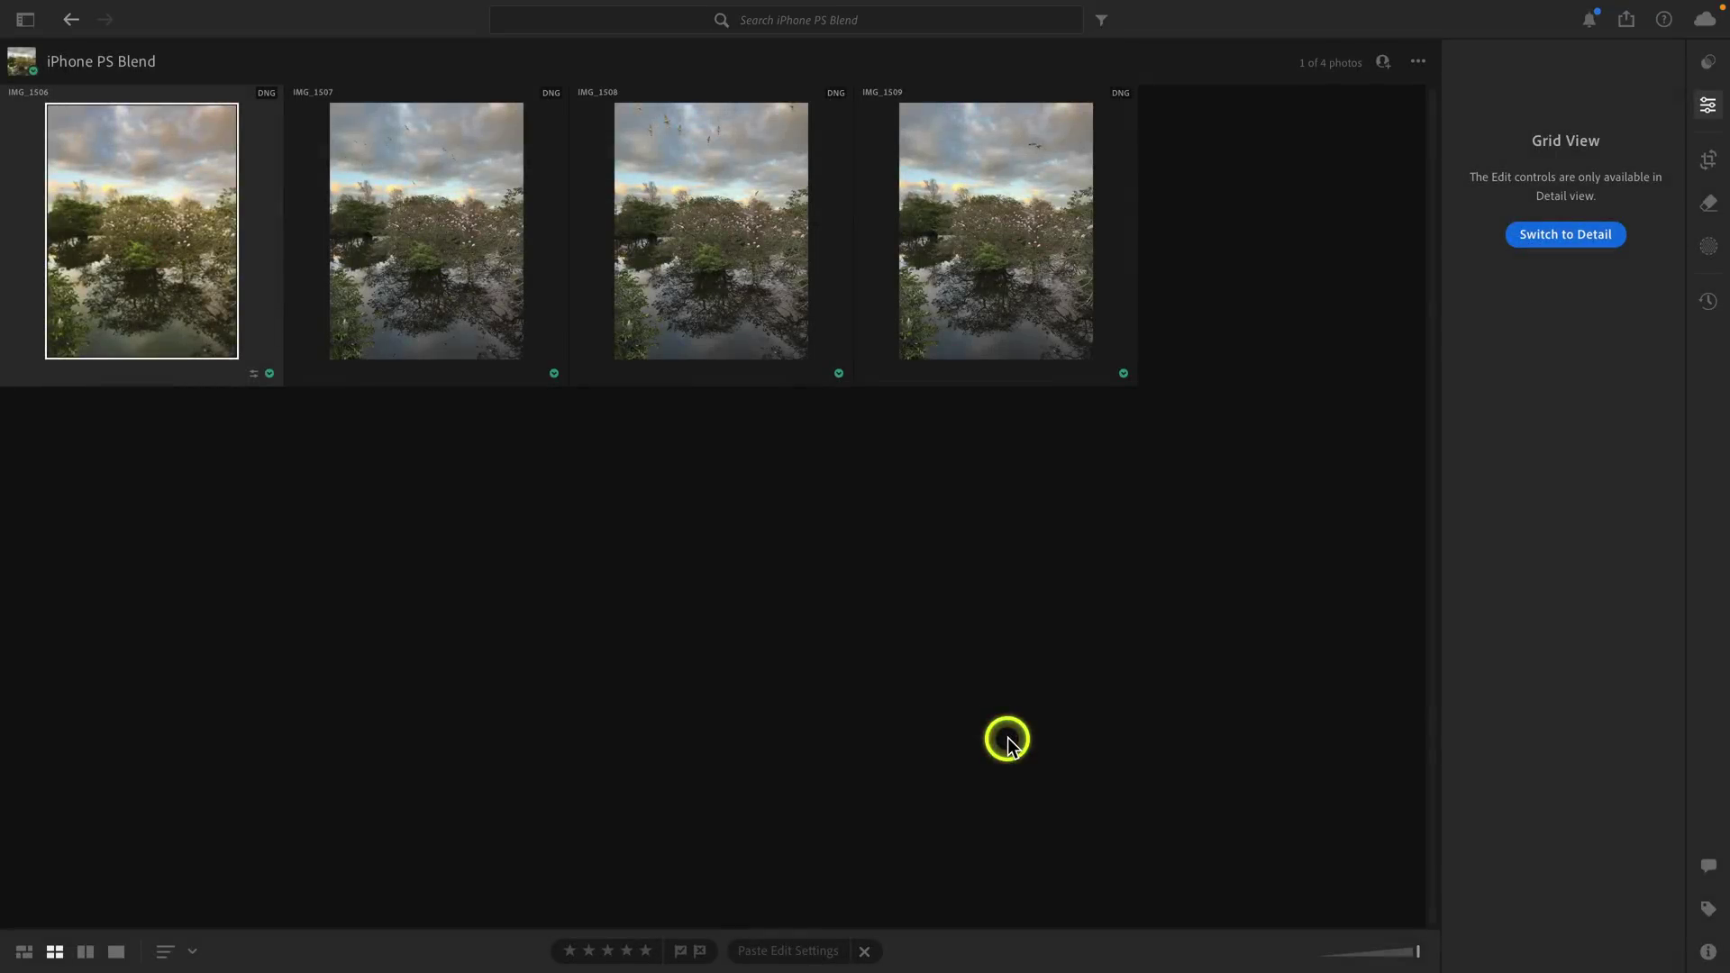
Step: Paste the edits onto IMG_1507–IMG_1509, replacing their masks, then view IMG_1506 large
click(477, 341)
shift+click(961, 326)
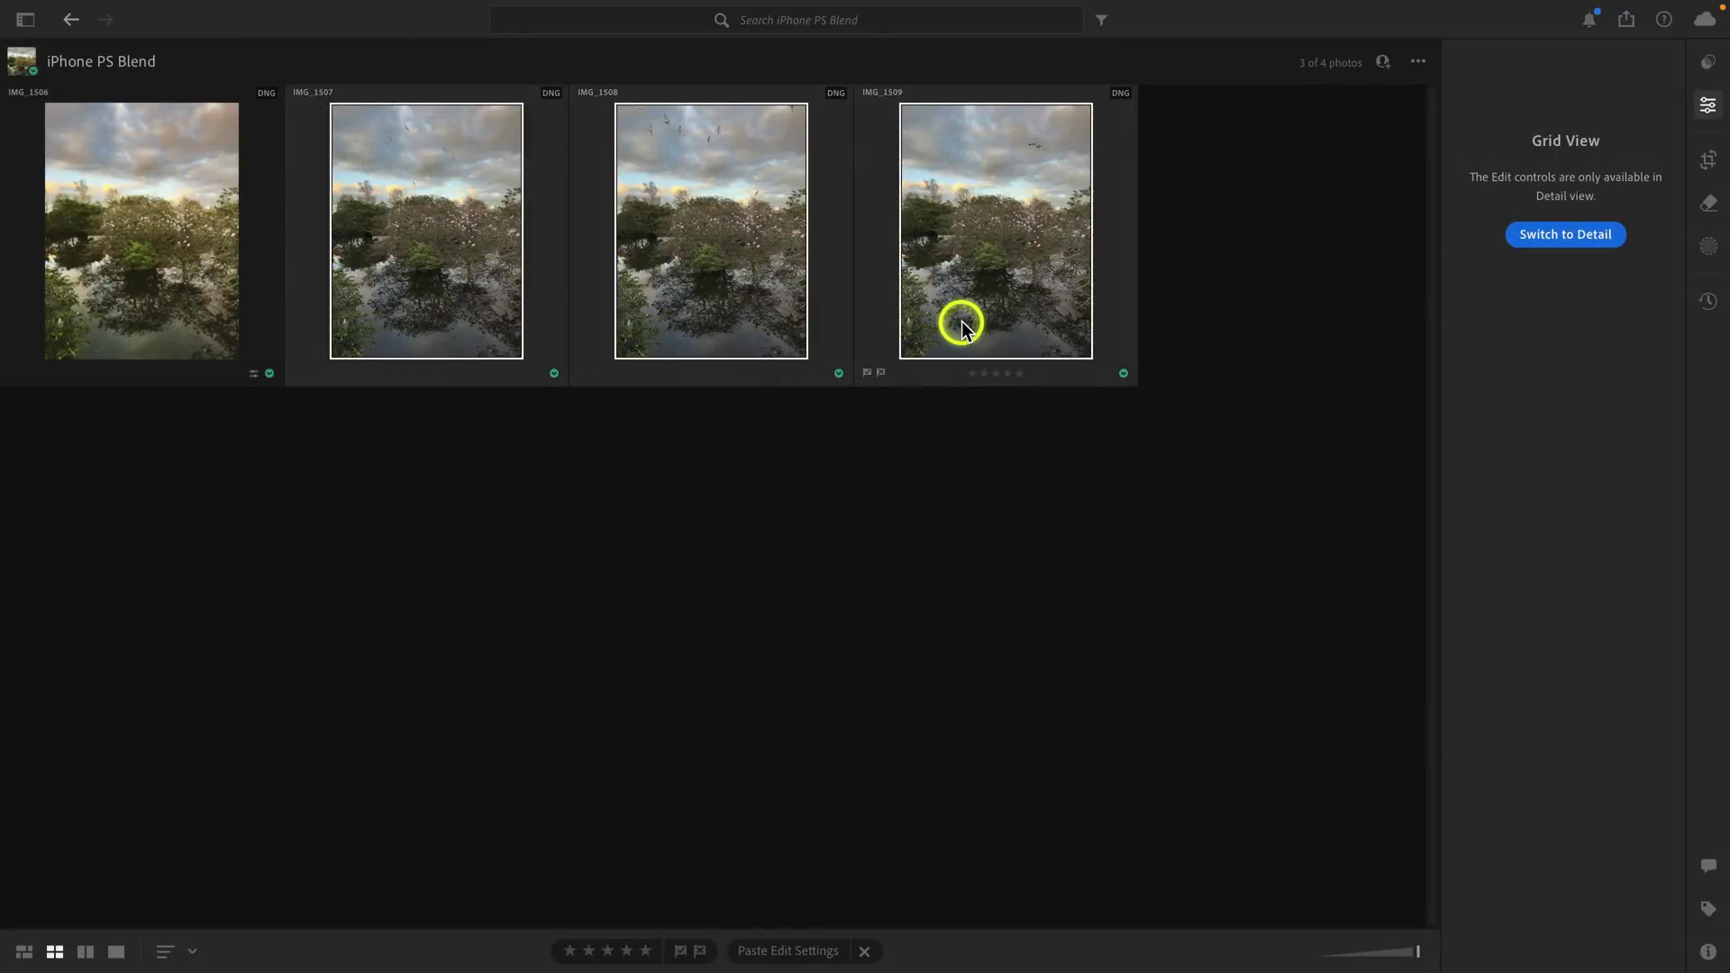
click(801, 954)
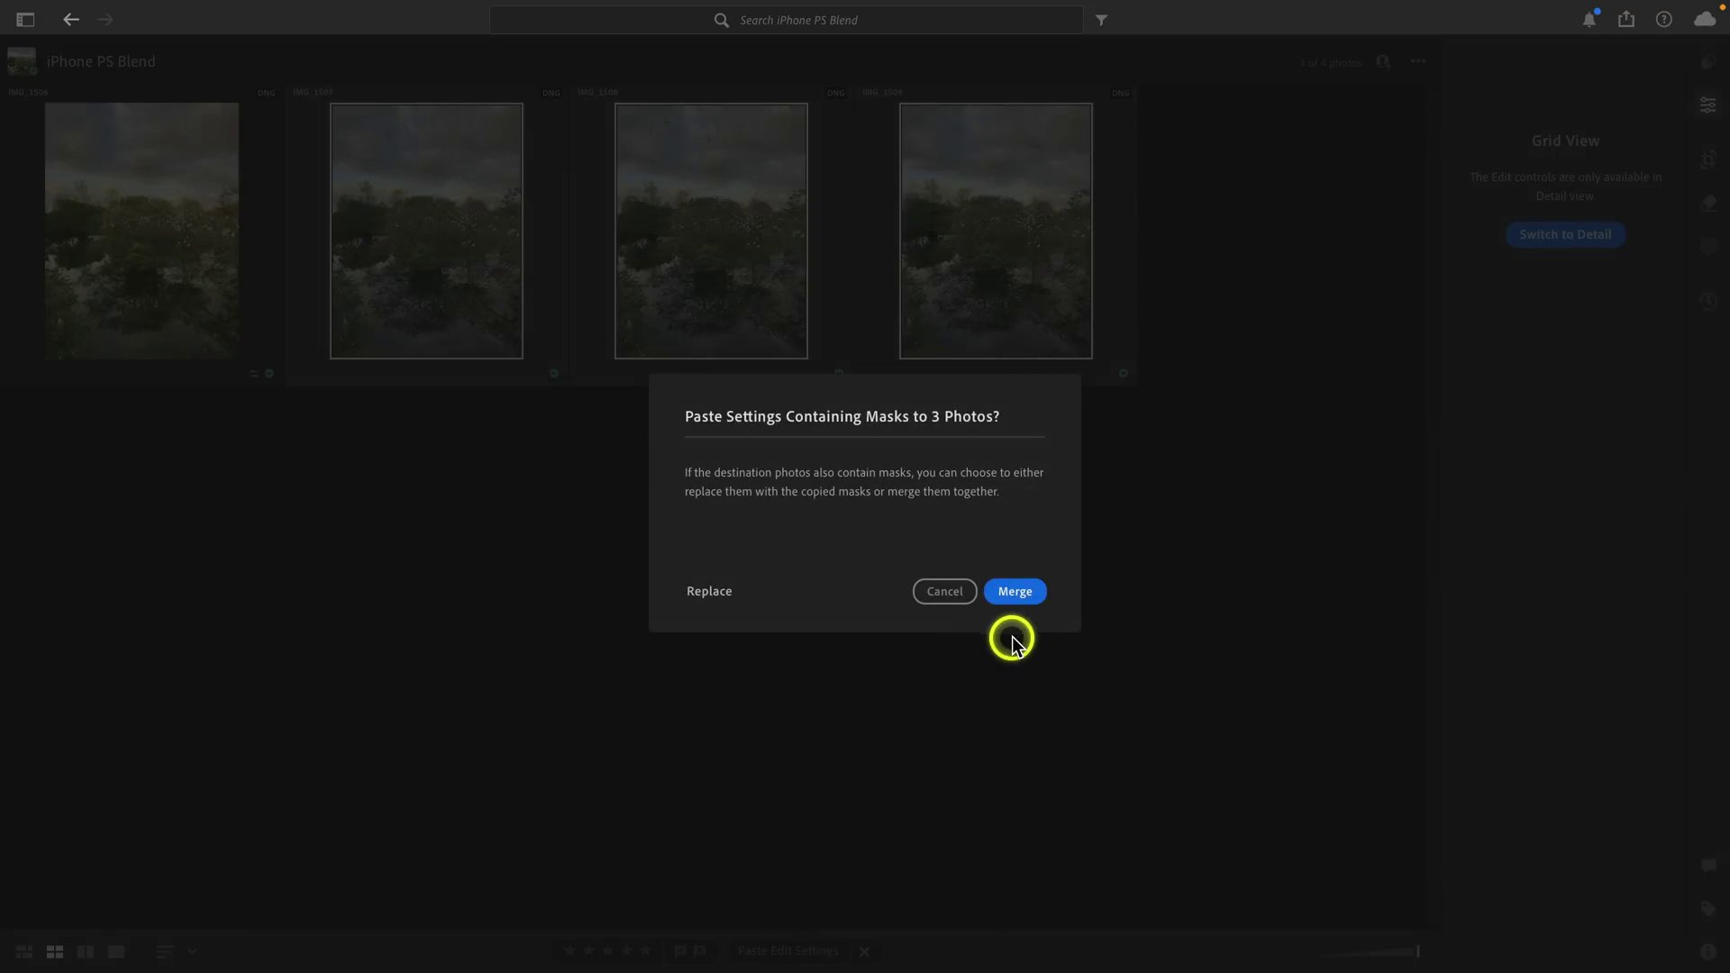
click(833, 674)
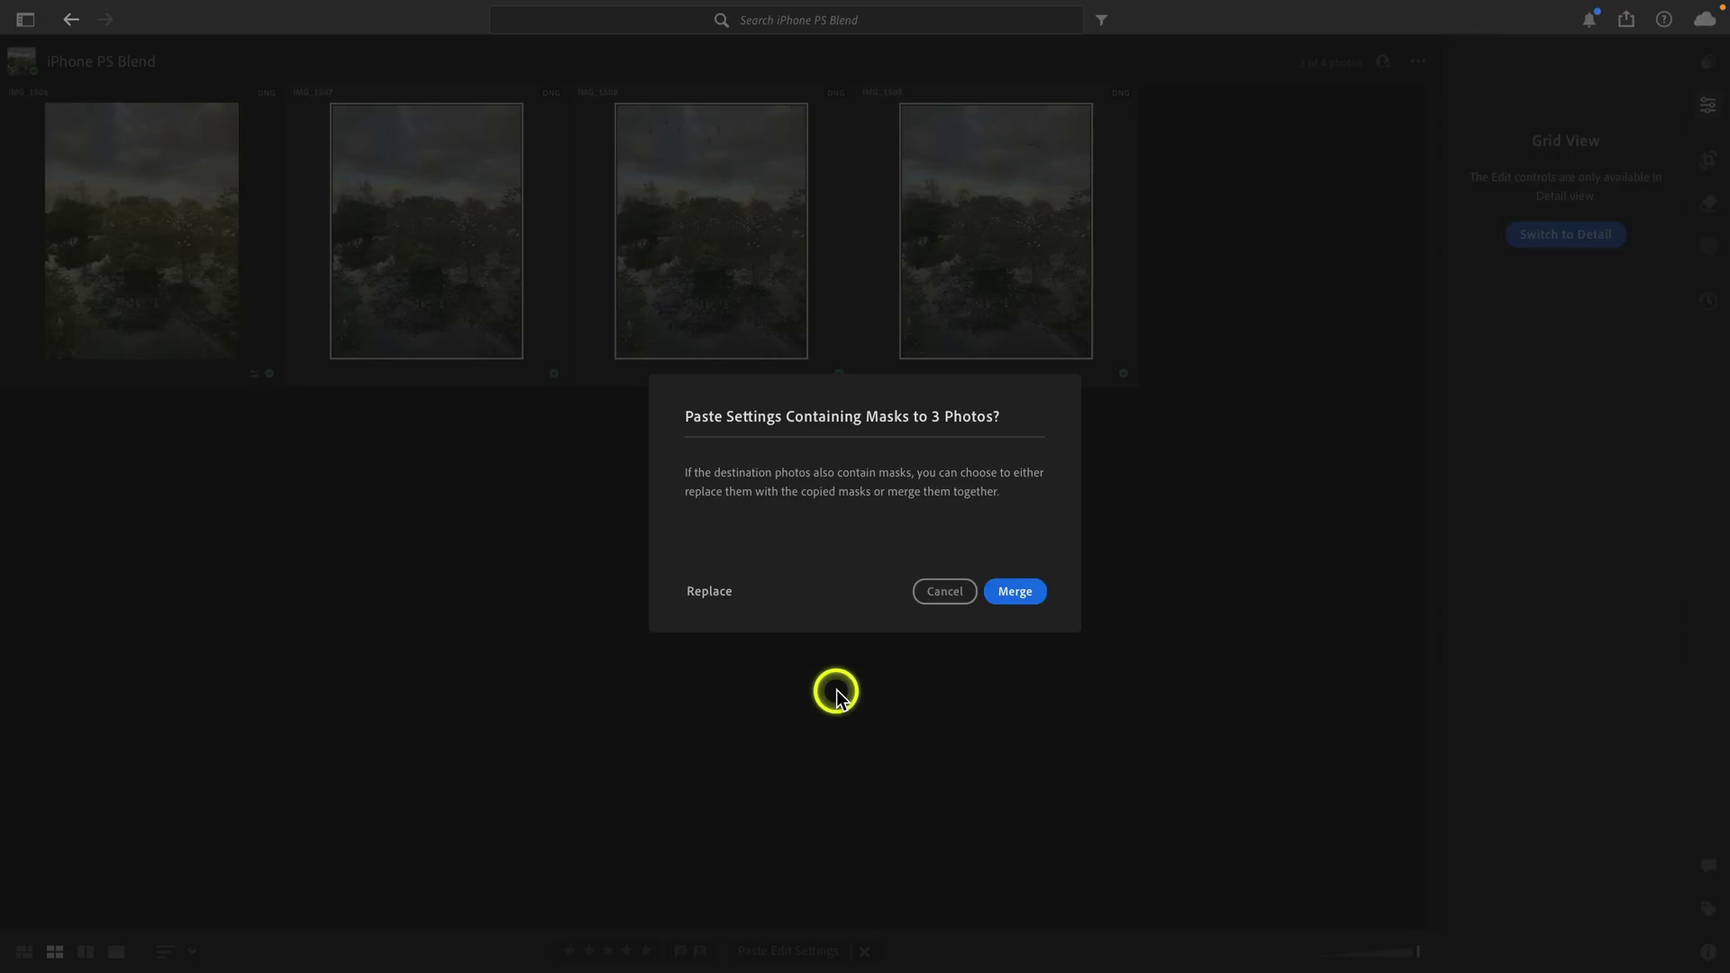
click(710, 593)
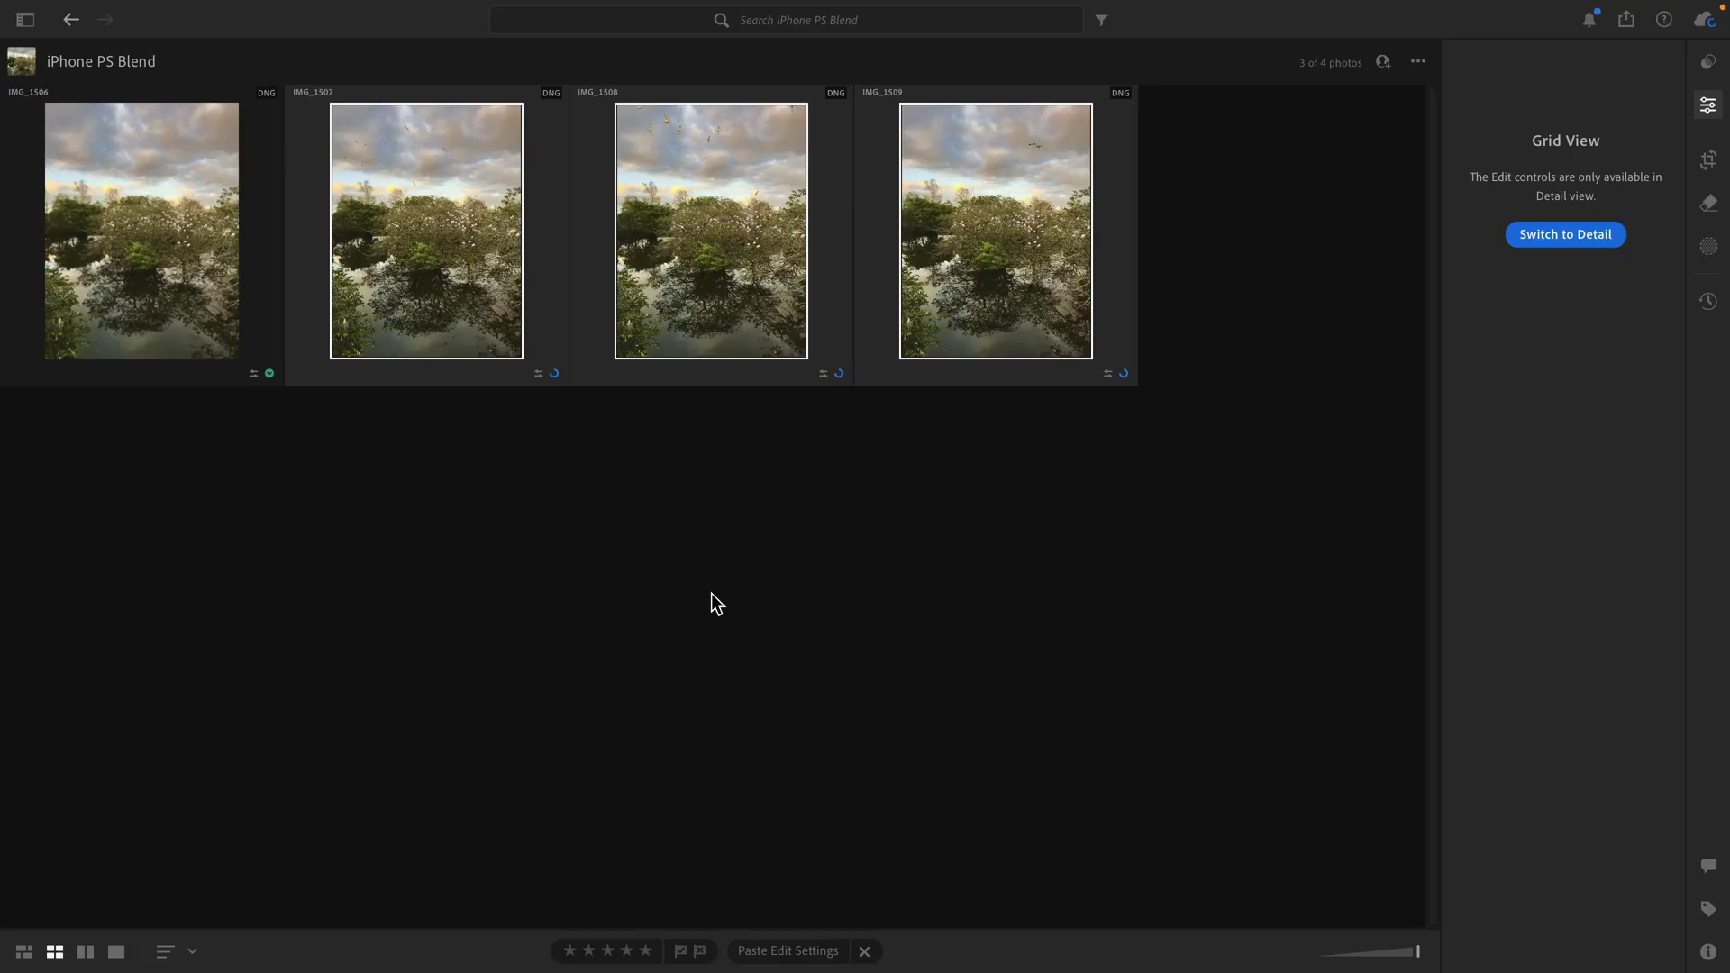
double_click(100, 289)
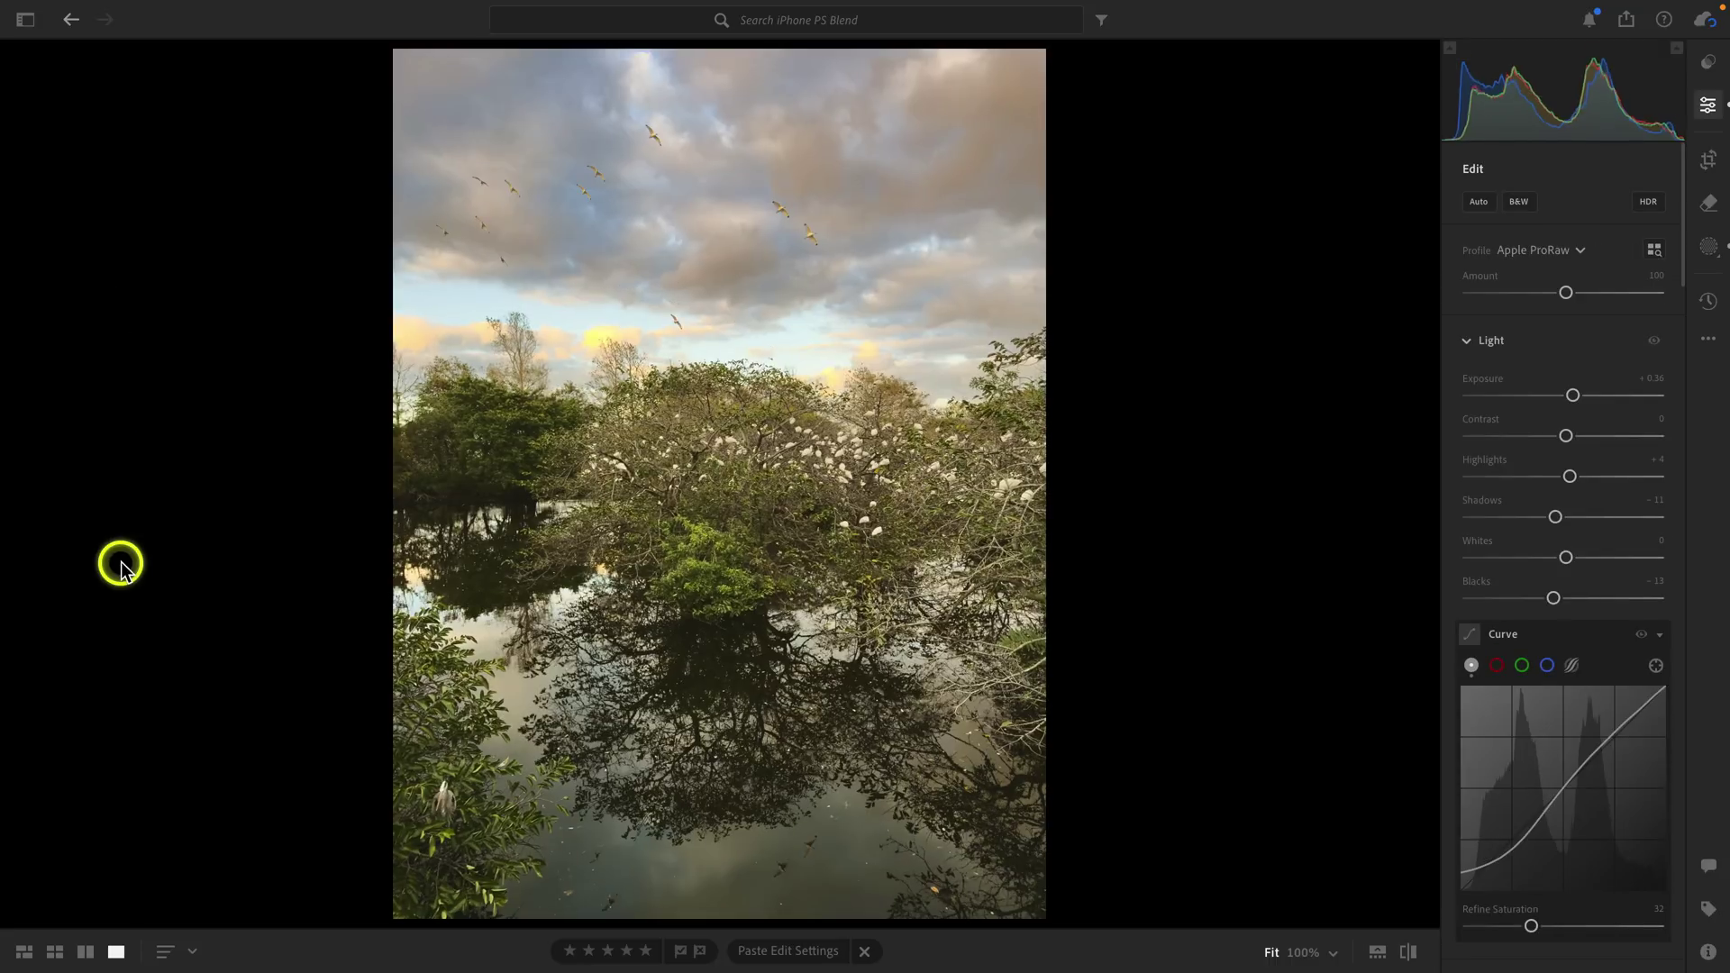
Step: Step to the next photo to confirm it carries the pasted edits
key(Right)
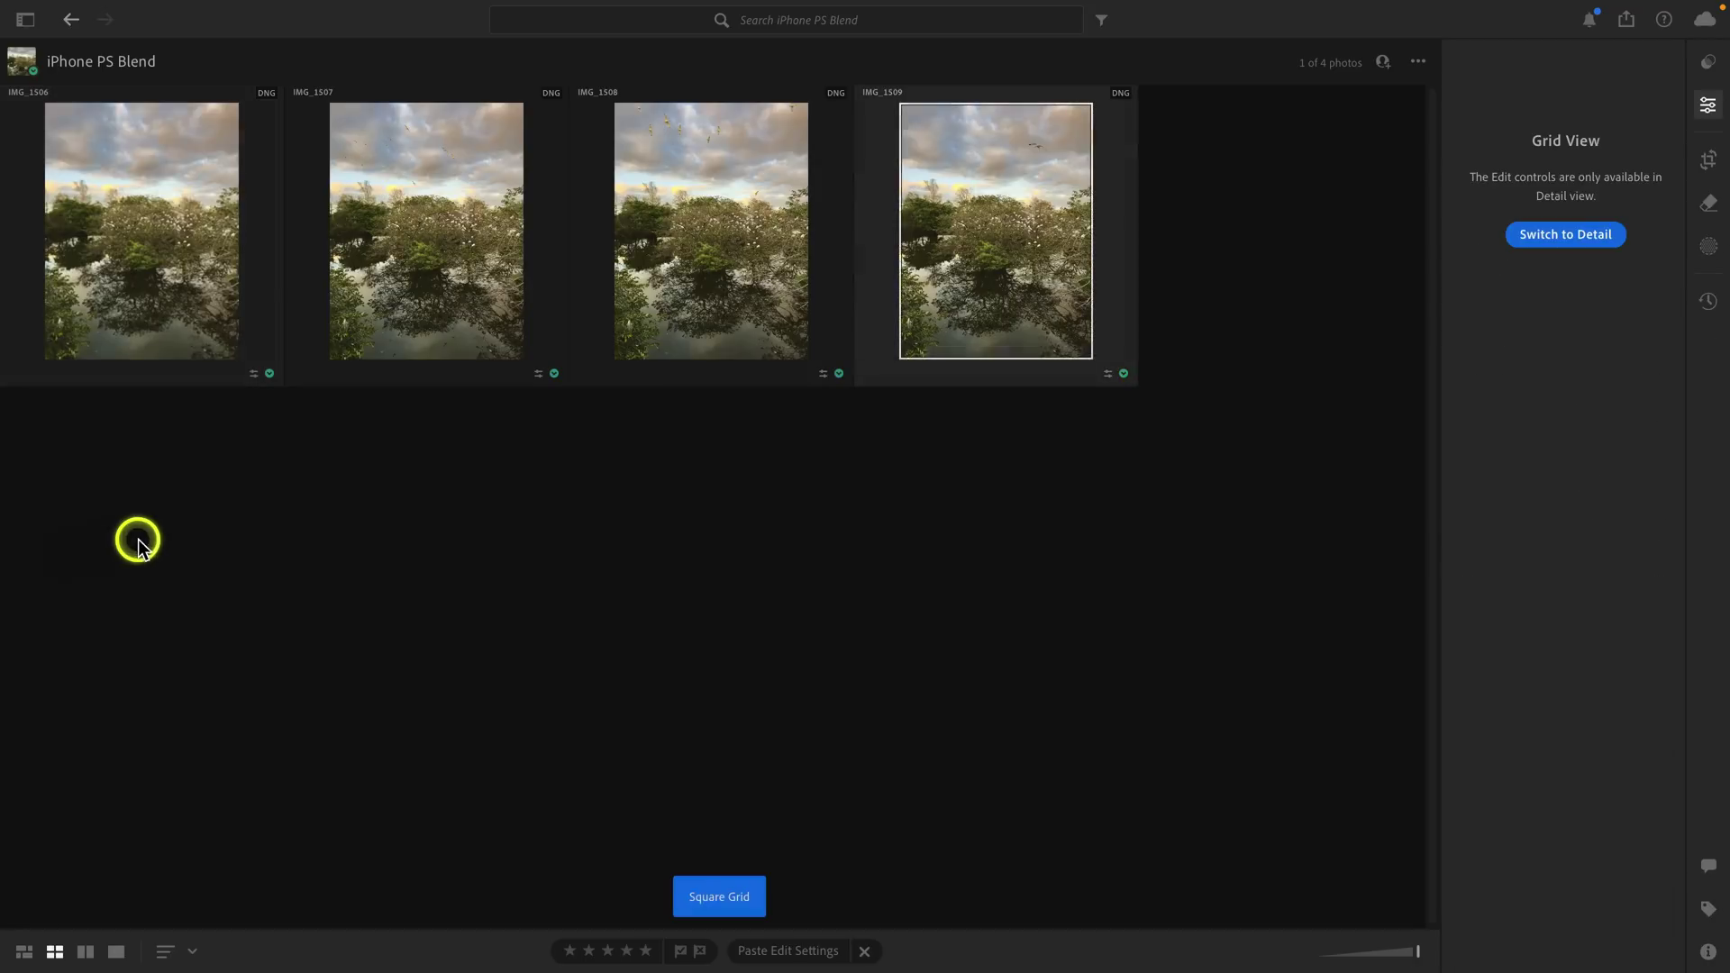
Step: Select IMG_1506 through IMG_1509 and open them as layers in Photoshop
click(185, 309)
shift+click(969, 239)
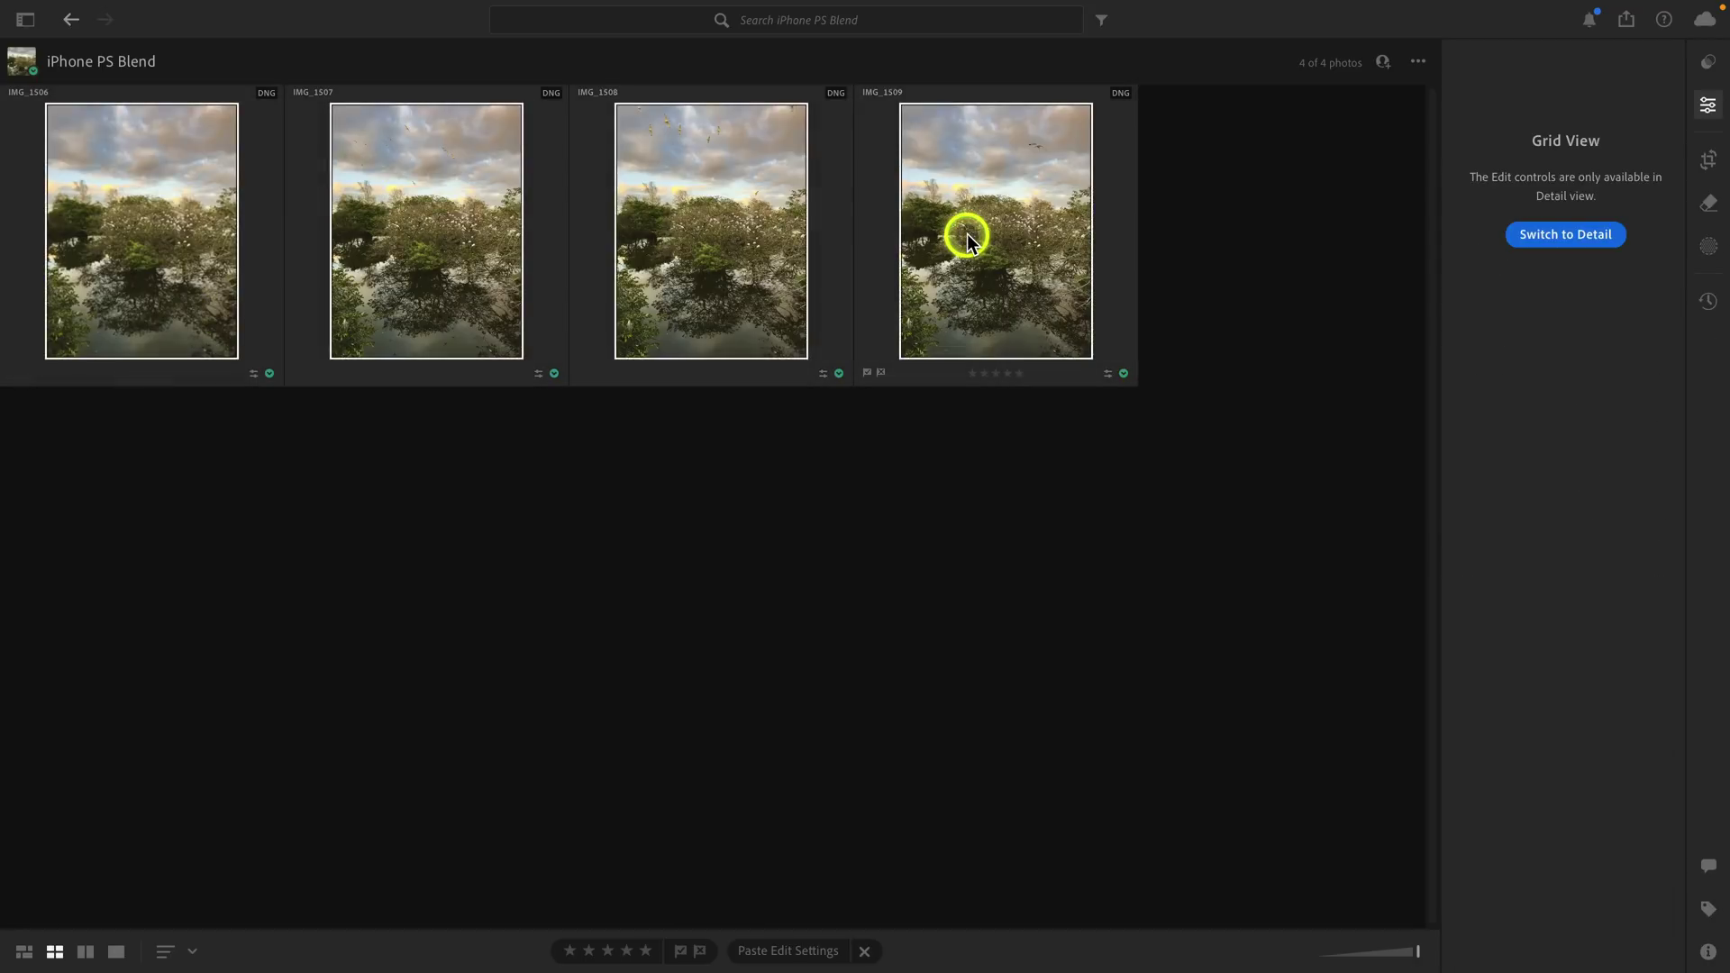
right_click(968, 239)
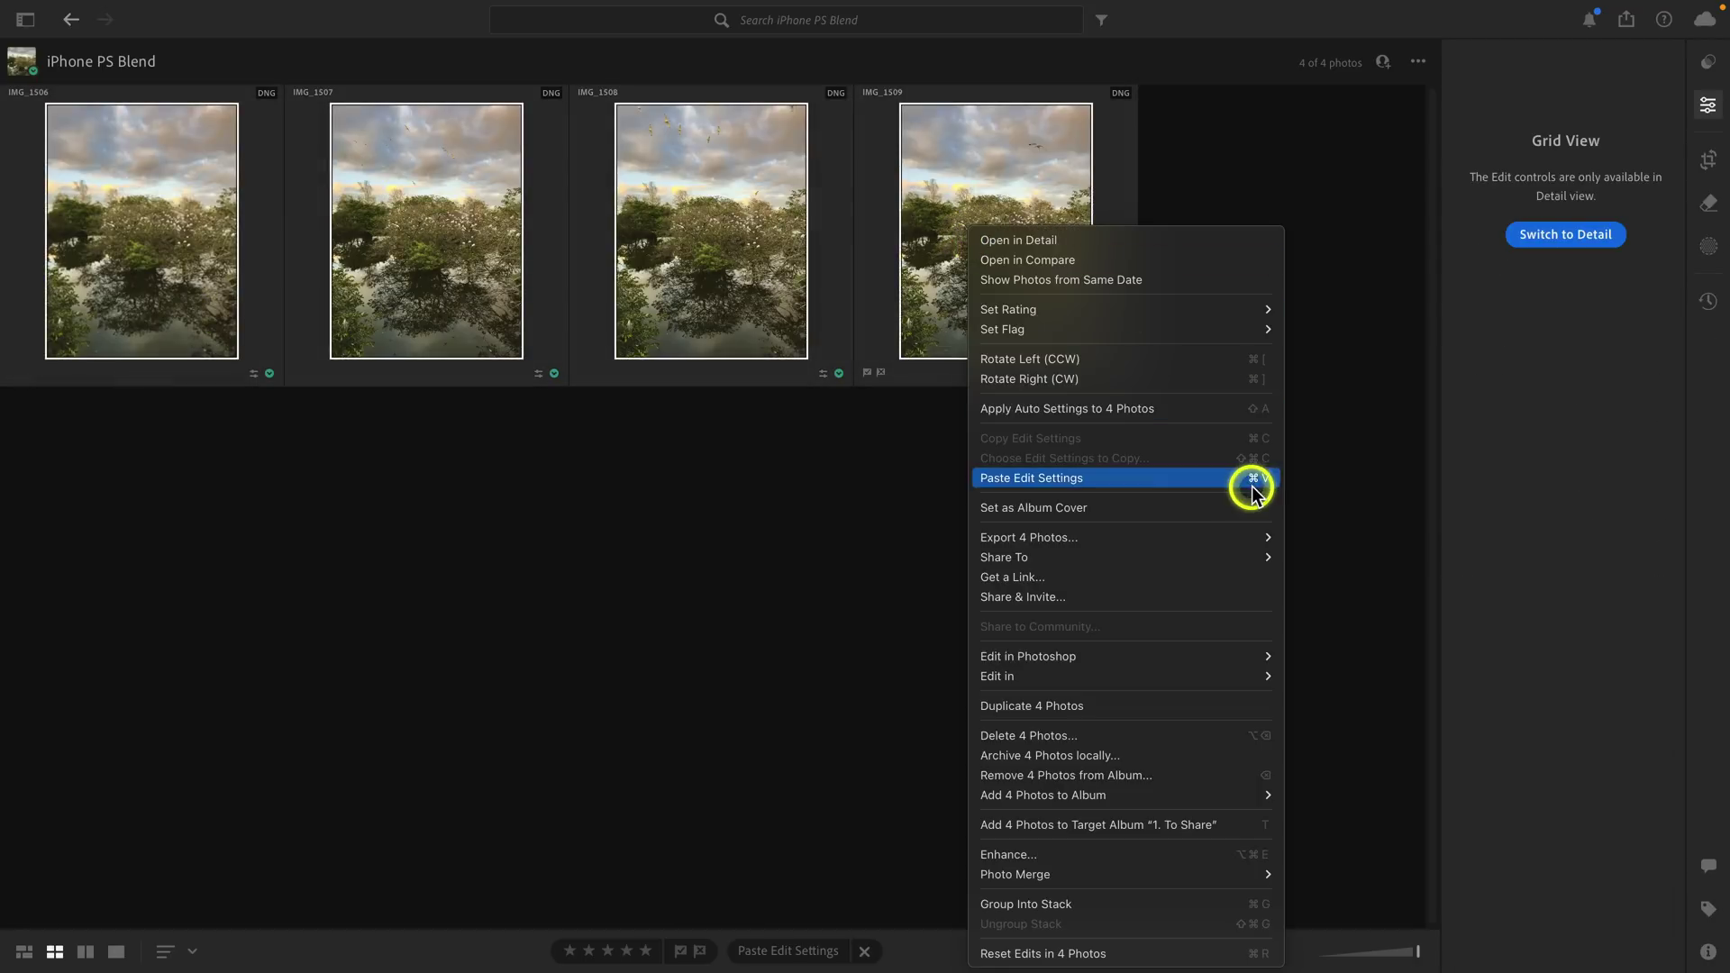
mouse_move(1207, 657)
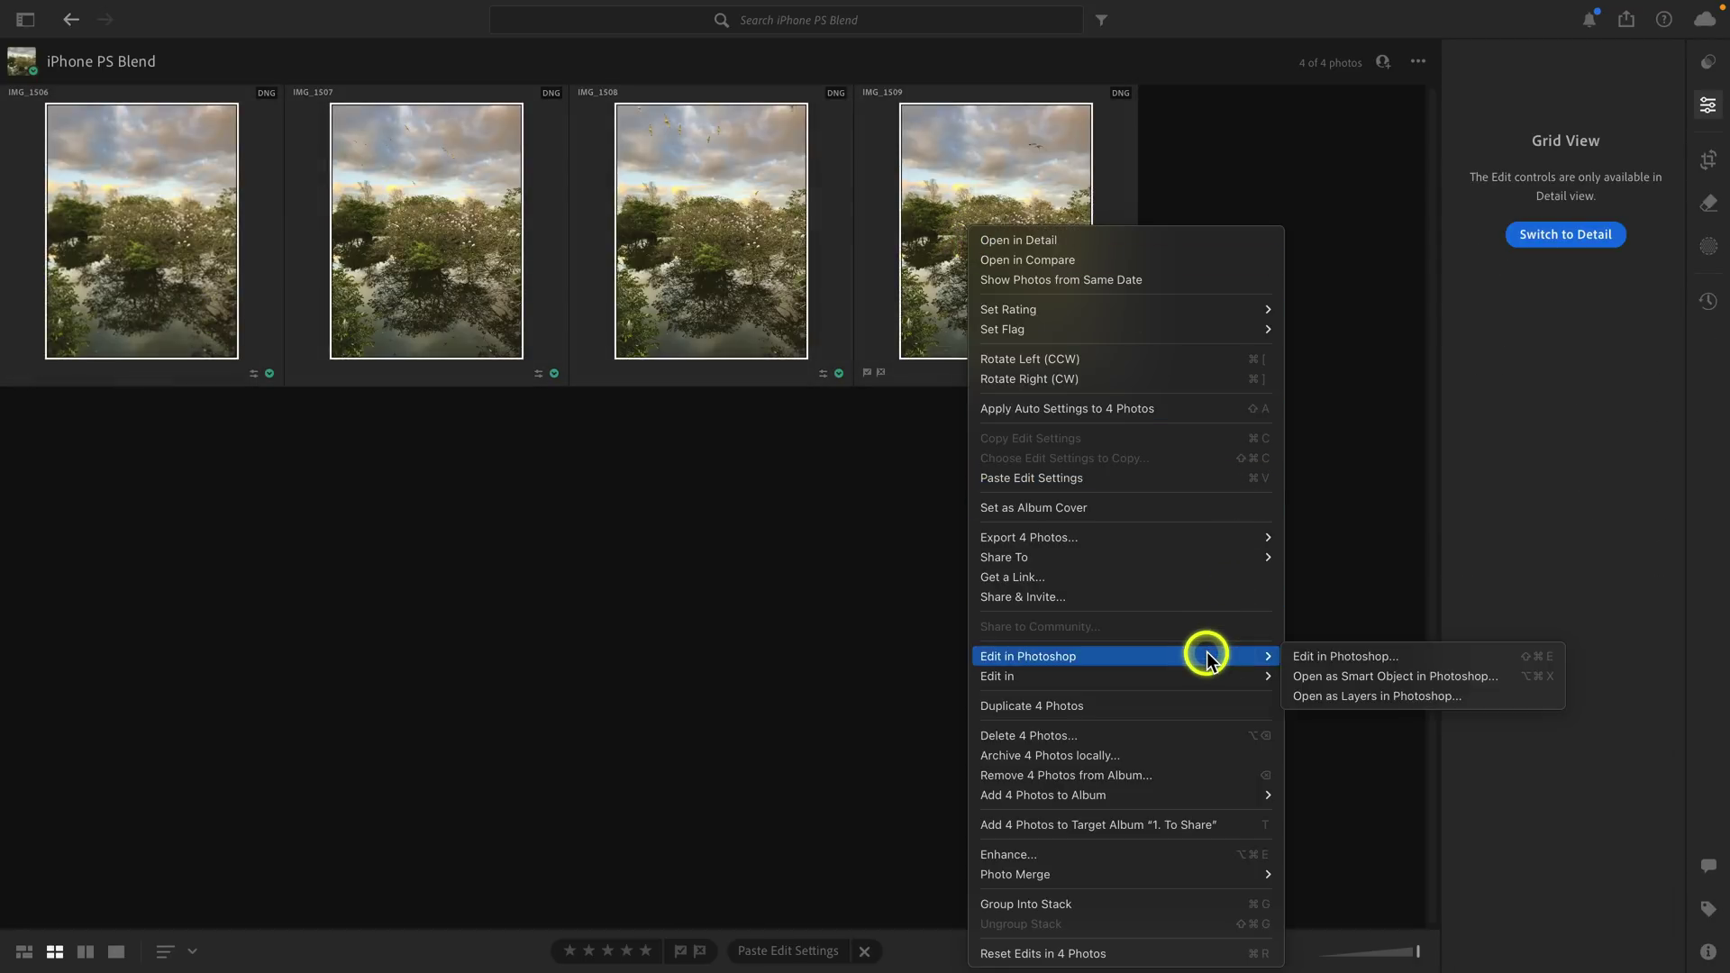
click(1516, 698)
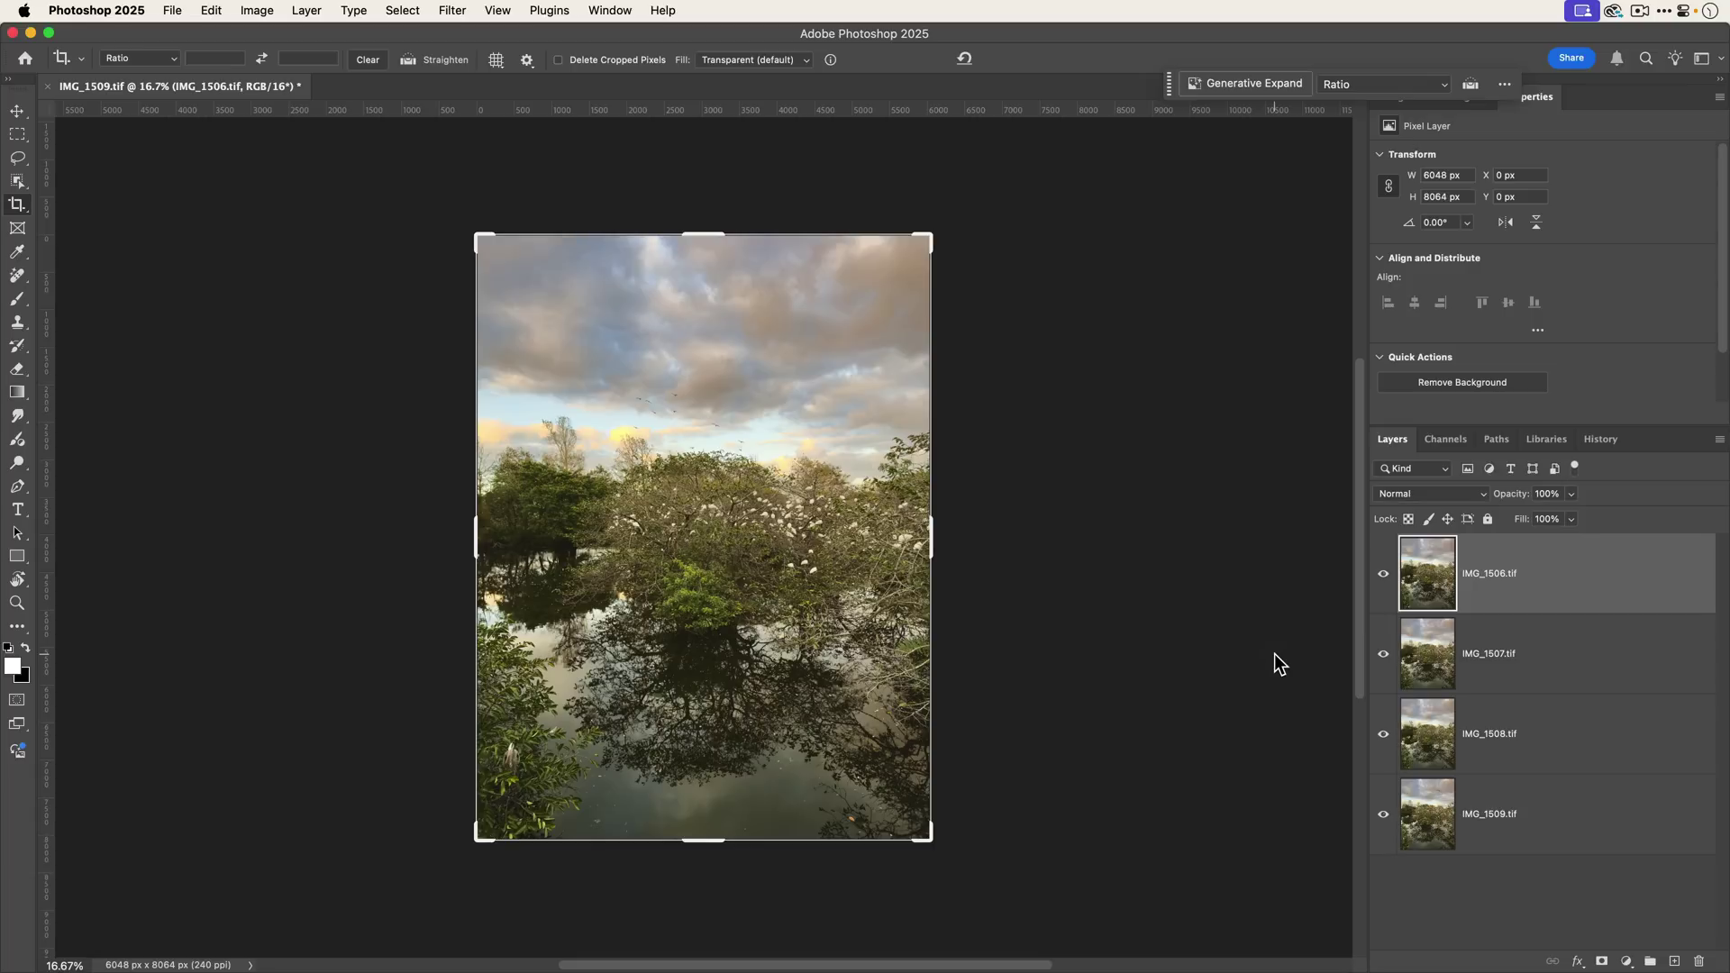
click(17, 109)
key(super+0)
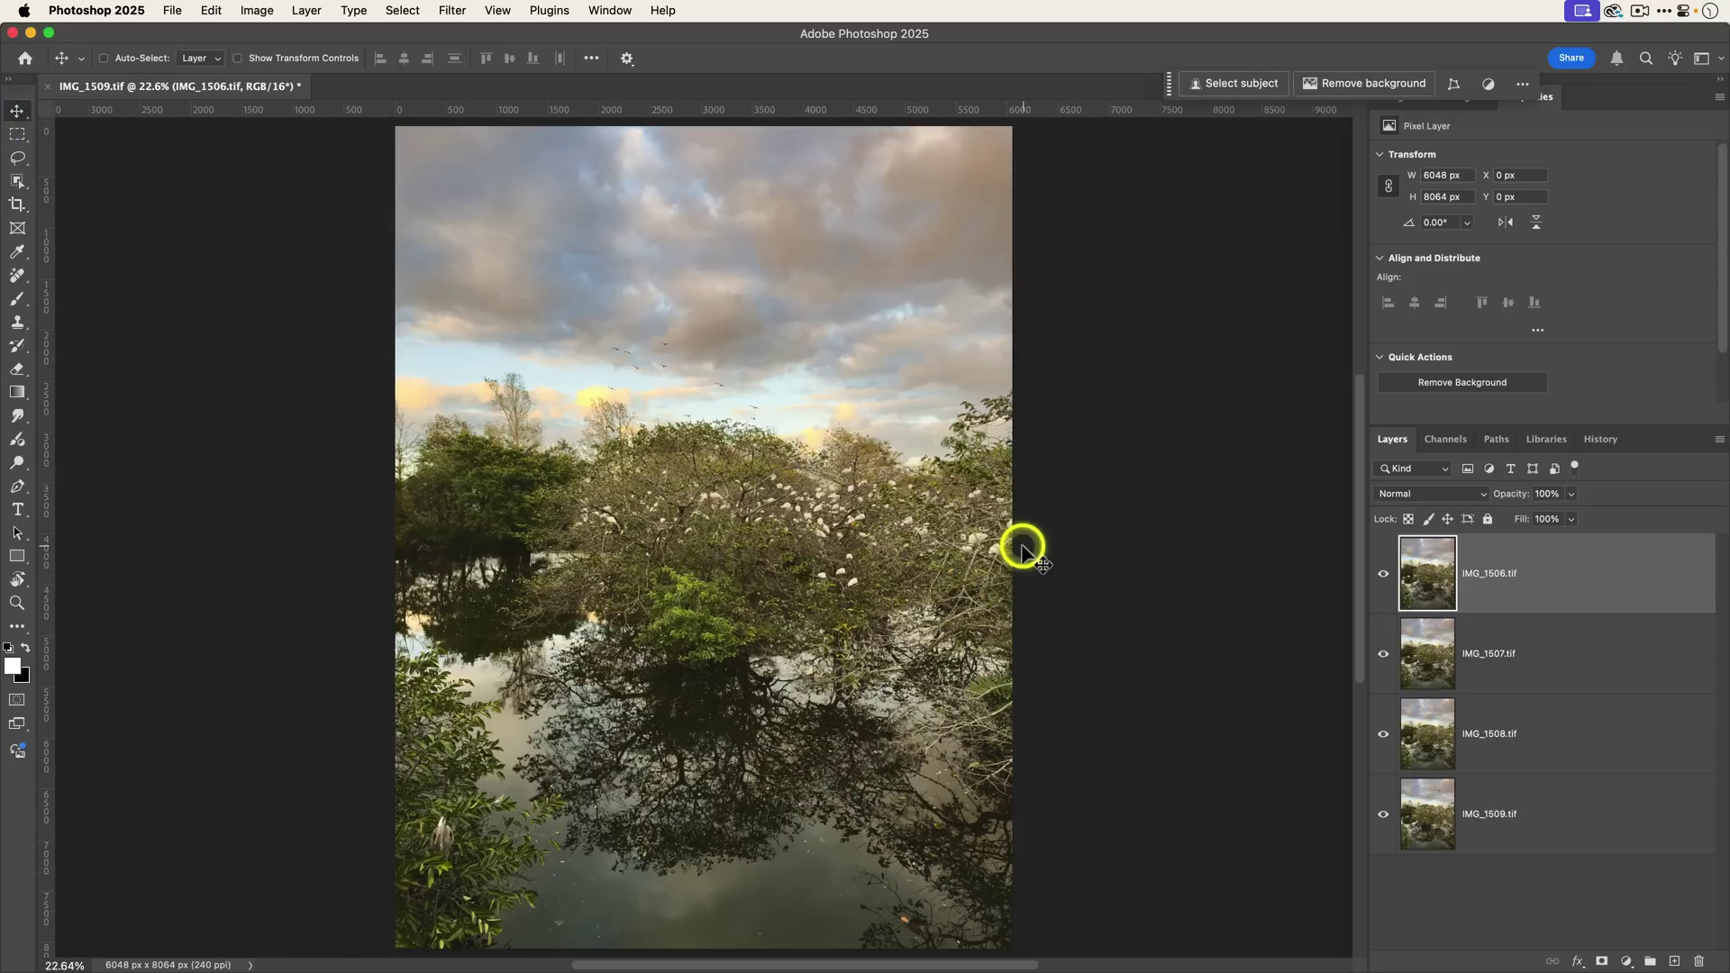
click(1383, 574)
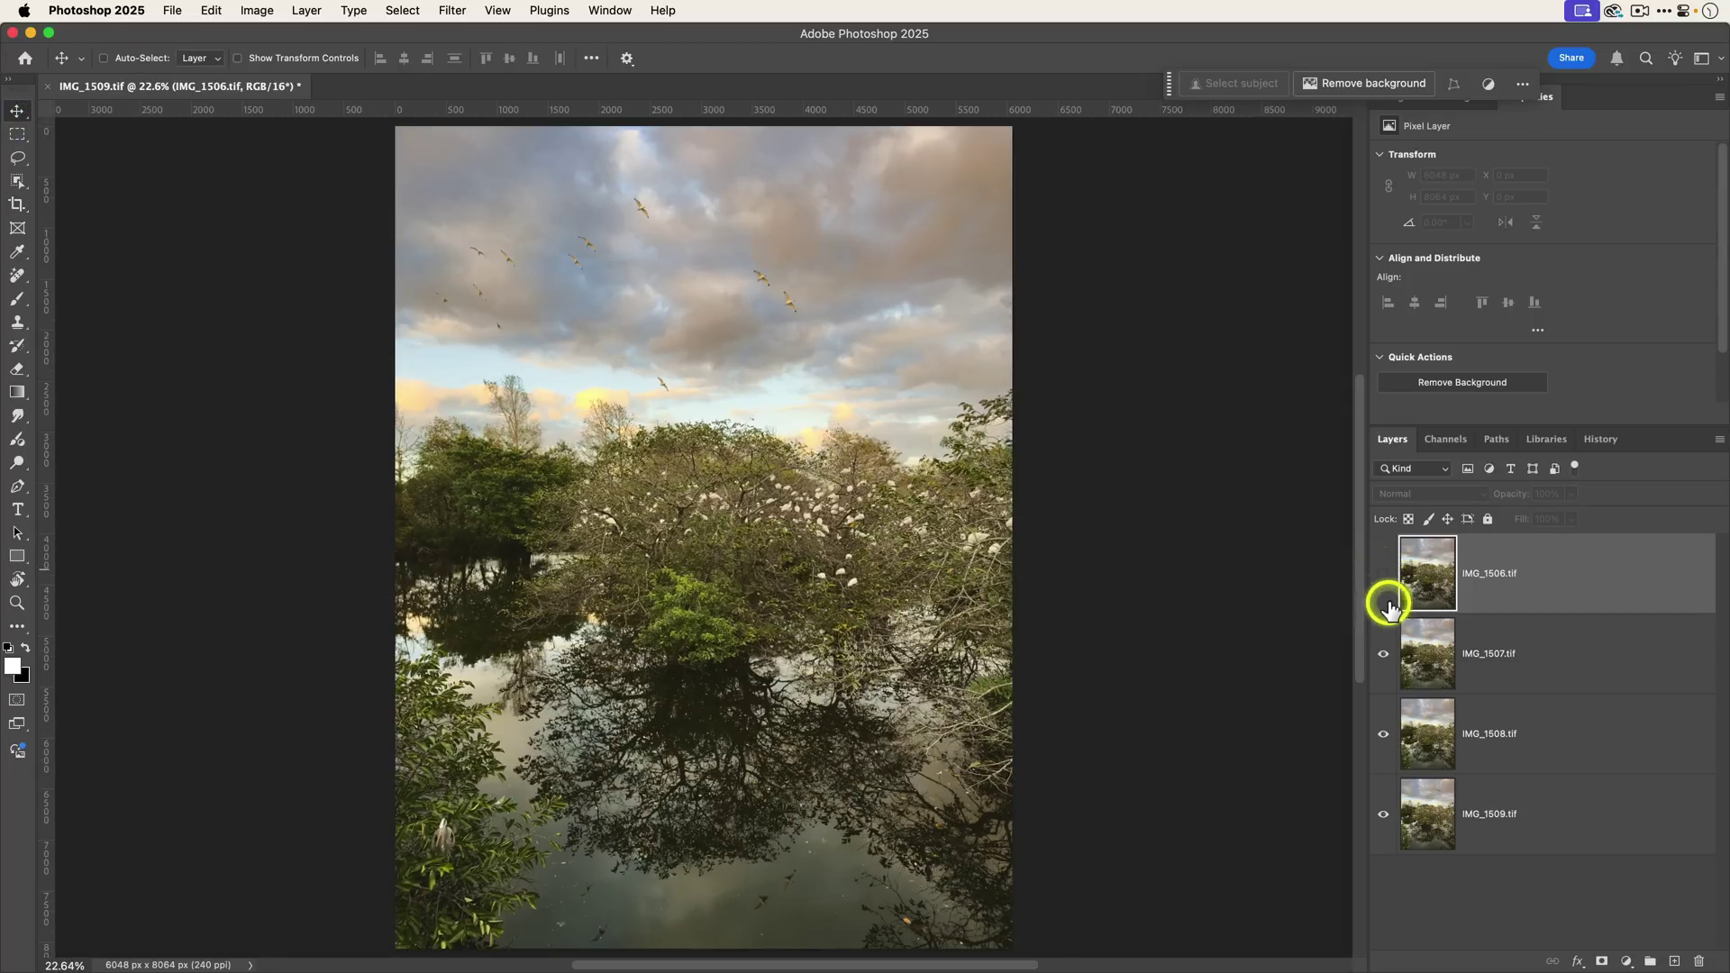
click(1384, 656)
click(1383, 734)
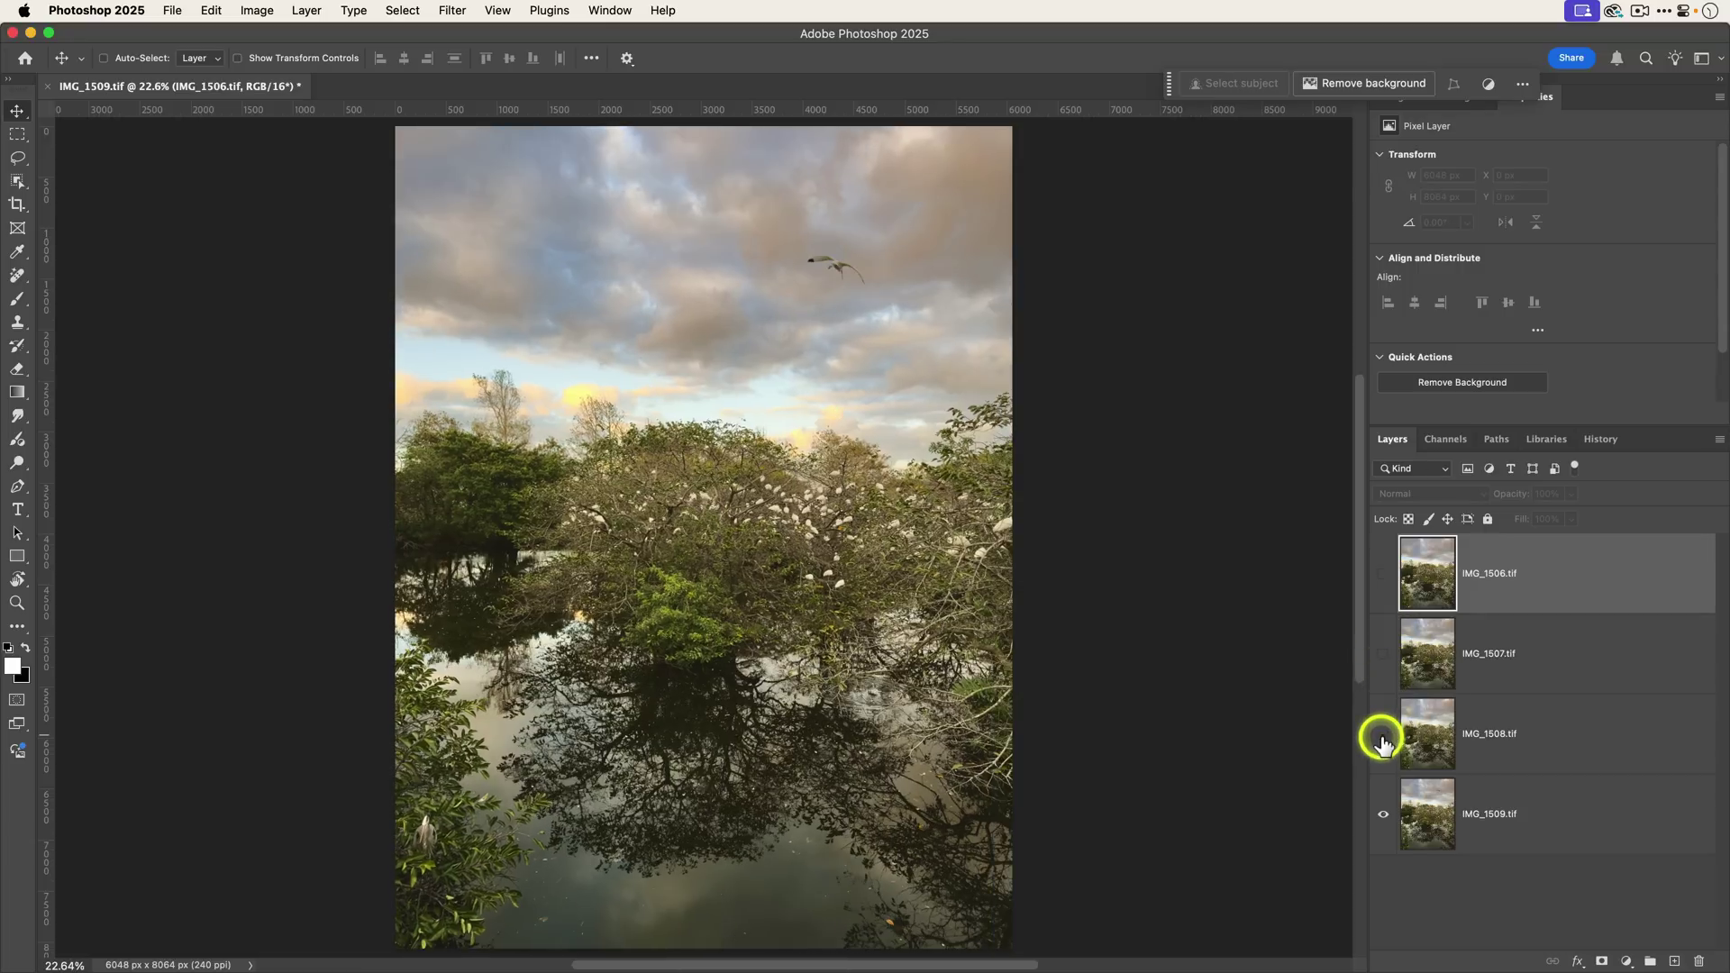
click(1383, 734)
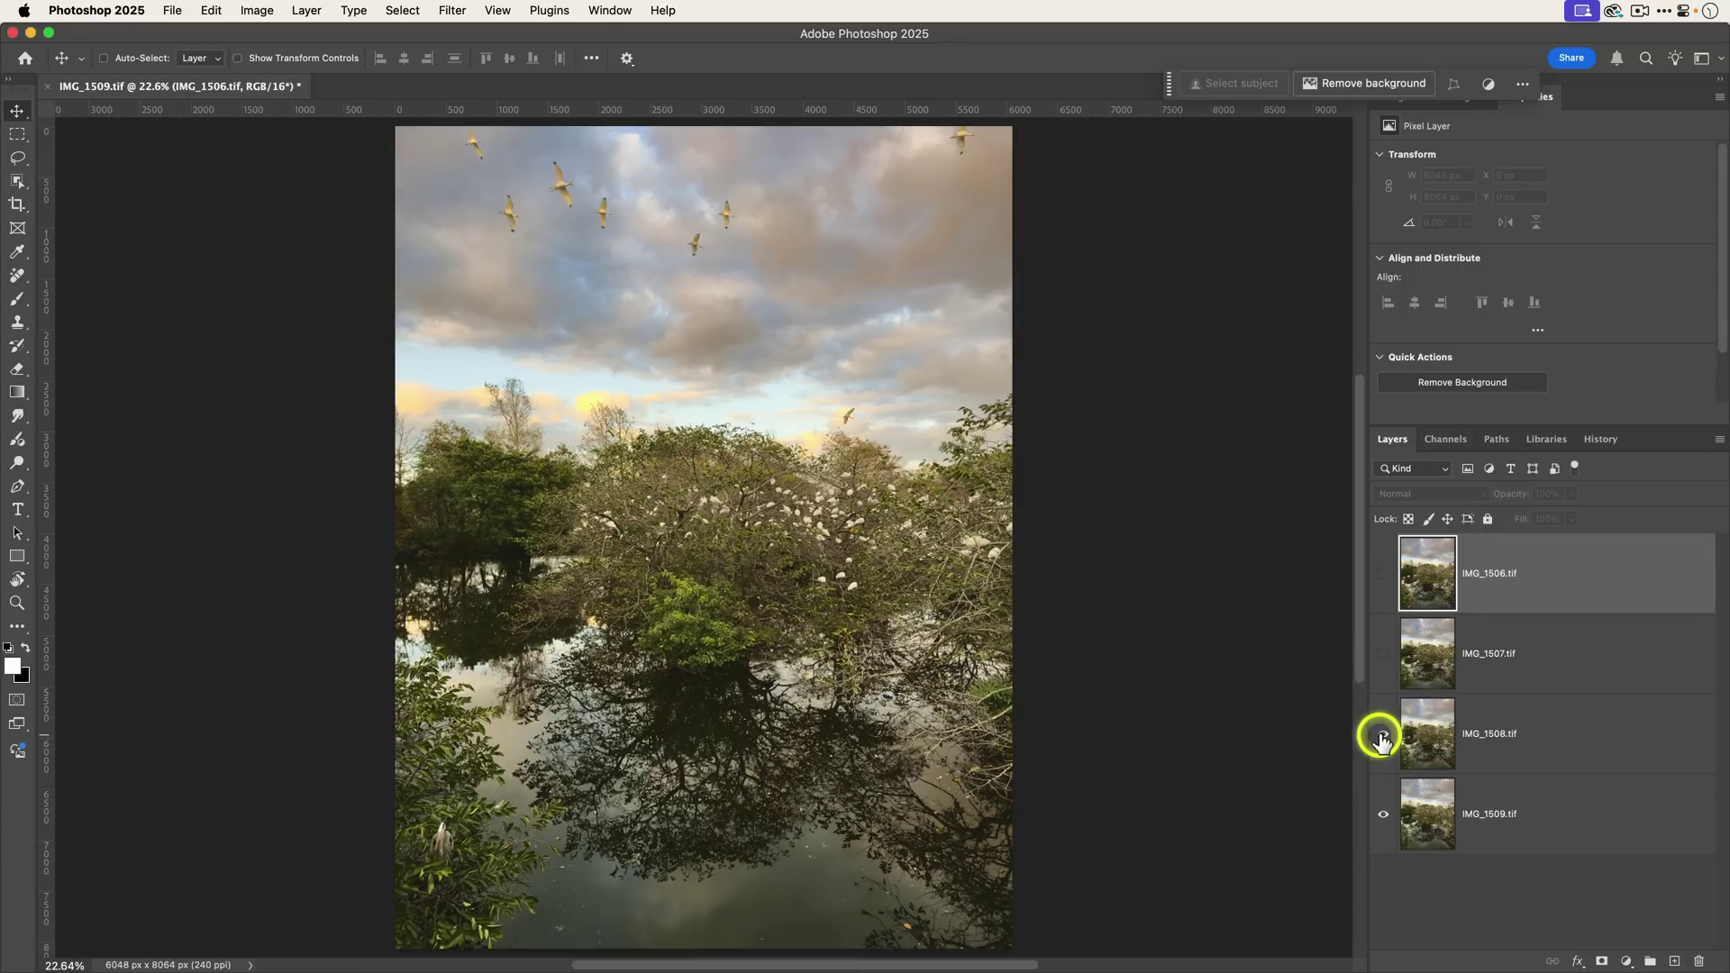
click(1383, 655)
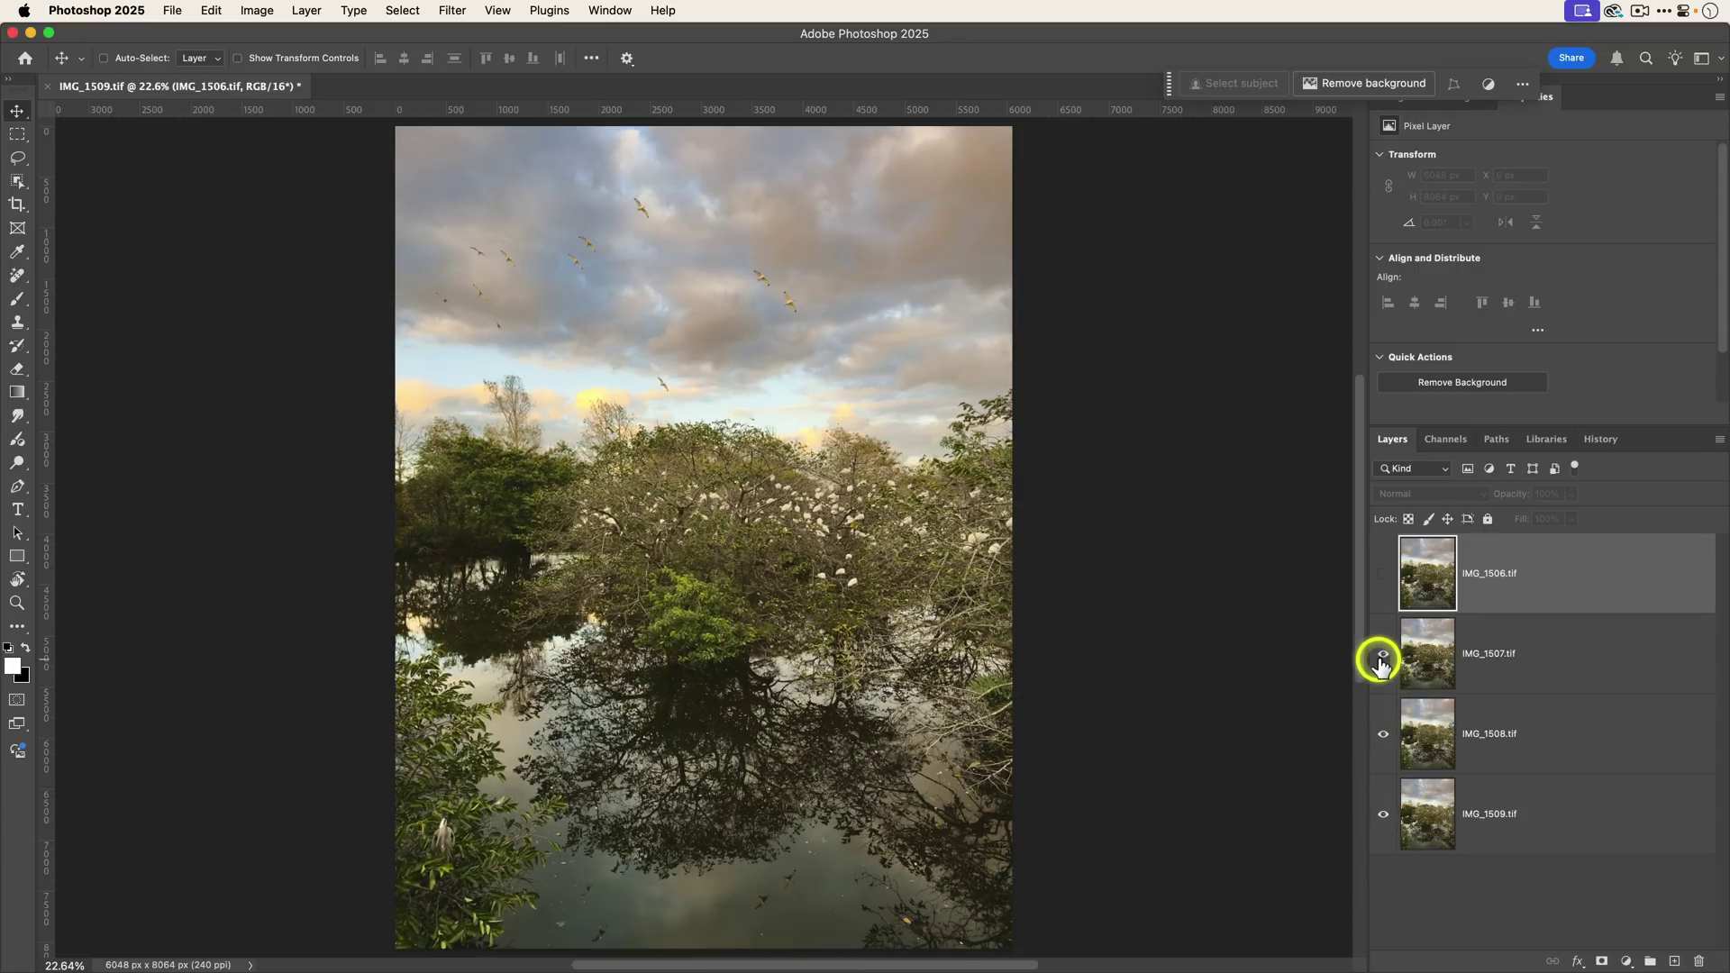
click(1383, 574)
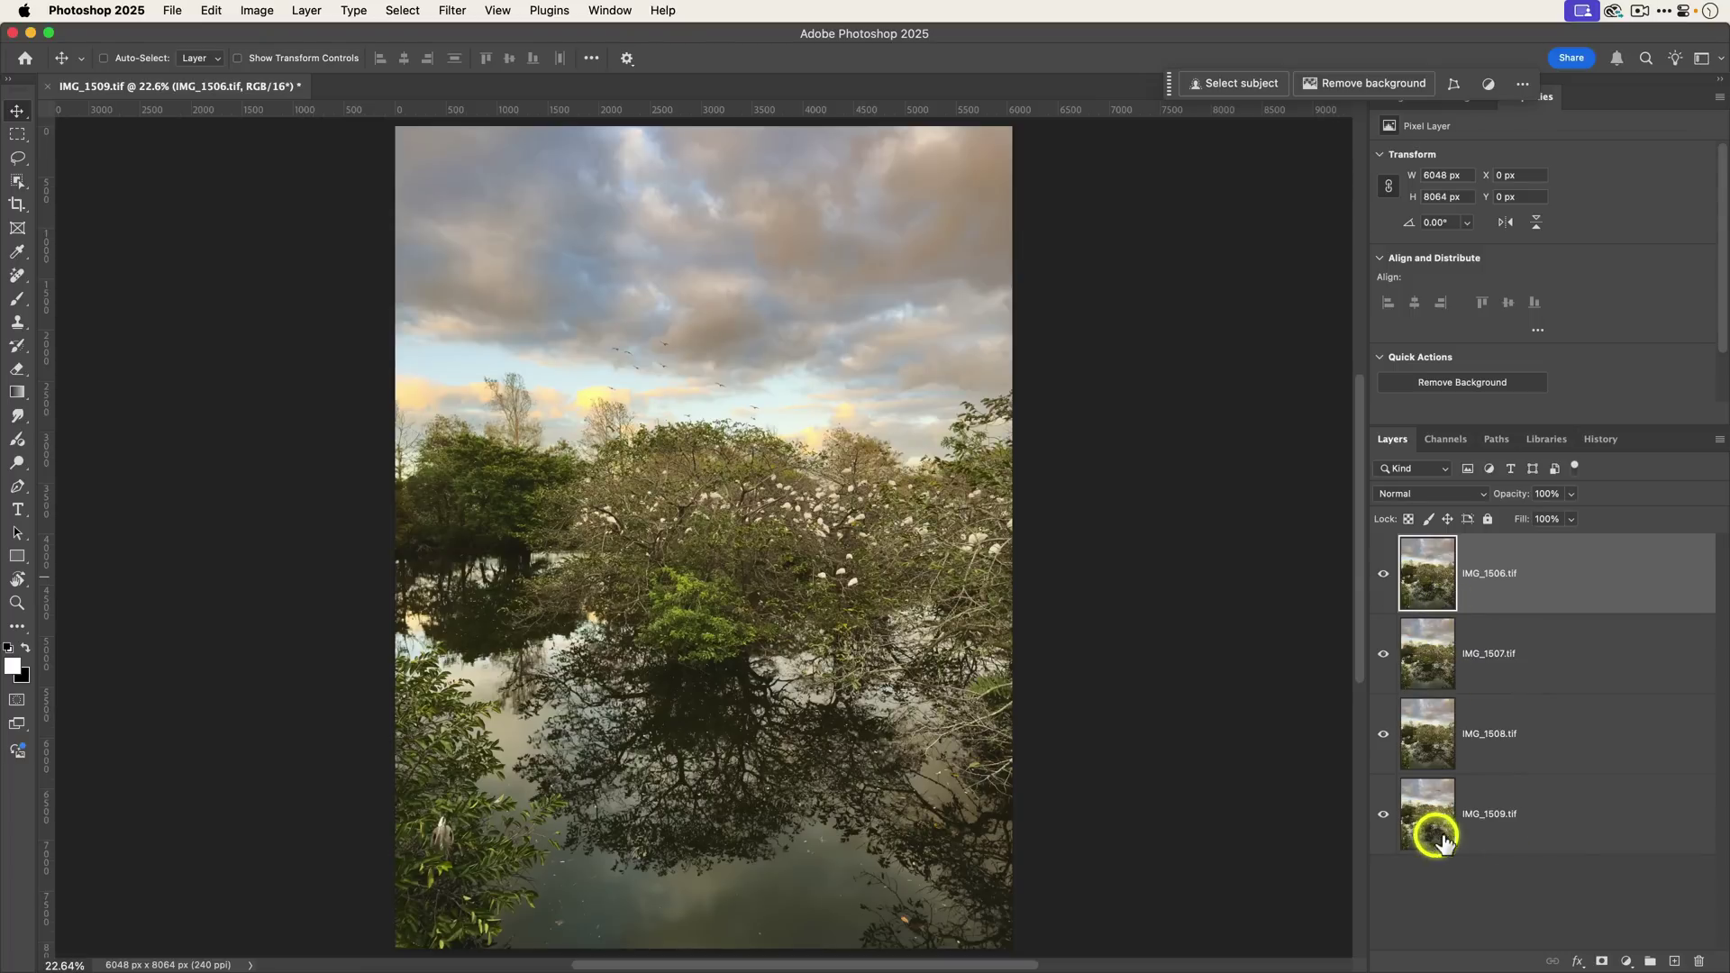
Step: Auto-align all four photo layers using Auto projection
shift+click(1577, 827)
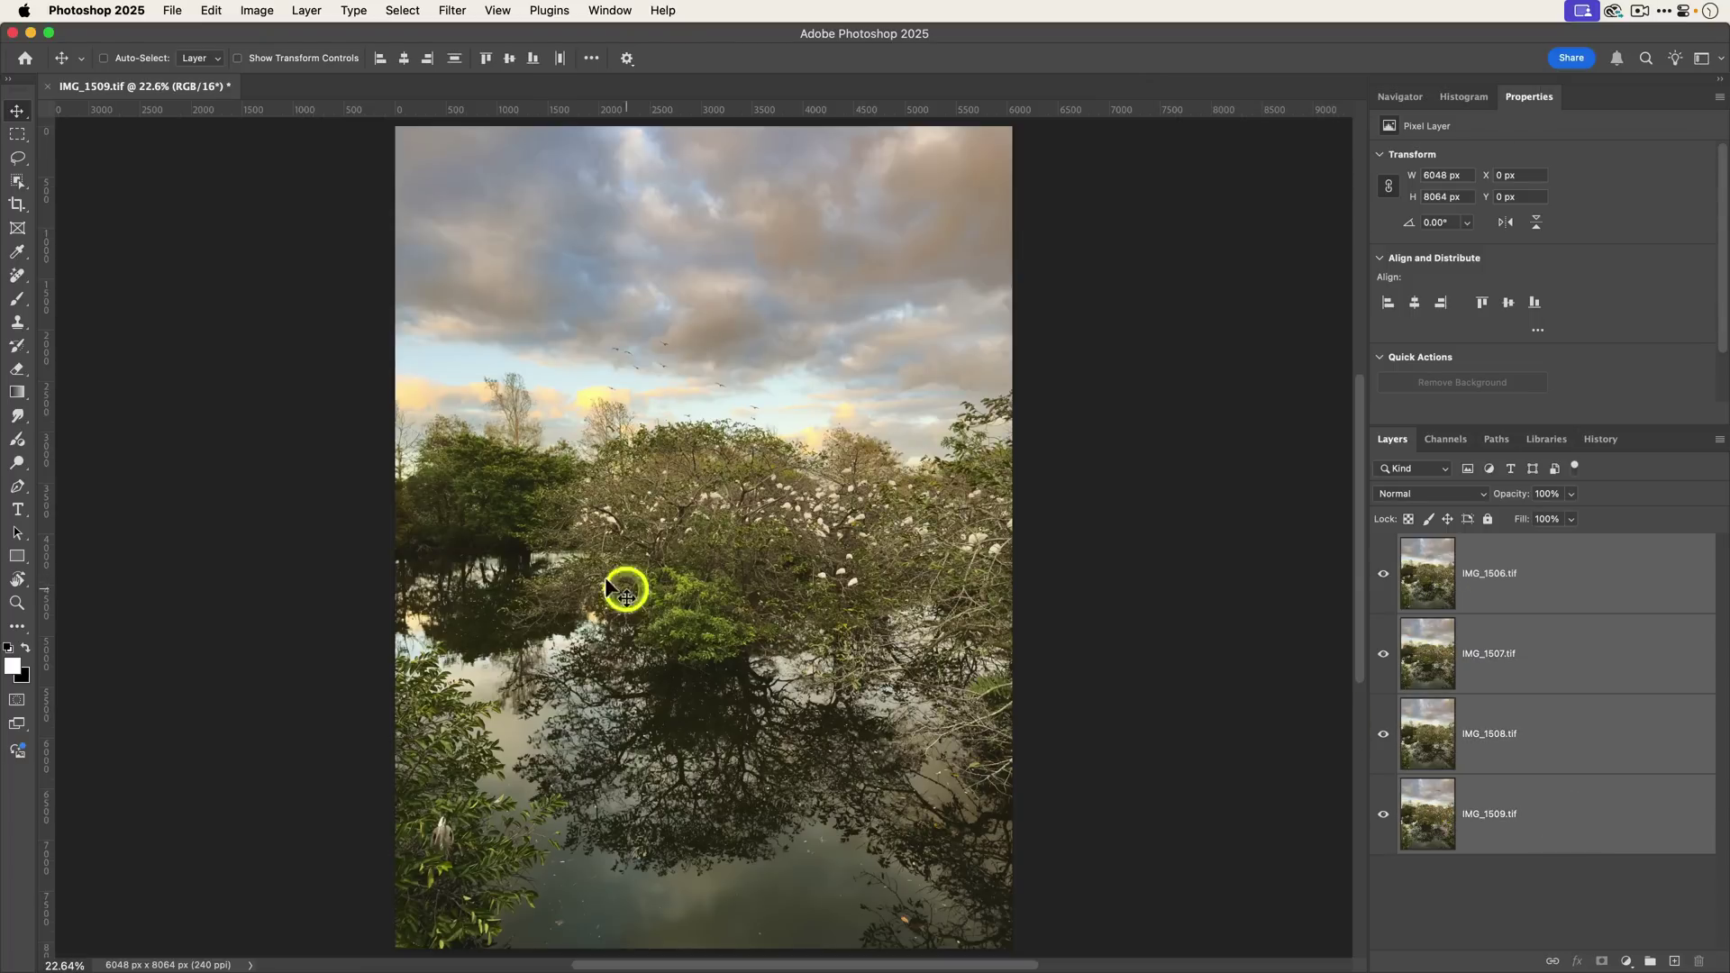
click(214, 10)
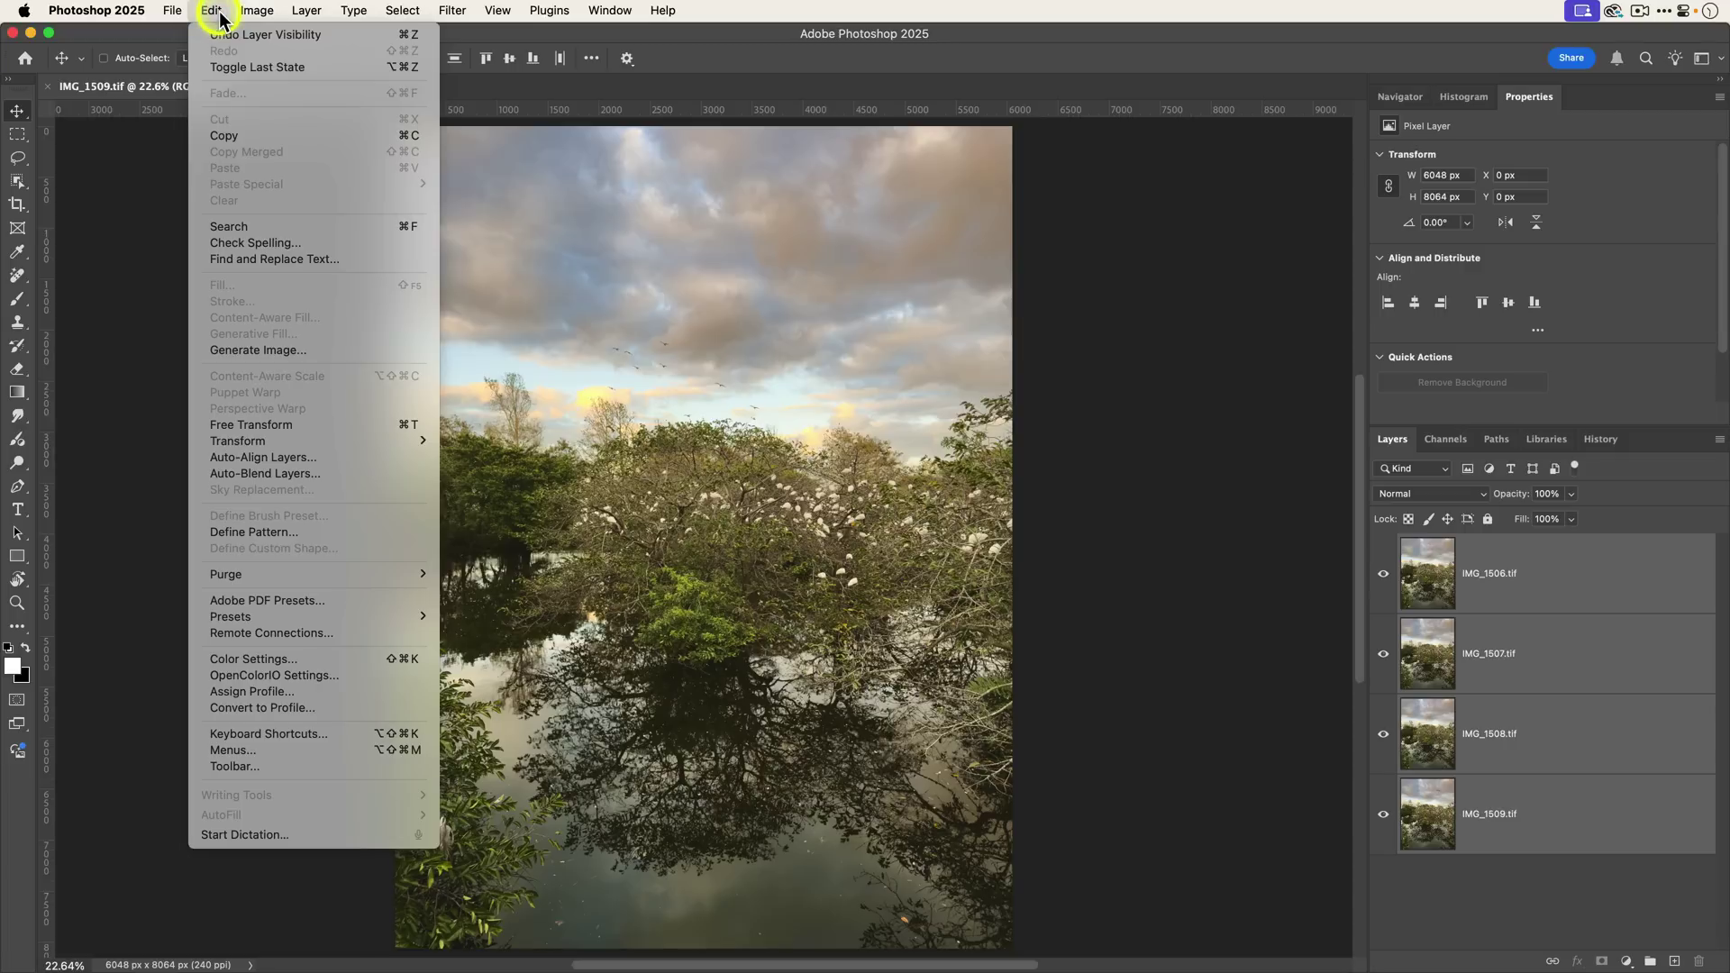
click(331, 458)
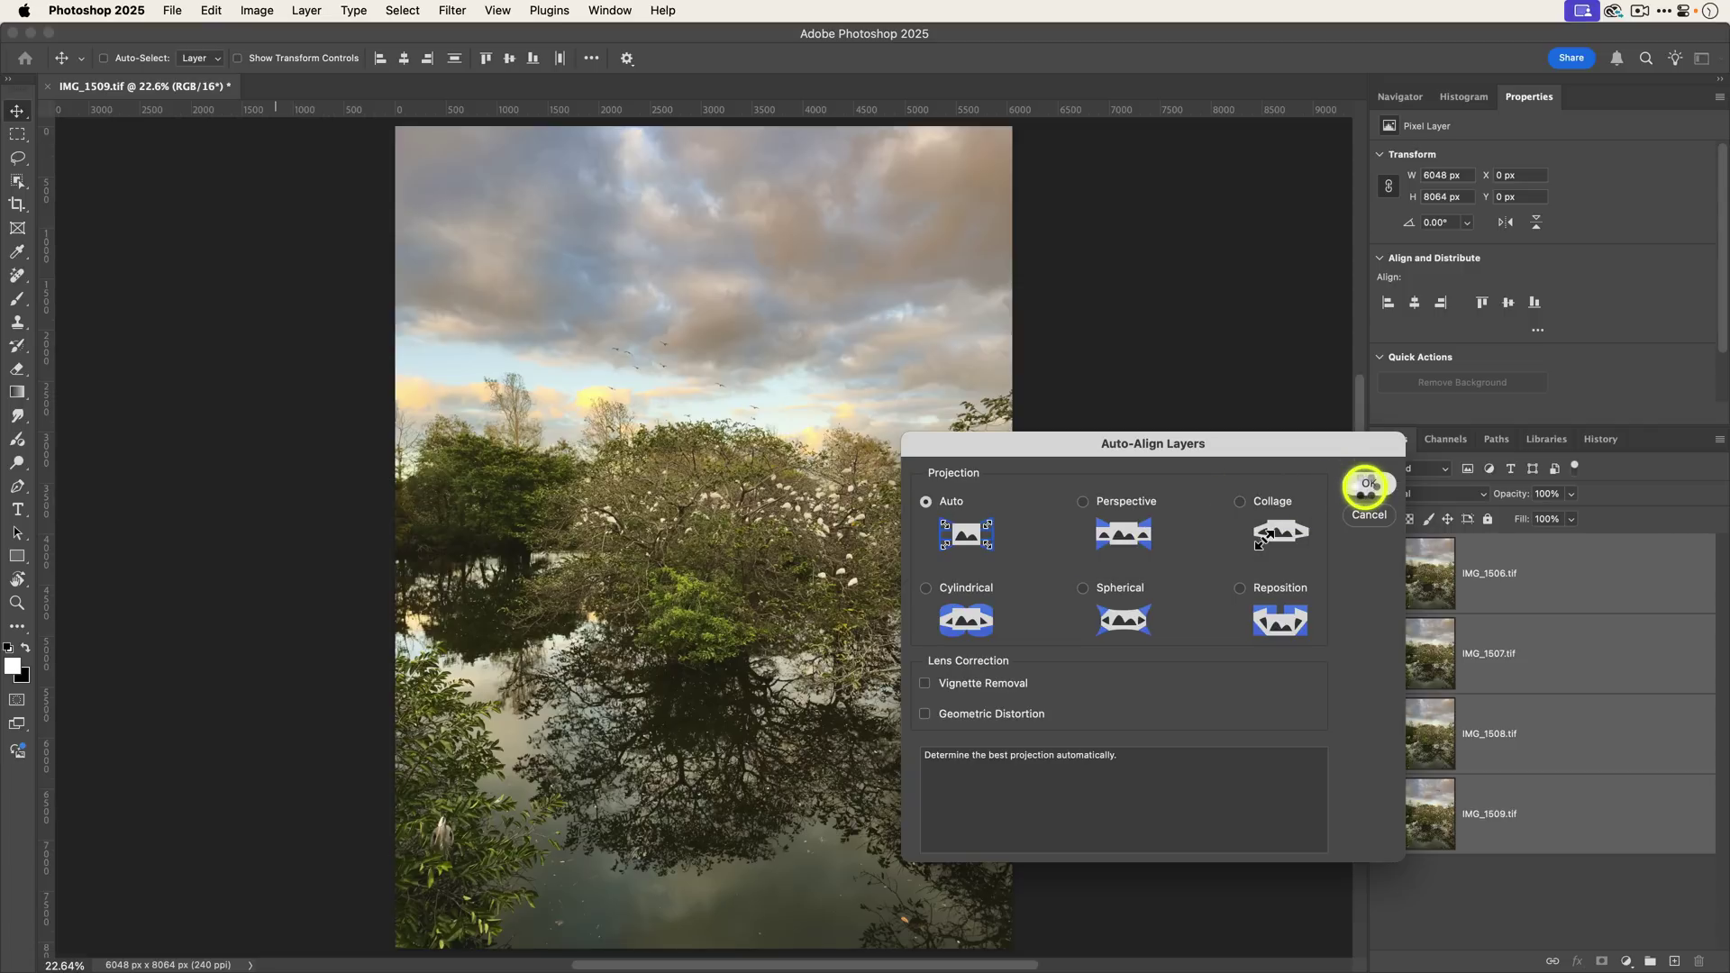
click(1365, 485)
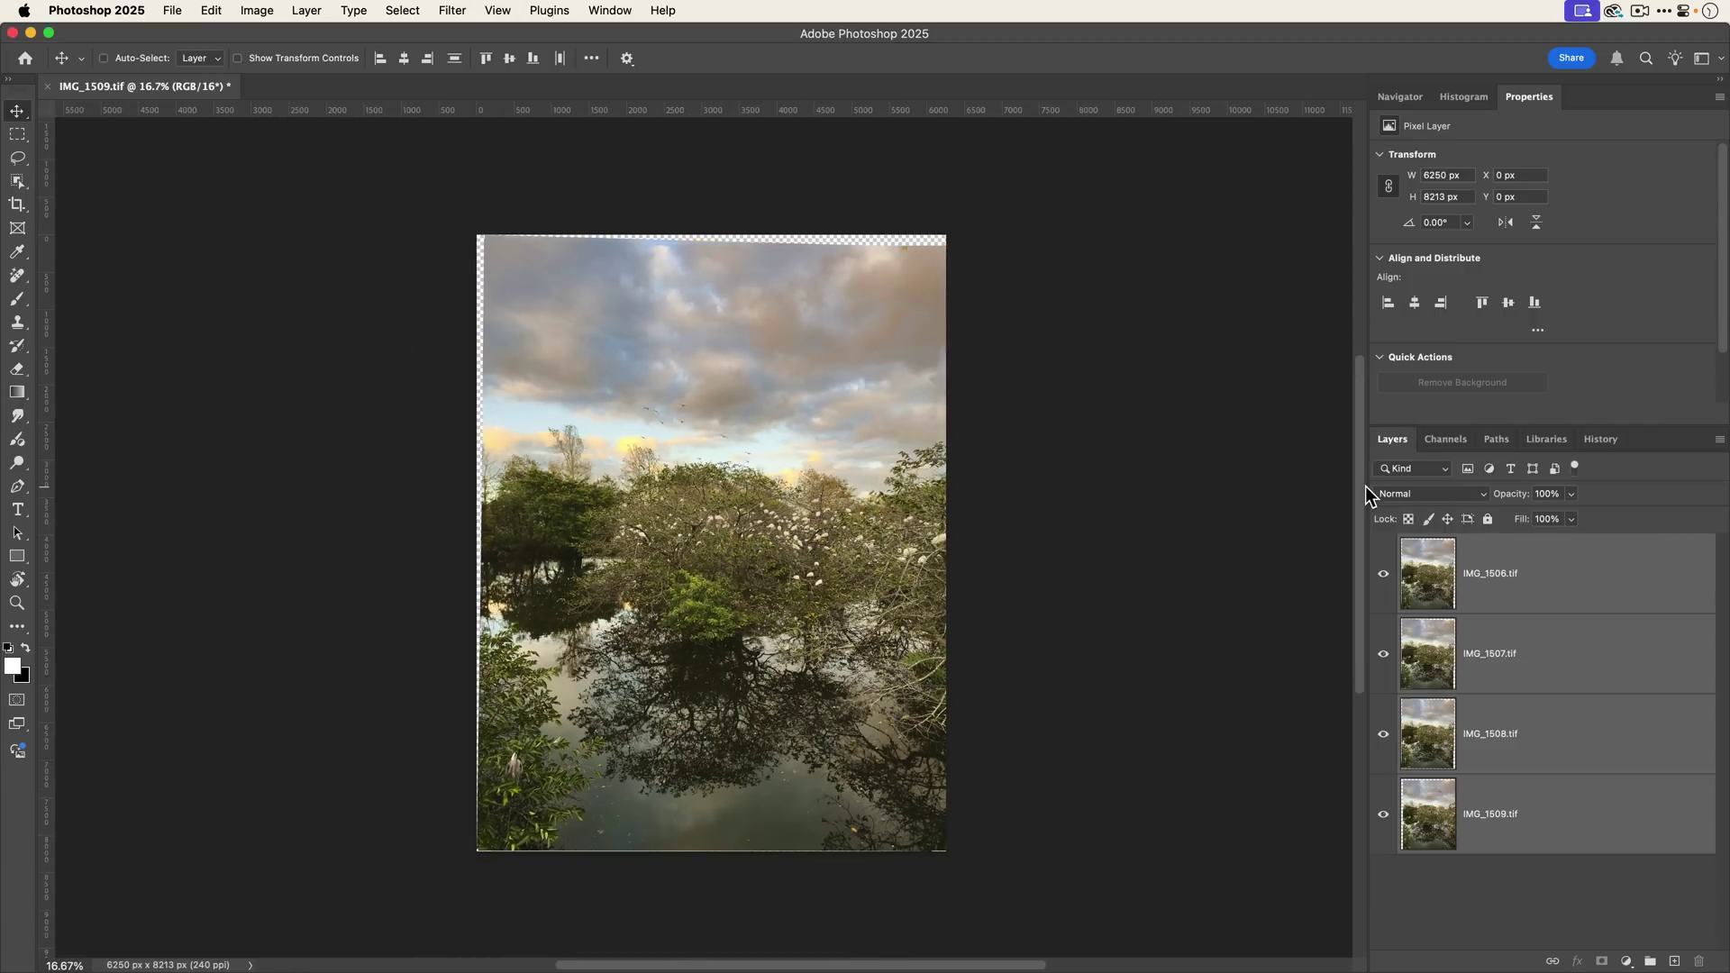
Step: Hide IMG_1506, IMG_1507 and IMG_1508 to check the alignment, then show them again
click(1383, 573)
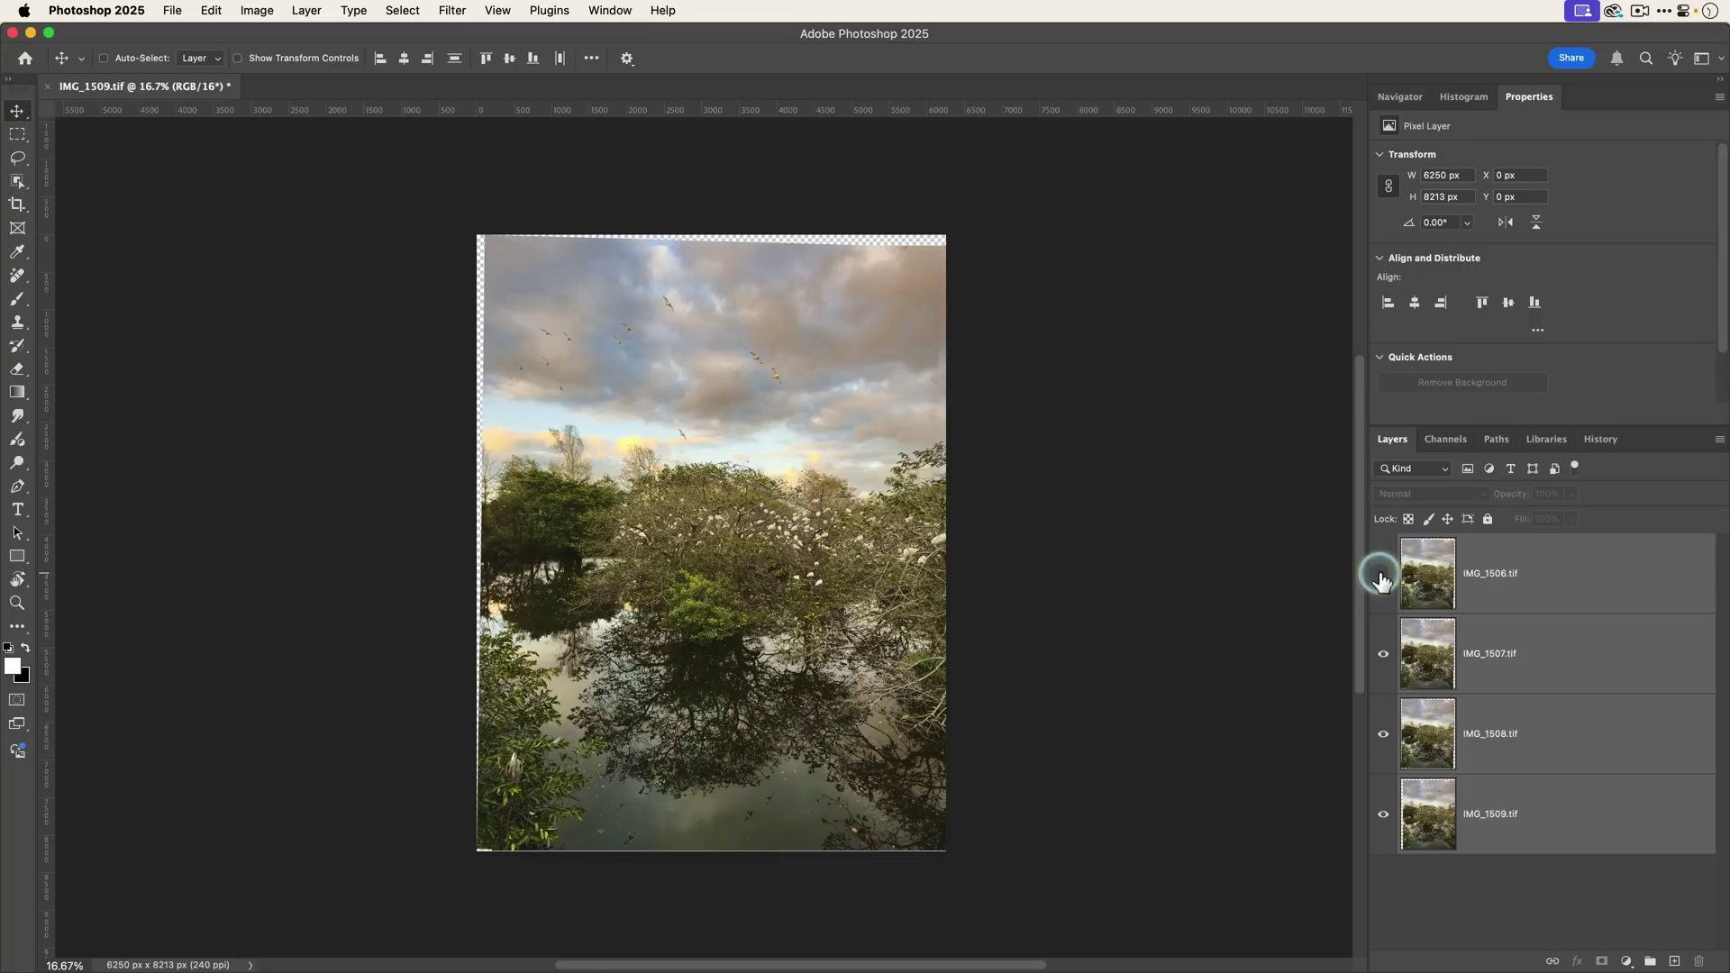
click(1383, 652)
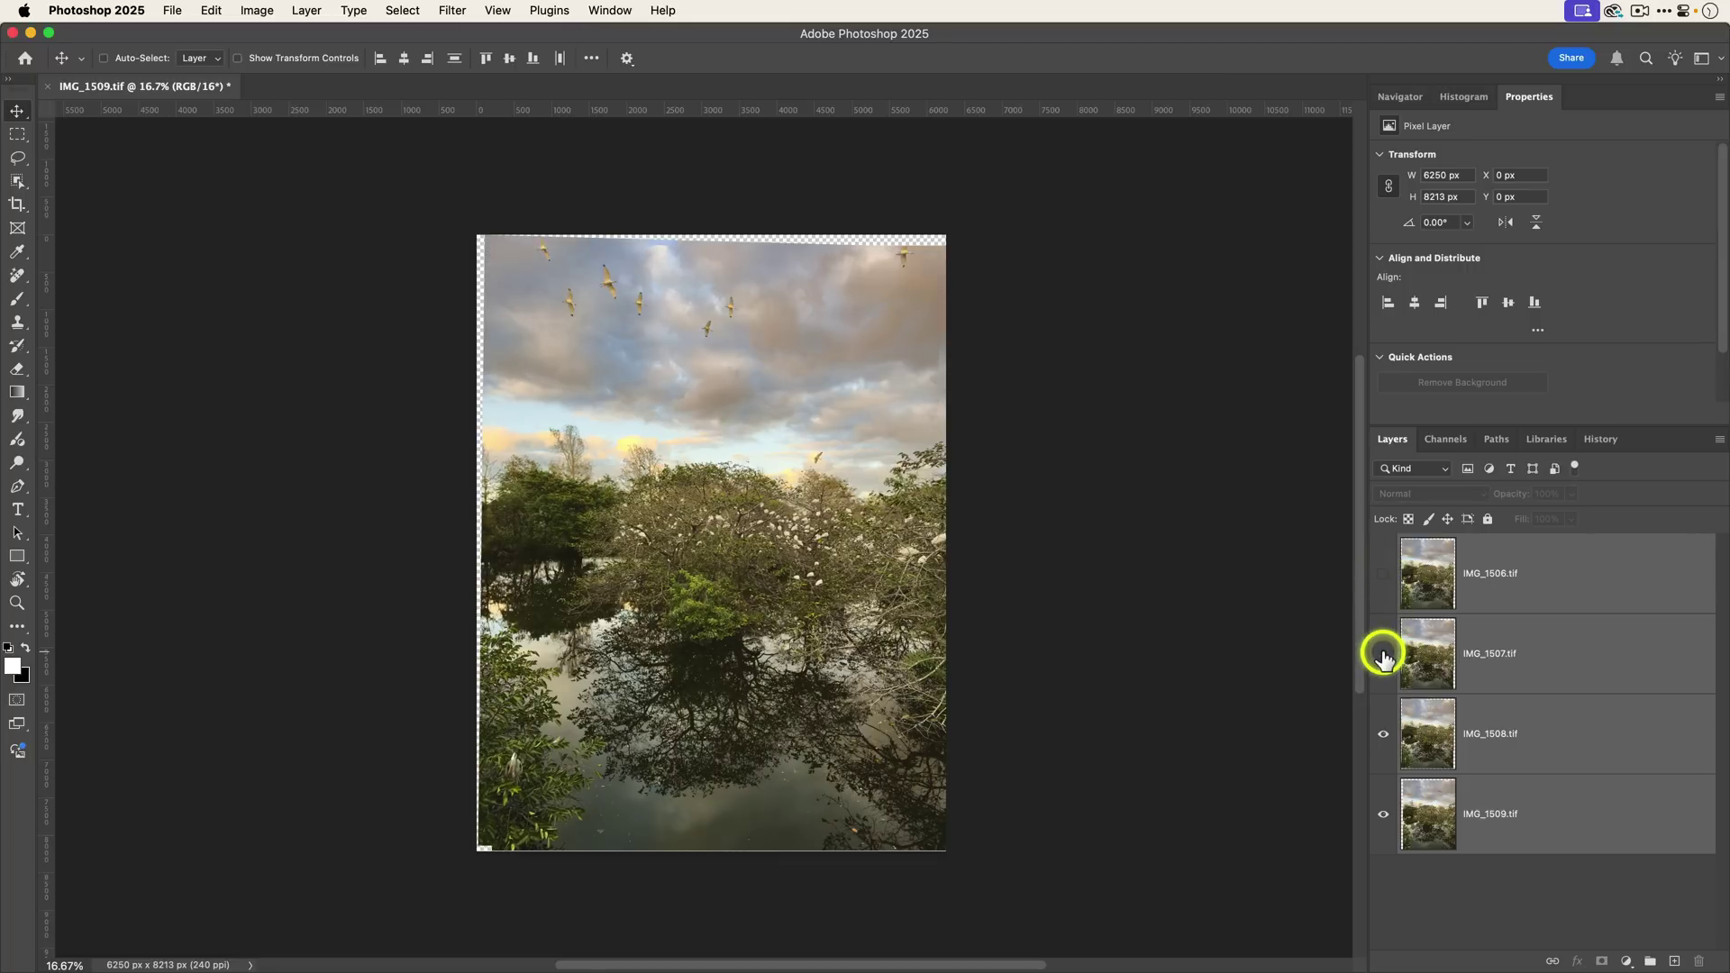
click(1385, 735)
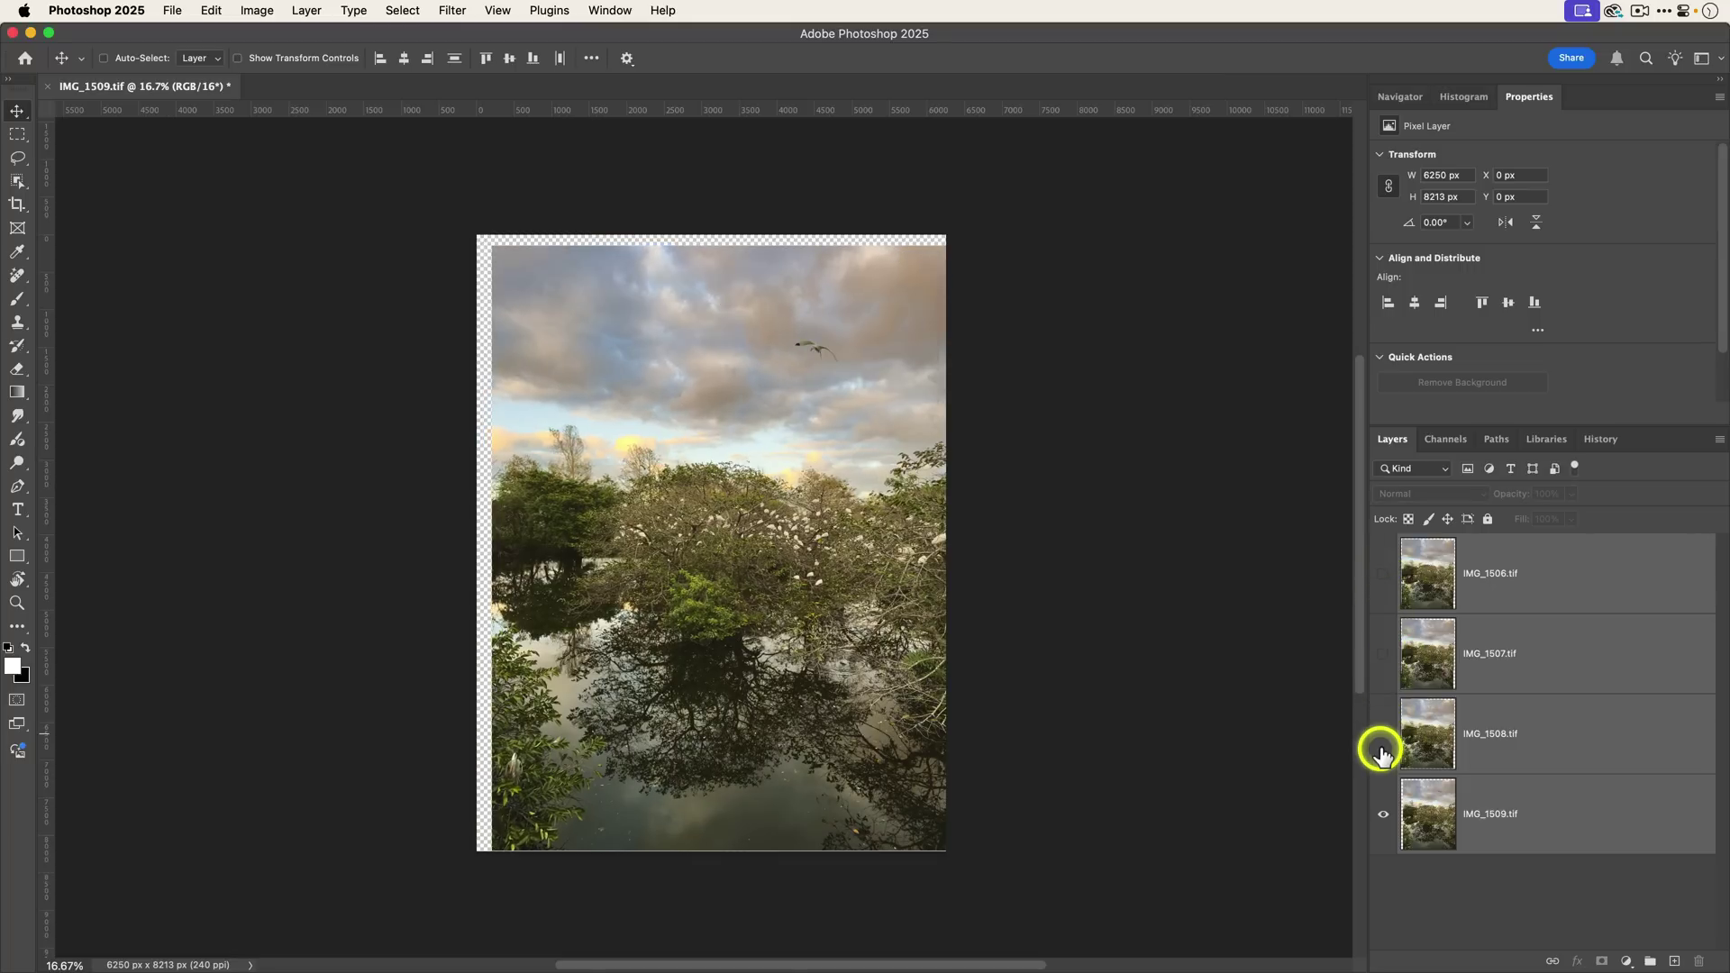
click(1383, 734)
click(1384, 658)
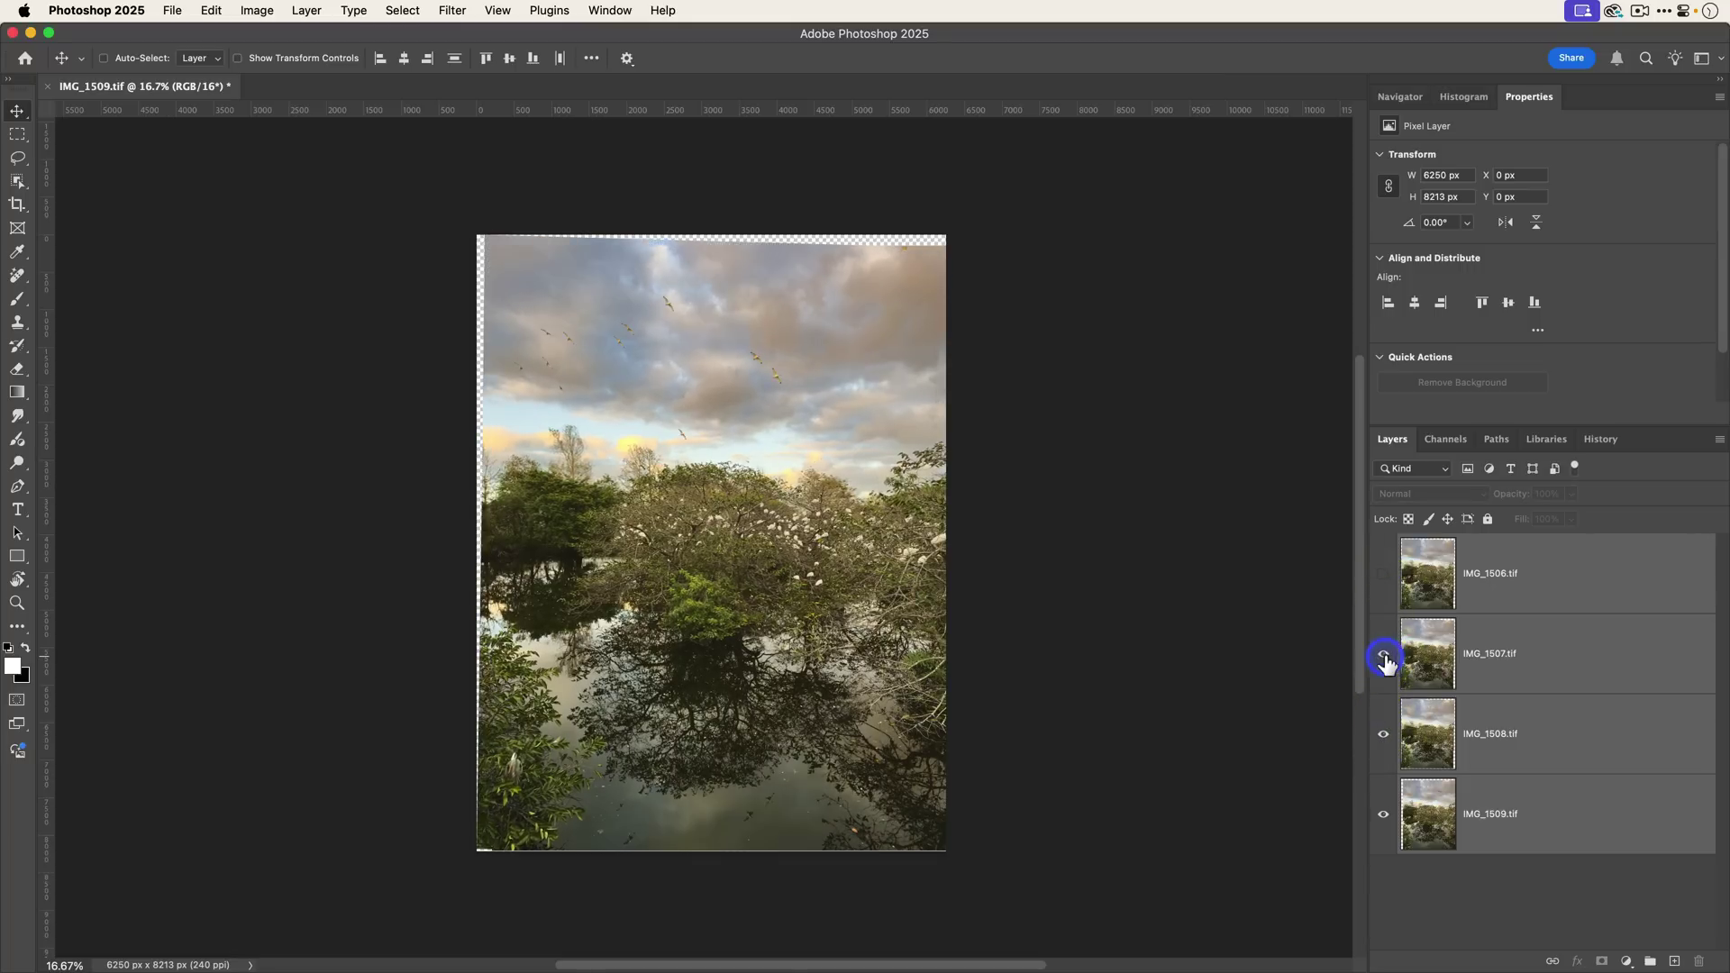
click(1381, 578)
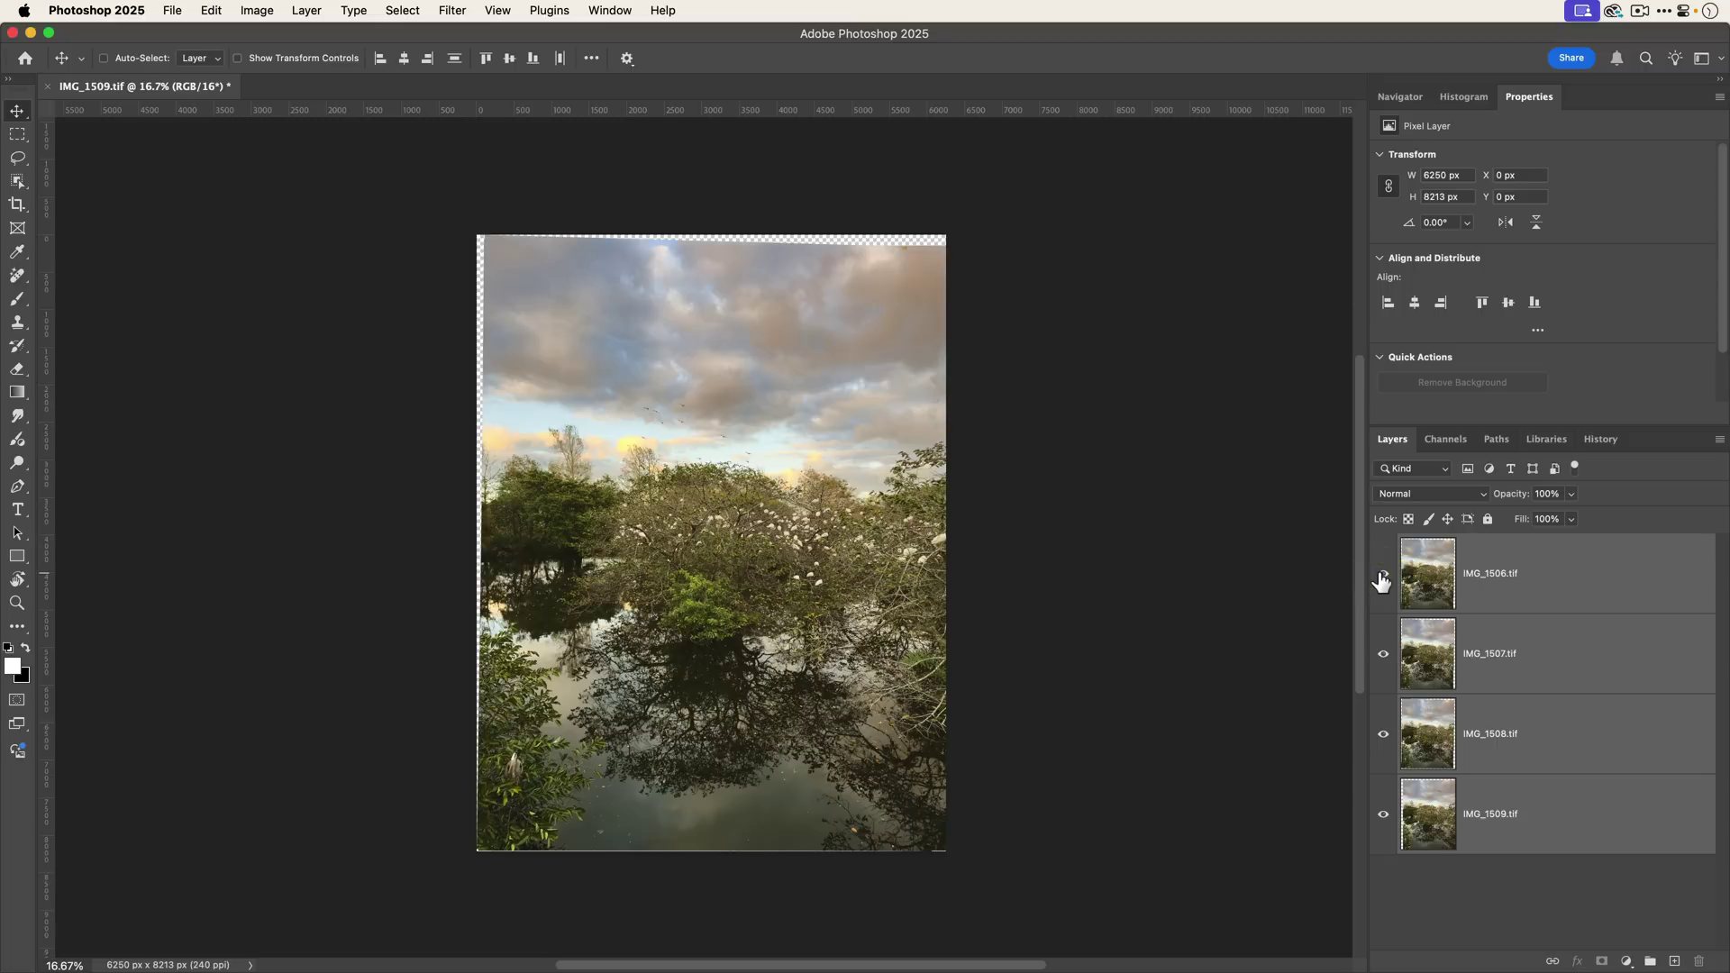
Step: Auto-blend the layers as Stack Images with Seamless Tones and Content Aware Fill
click(210, 10)
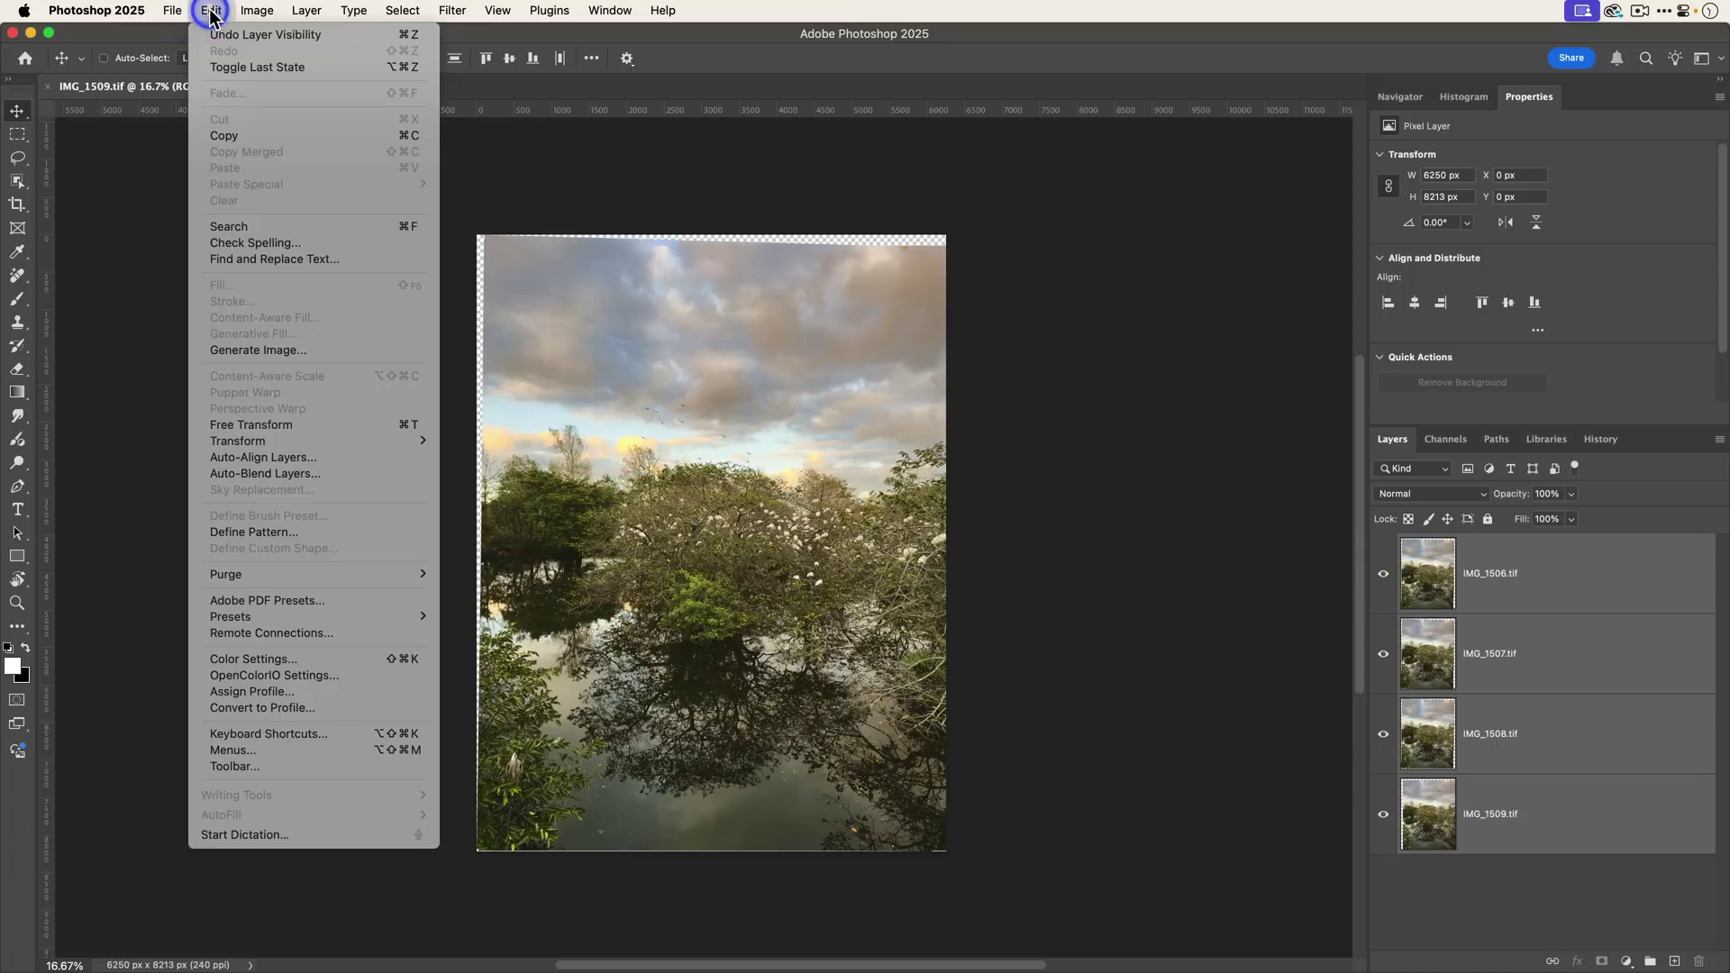
click(332, 473)
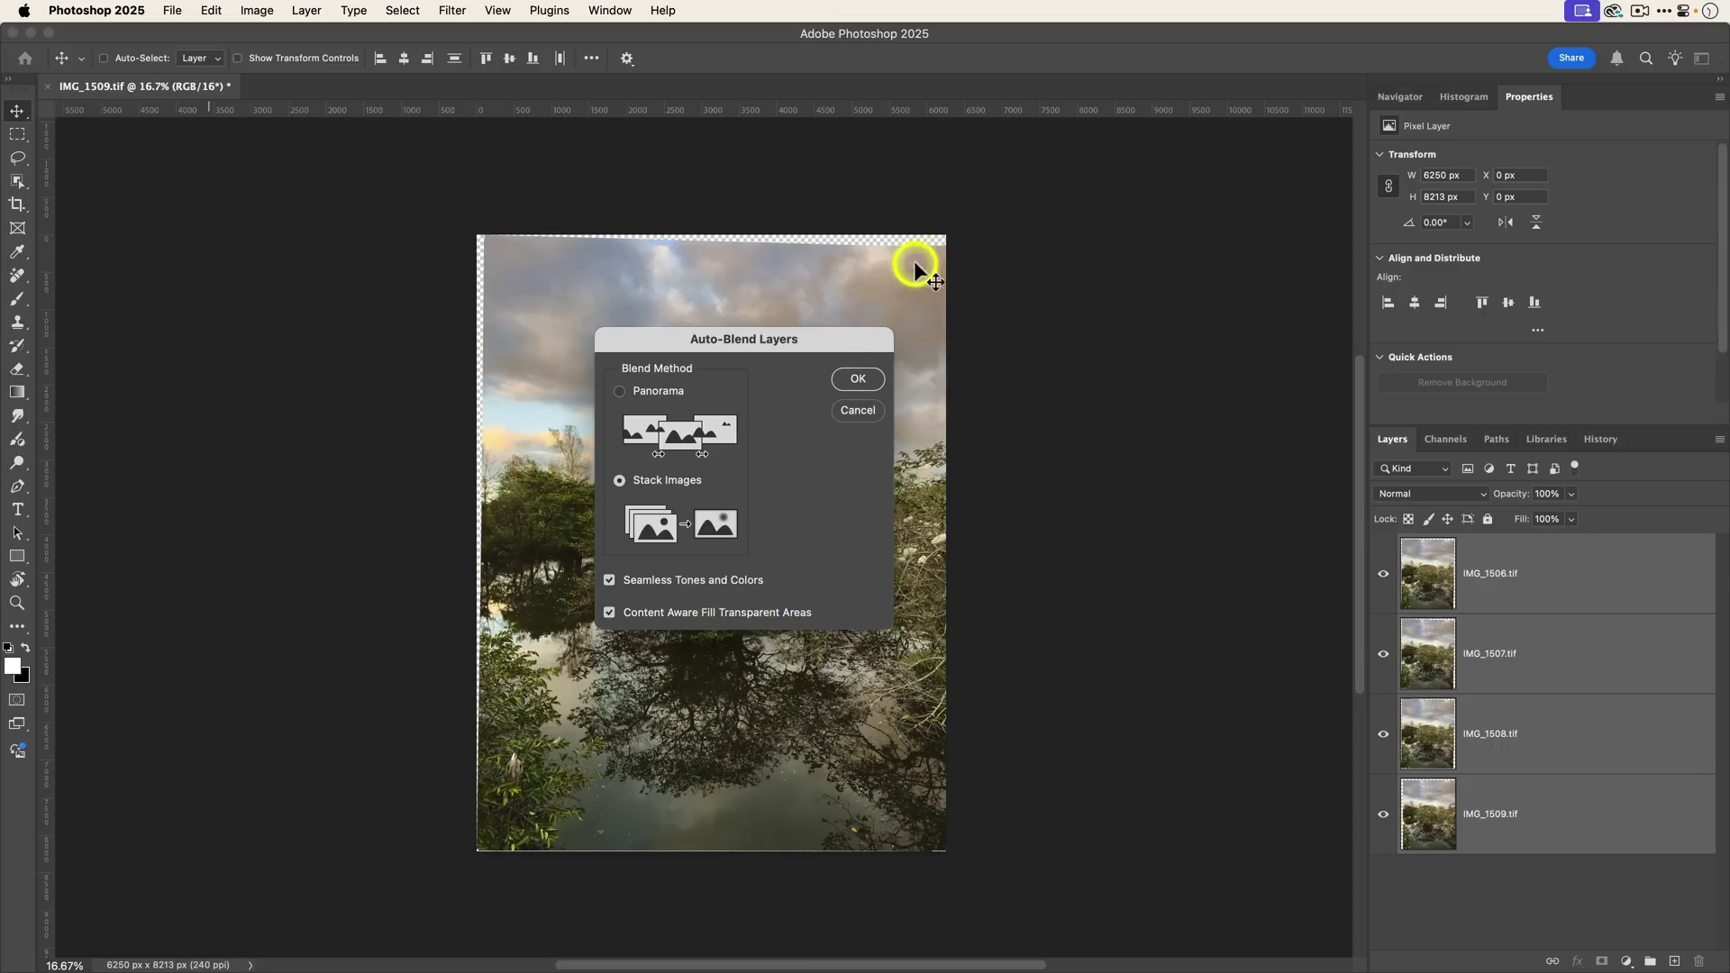
click(860, 379)
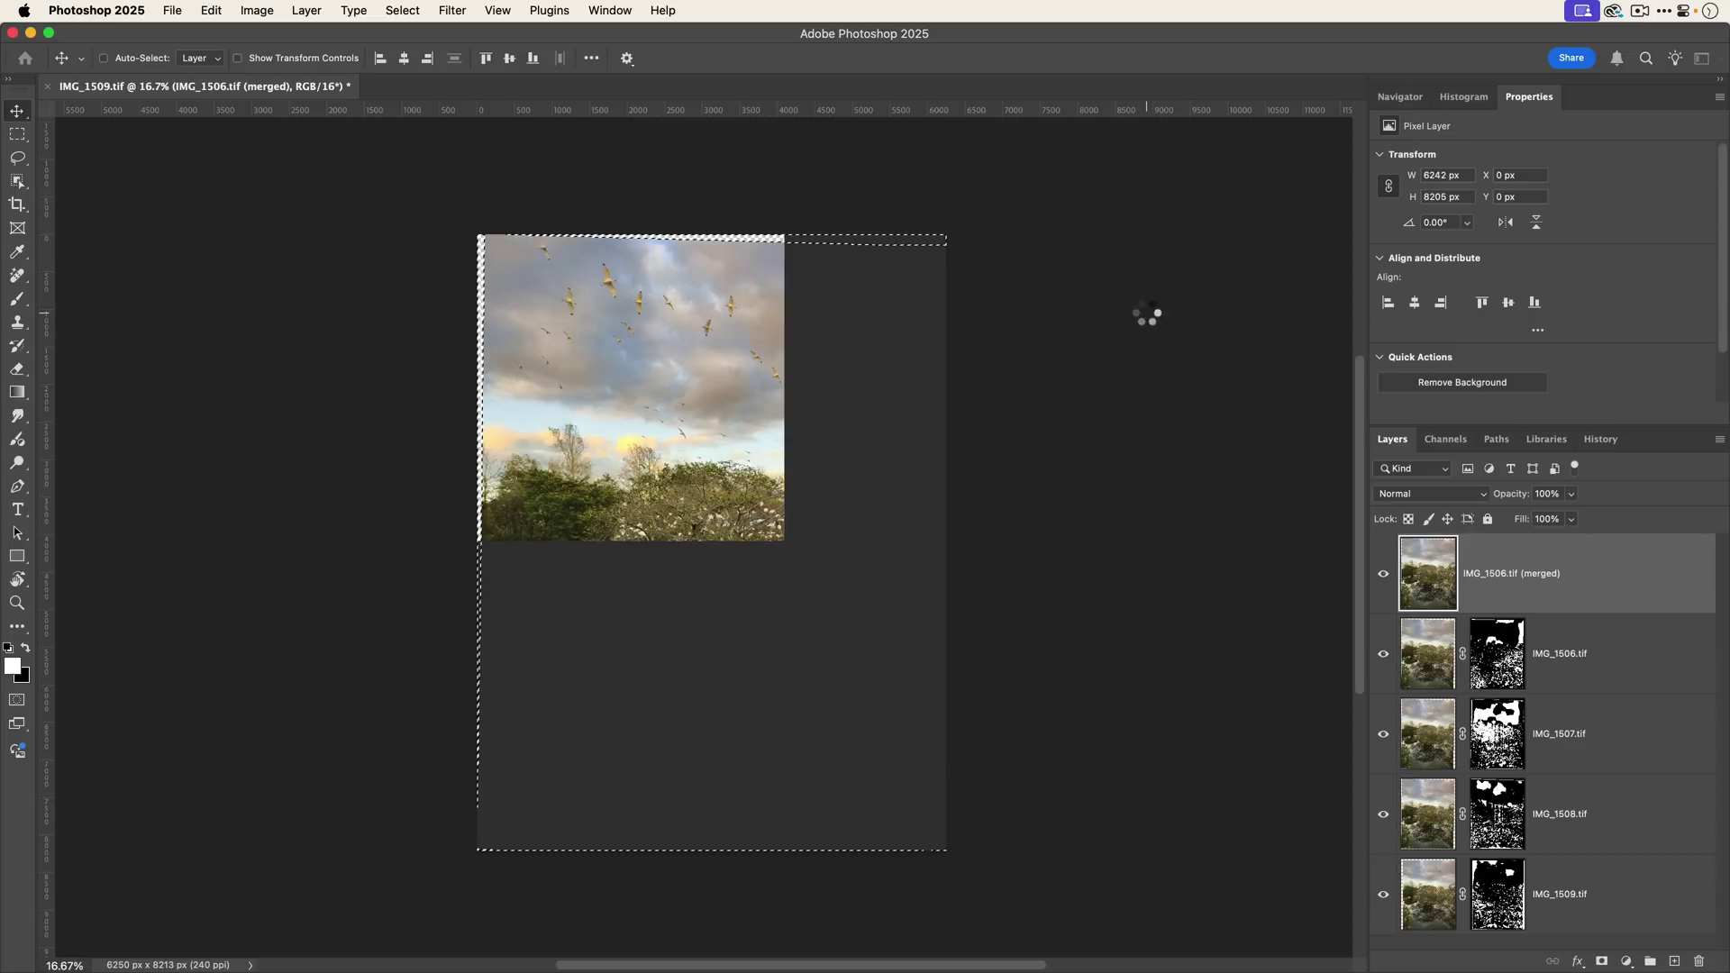
Step: Switch to the Remove tool, show only the merged layer, and inspect the canvas
key(j)
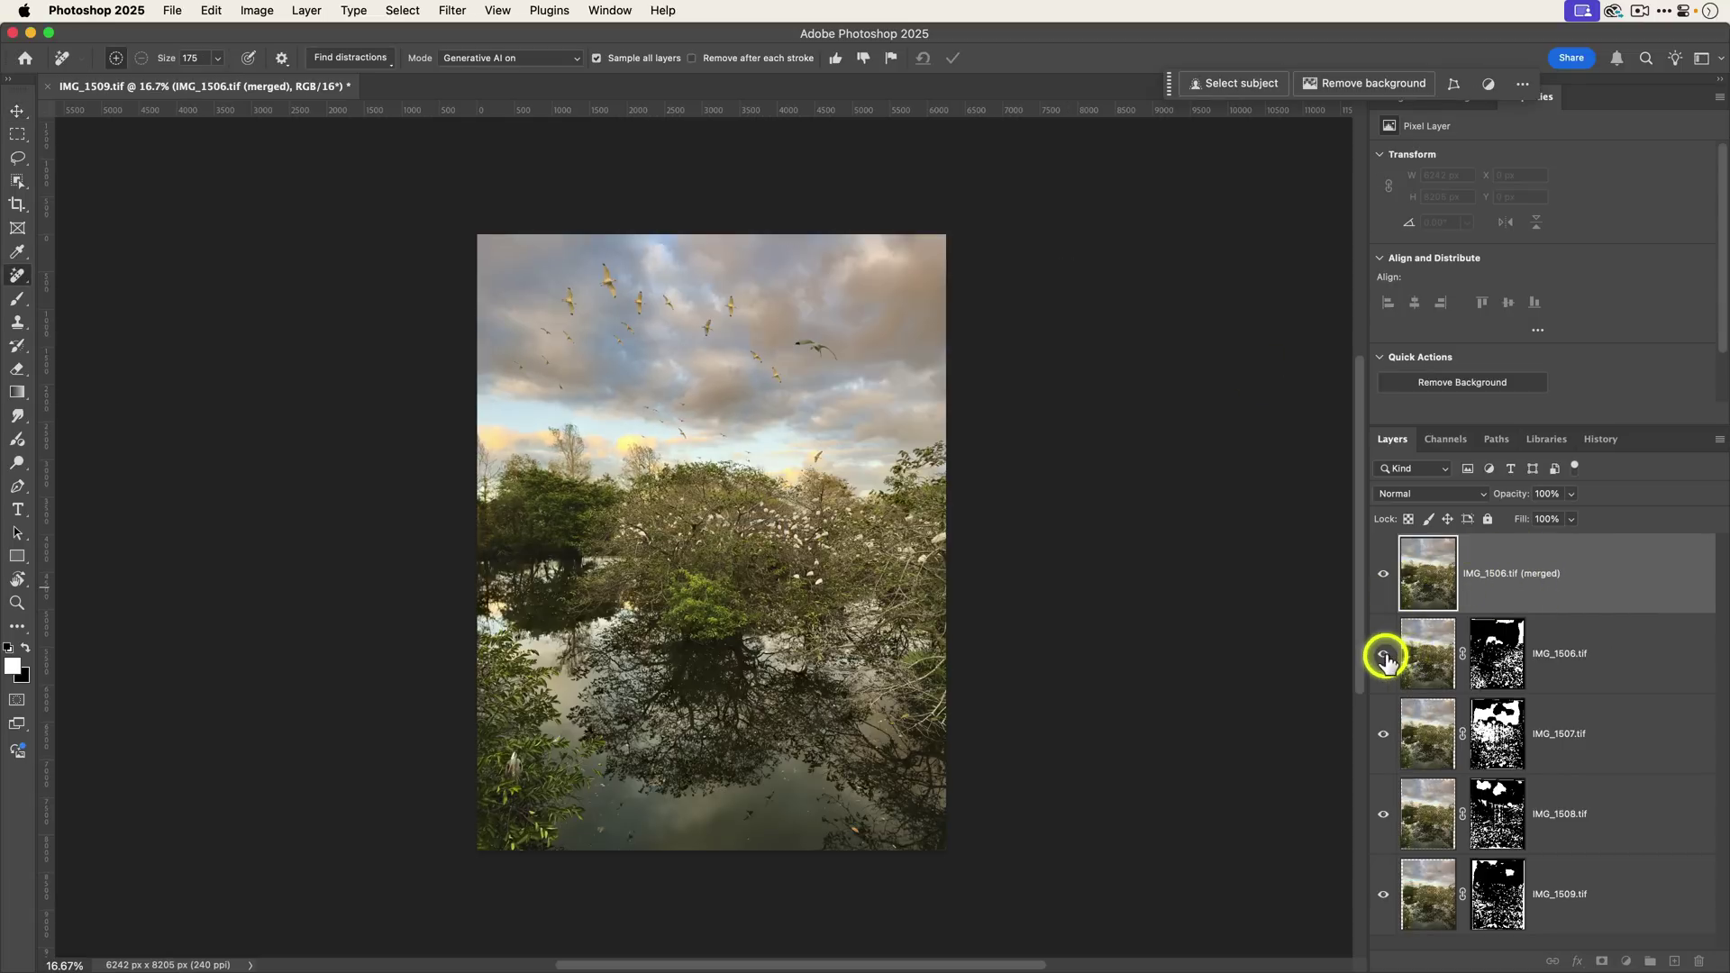
click(1382, 887)
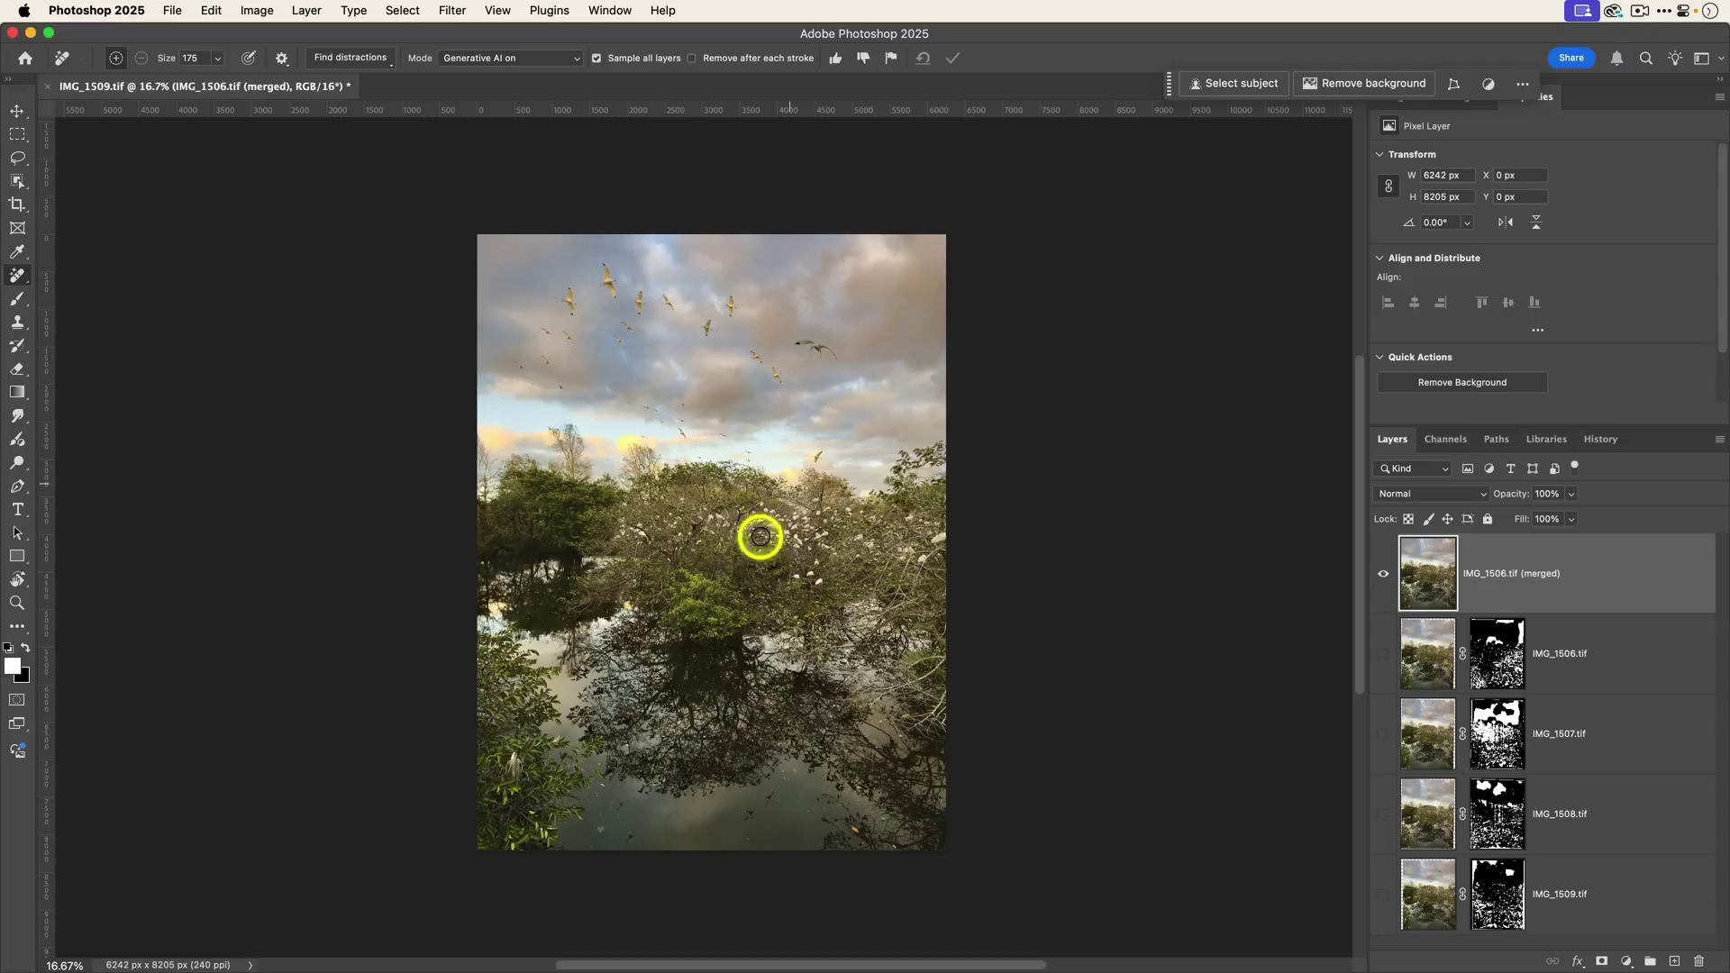
click(617, 819)
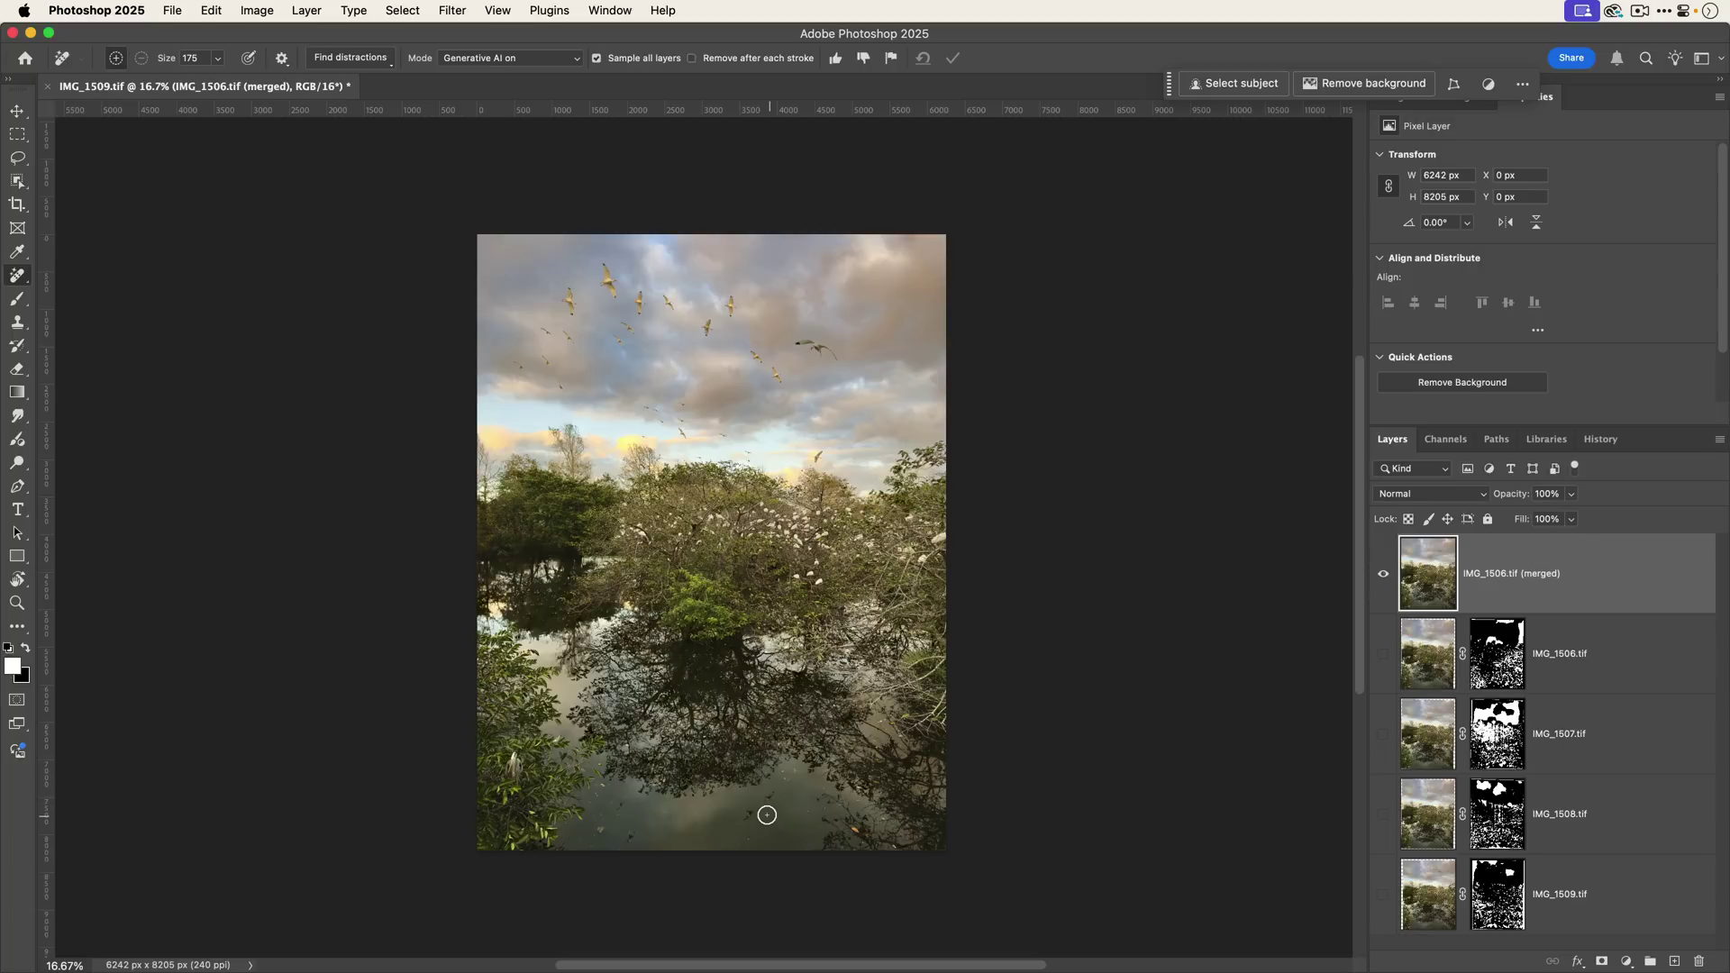
click(17, 275)
Step: Close the blended document, saving it as a TIF back to Lightroom
click(173, 13)
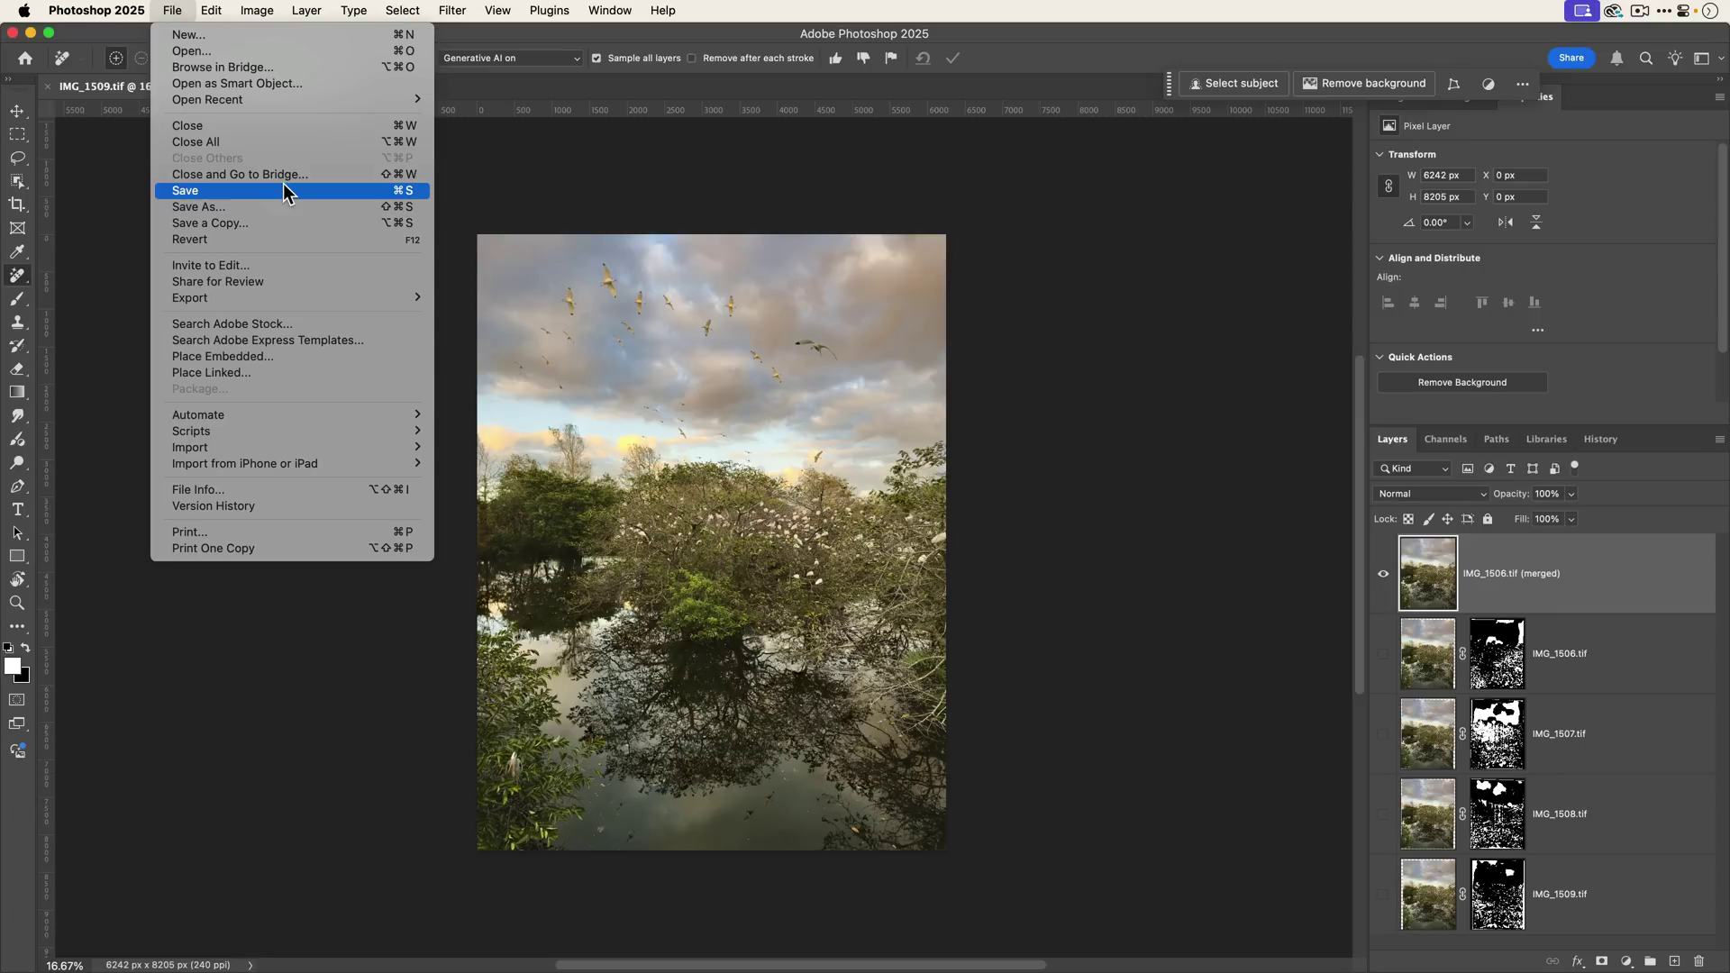
click(285, 131)
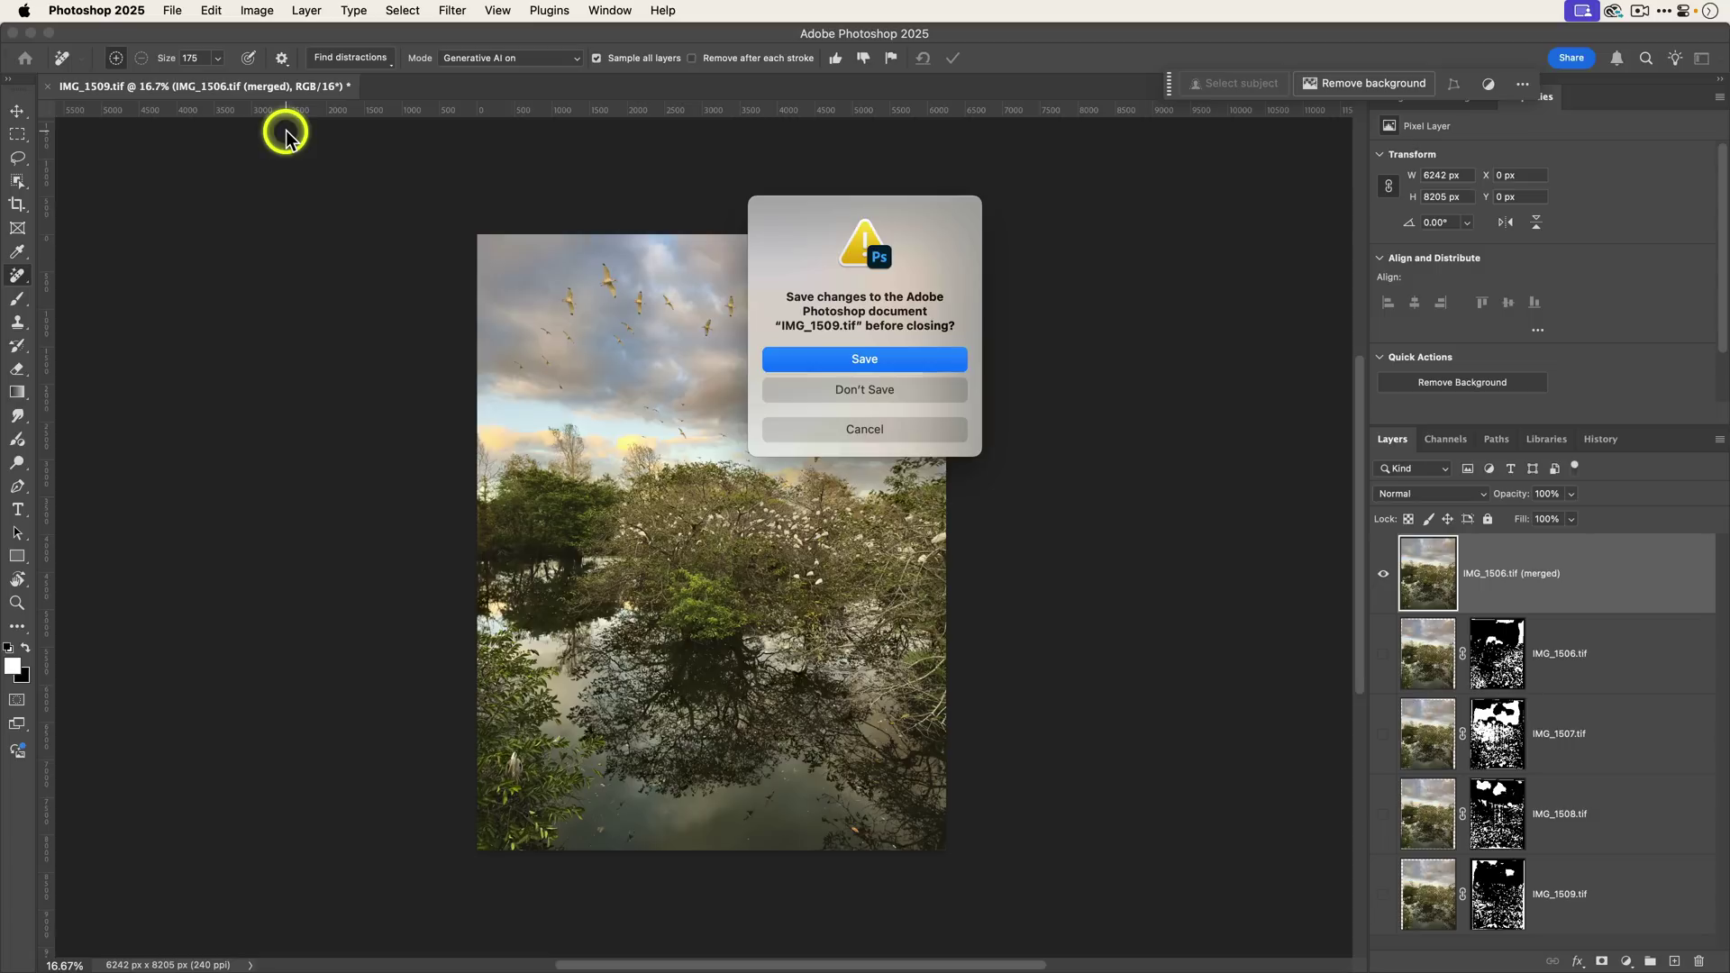
click(854, 363)
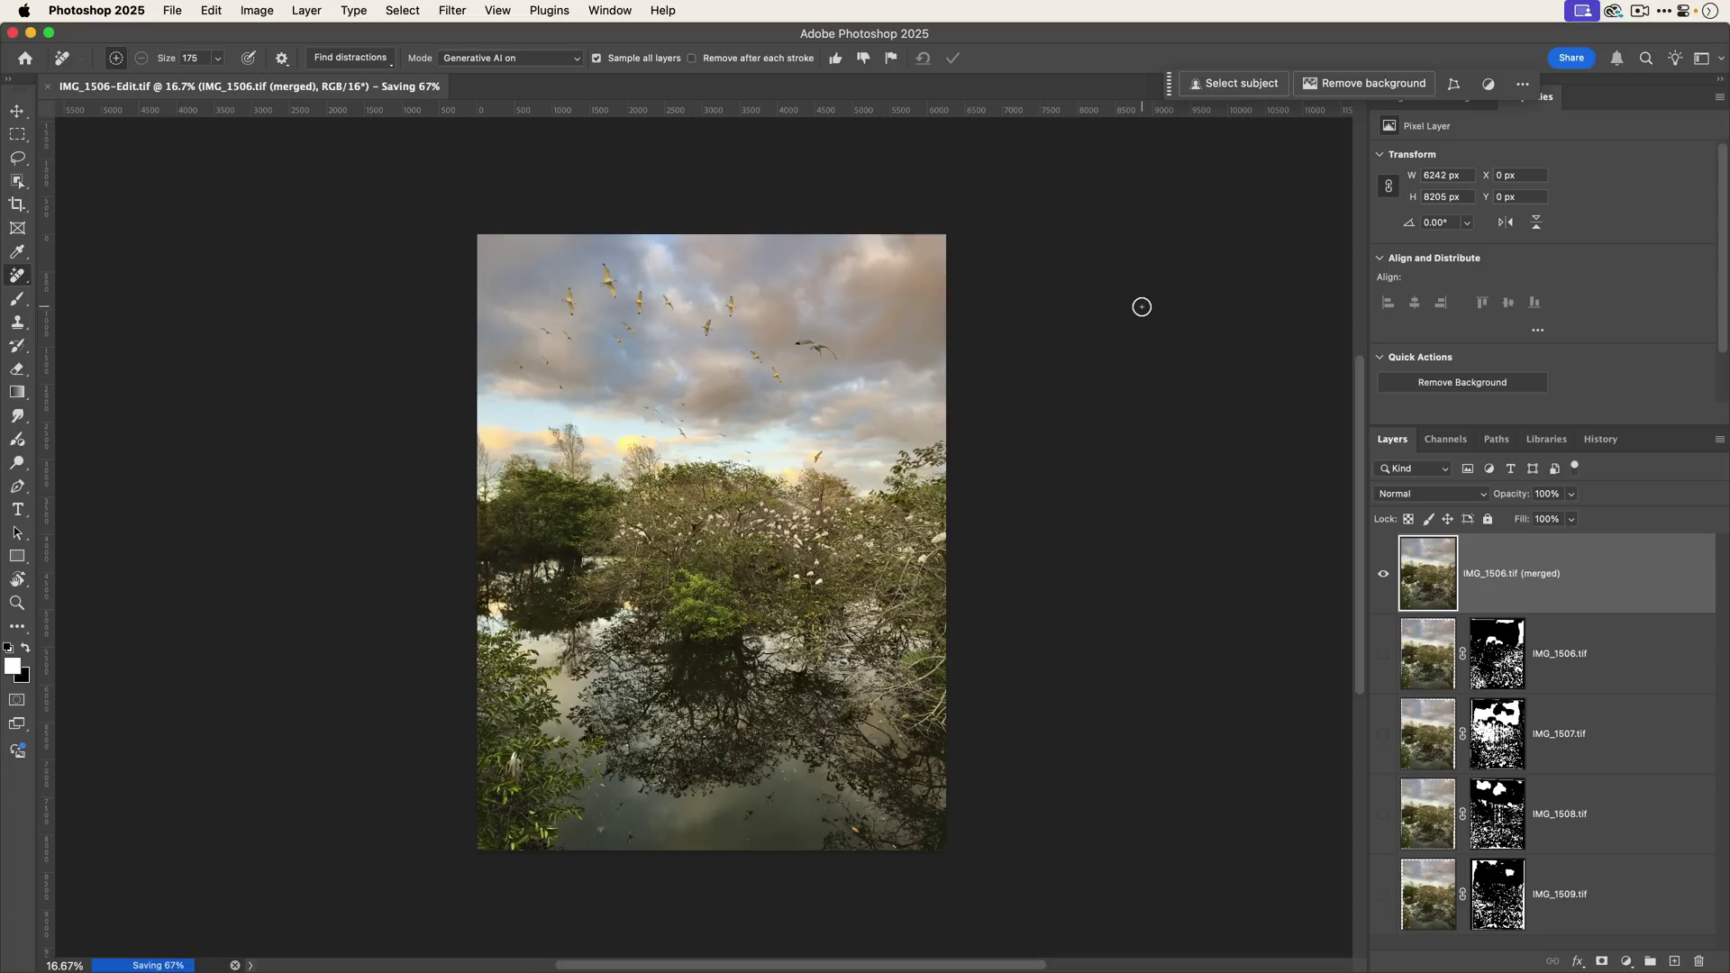
key(super+w)
key(super+Tab)
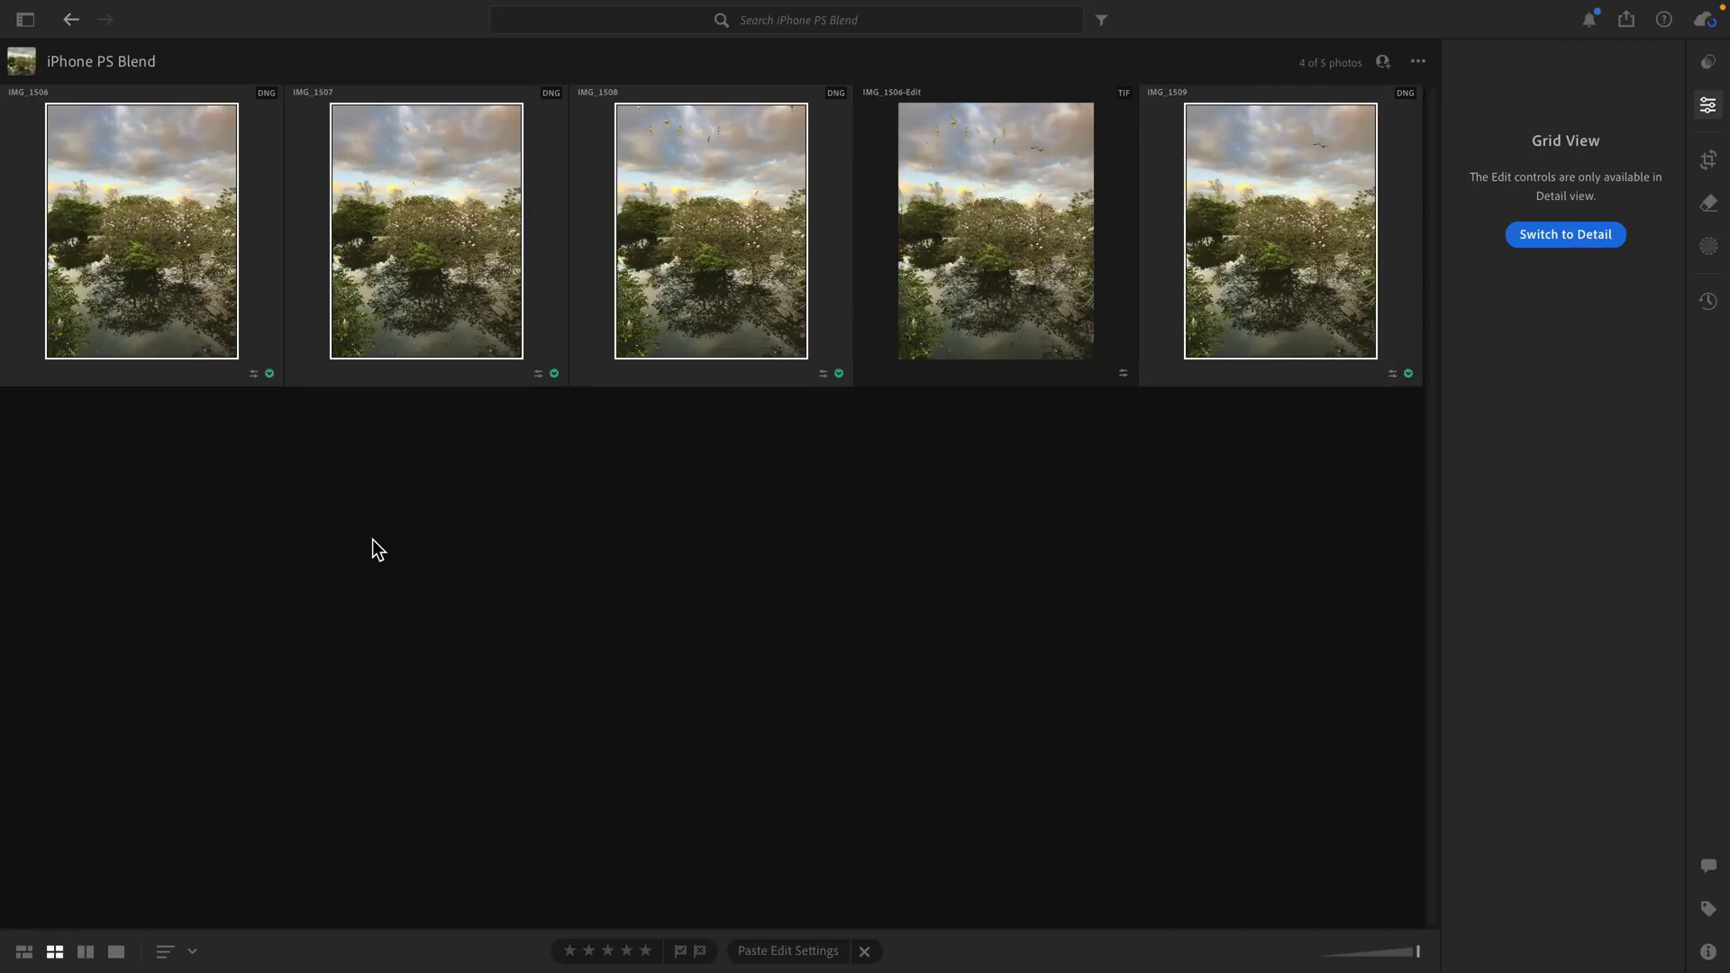
Step: Select IMG_1506-Edit and open it large for editing
click(971, 302)
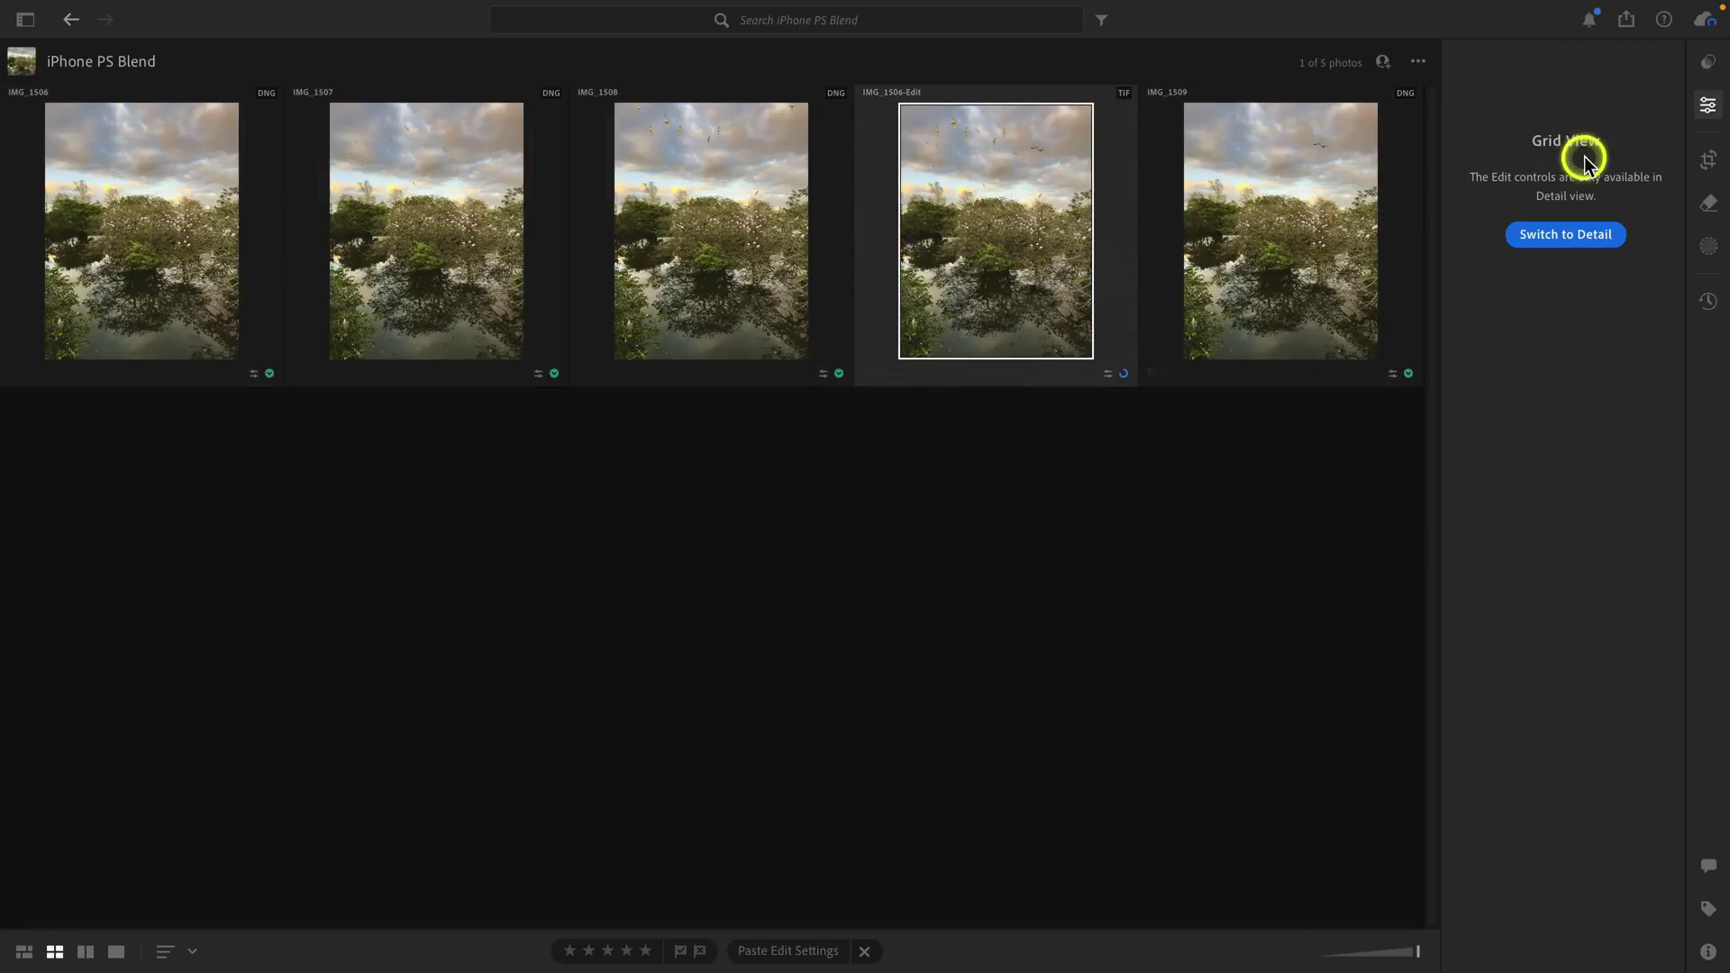
click(1706, 25)
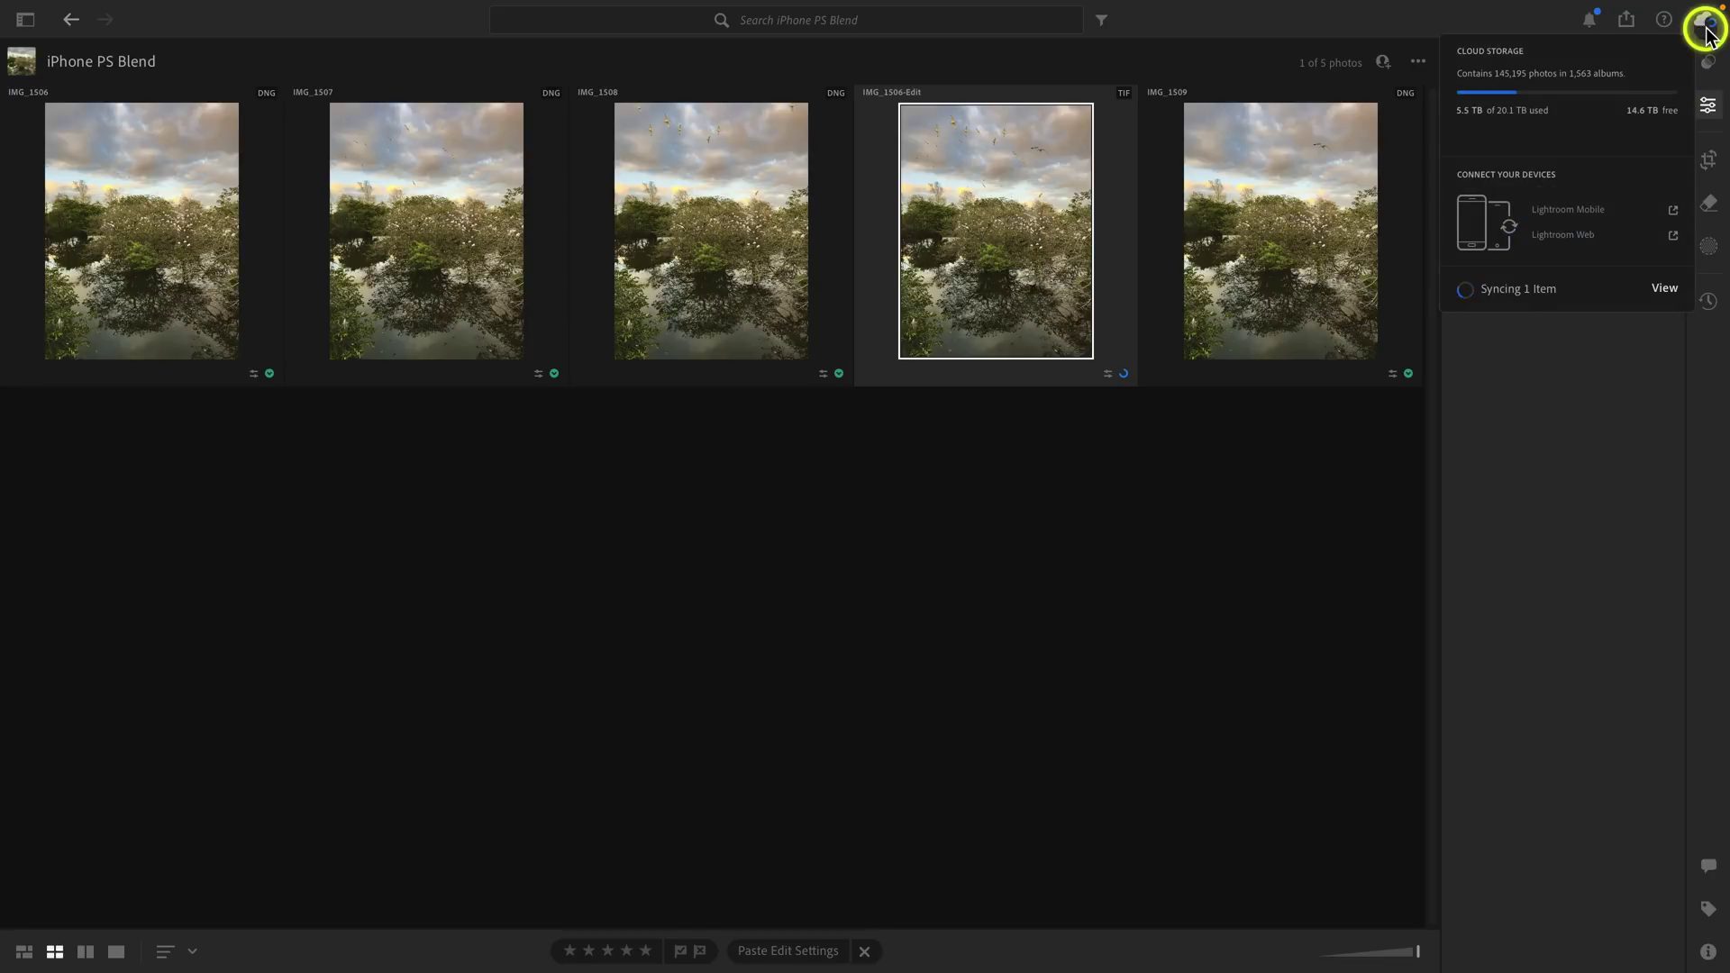
click(1132, 411)
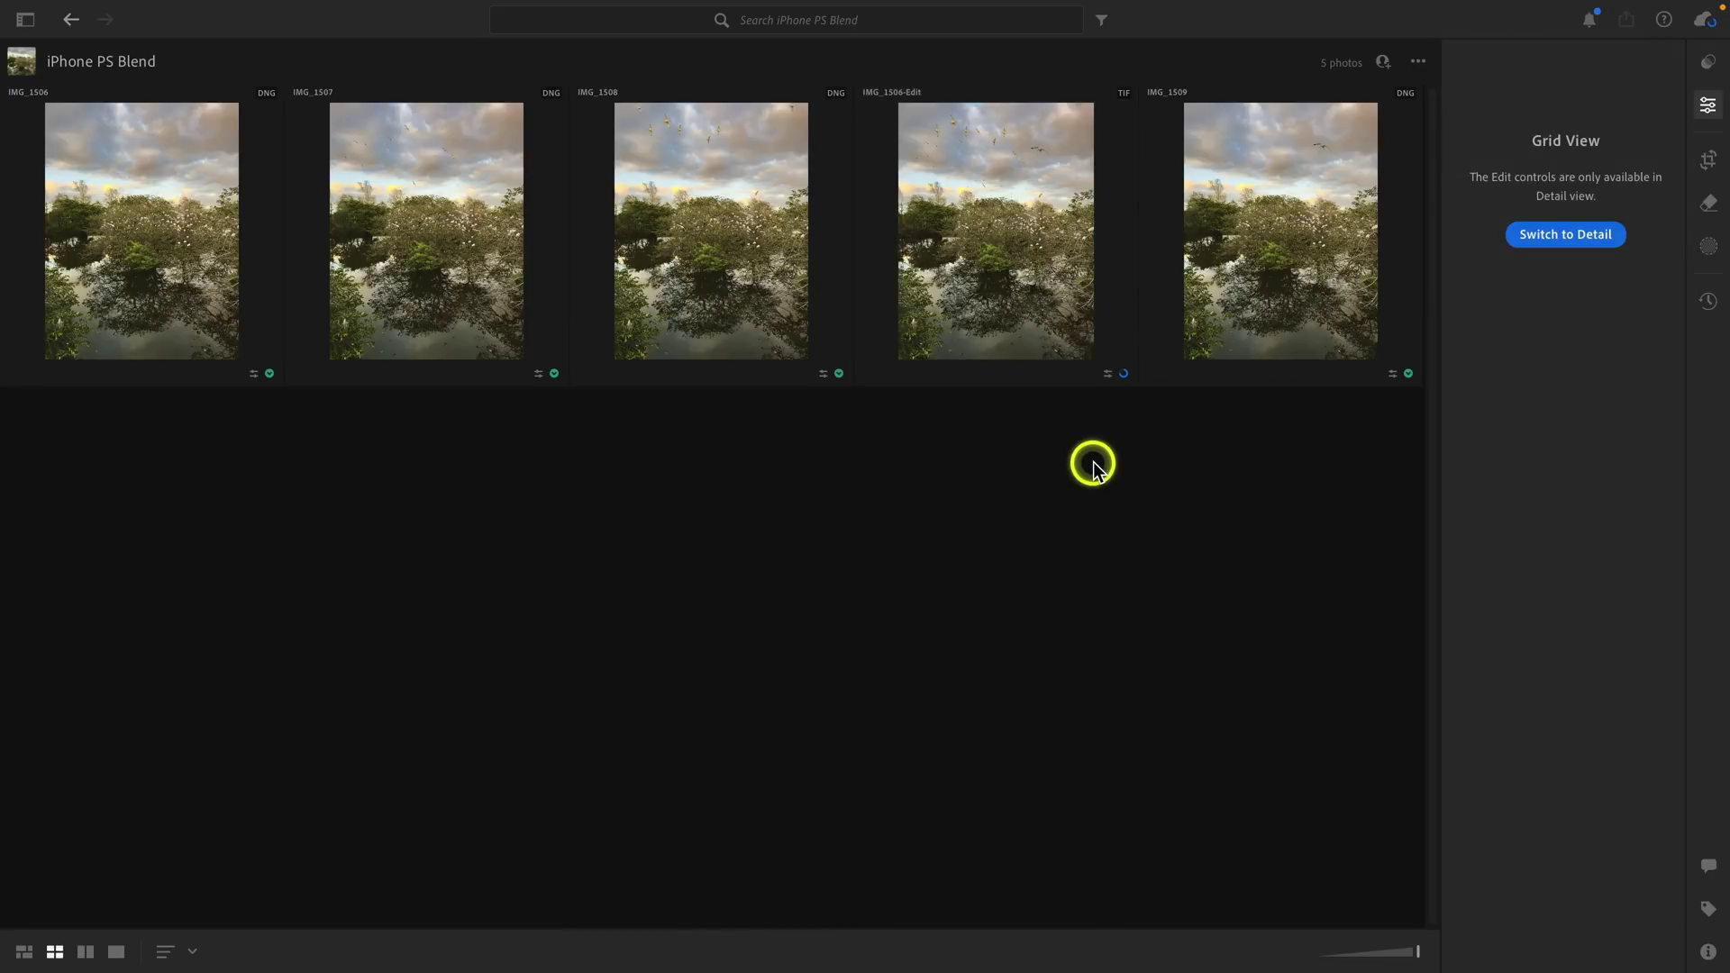
double_click(1019, 298)
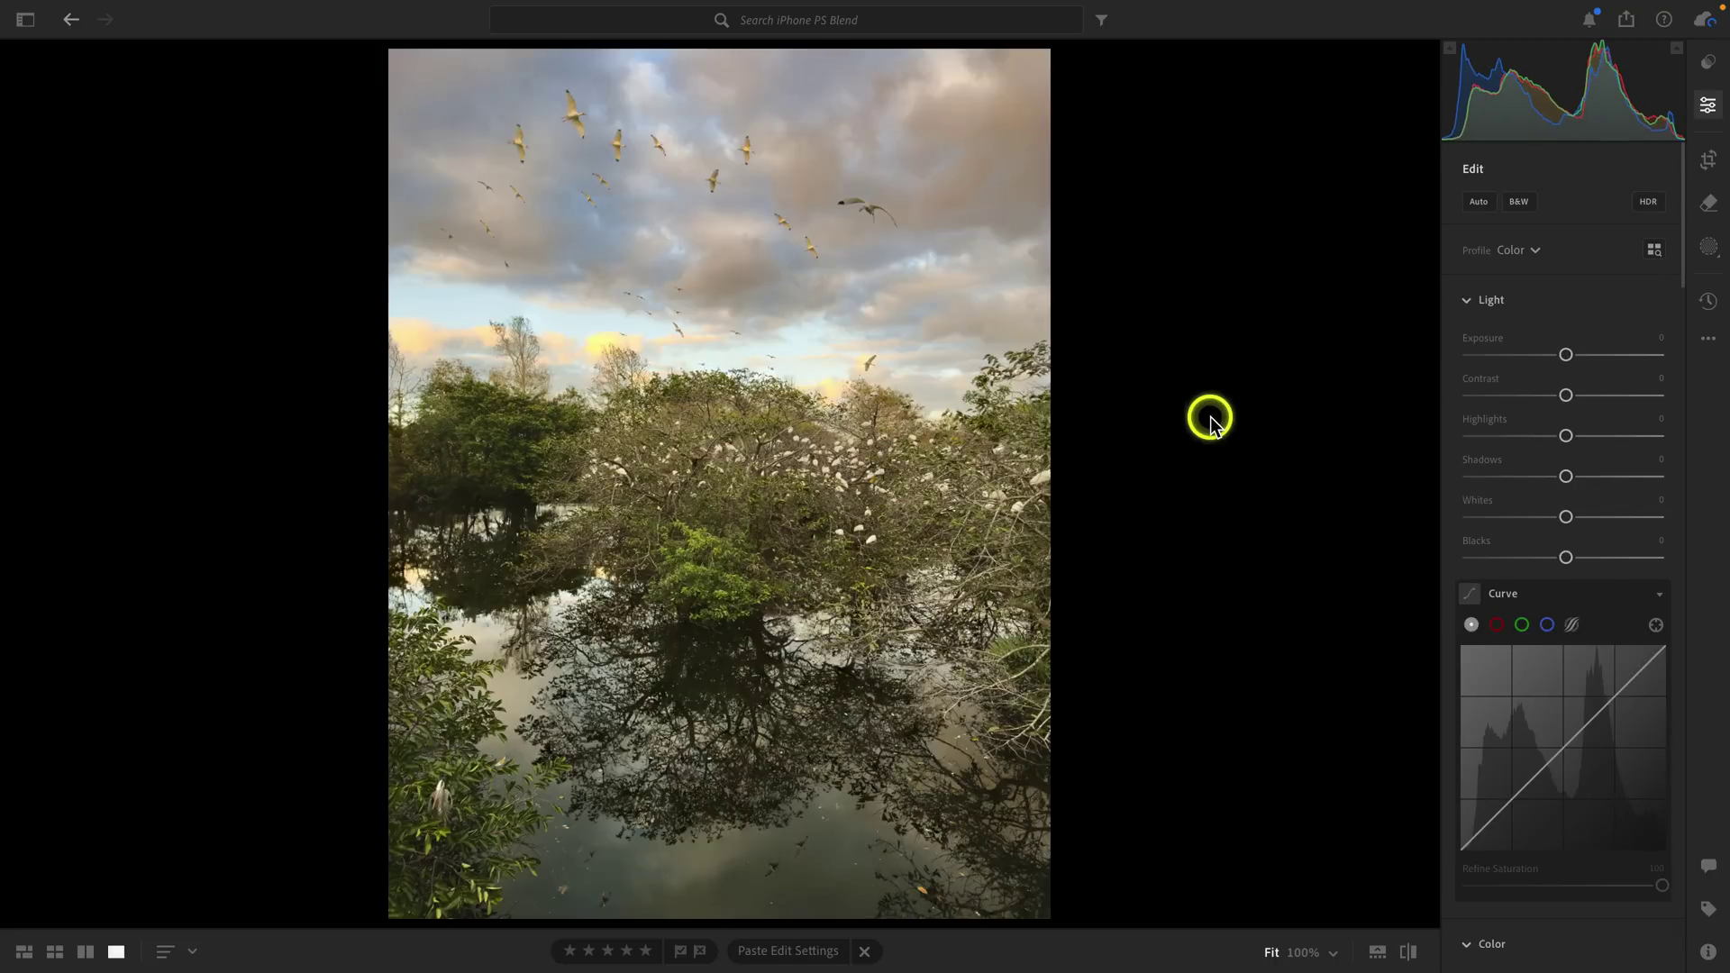
Step: Trial-remove a small bird in the sky with the Remove tool, then undo it
click(1708, 203)
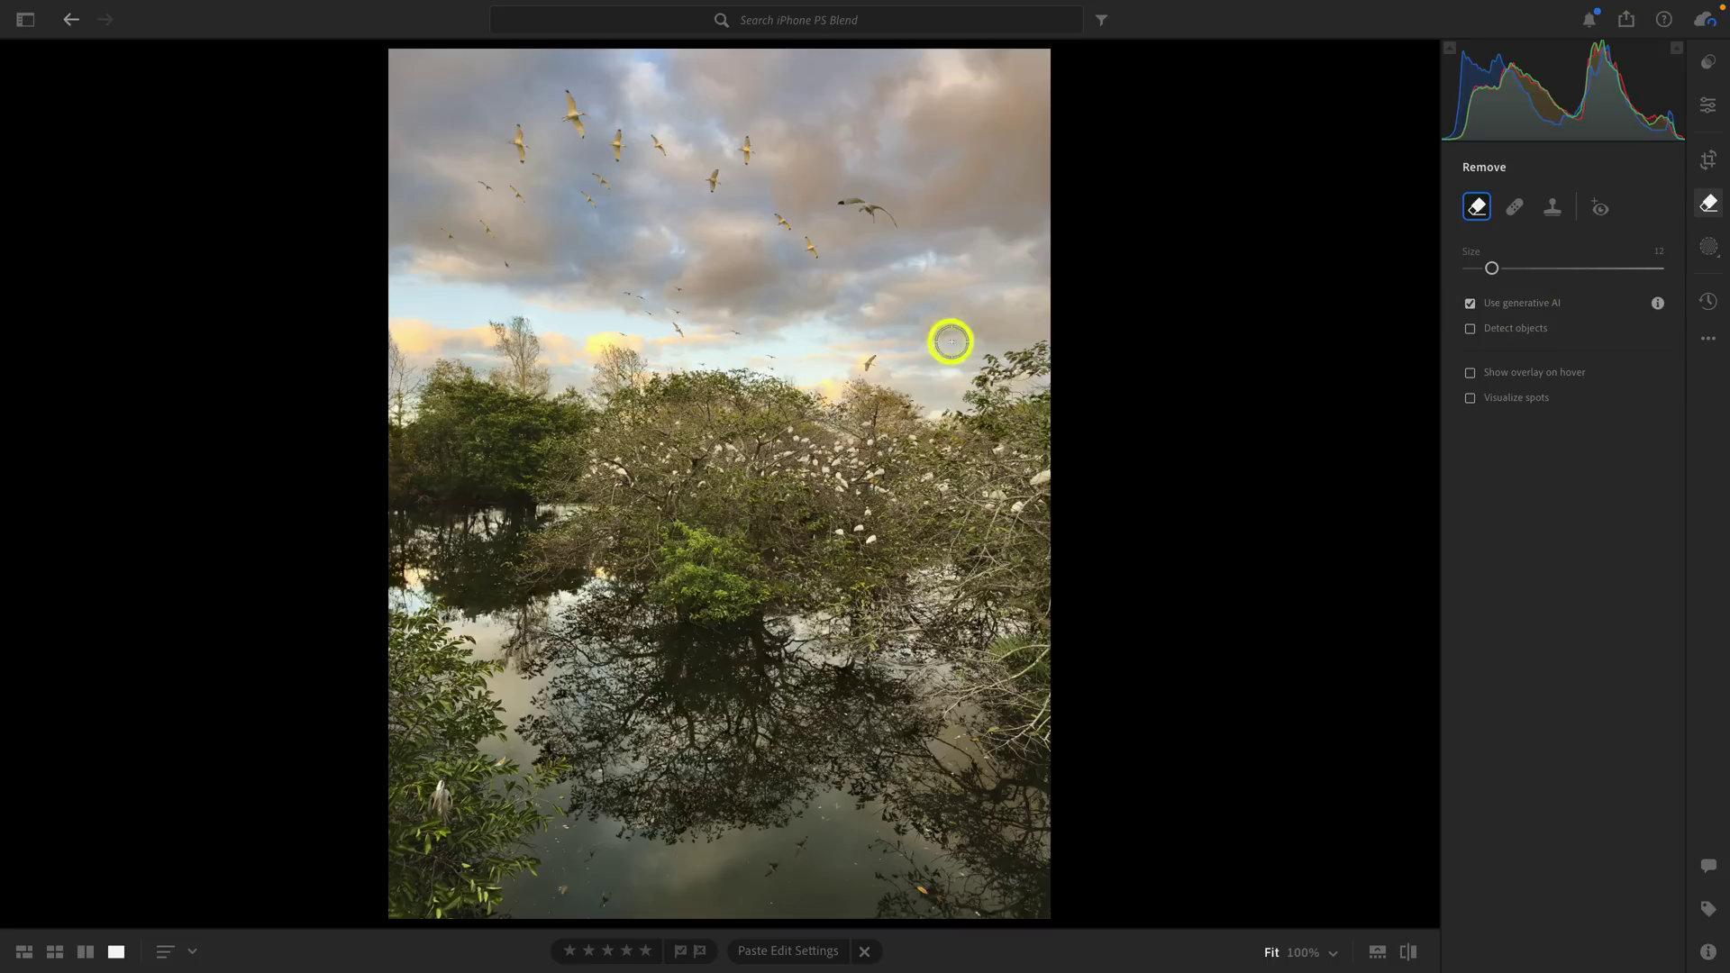
drag(869, 361, 872, 358)
click(1626, 542)
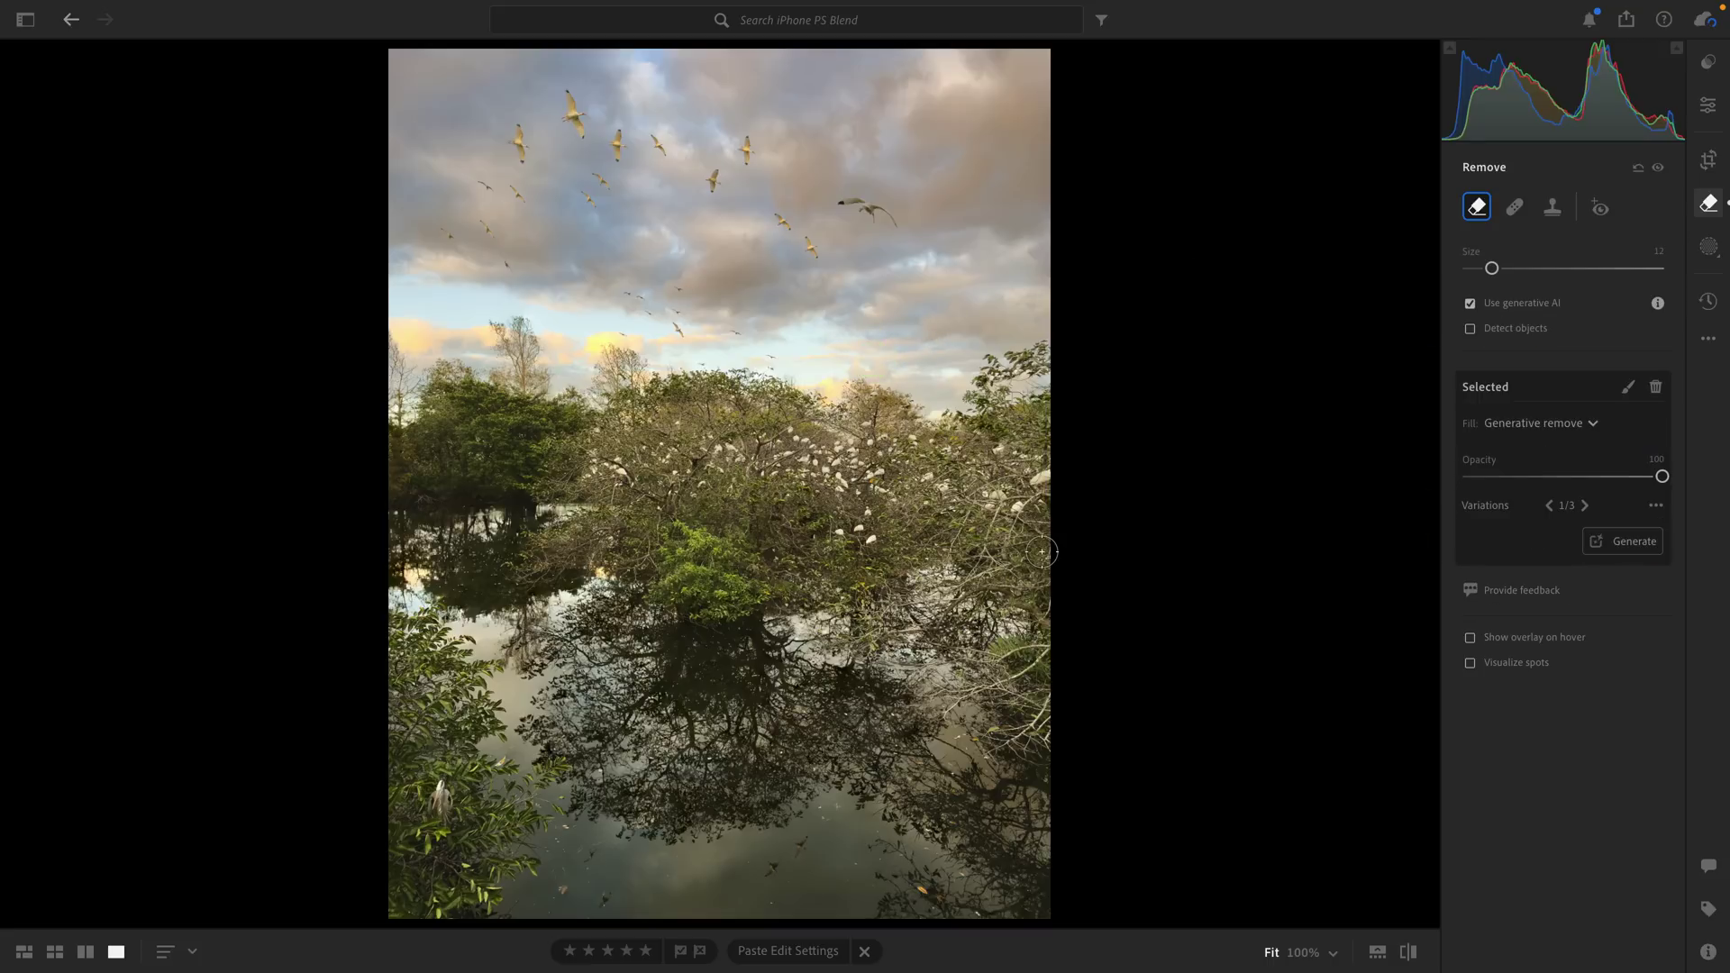
key(ctrl+z)
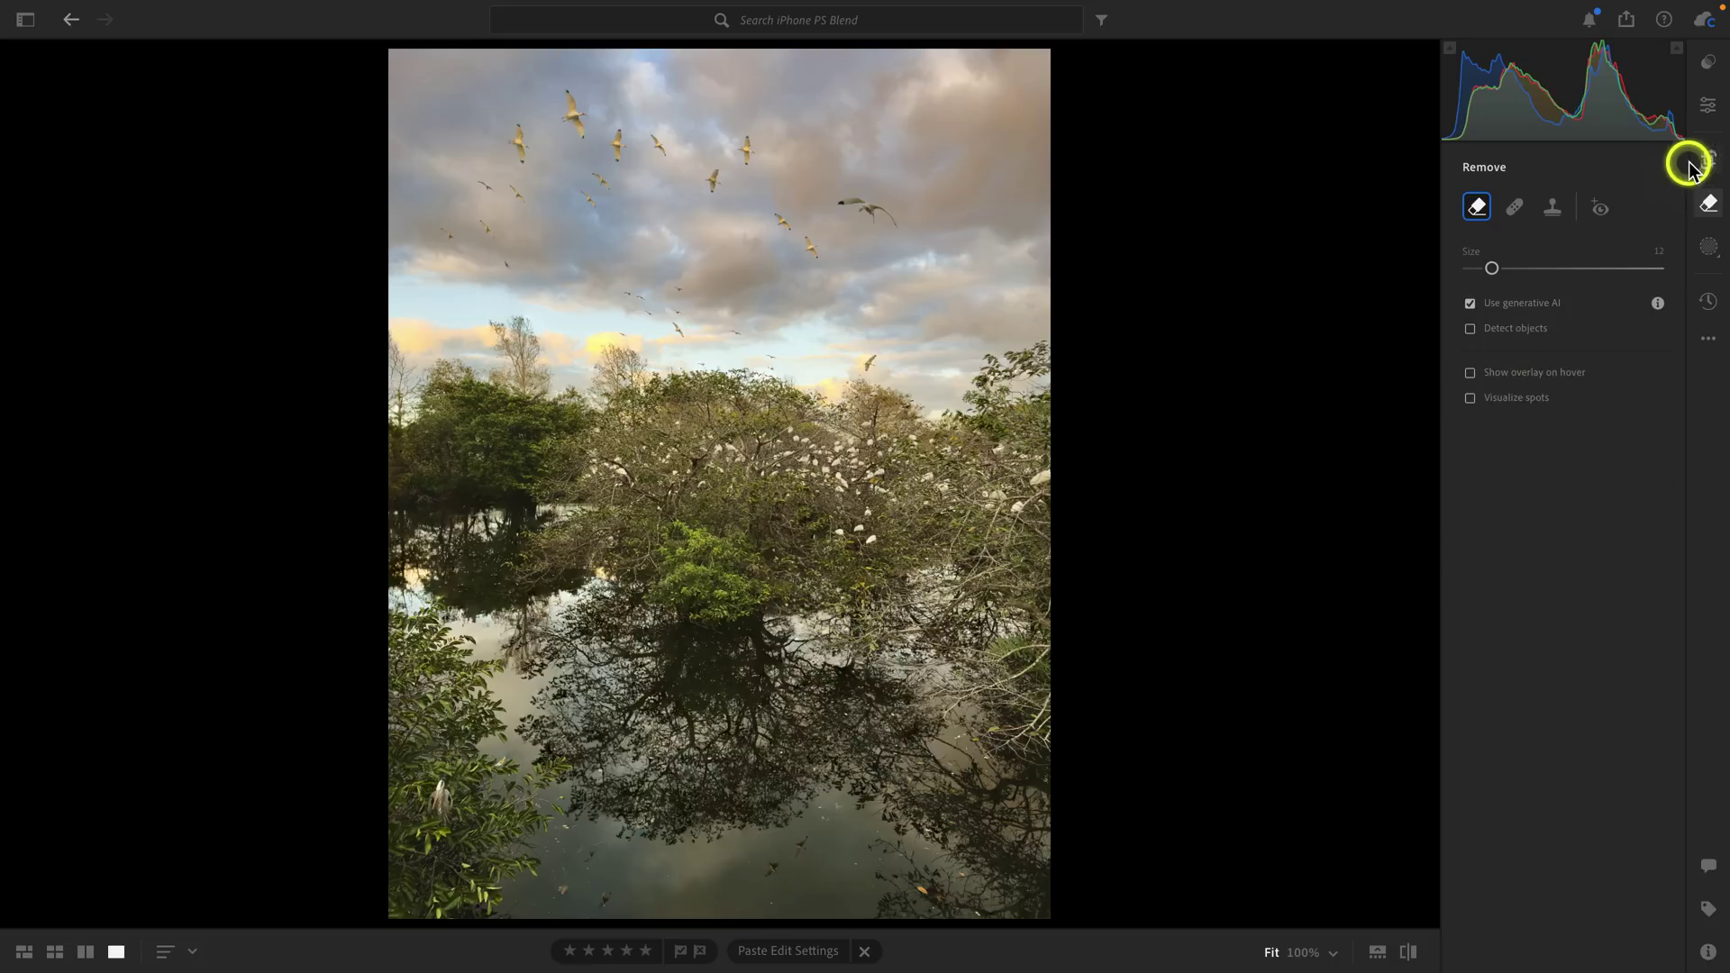
Step: Raise Color Calibration Blue Primary Saturation to +12
click(1707, 108)
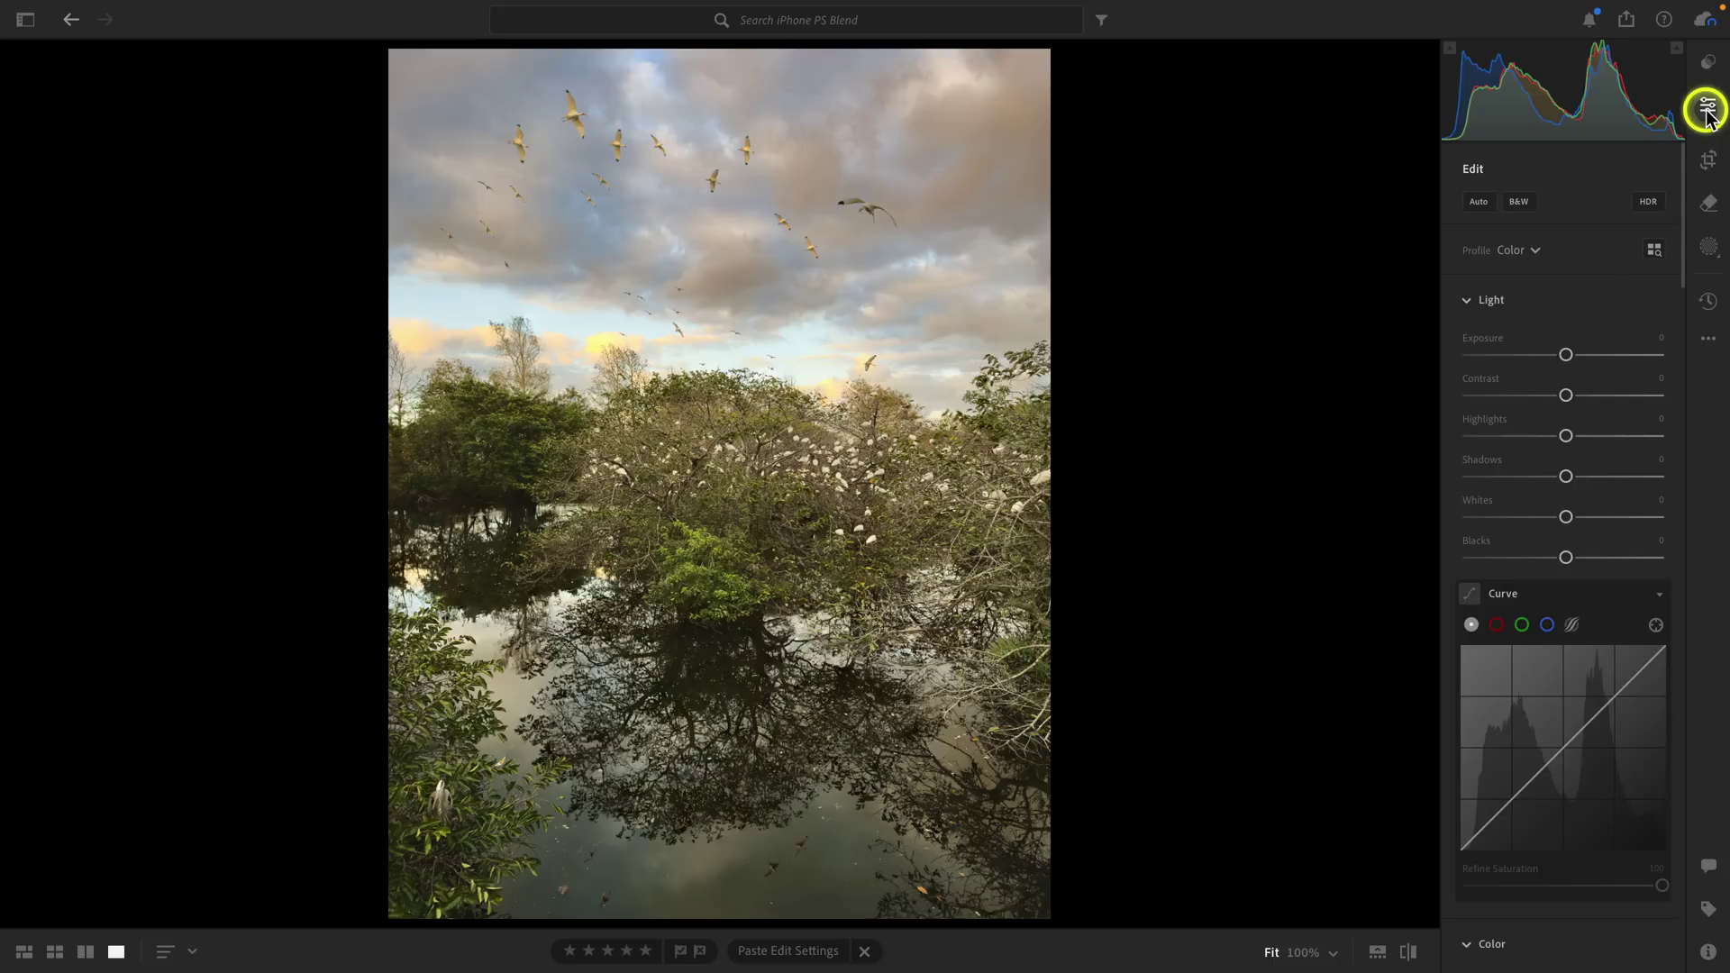
scroll(1616, 326, down, 15)
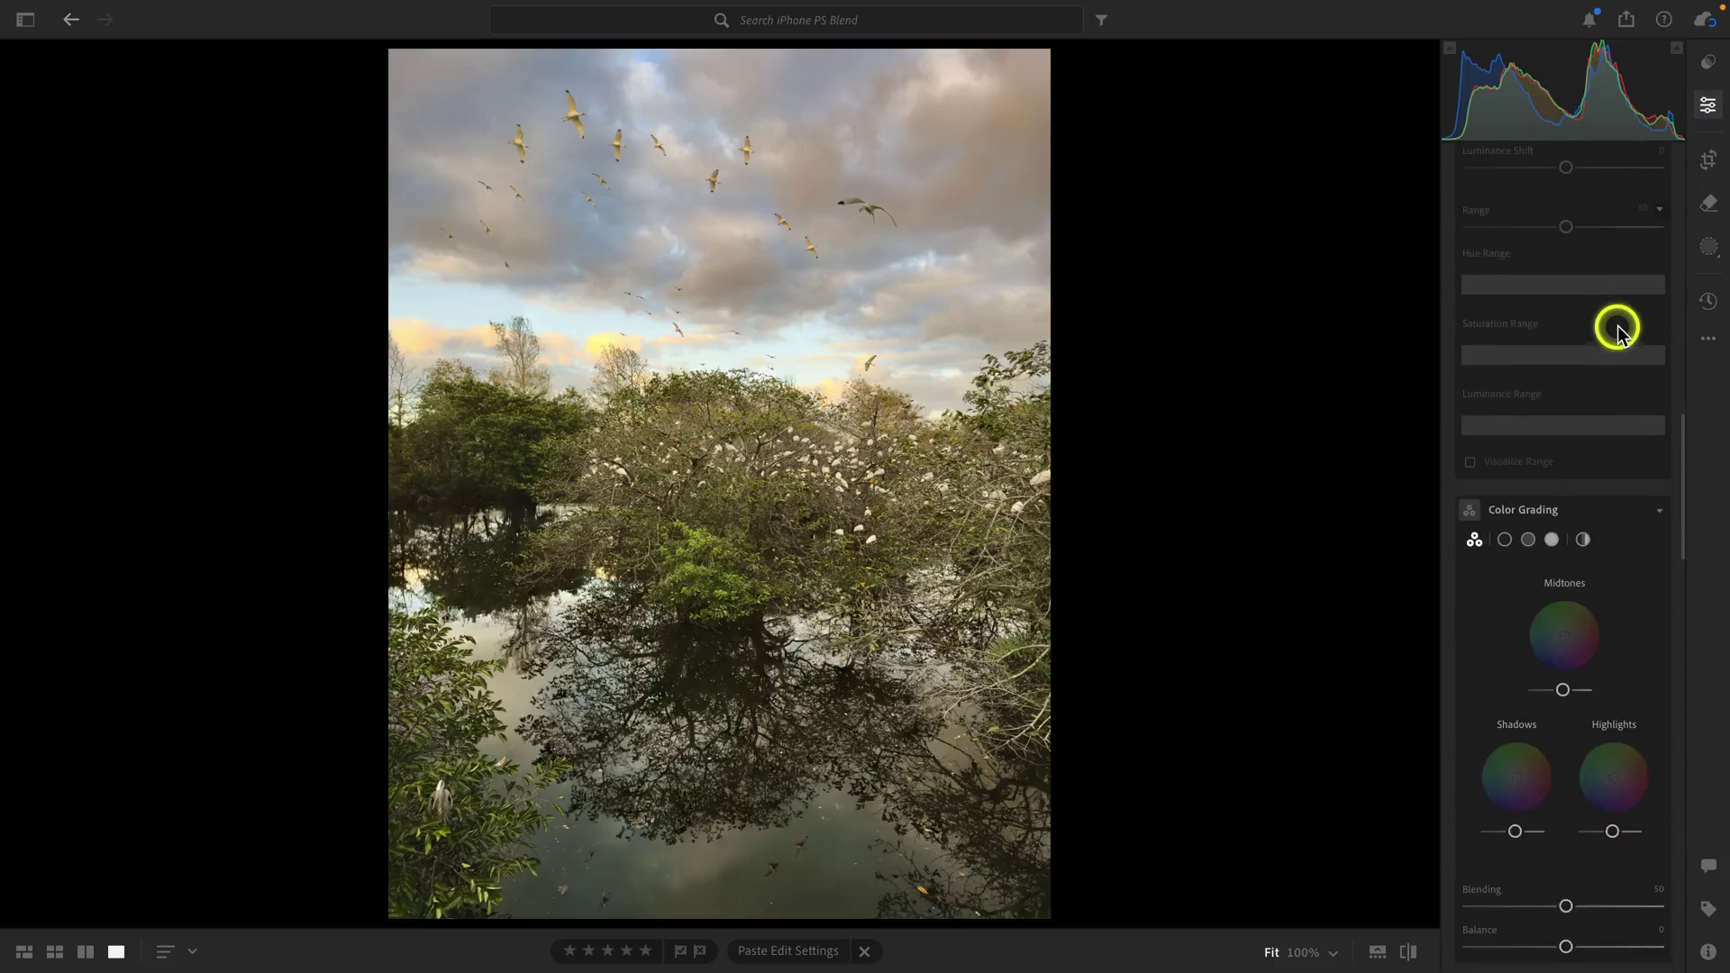
scroll(1618, 331, down, 15)
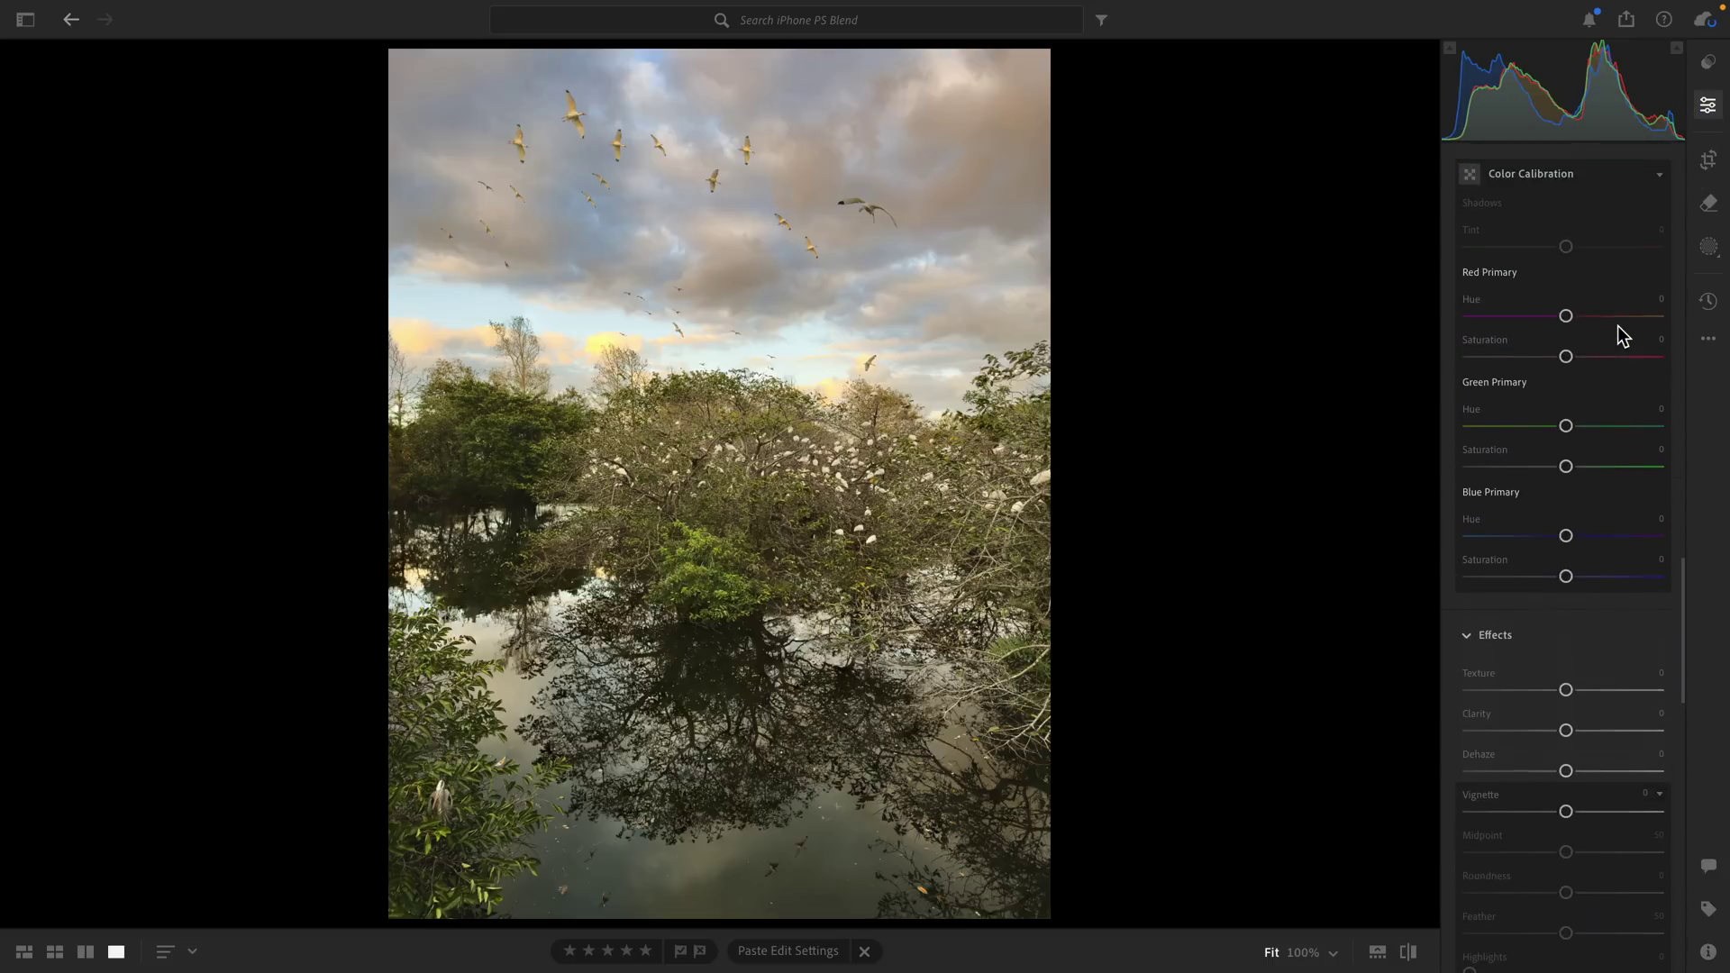
scroll(1619, 337, up, 4)
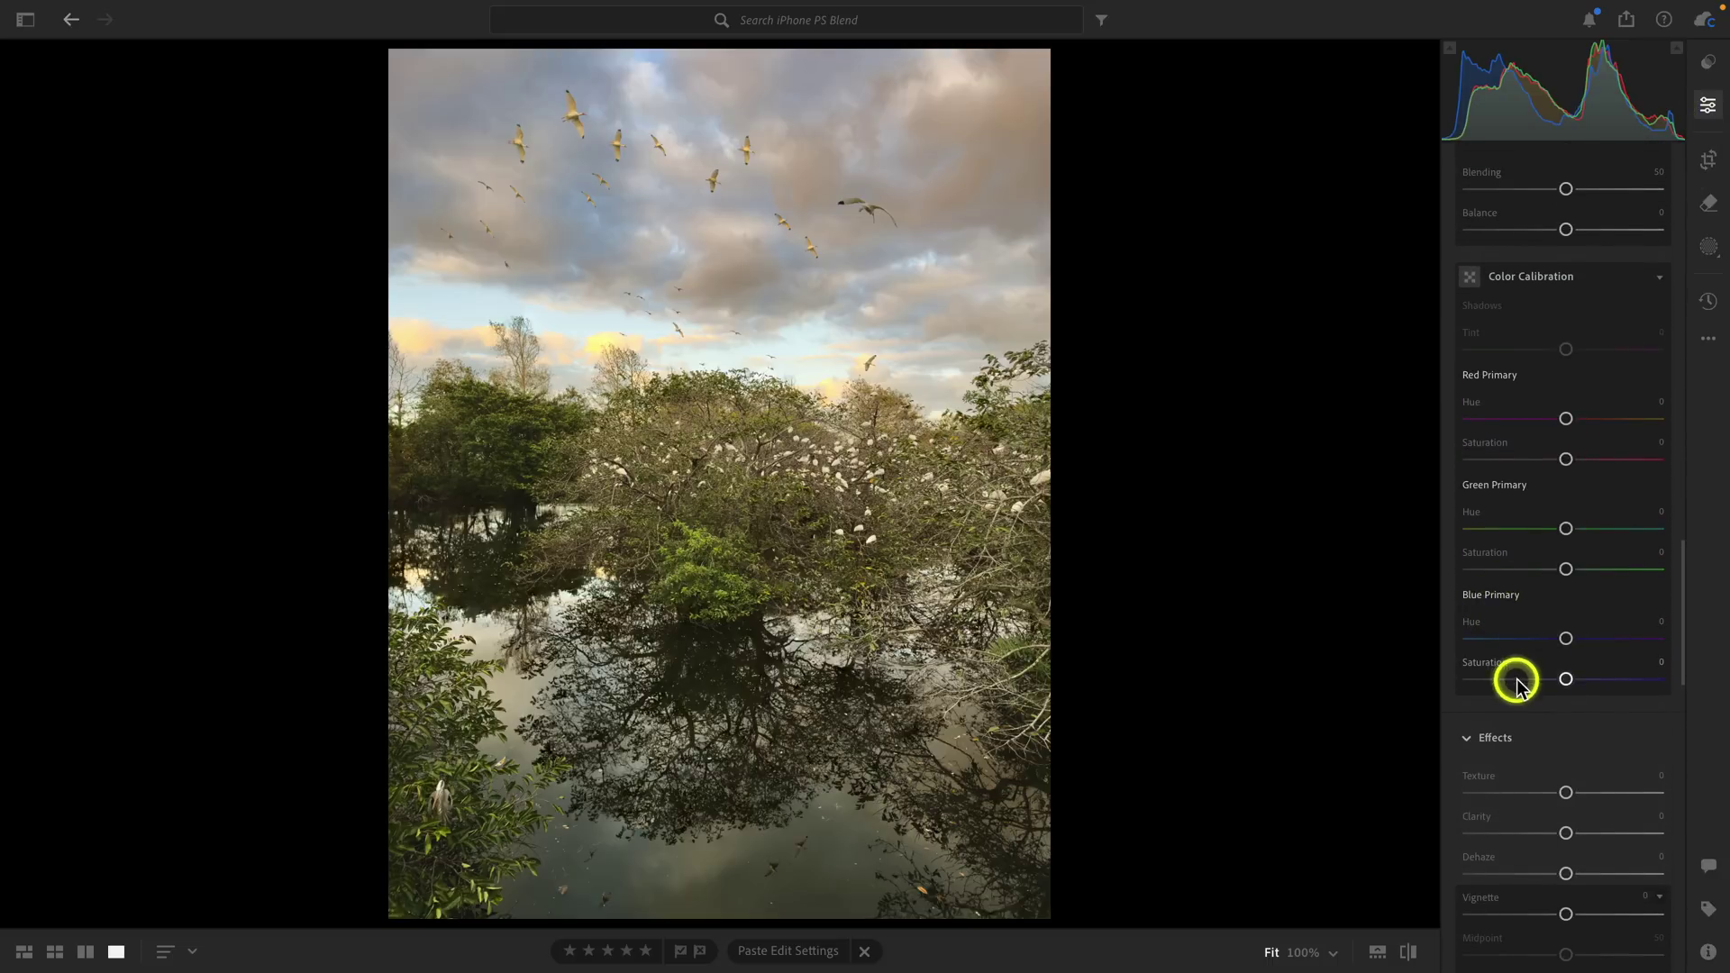
drag(1566, 681, 1580, 674)
Step: Add a vignette with Amount -19, Midpoint 25 and Feather 100
scroll(1500, 640, up, 3)
scroll(1502, 667, up, 1)
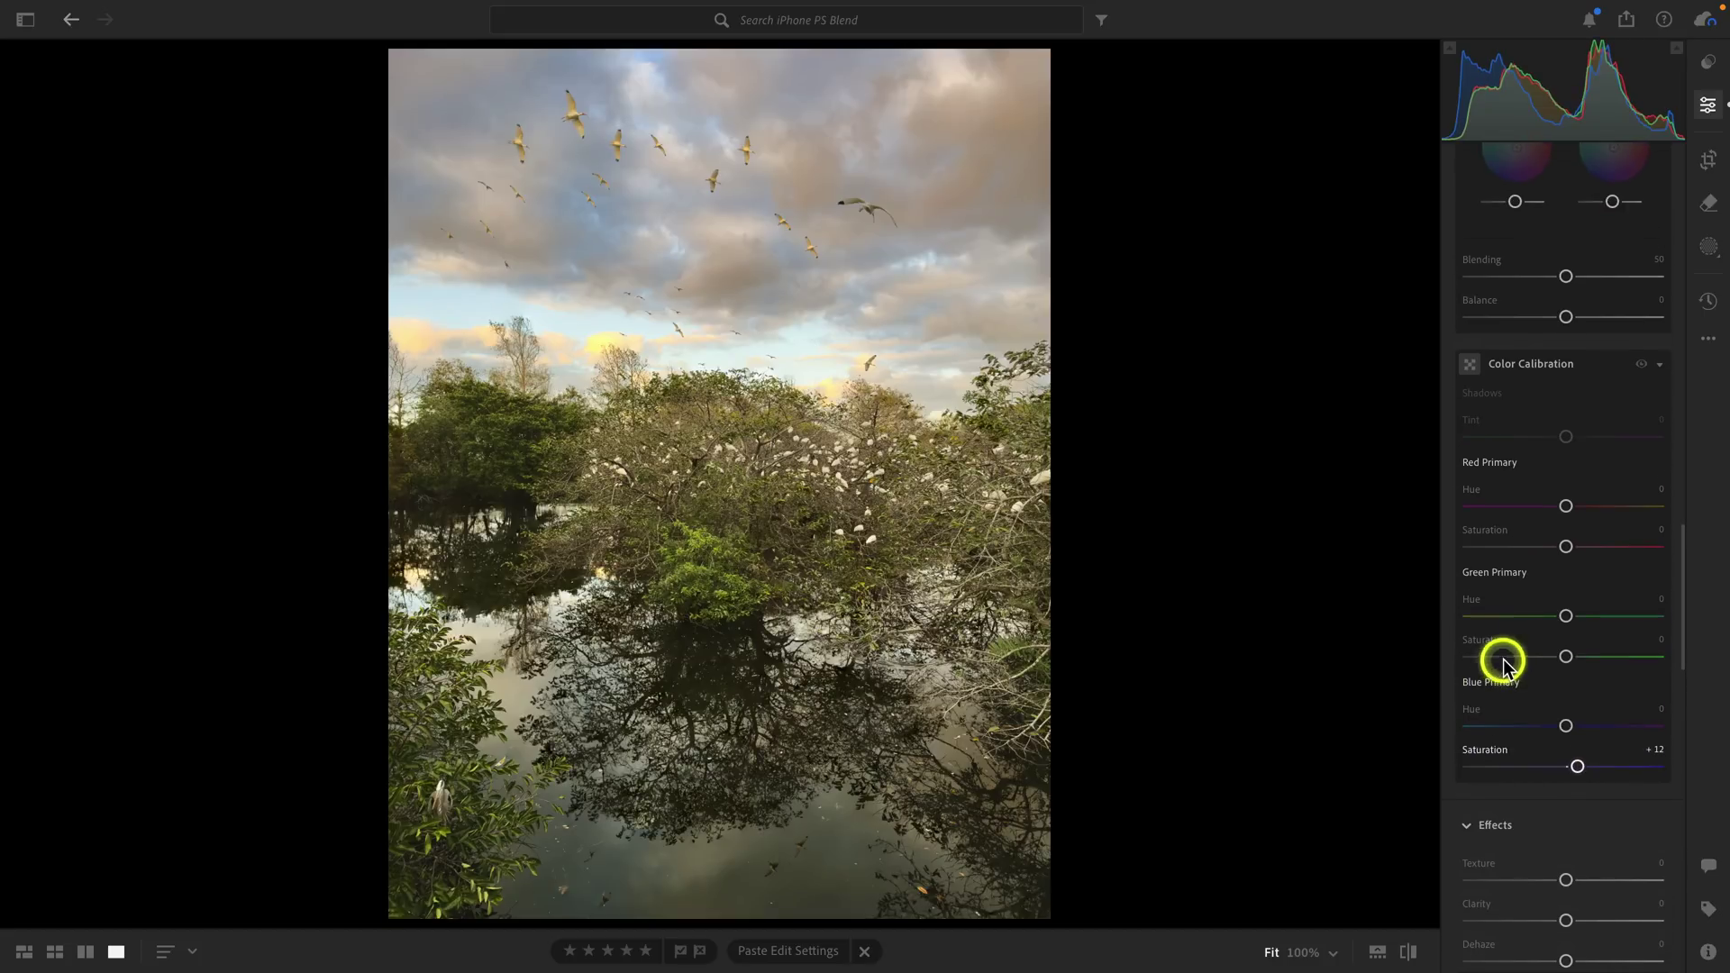
scroll(1523, 451, down, 3)
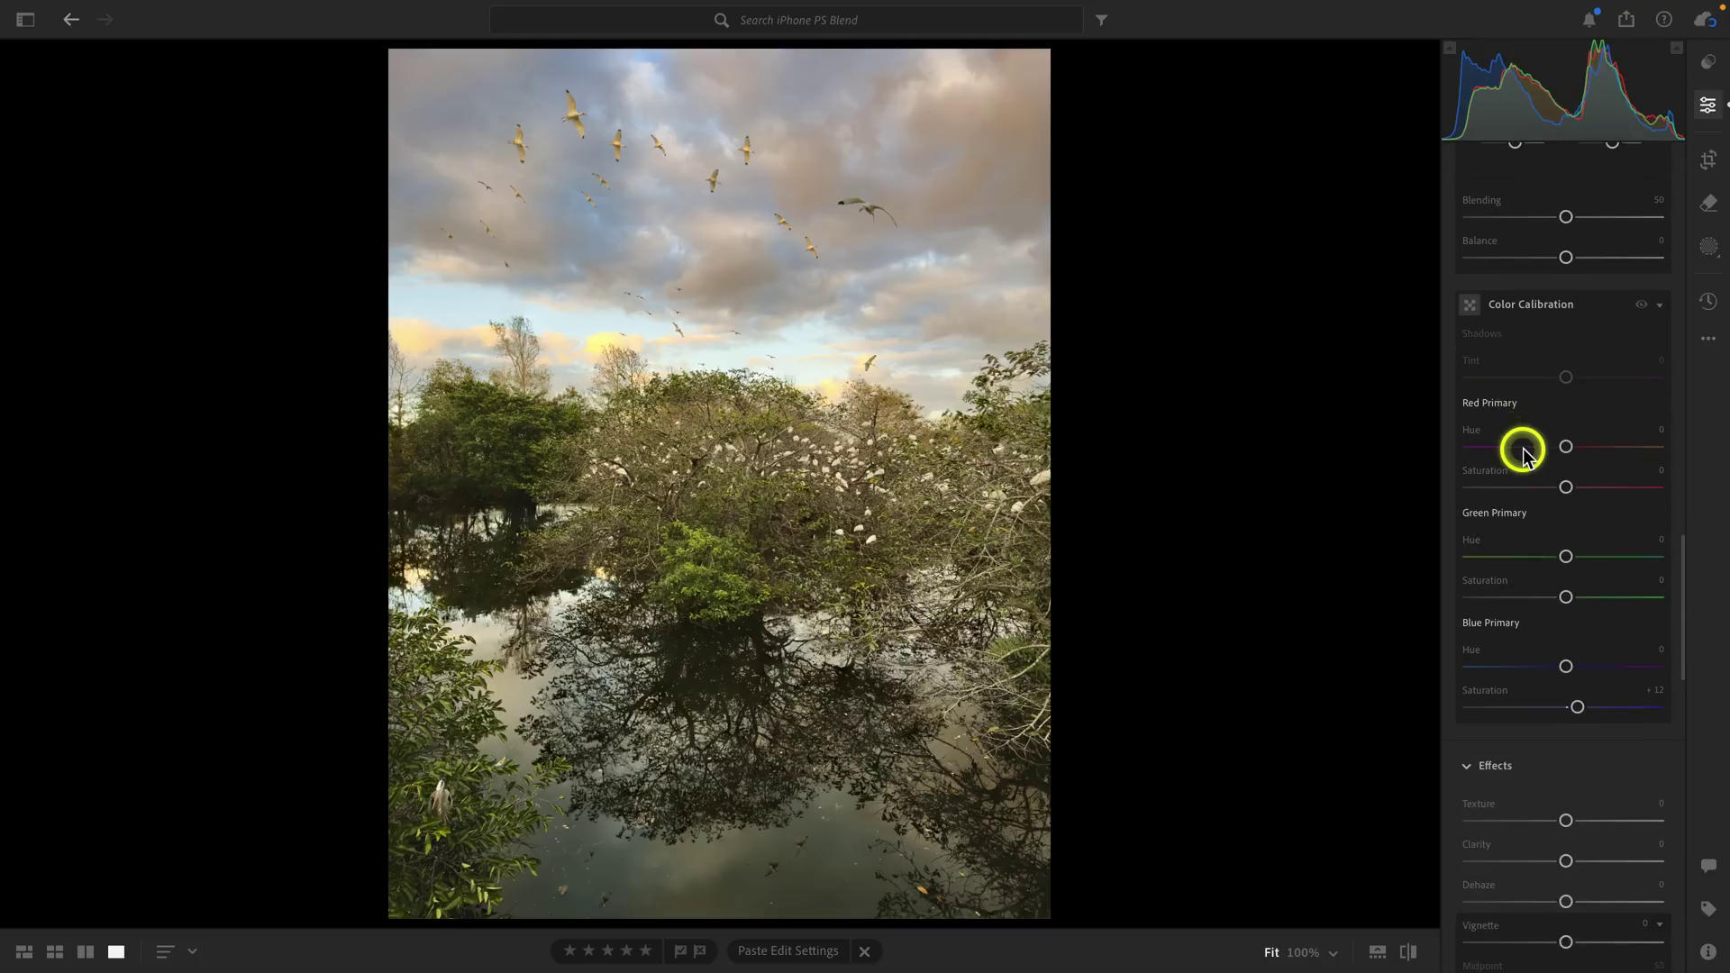
scroll(1523, 451, down, 2)
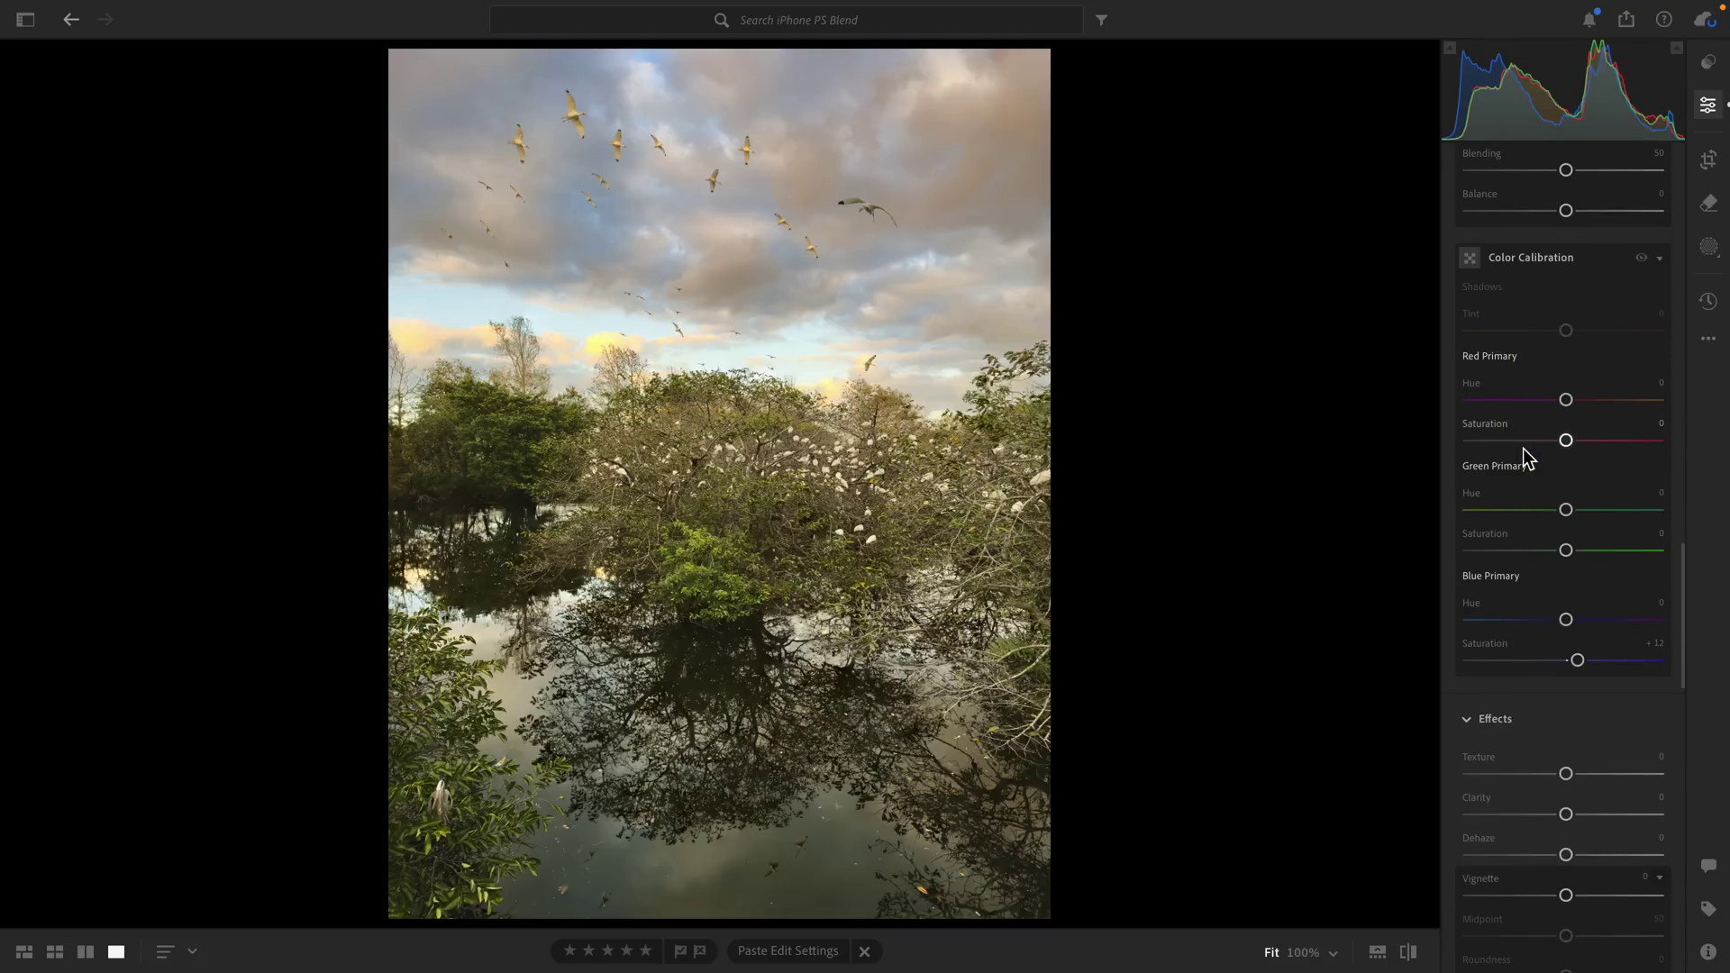
scroll(1523, 446, down, 15)
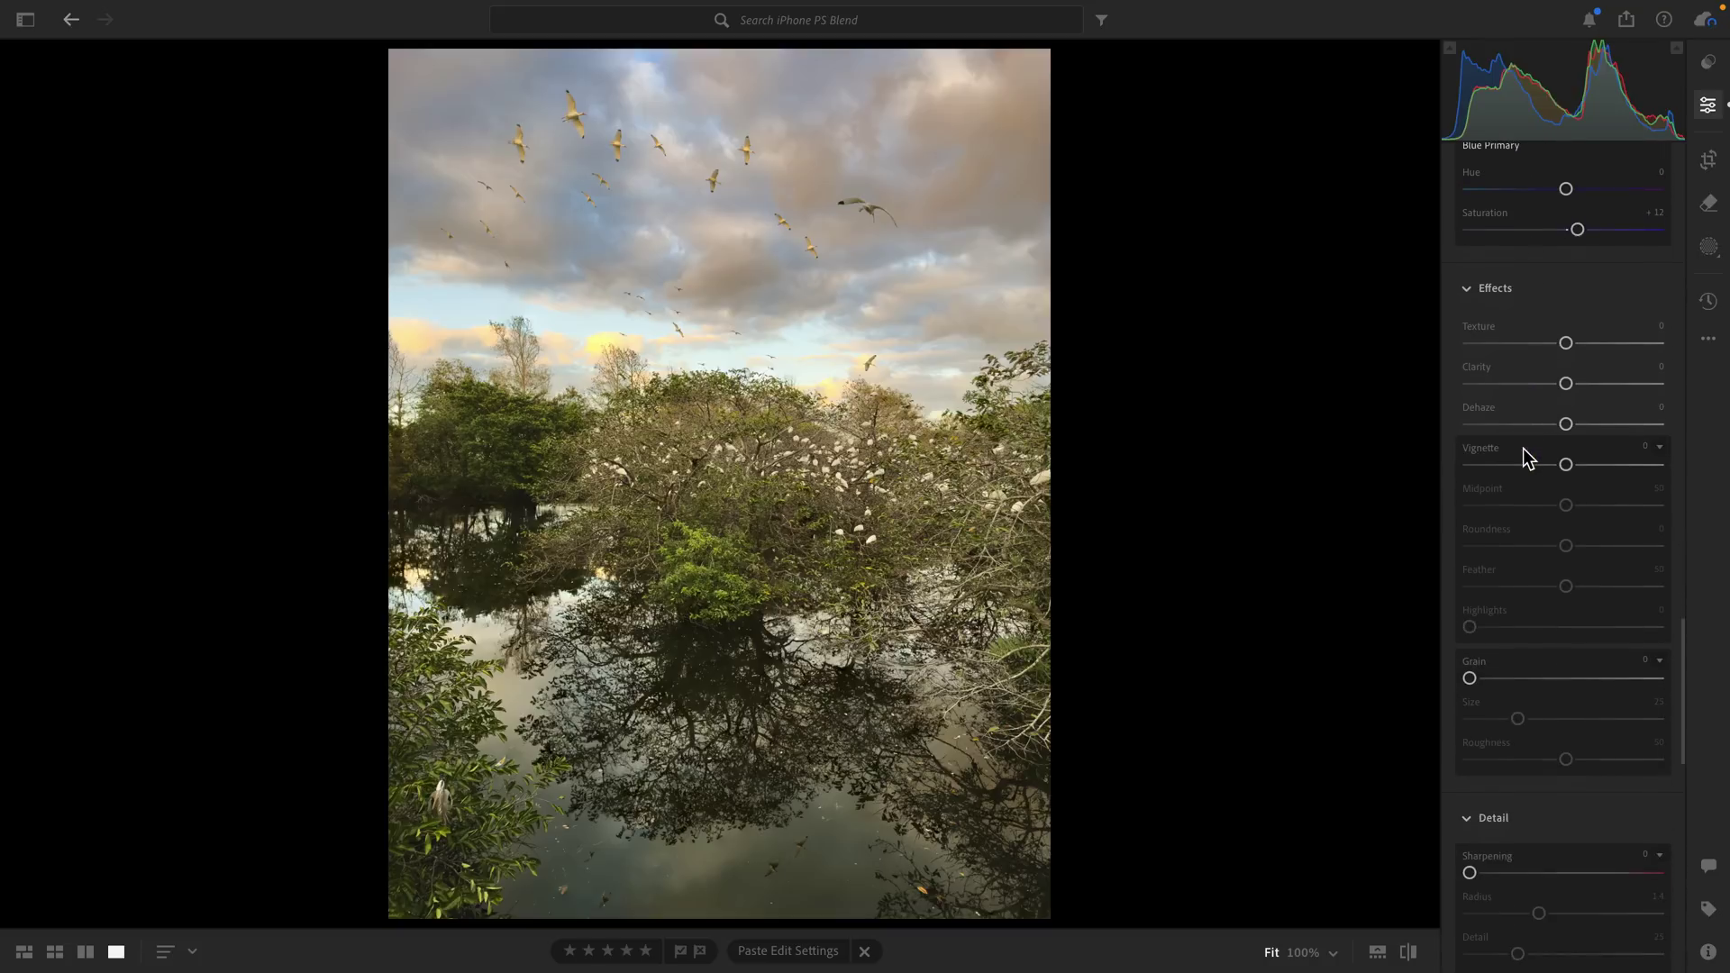
drag(1565, 452, 1517, 495)
drag(1586, 578, 1672, 572)
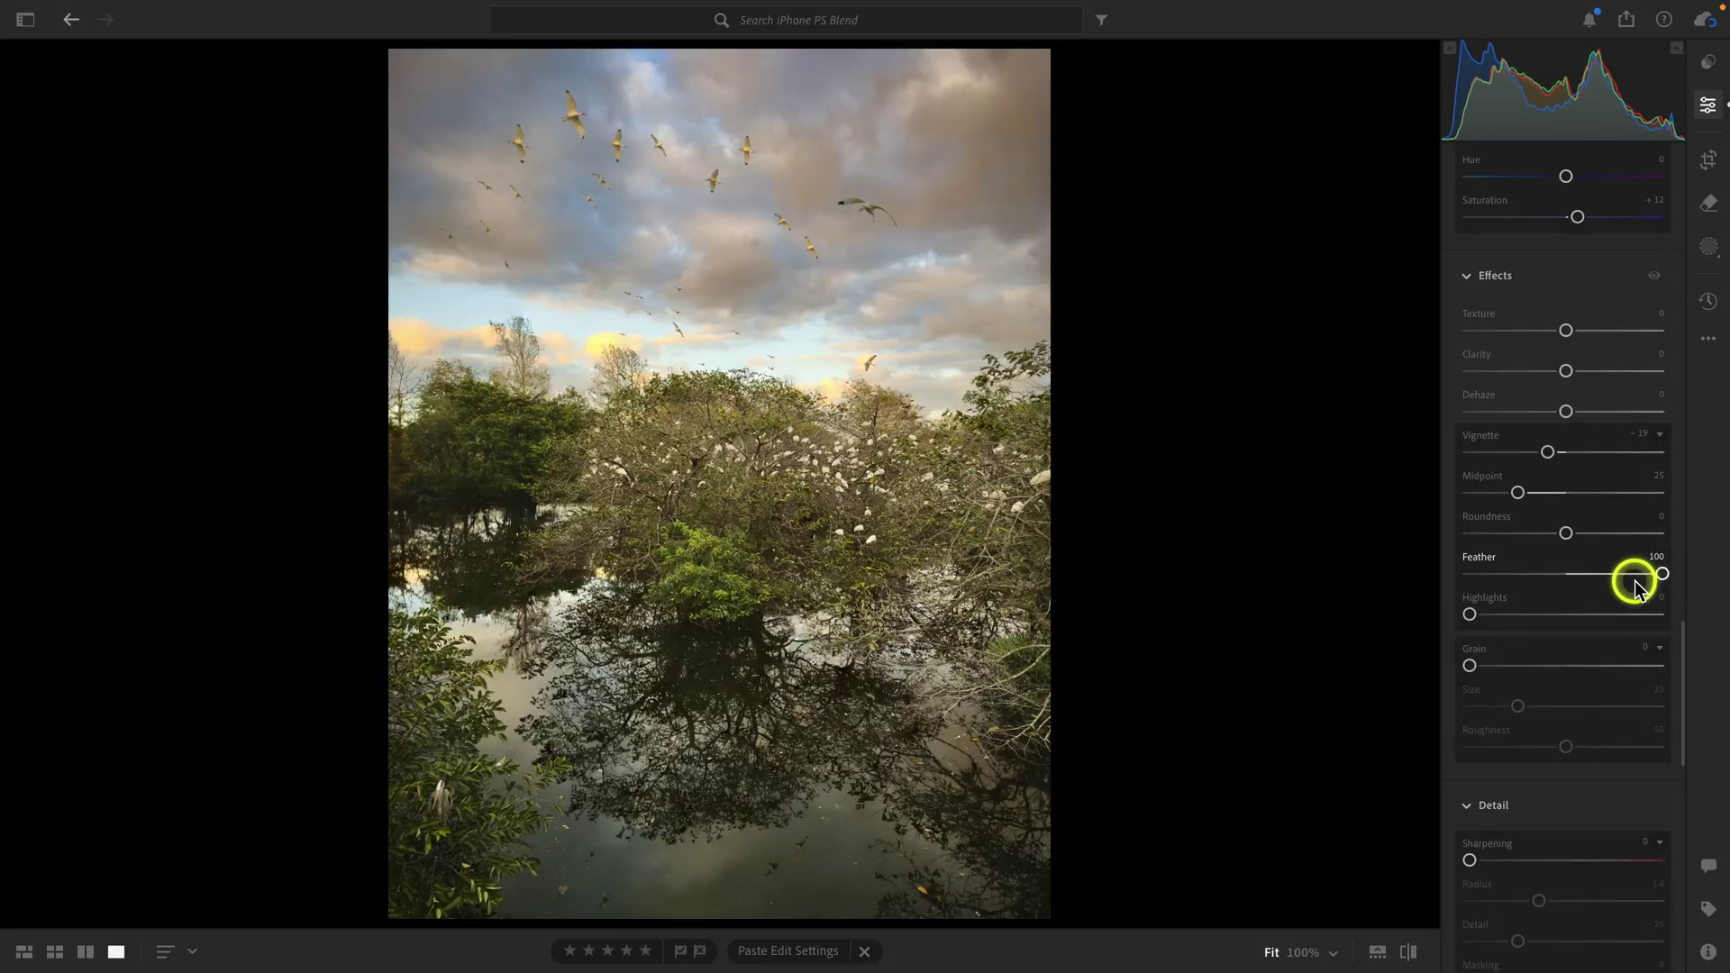
Step: At 100% zoom over the egret trees, set sharpening amount to 34
scroll(1634, 581, down, 4)
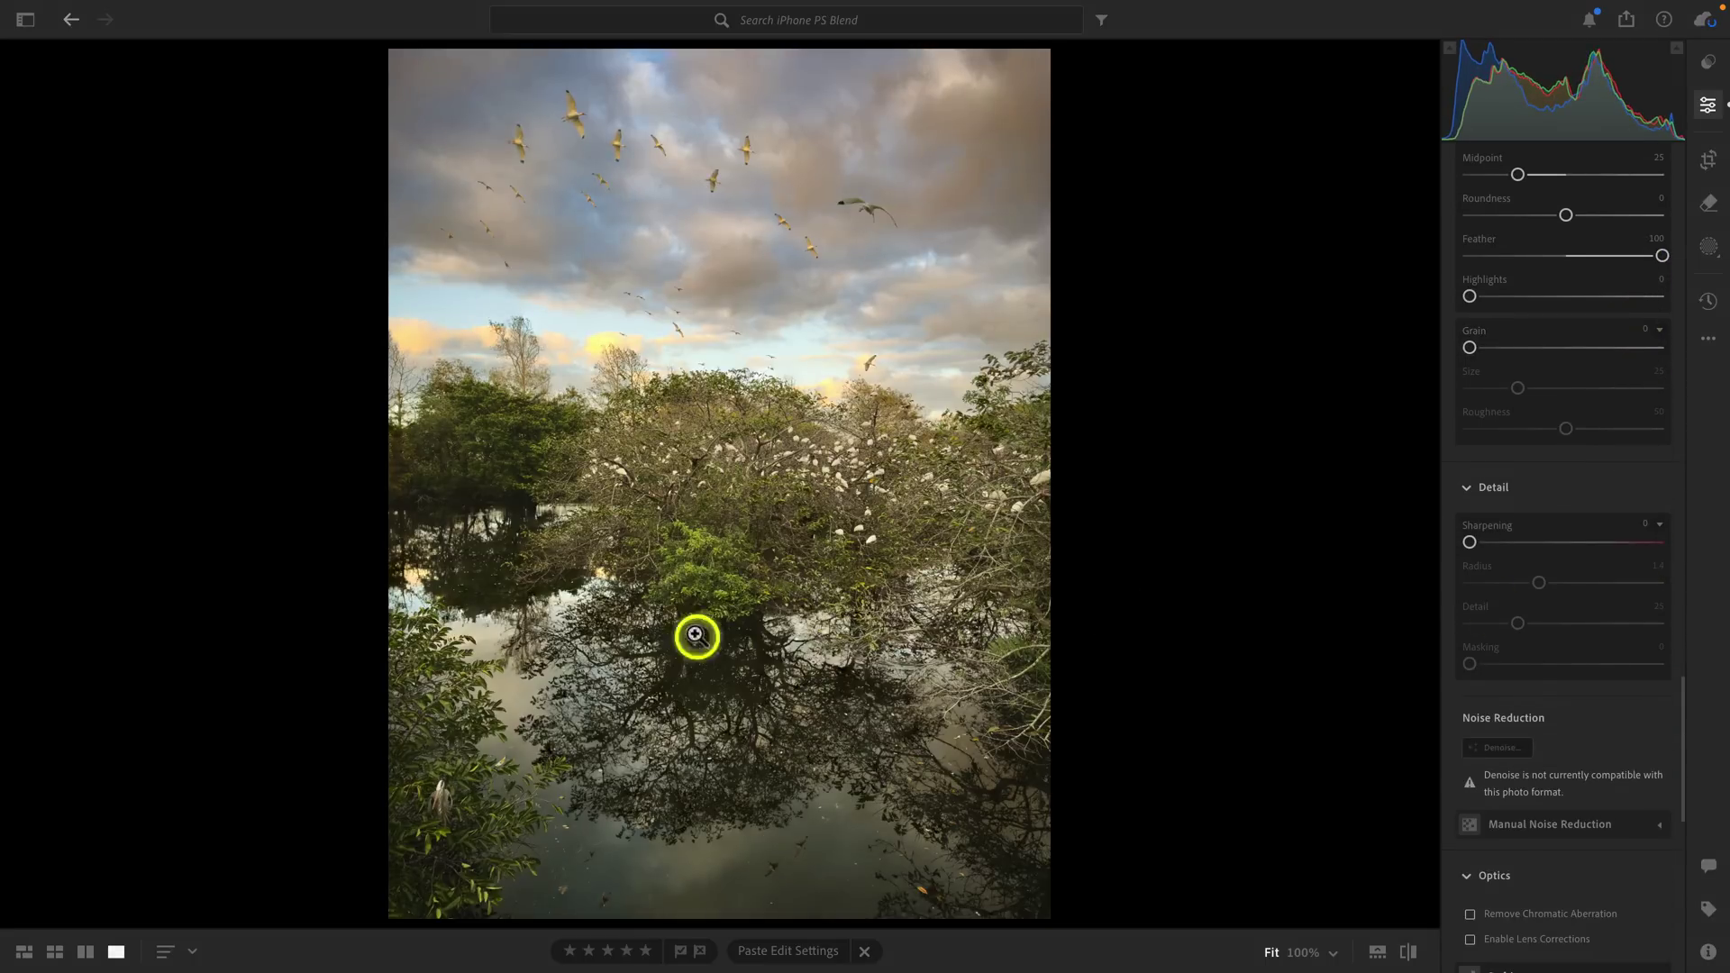
click(734, 560)
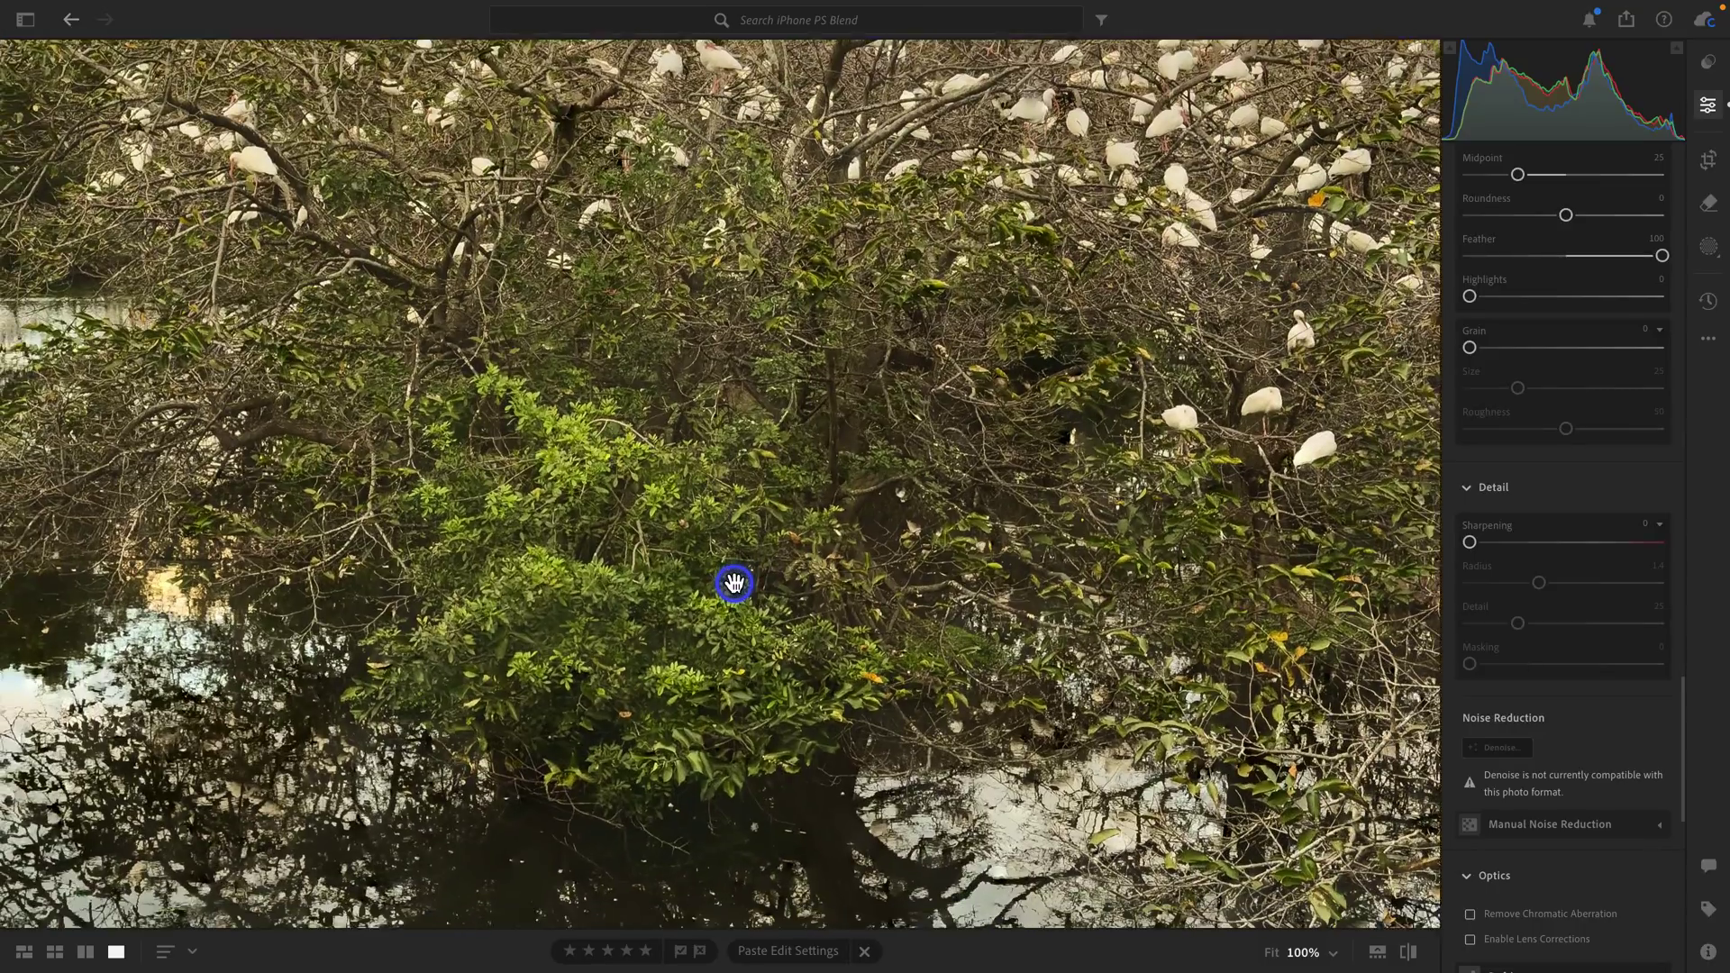
drag(739, 573, 760, 529)
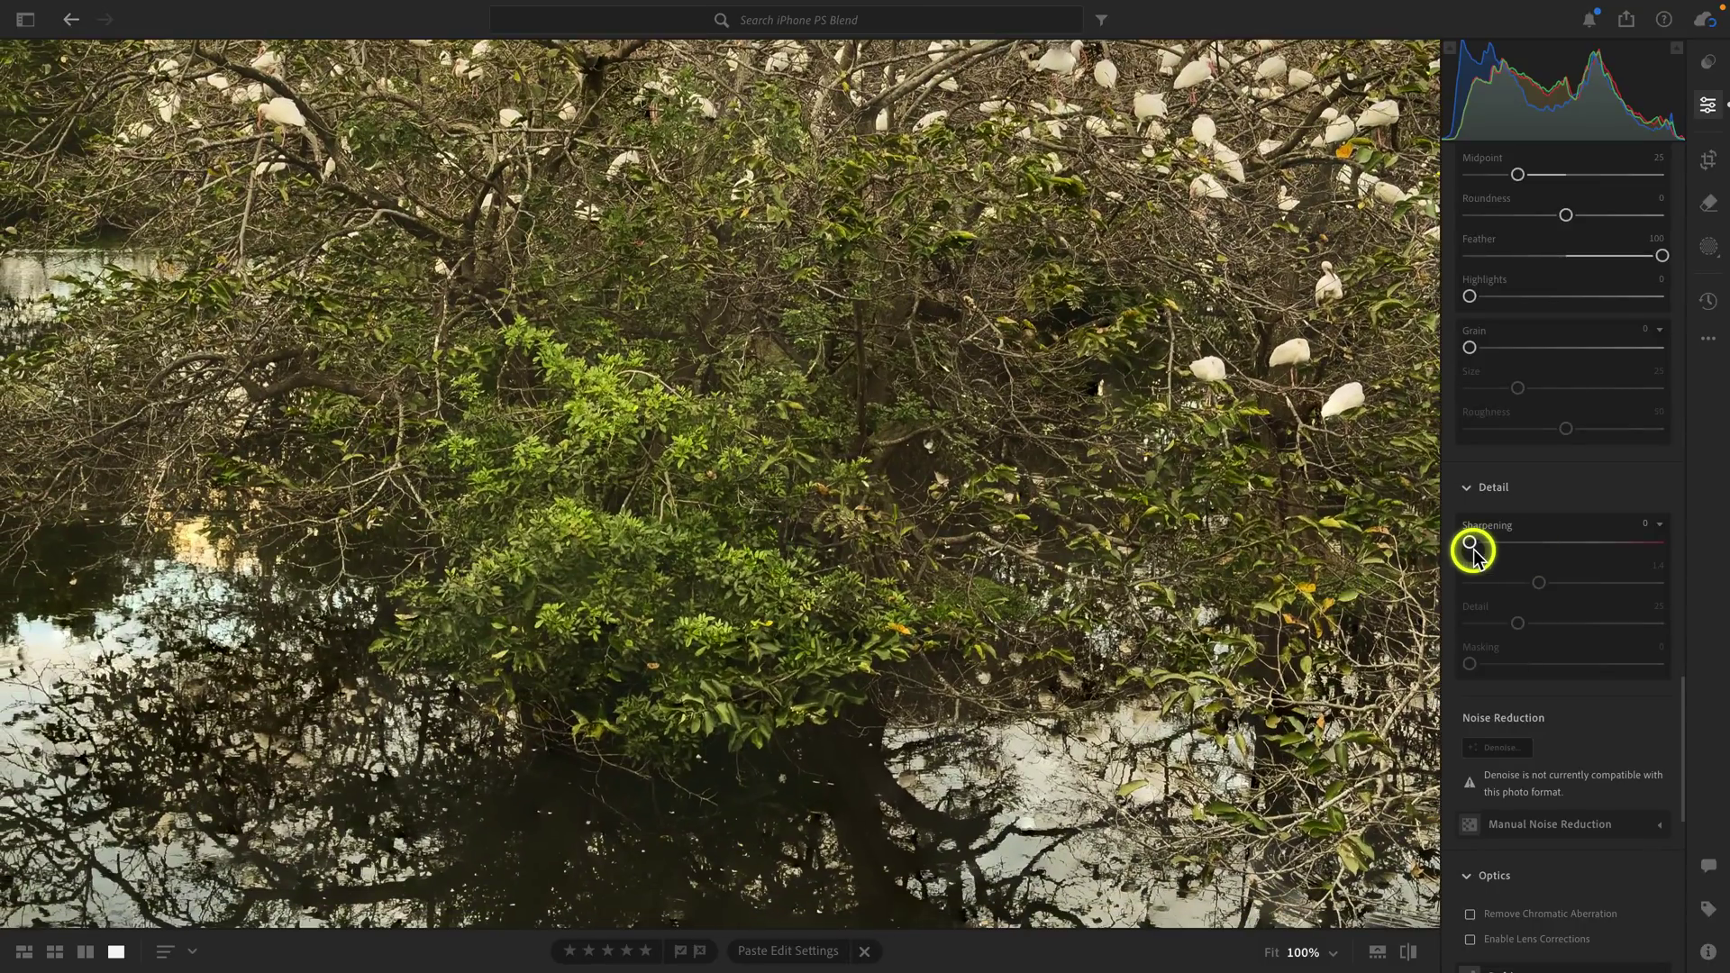
drag(1471, 546, 1483, 548)
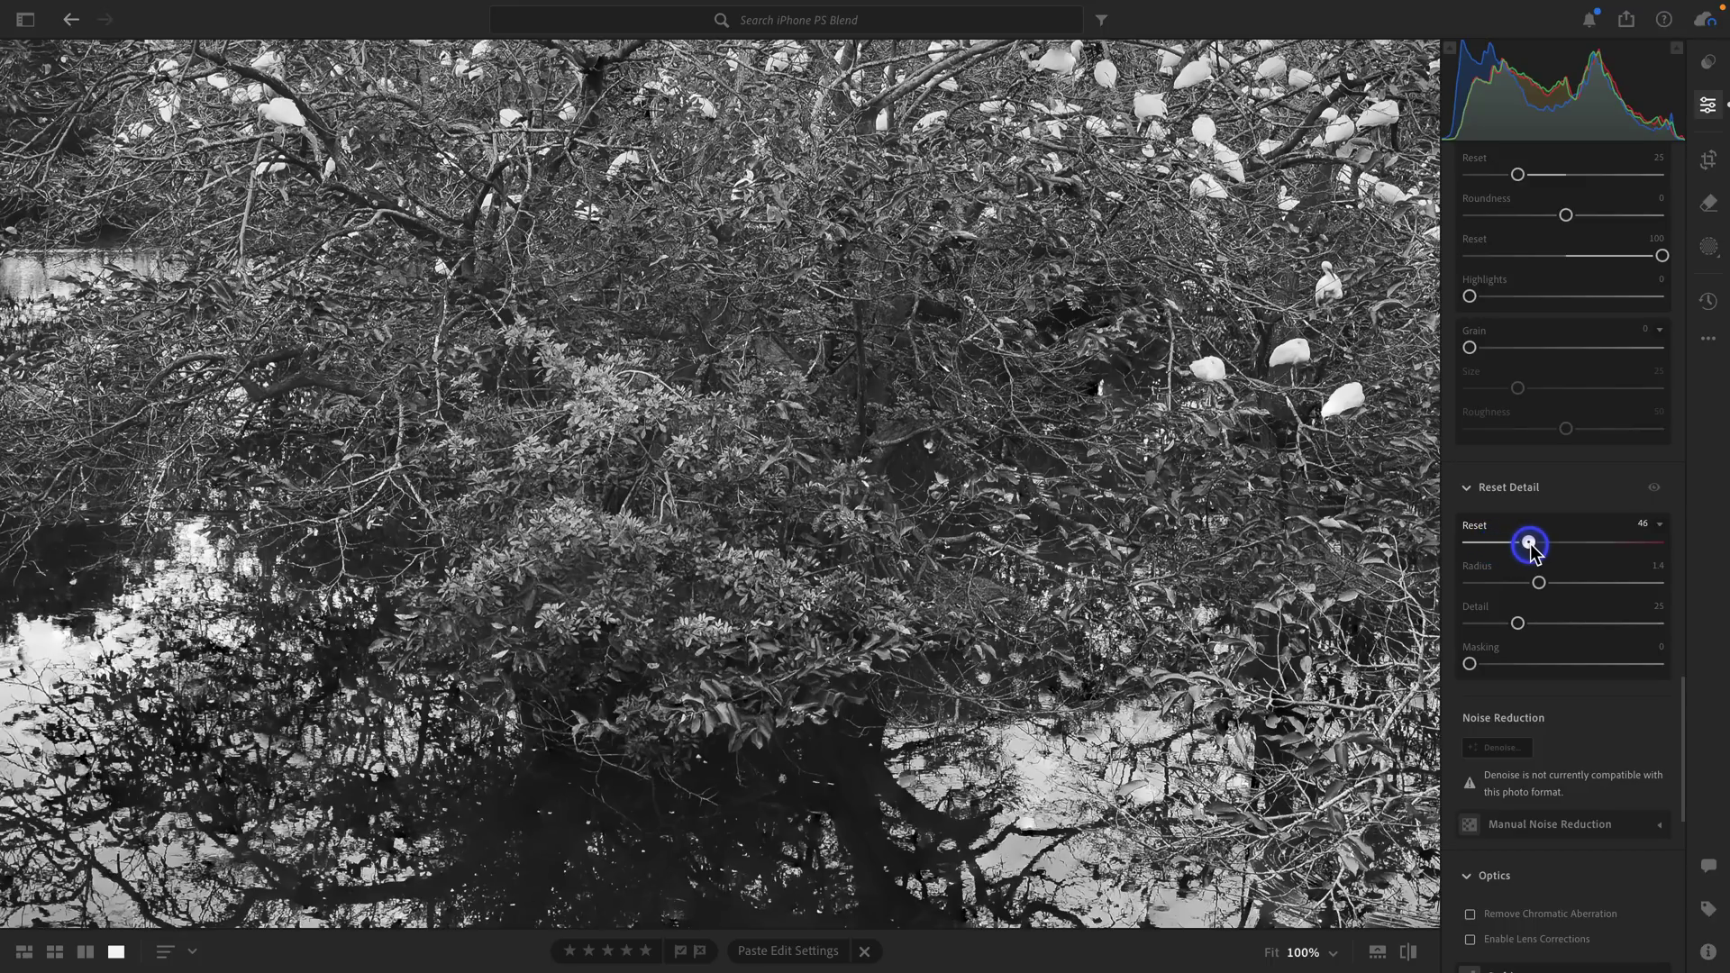
mouse_move(1529, 544)
mouse_down()
mouse_move(1678, 544)
mouse_move(1460, 544)
mouse_move(1511, 549)
mouse_up()
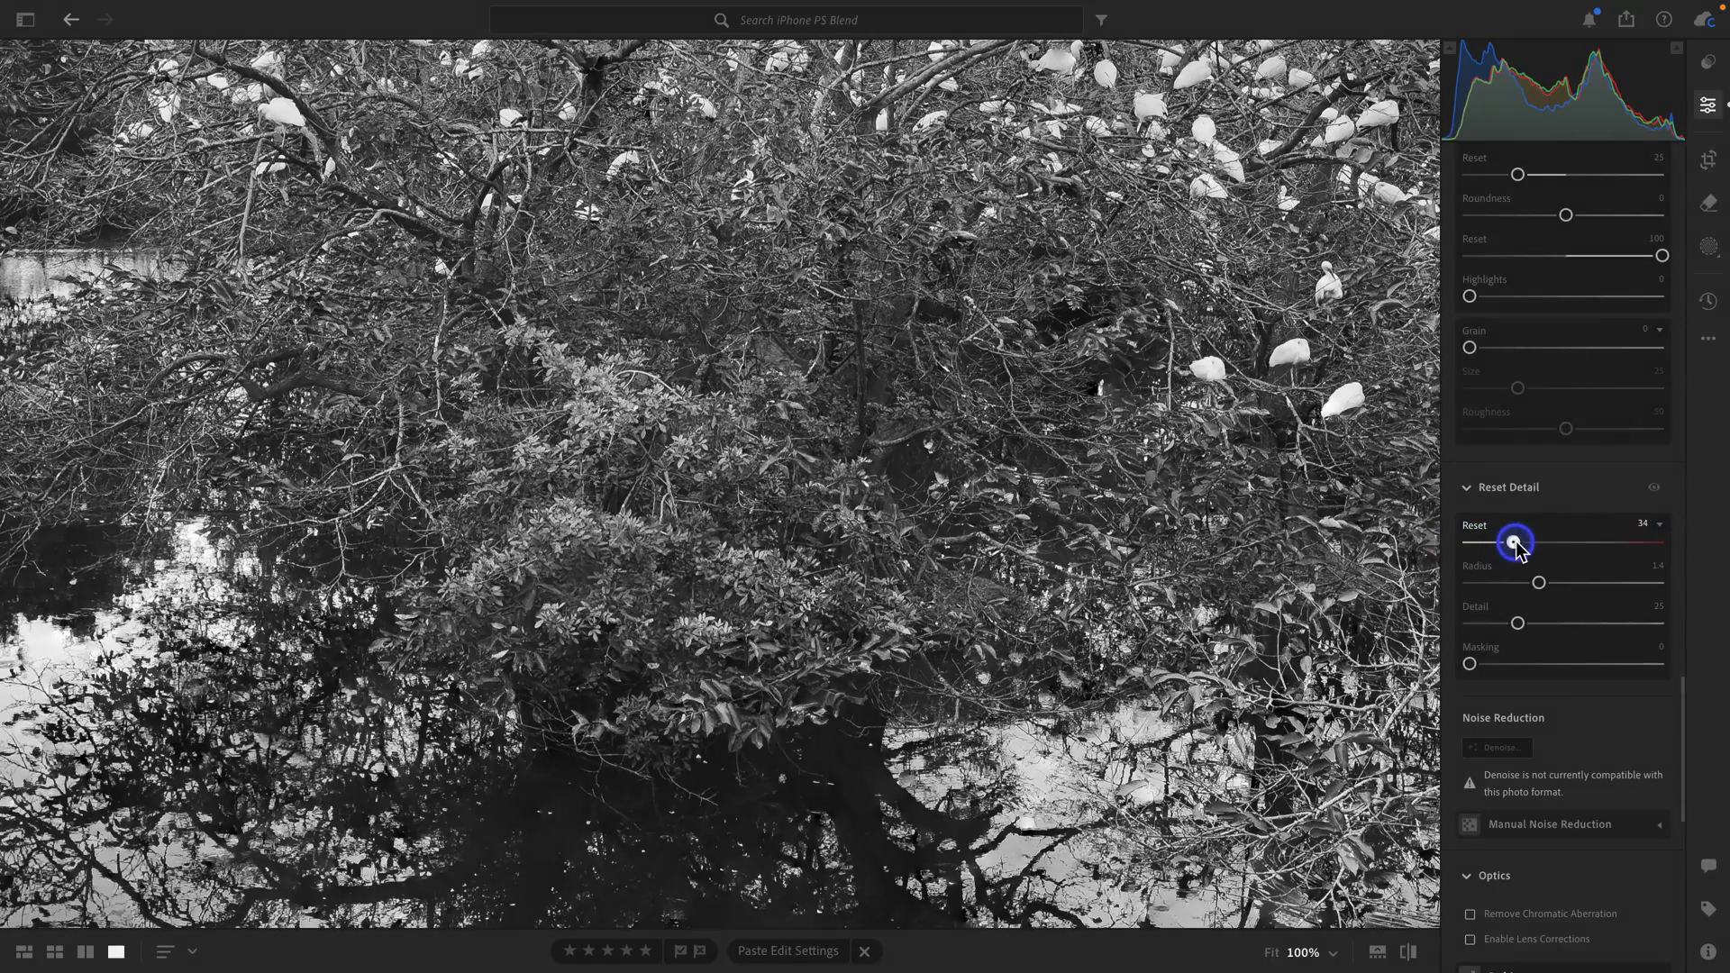
Step: Return to Fit view and set sharpening Masking to 67
click(1244, 568)
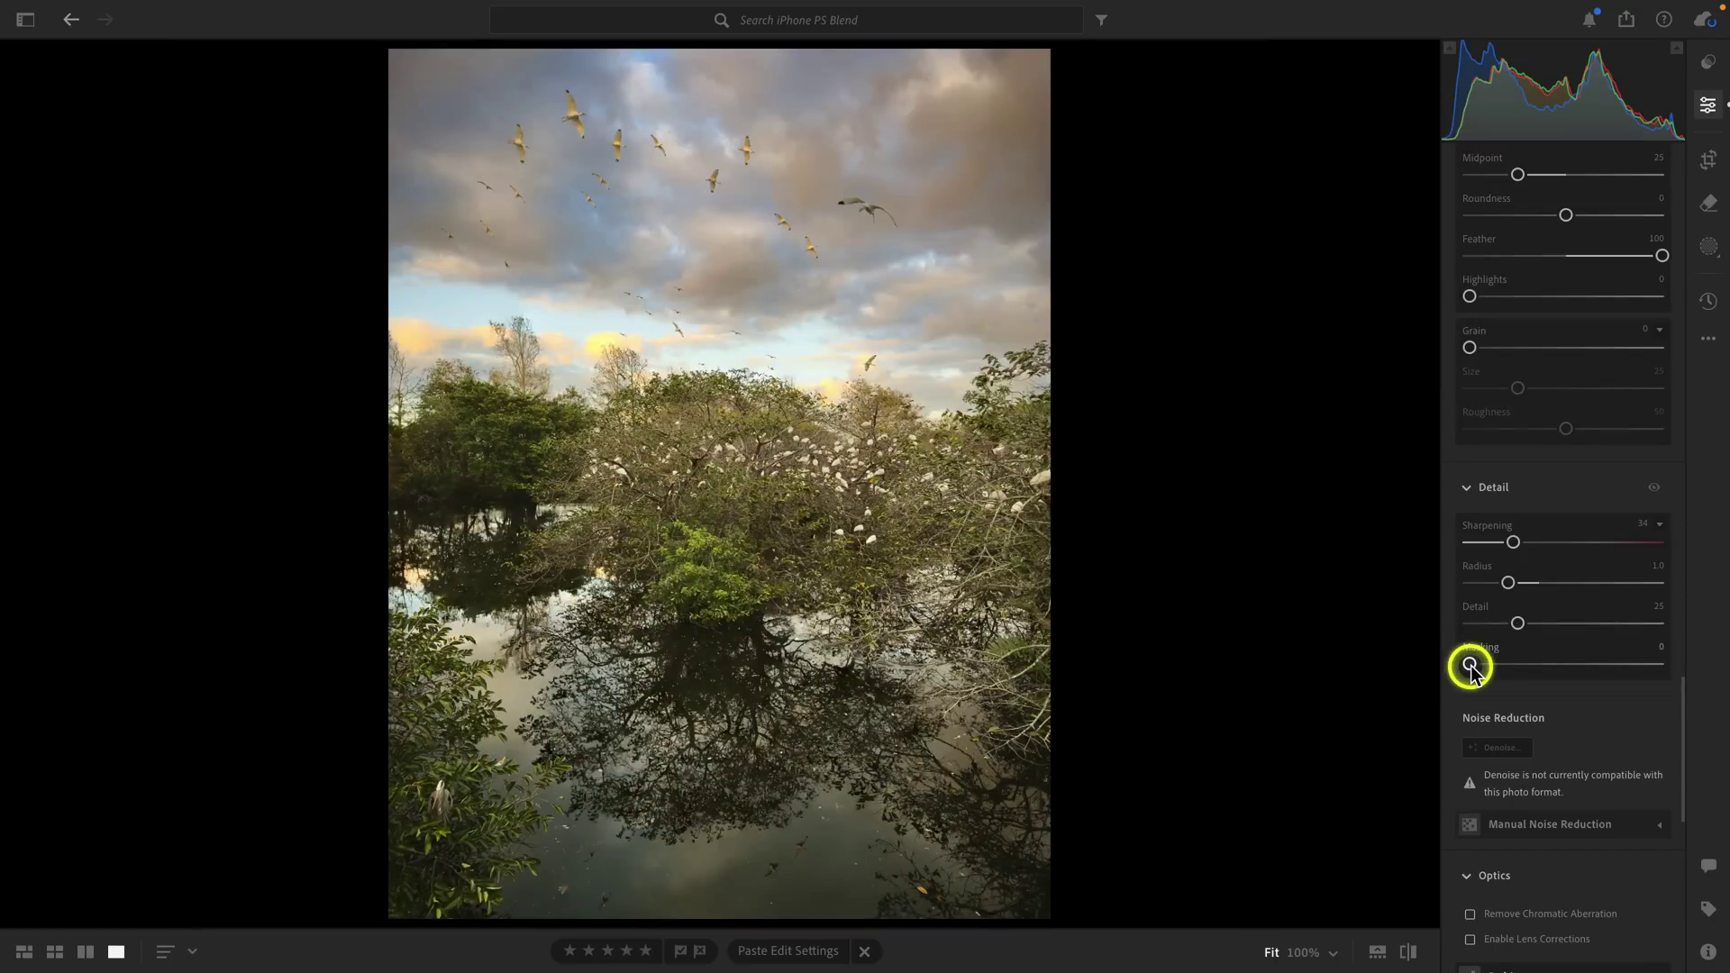
drag(1470, 668, 1601, 670)
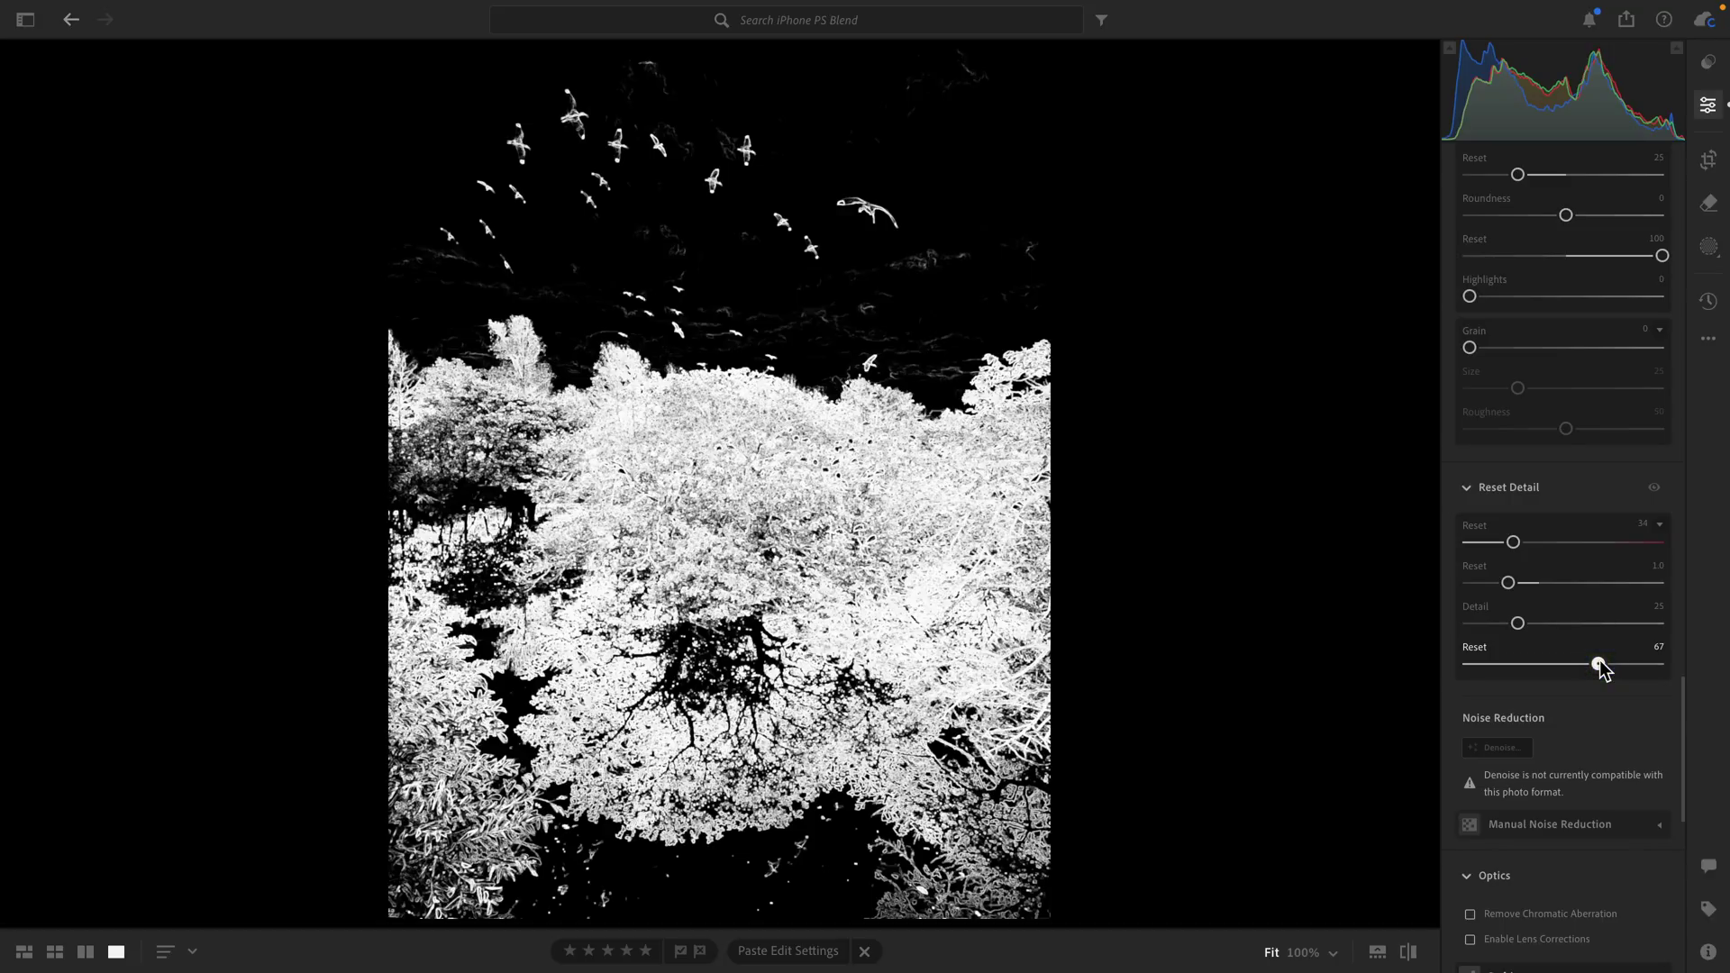
drag(1600, 667, 1600, 666)
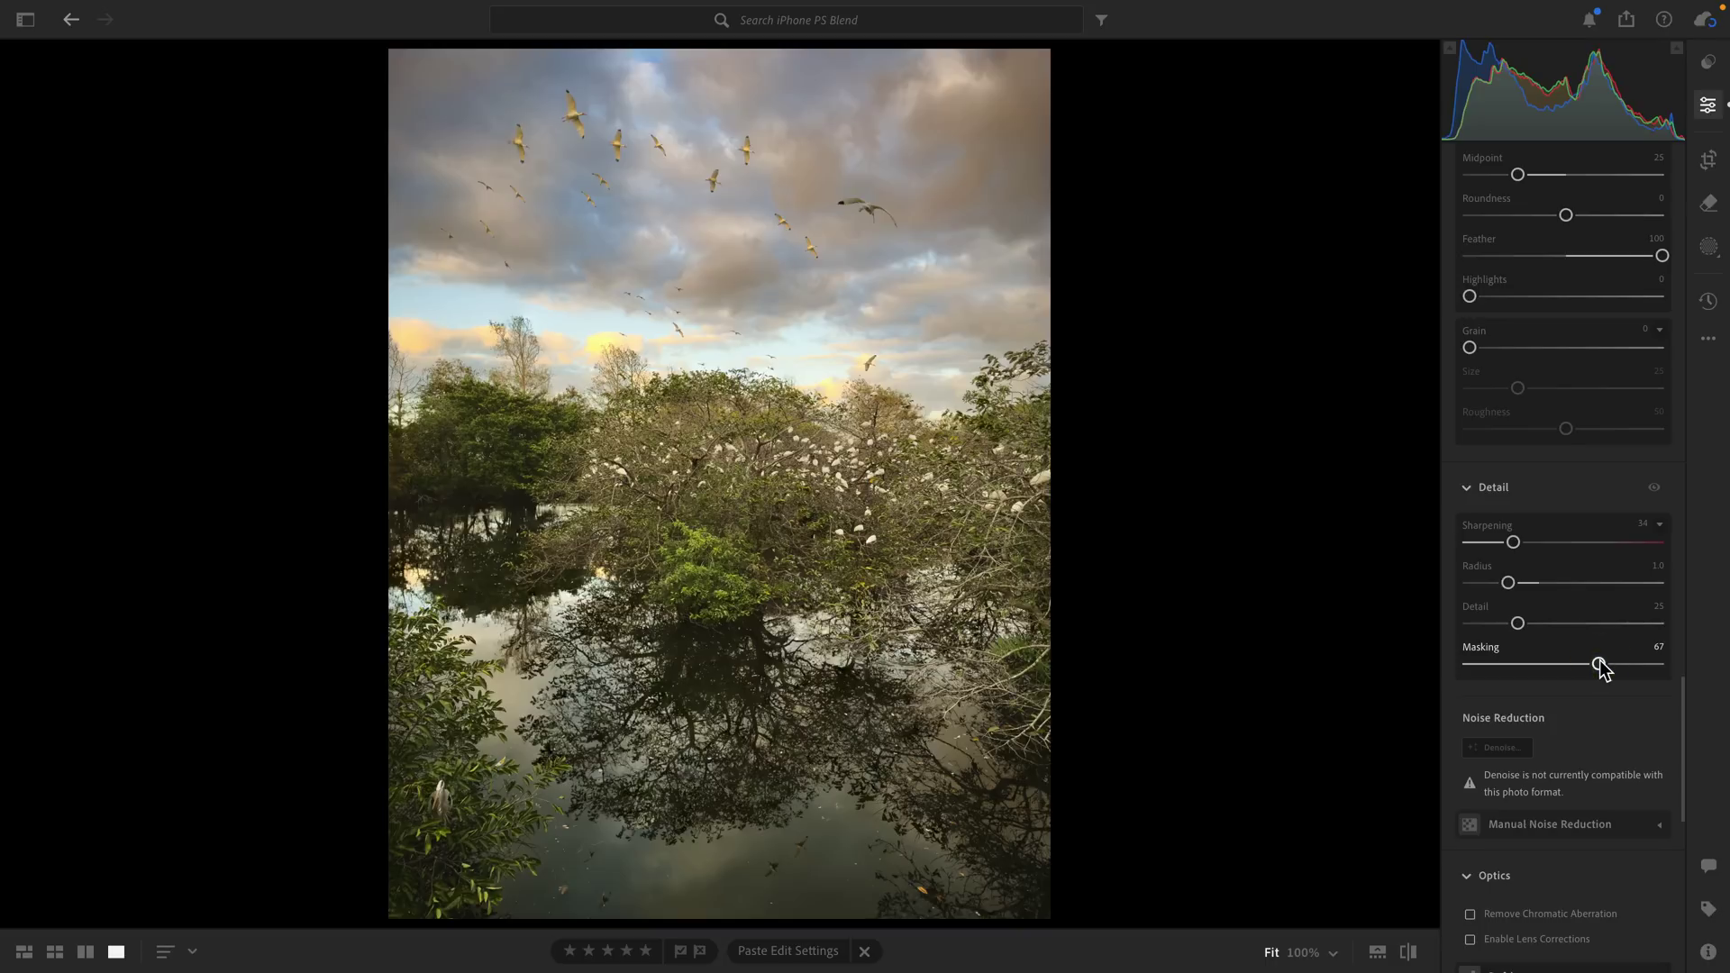
Step: Inspect the heron at 100% zoom, pan around it, then fit the whole photo back in view
click(434, 798)
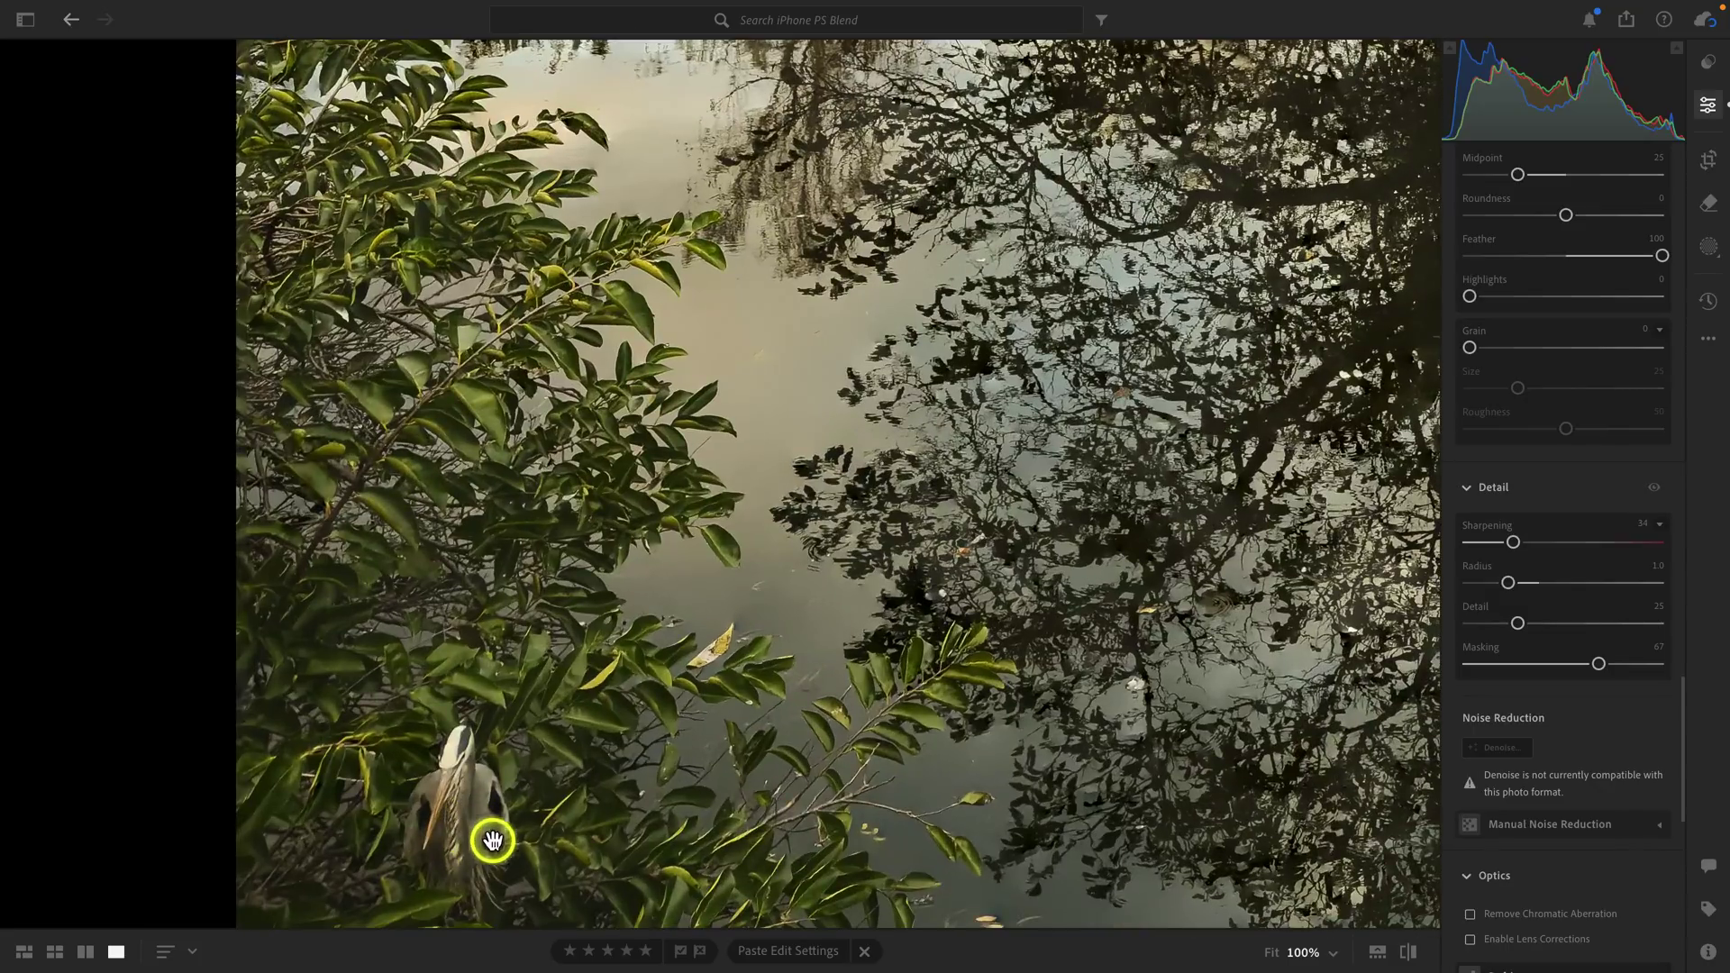
drag(499, 837, 506, 722)
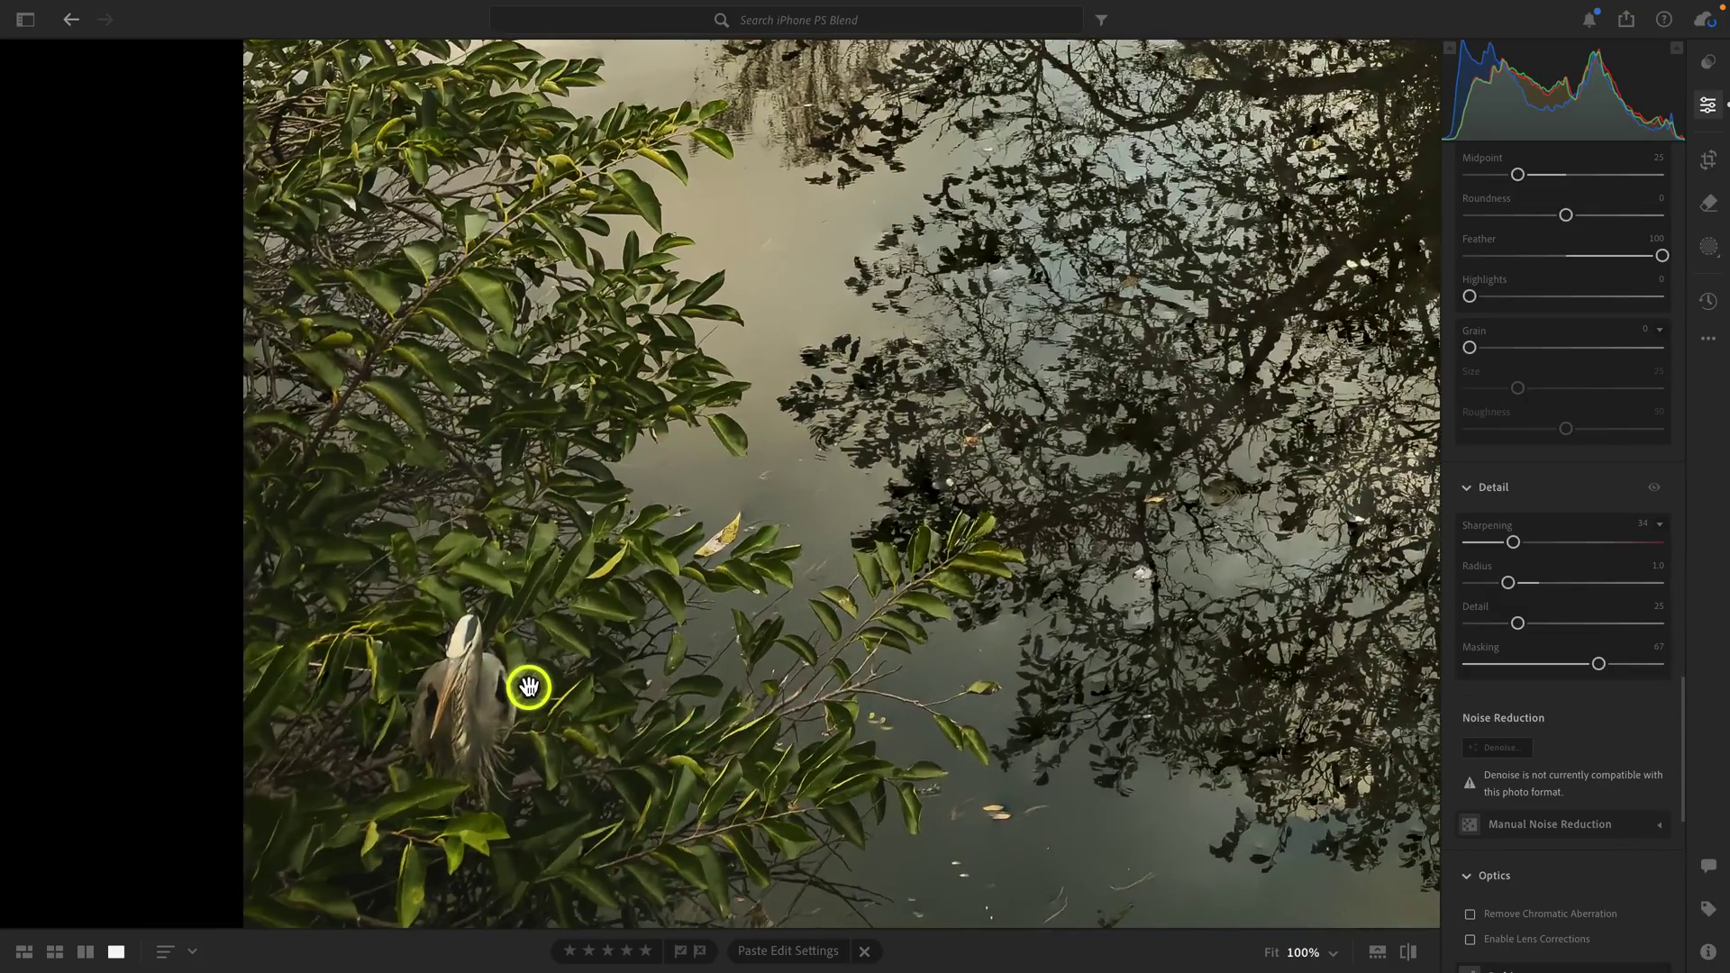
click(529, 686)
Step: Compare the edit with the unedited original, then show the iPhone PS Blend album's five photos in Grid view
key(backslash)
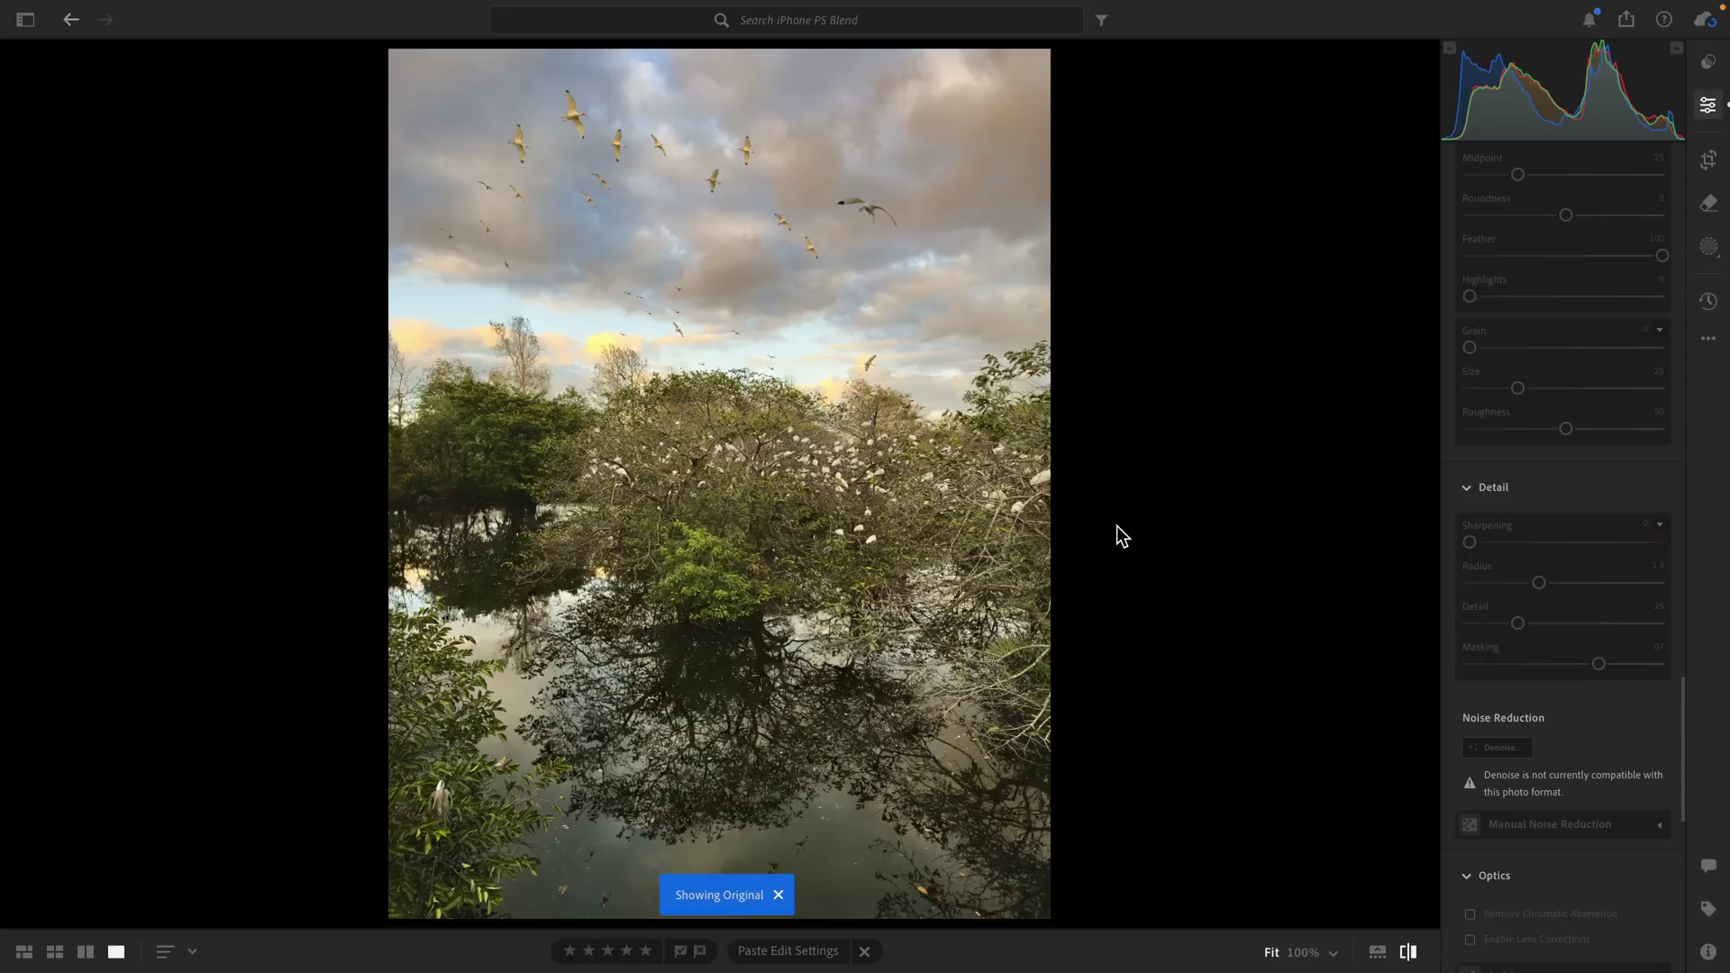
key(backslash)
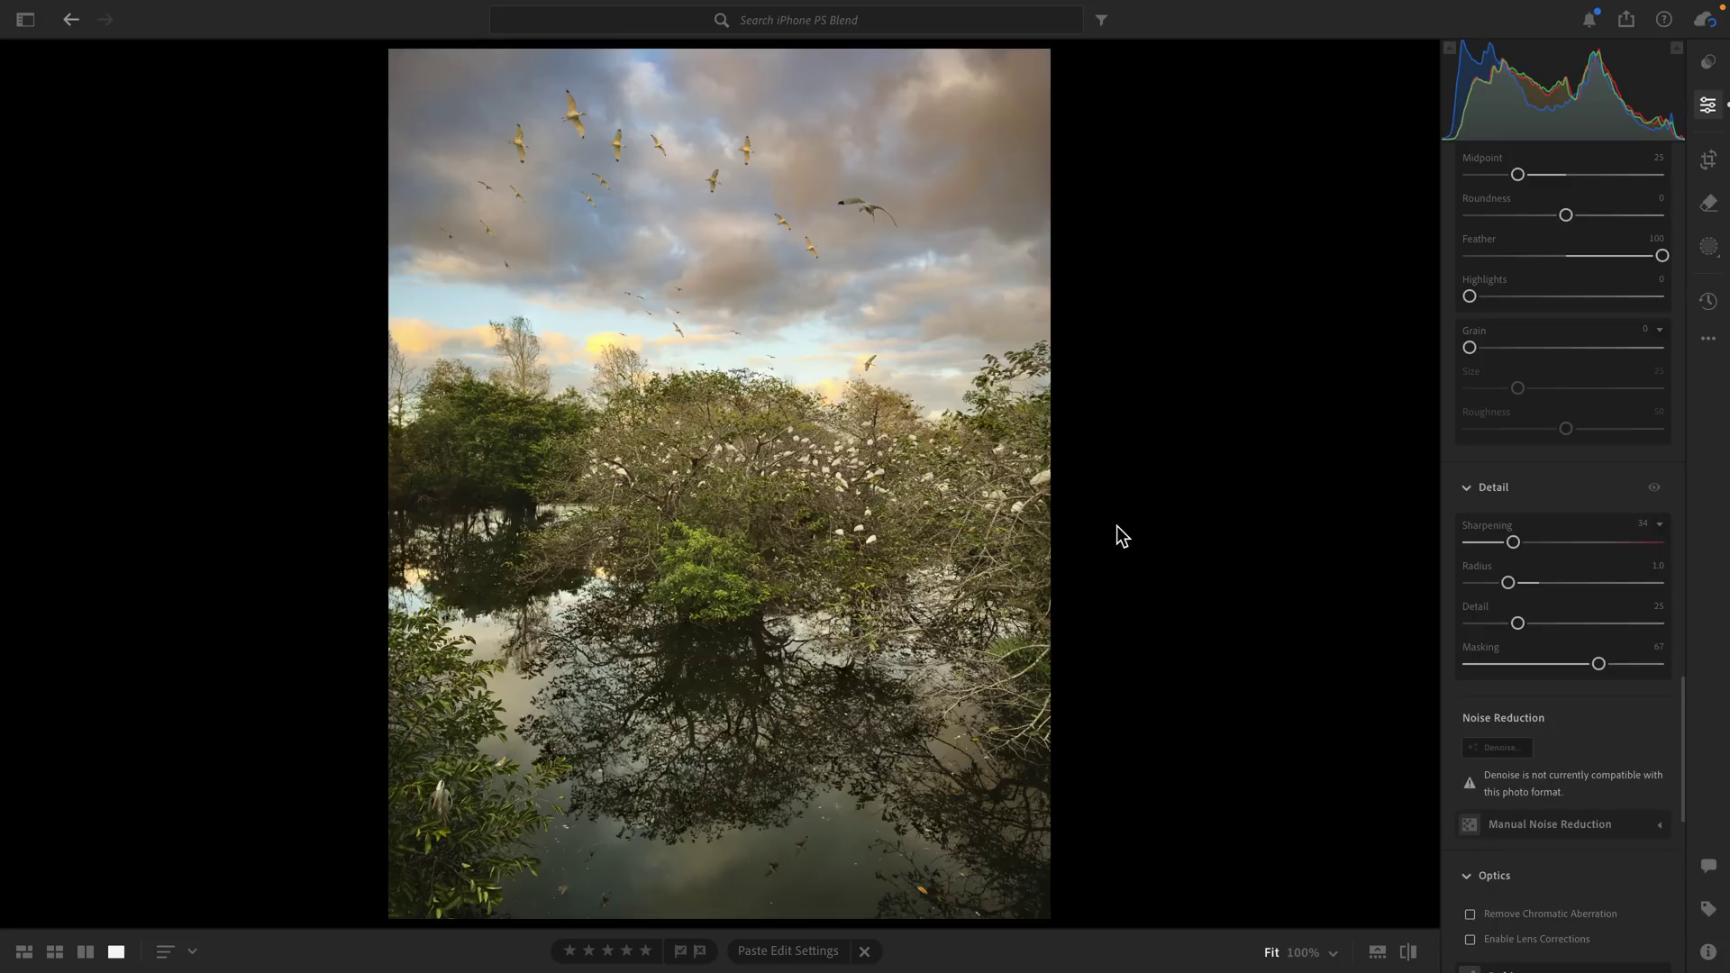
key(g)
drag(1096, 526, 837, 335)
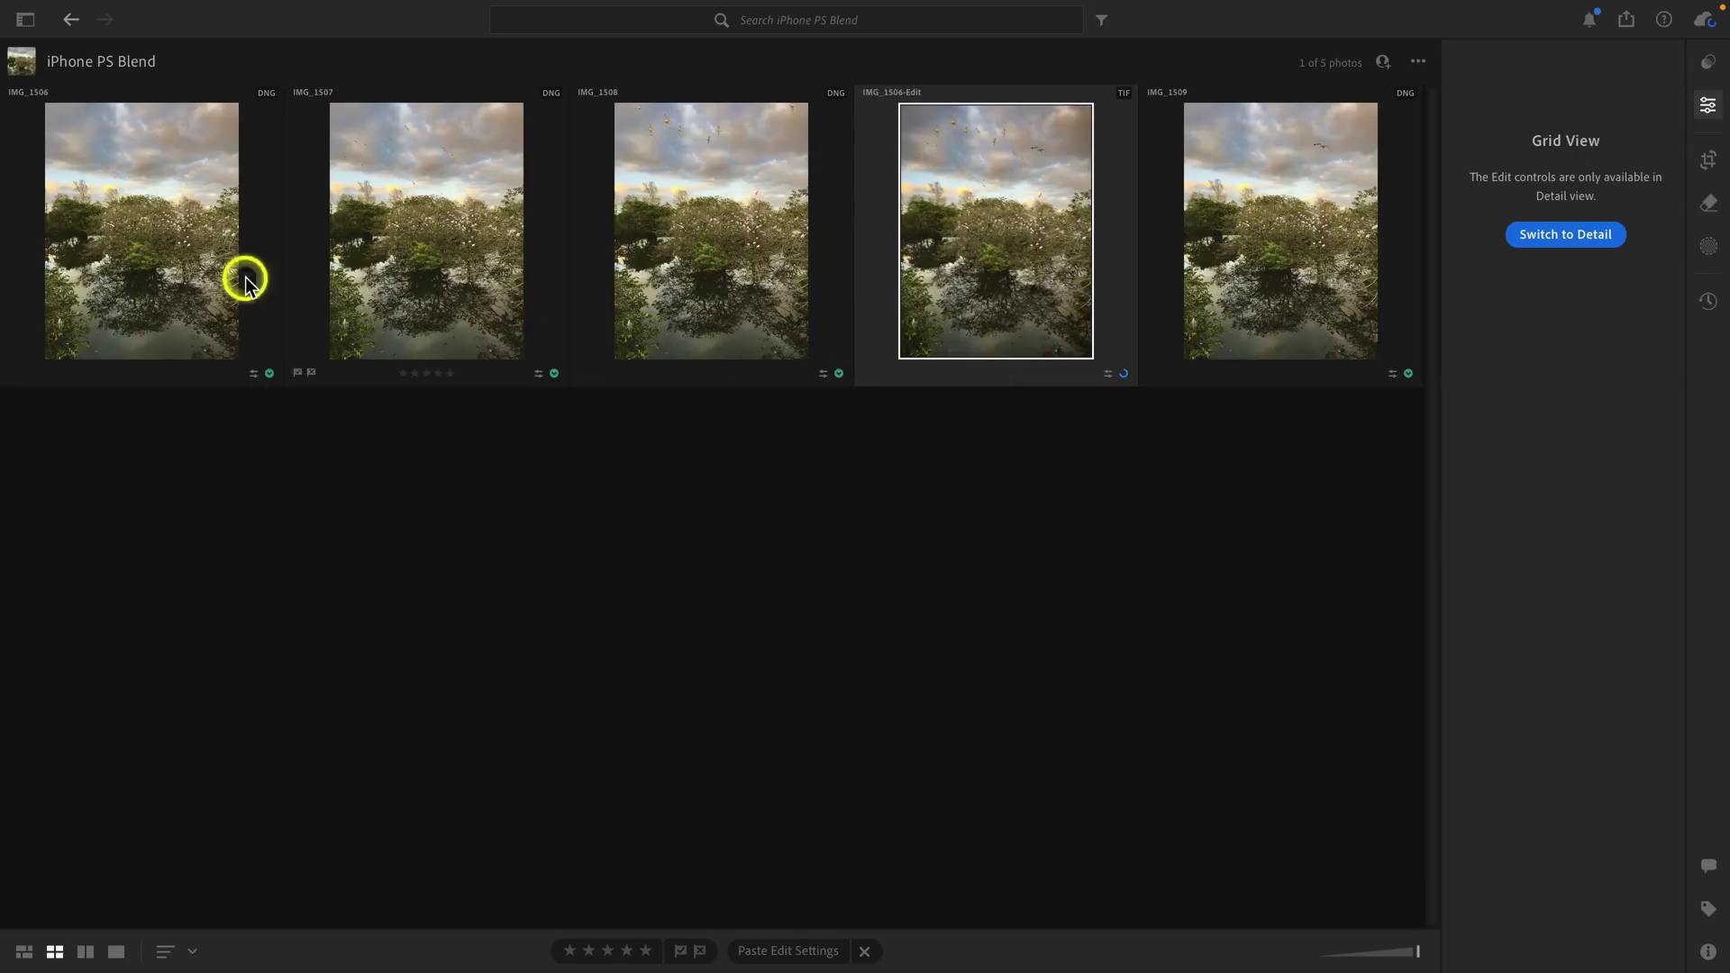